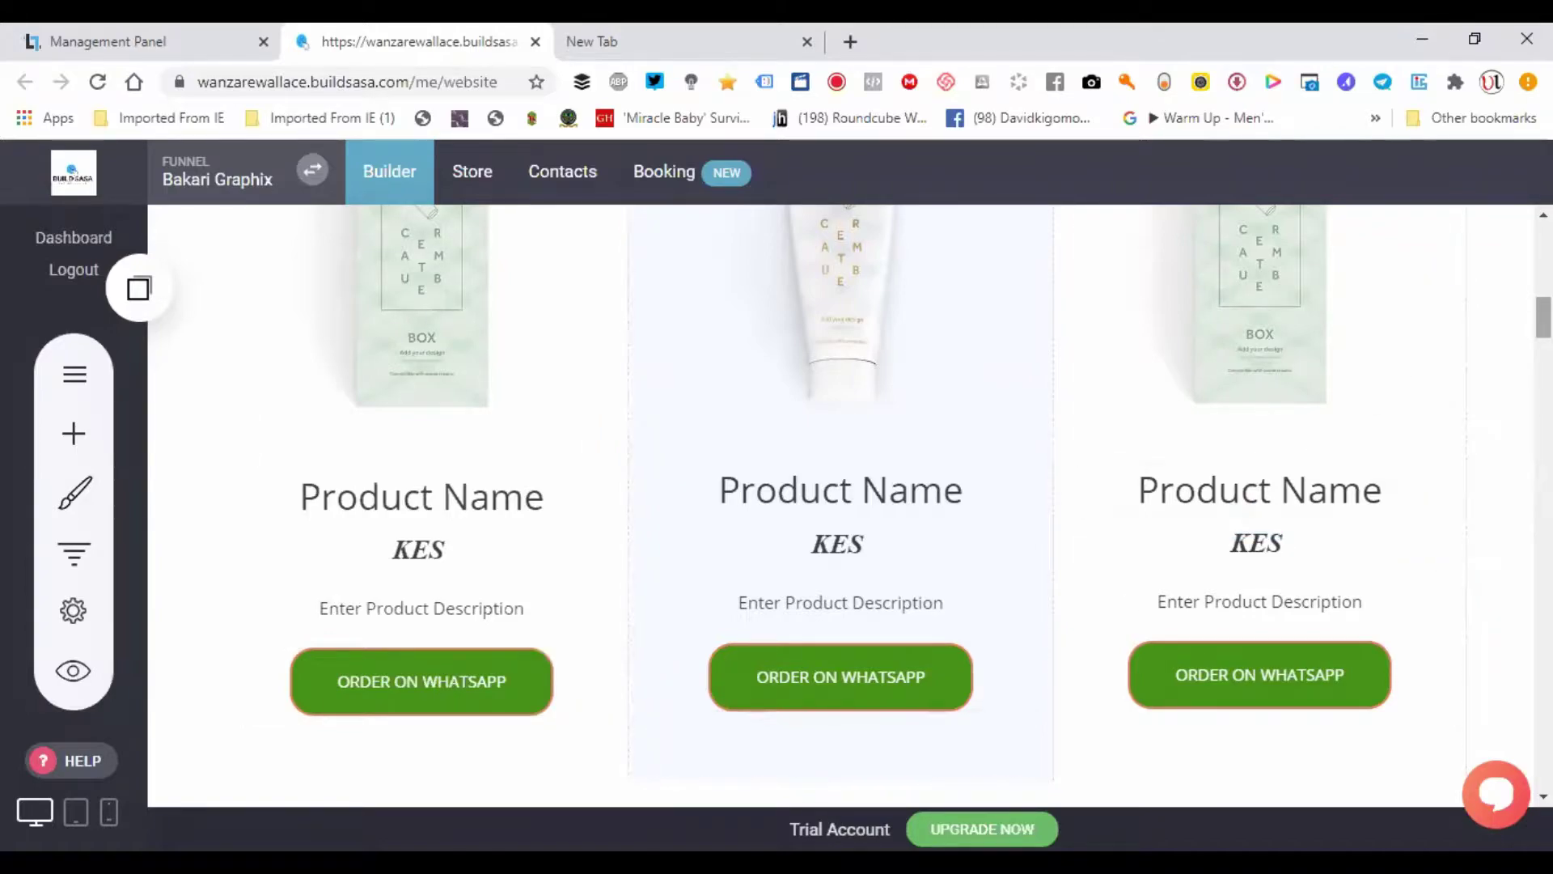
- Insert a new 'Button Text' button widget under the first product card's ORDER ON WHATSAPP button
{"action": "scroll", "coordinate": [841, 461], "scroll_direction": "down", "scroll_amount": 1}
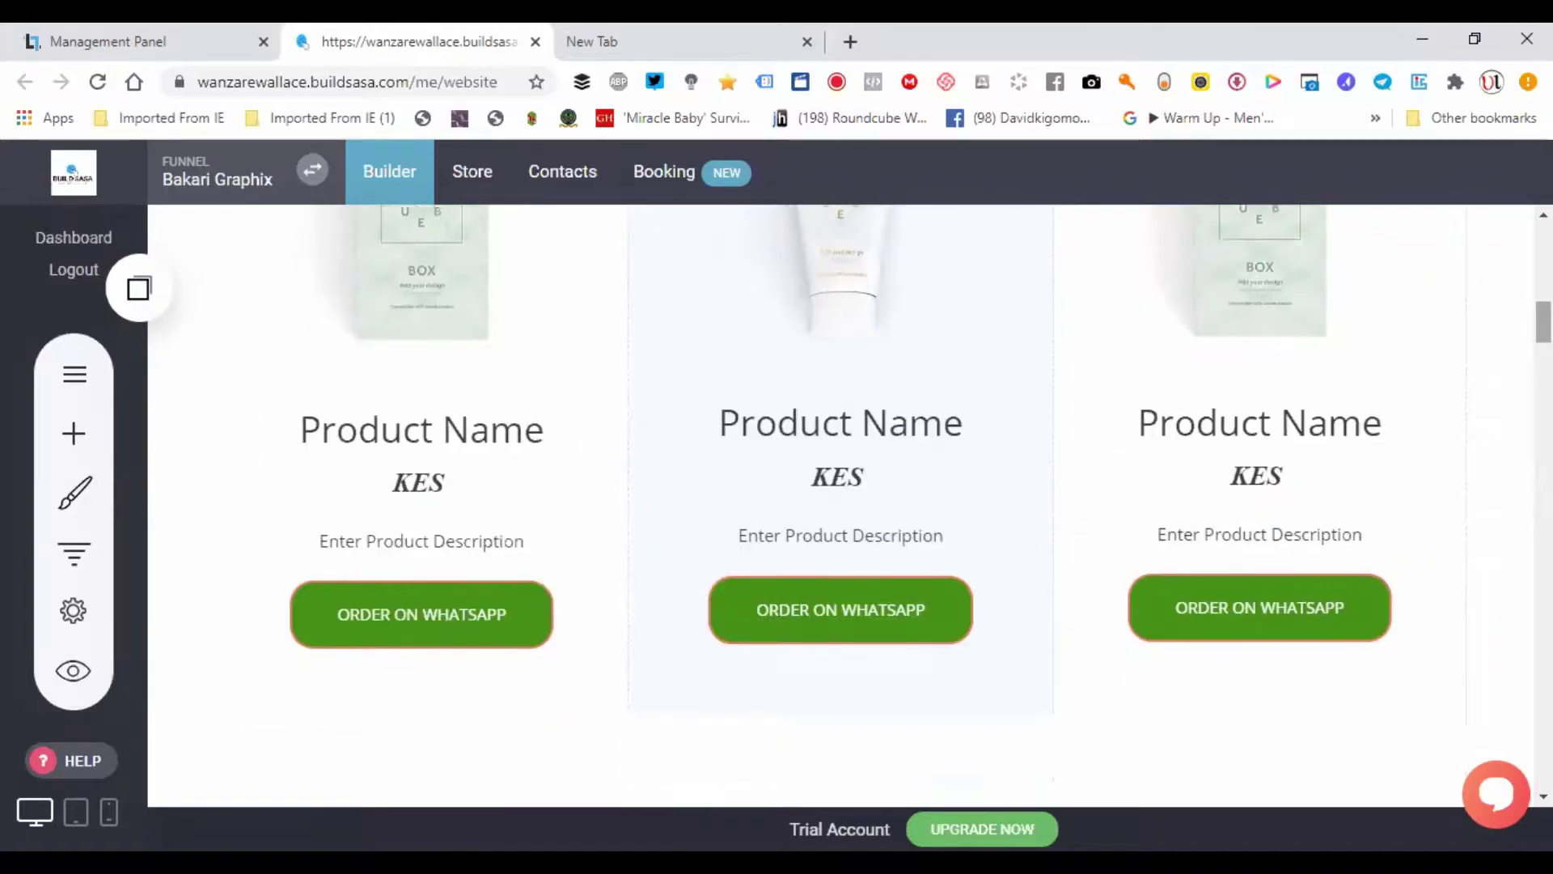
{"action": "left_click", "coordinate": [71, 443]}
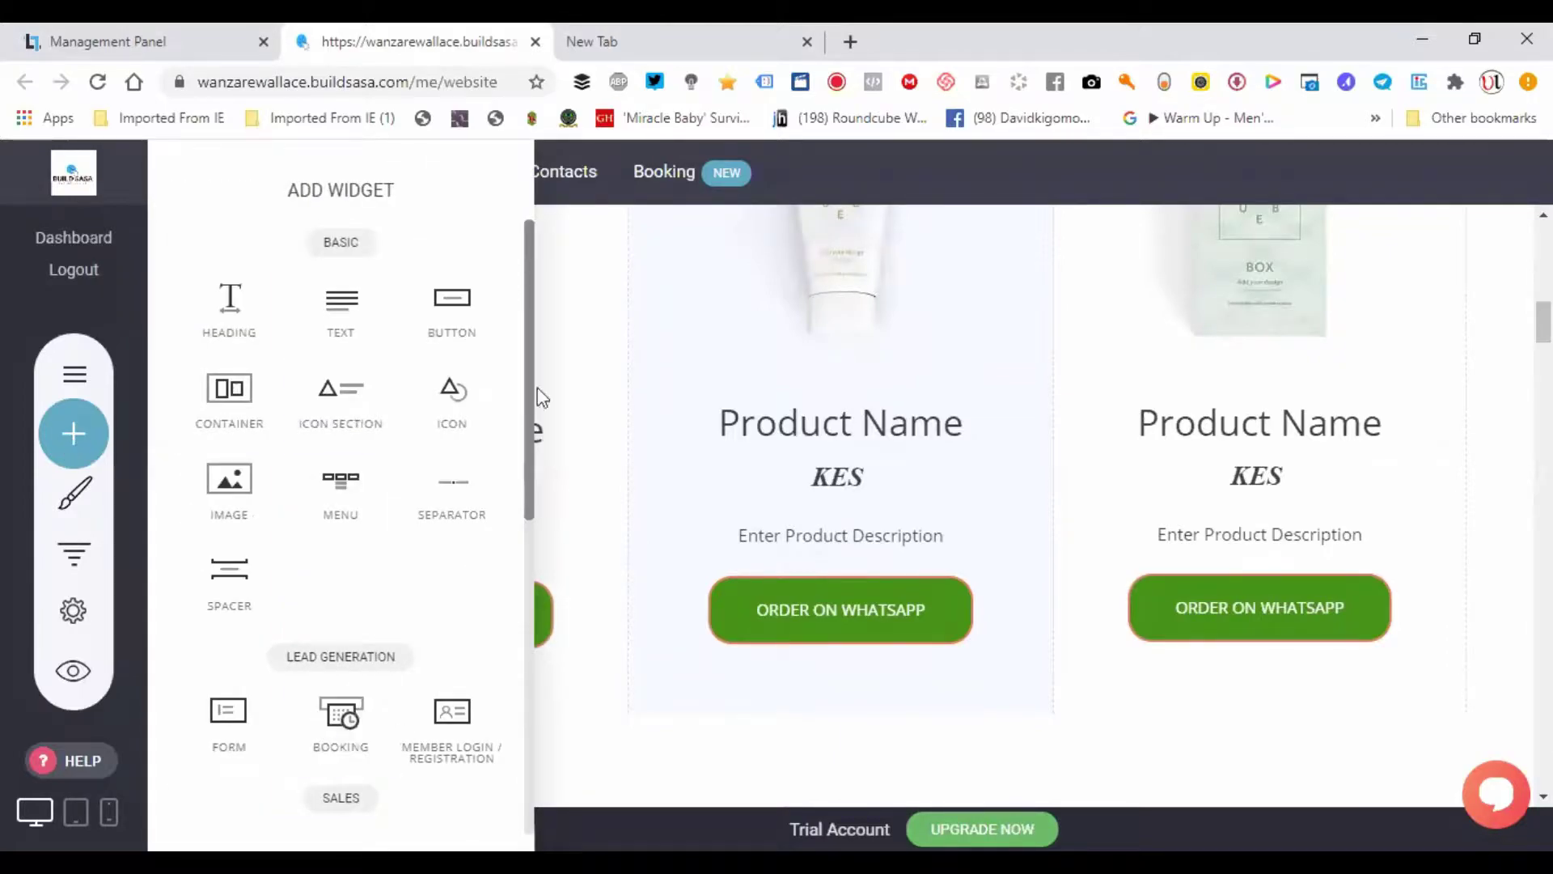
{"action": "left_click_drag", "start_coordinate": [475, 338], "coordinate": [426, 696]}
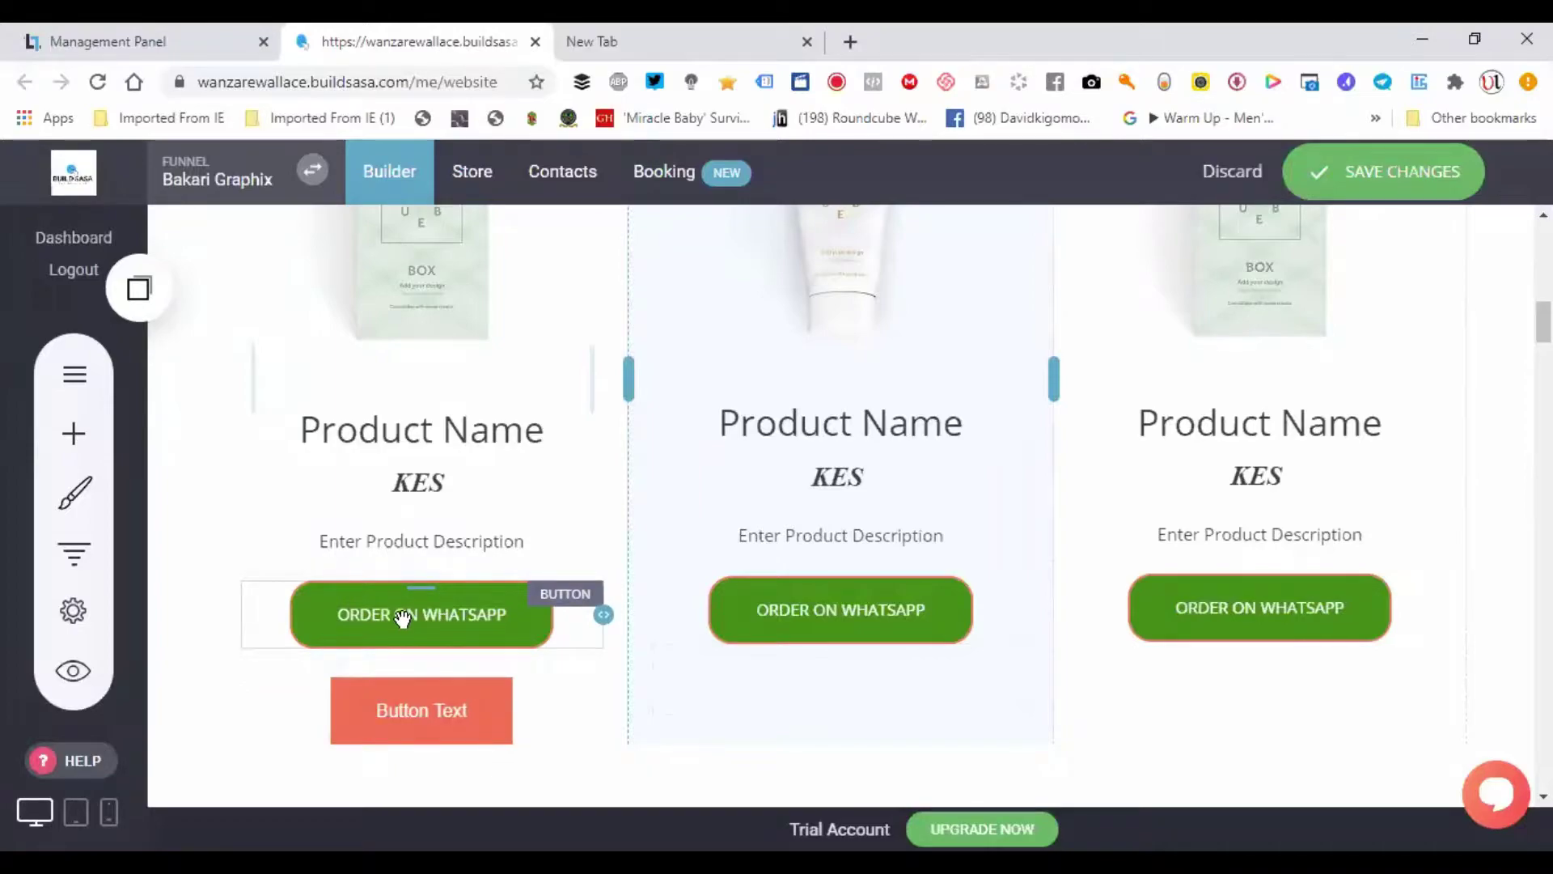
- In the first WhatsApp button's Open On Click link options, choose the Phone link type
{"action": "left_click", "coordinate": [402, 618]}
{"action": "left_click", "coordinate": [400, 615]}
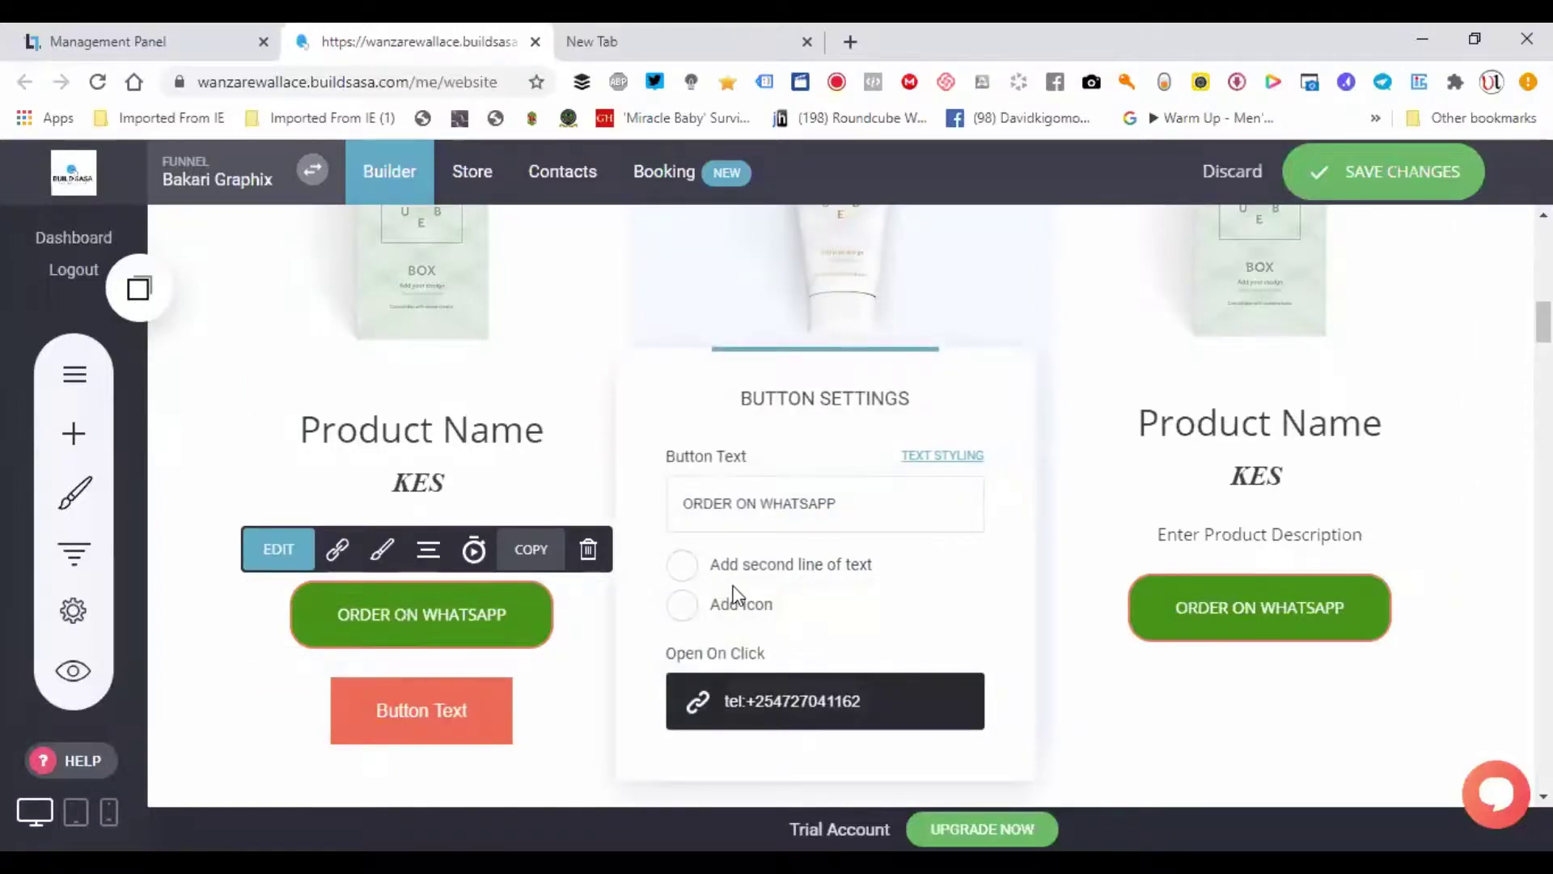
{"action": "left_click", "coordinate": [761, 712]}
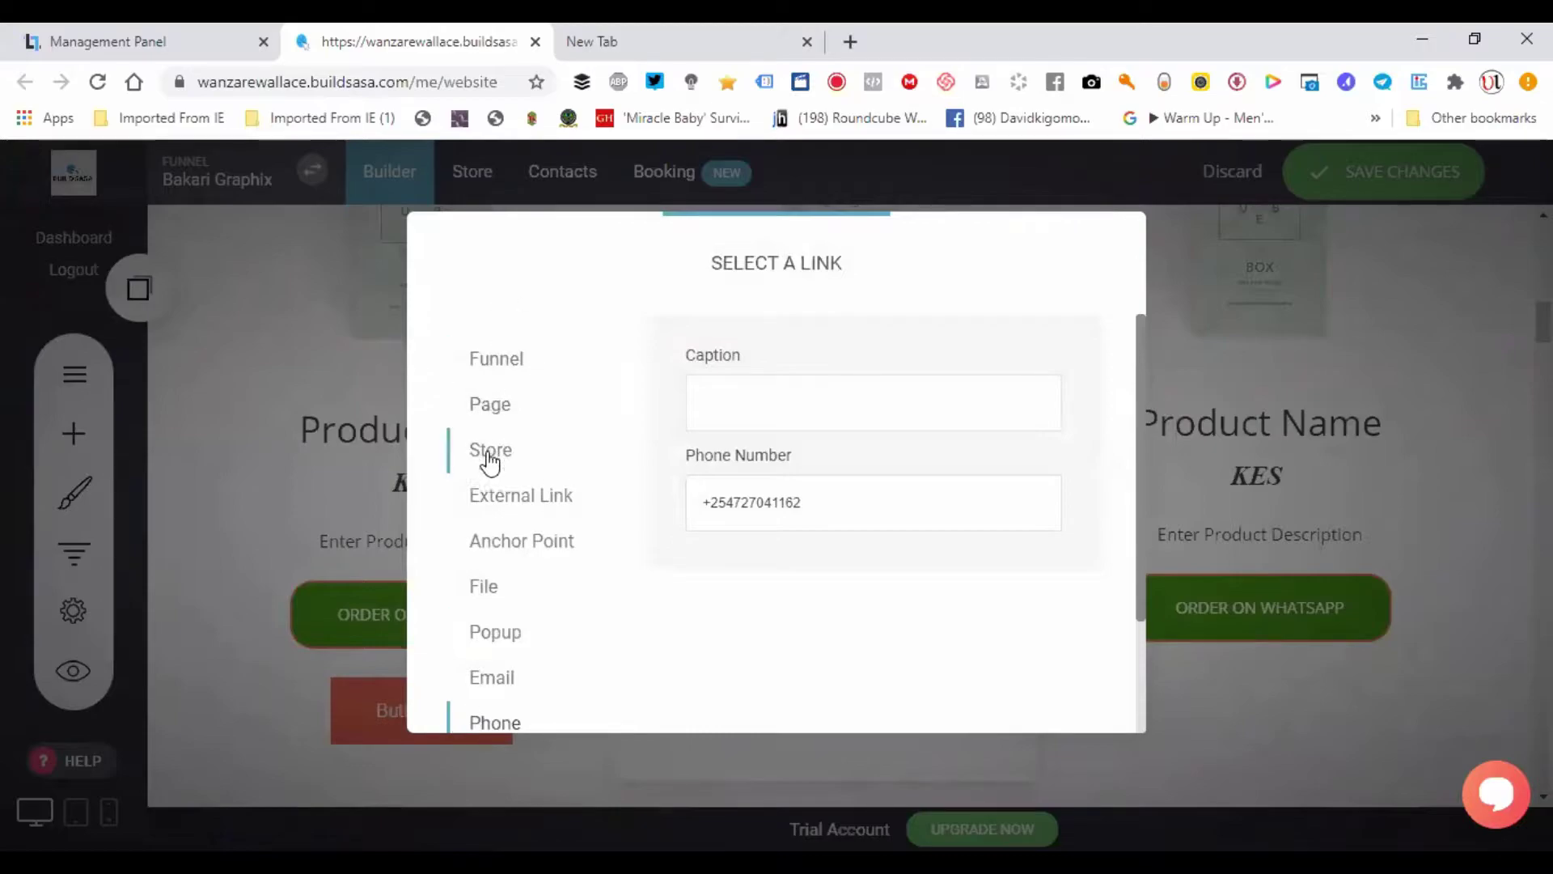
{"action": "left_click", "coordinate": [496, 599]}
{"action": "left_click", "coordinate": [502, 524]}
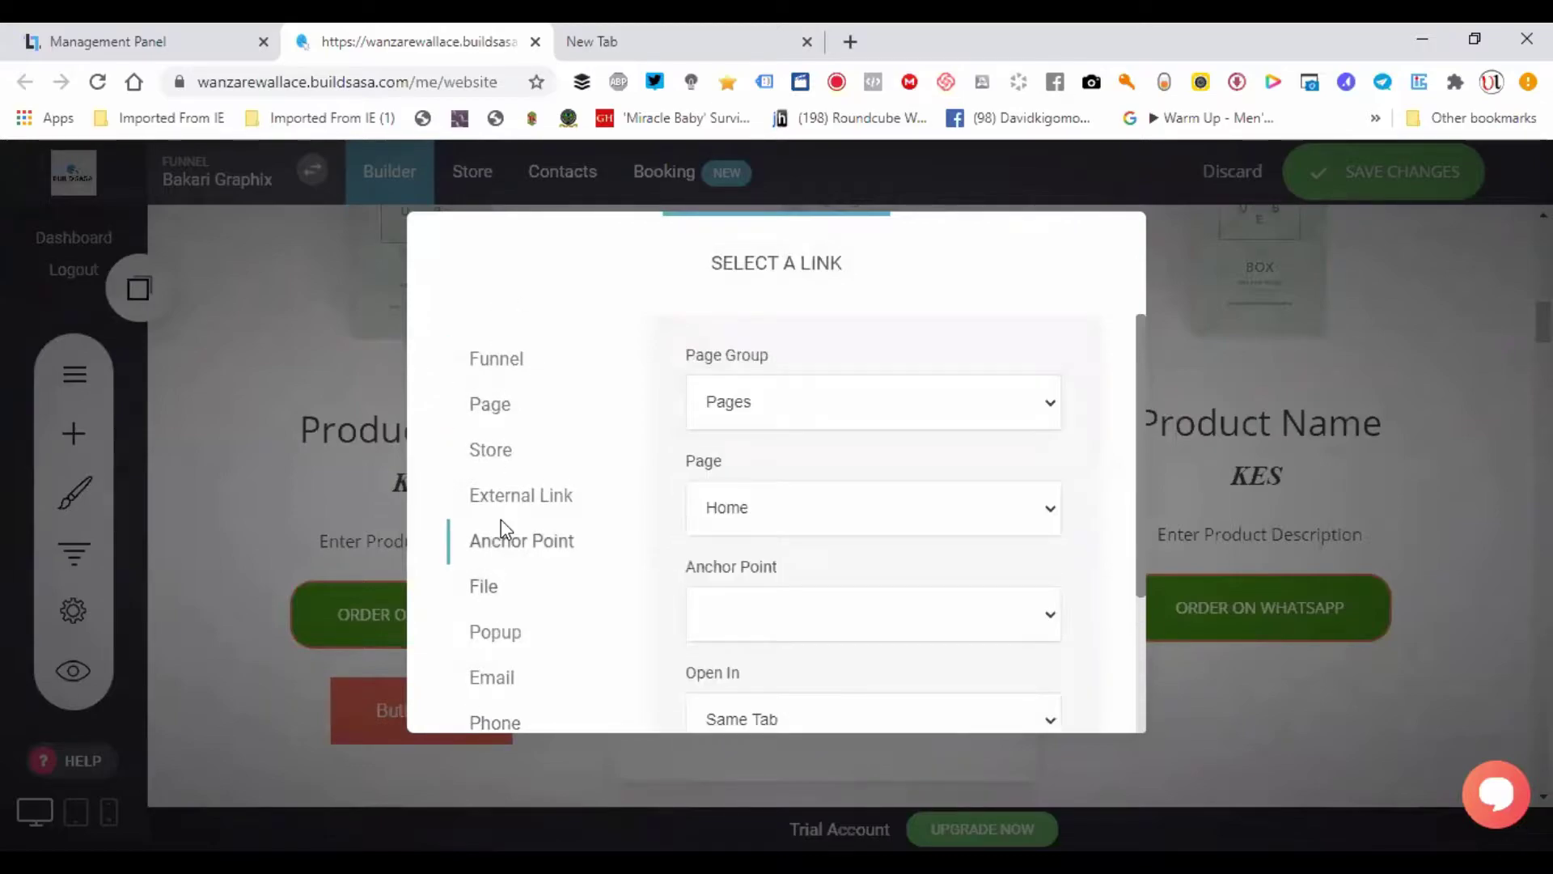
{"action": "left_click", "coordinate": [482, 729]}
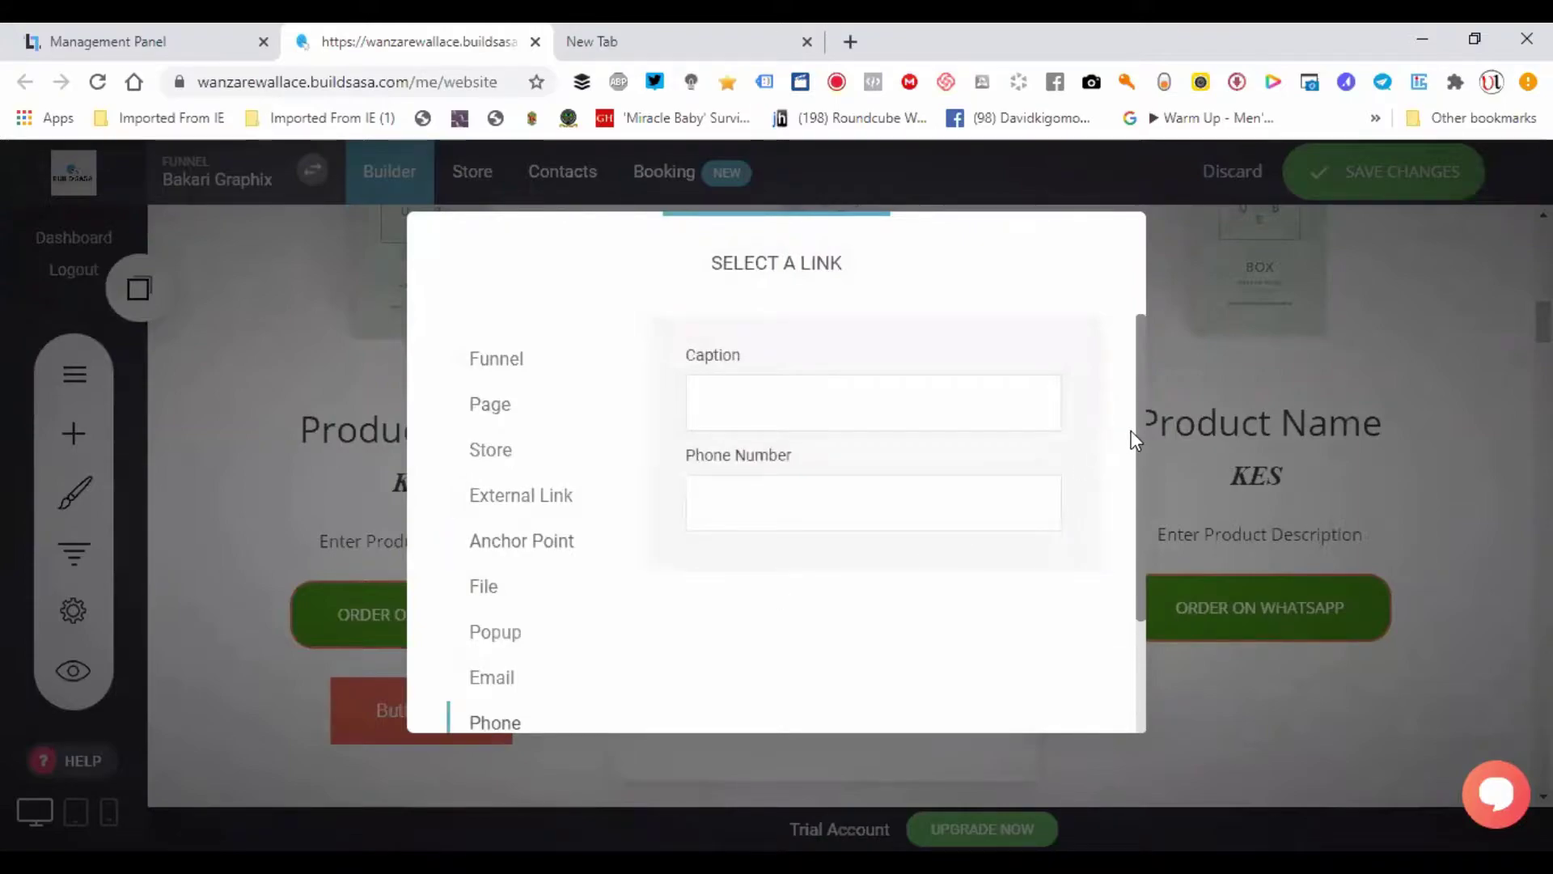
- Fill in the saved business phone number and confirm the tel: link with SELECT
{"action": "scroll", "coordinate": [1139, 546], "scroll_direction": "down", "scroll_amount": 2}
{"action": "scroll", "coordinate": [1126, 478], "scroll_direction": "up", "scroll_amount": 1}
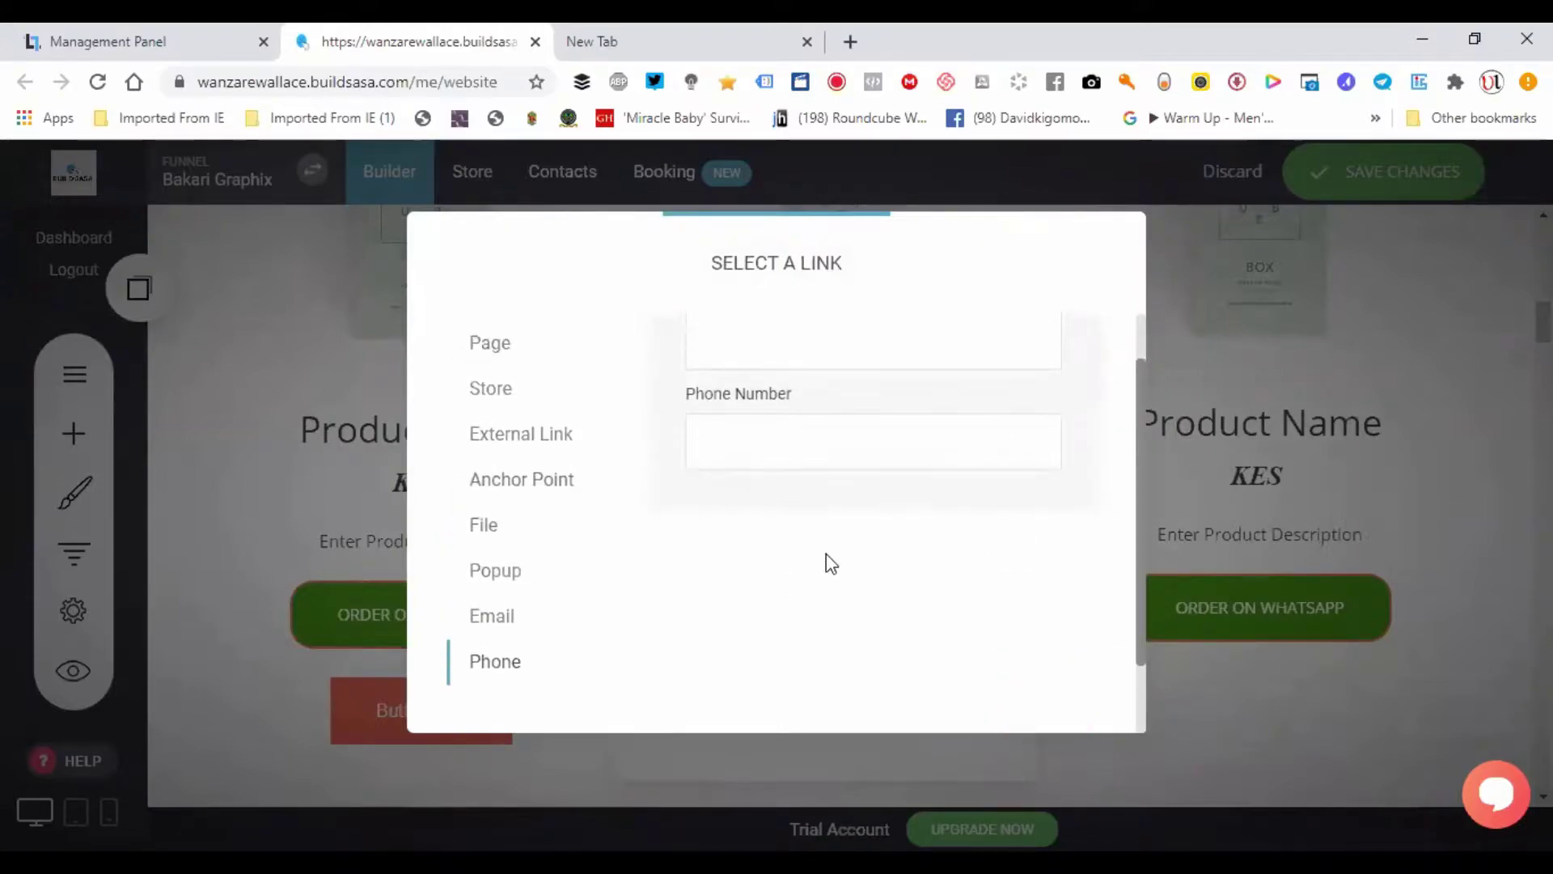
{"action": "left_click", "coordinate": [773, 463]}
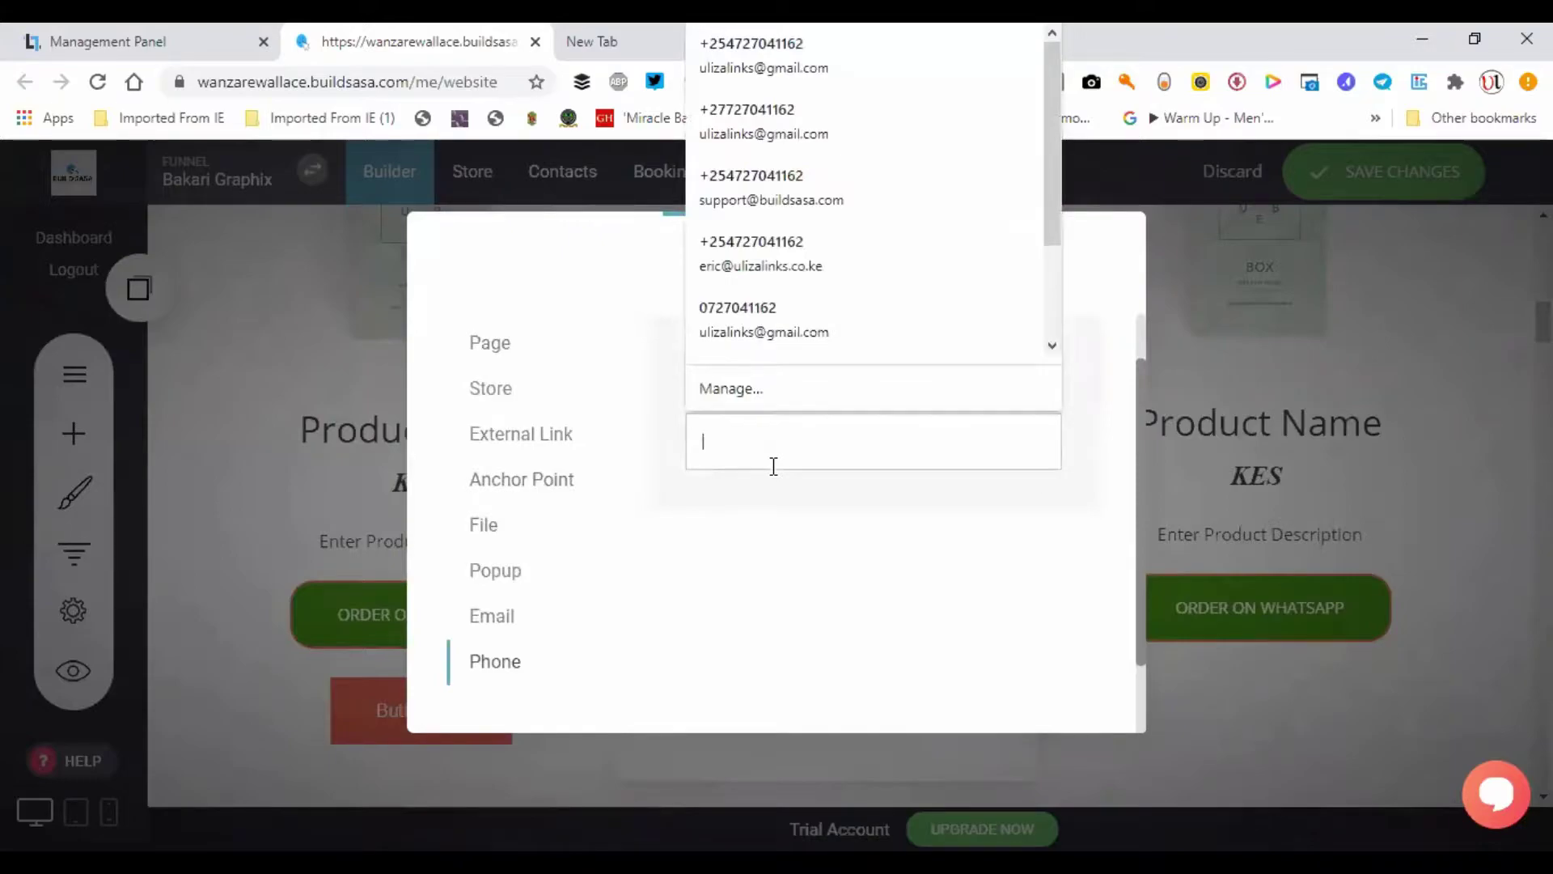
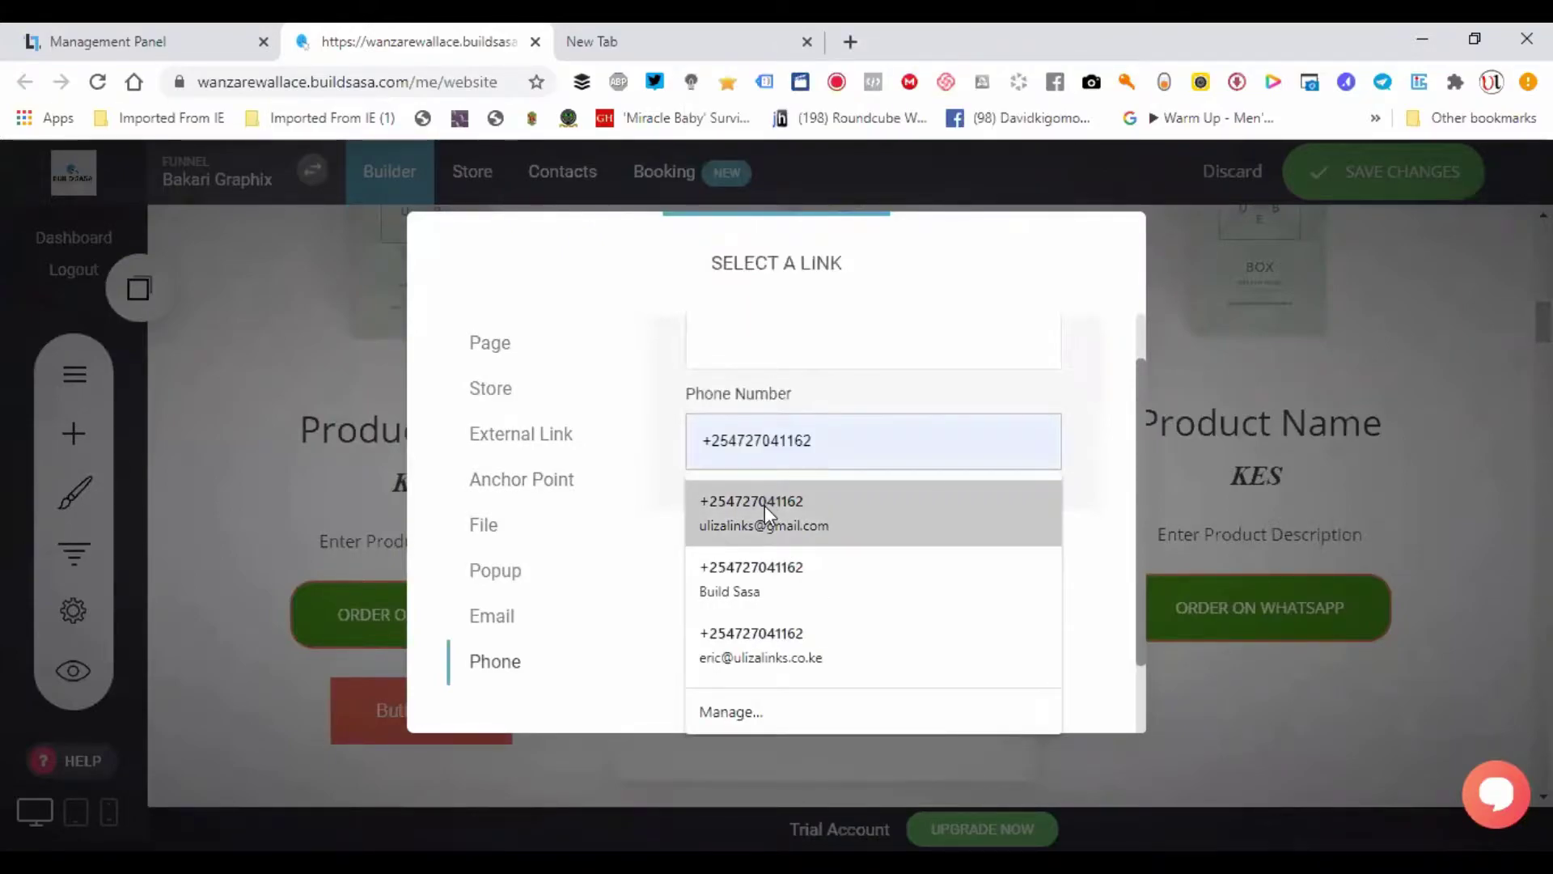
{"action": "left_click", "coordinate": [764, 507]}
{"action": "scroll", "coordinate": [1137, 462], "scroll_direction": "down", "scroll_amount": 2}
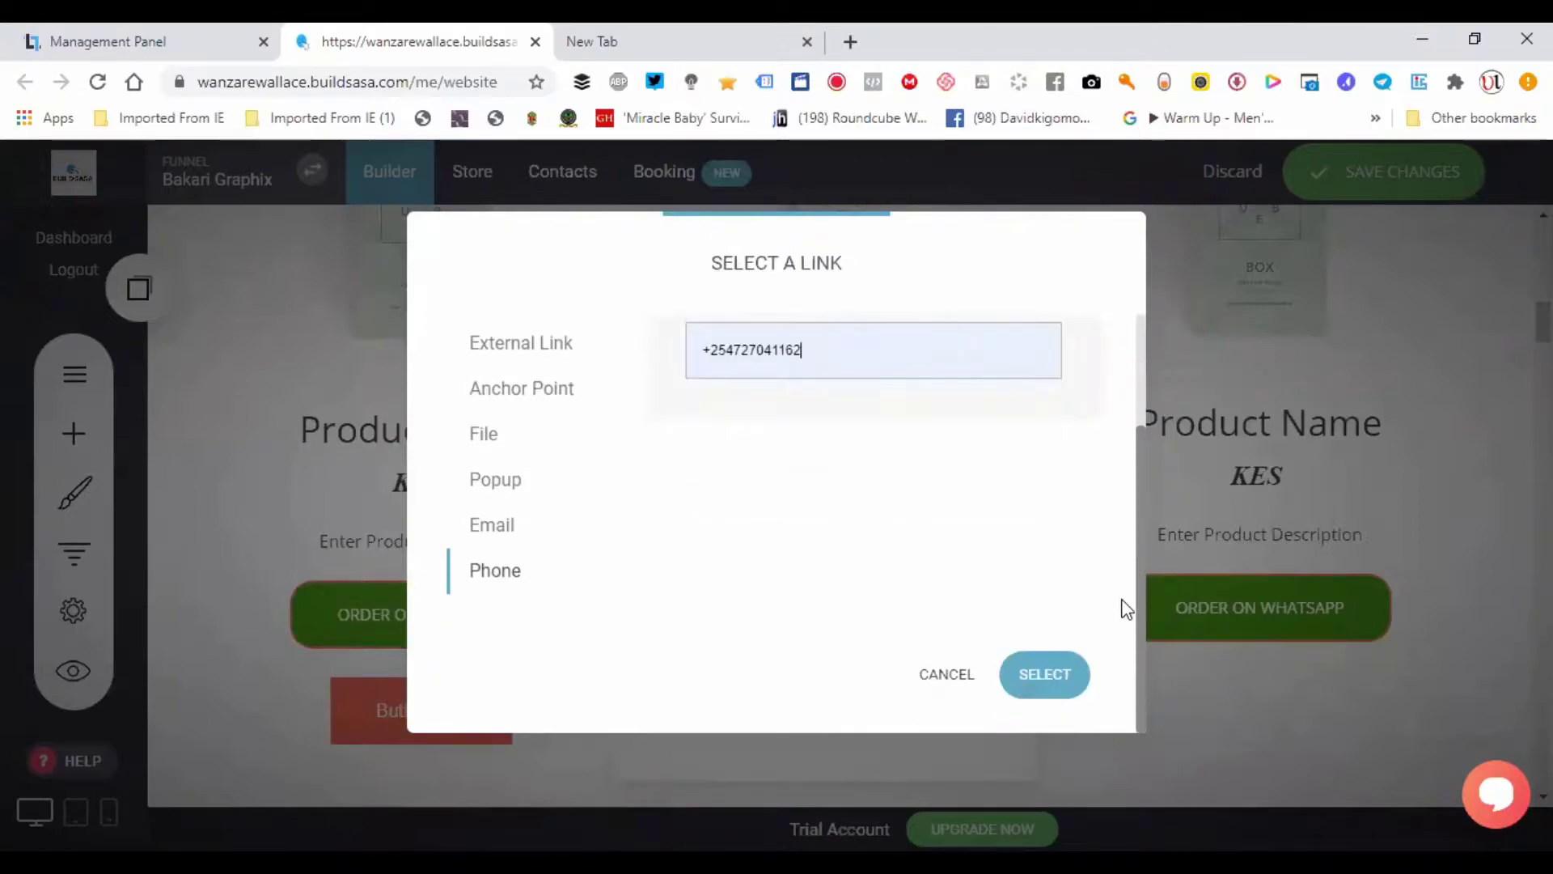
{"action": "left_click", "coordinate": [1043, 675]}
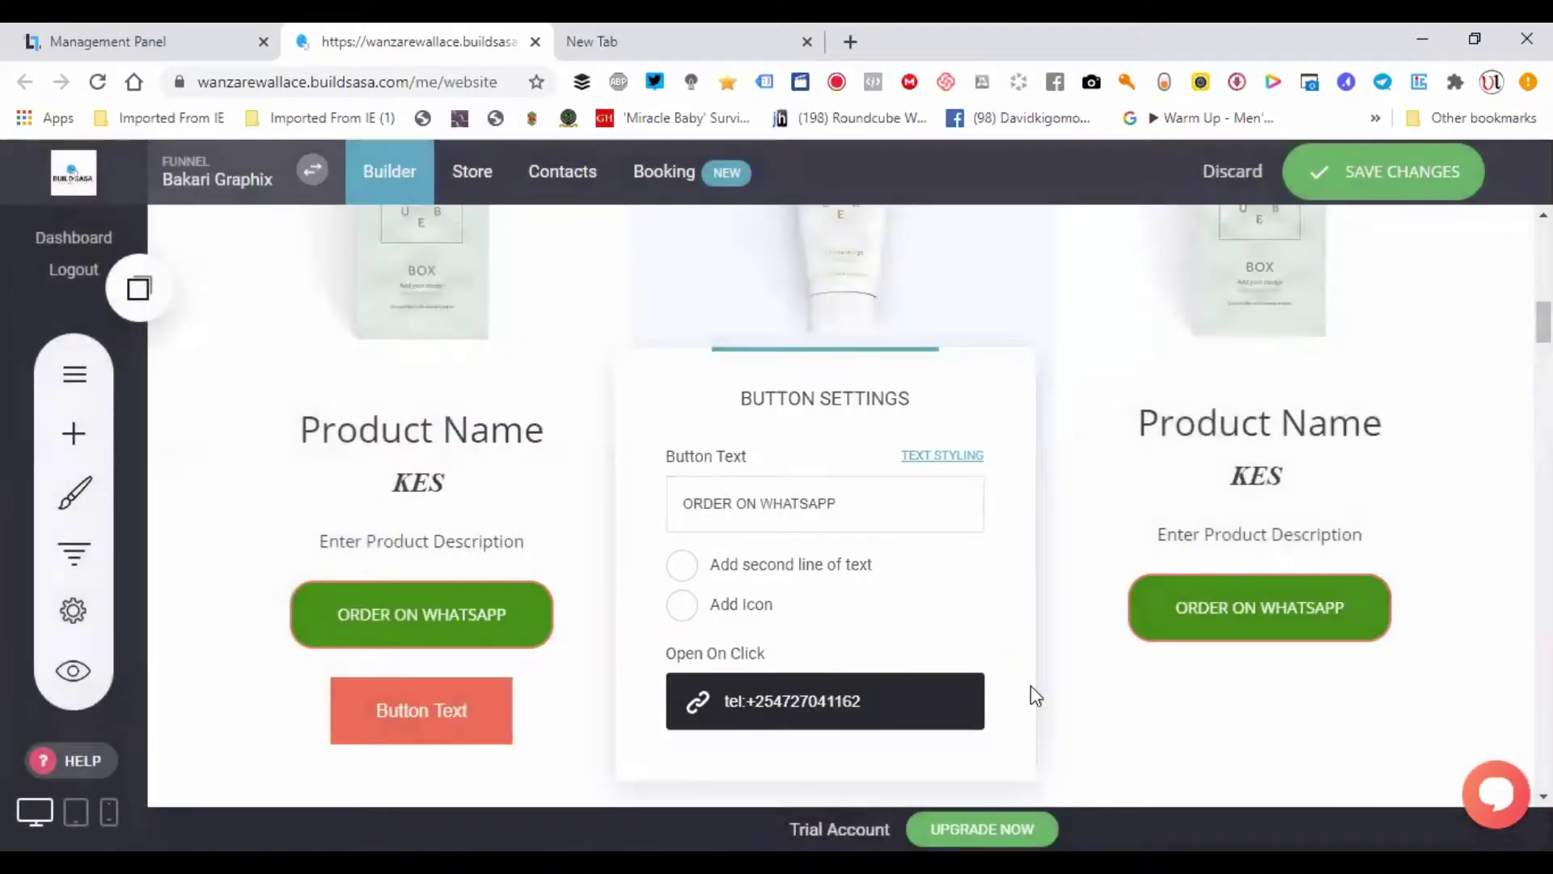
{"action": "left_click", "coordinate": [493, 624]}
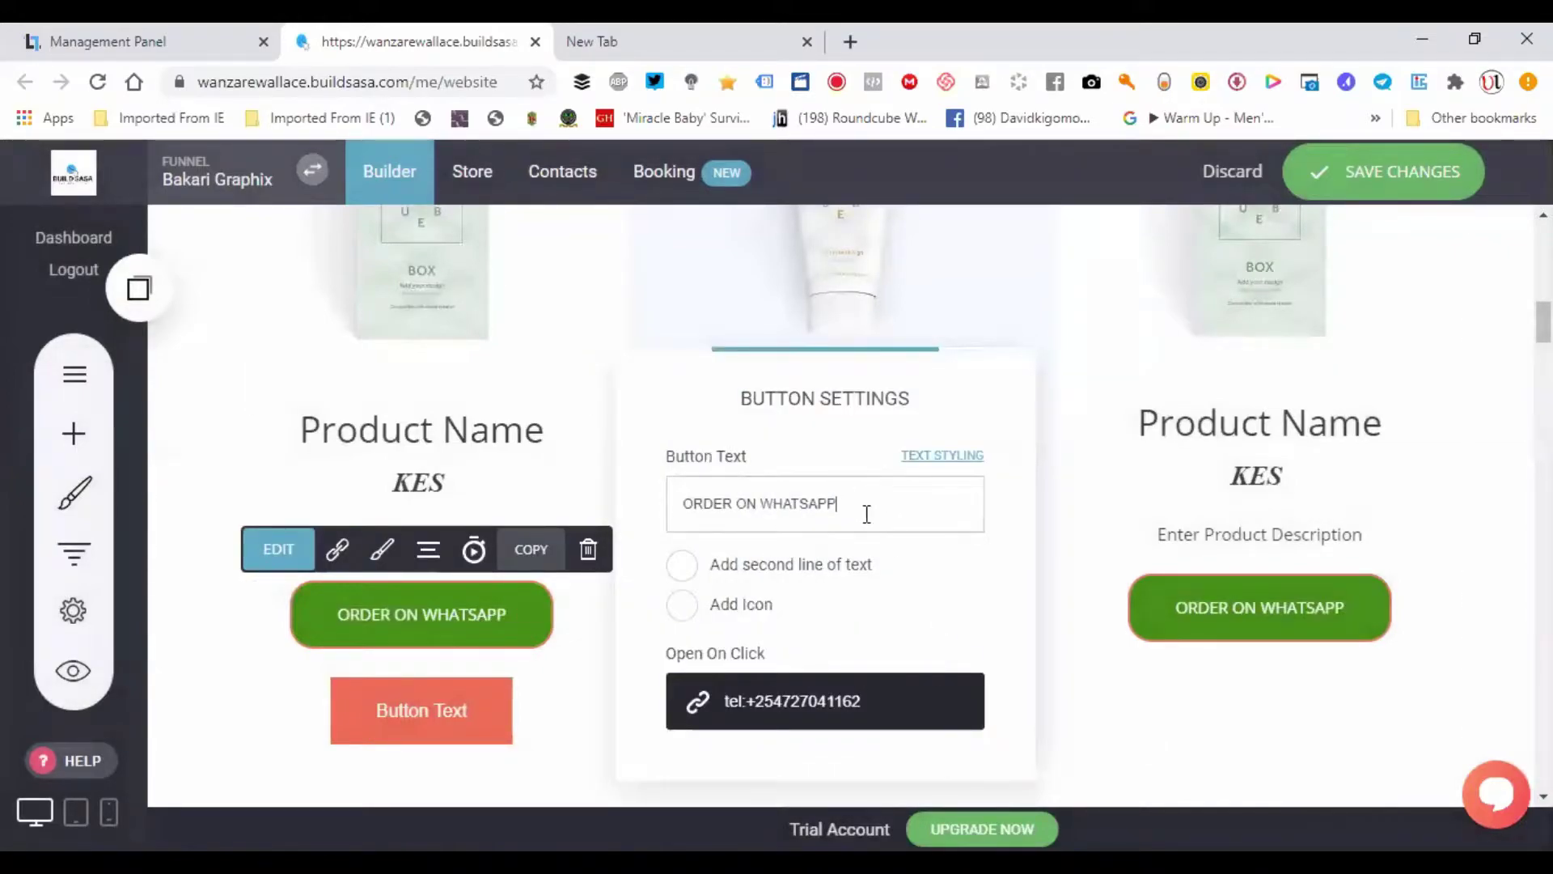
{"action": "triple_click", "coordinate": [687, 521]}
{"action": "left_click", "coordinate": [685, 514]}
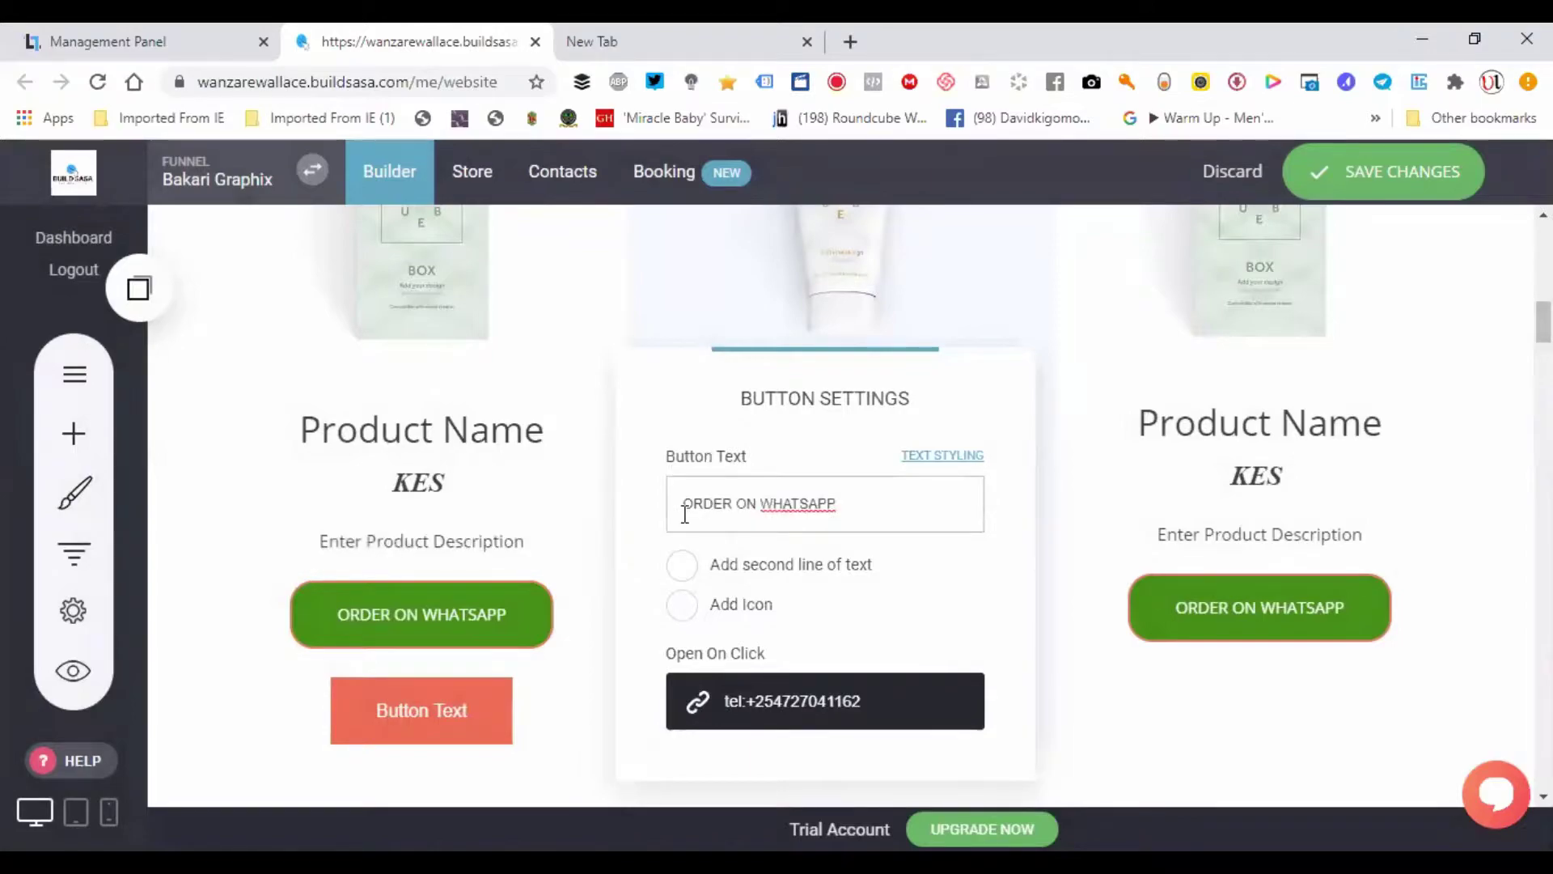
{"action": "type", "text": "ca"}
{"action": "key", "text": "BackSpace"}
{"action": "key", "text": "BackSpace"}
{"action": "left_click", "coordinate": [448, 639]}
{"action": "left_click", "coordinate": [437, 614]}
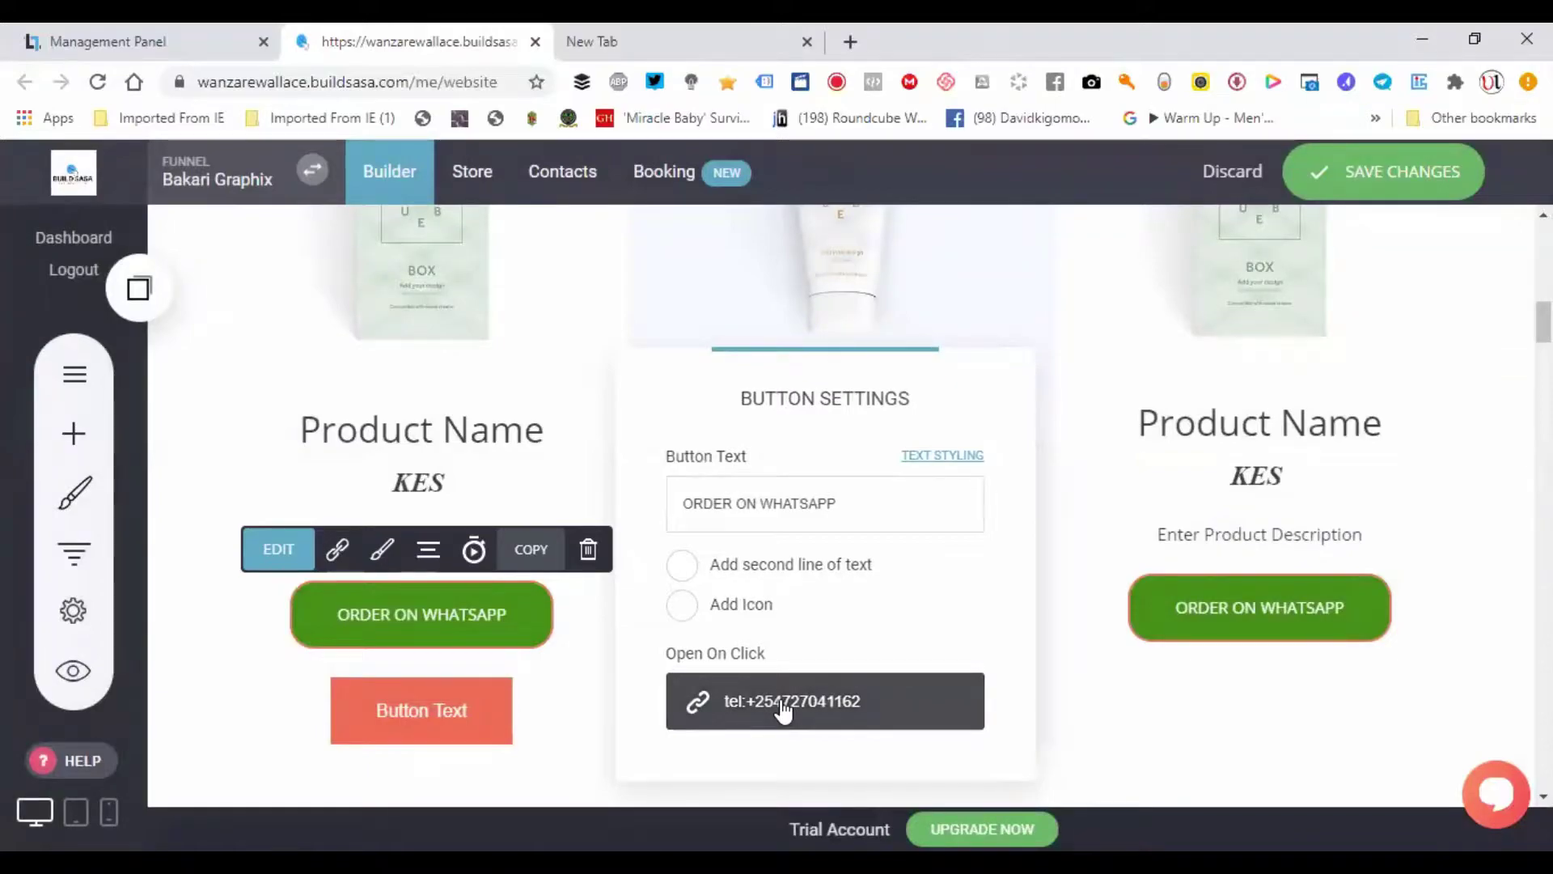
{"action": "left_click", "coordinate": [235, 453]}
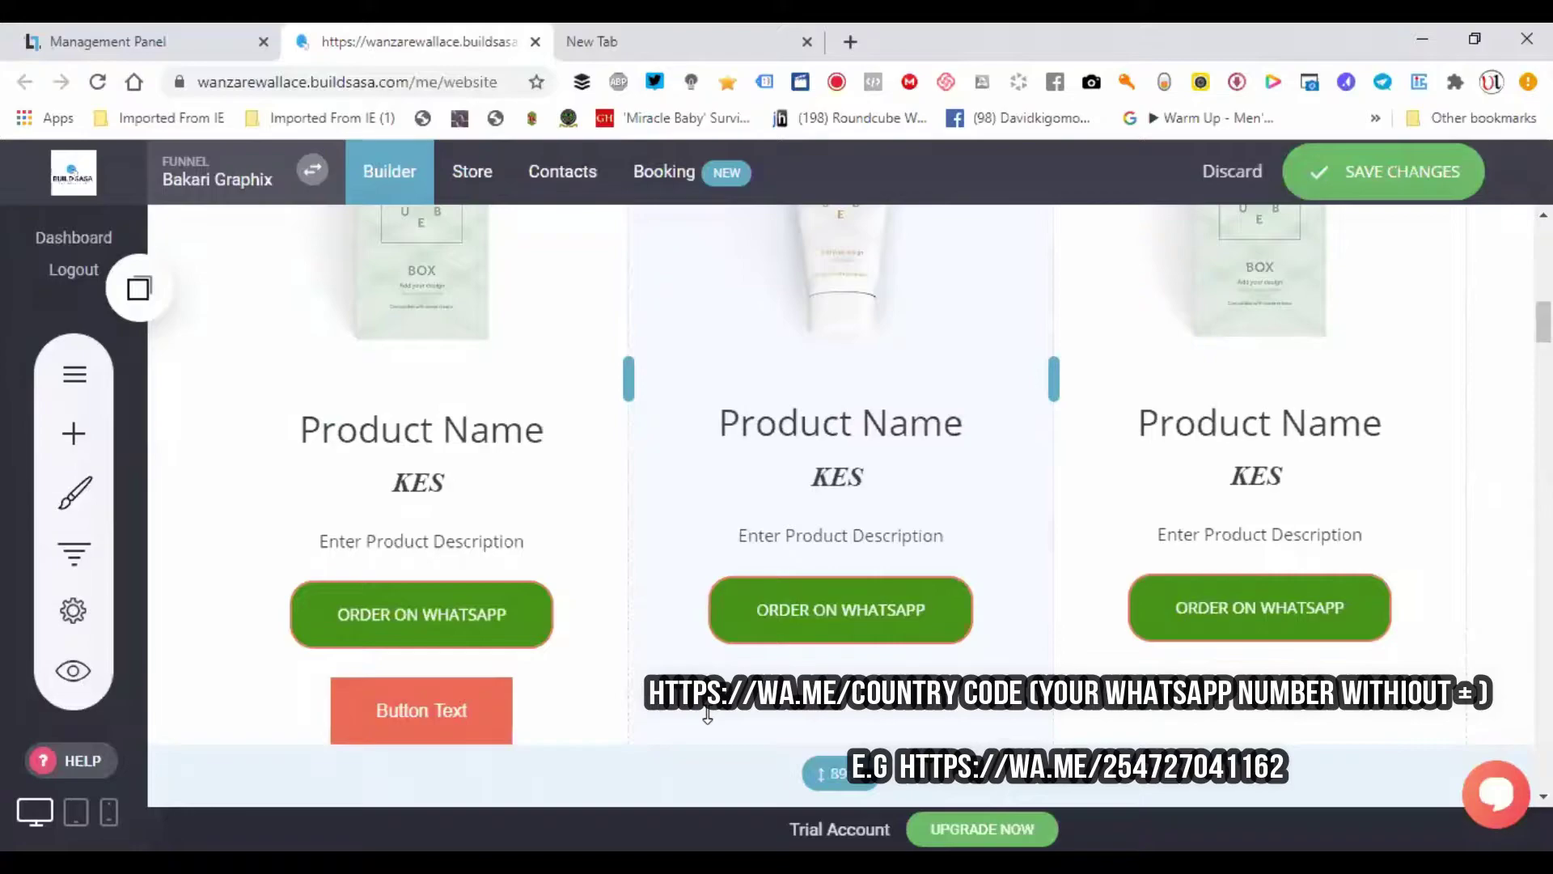
{"action": "left_click", "coordinate": [416, 617]}
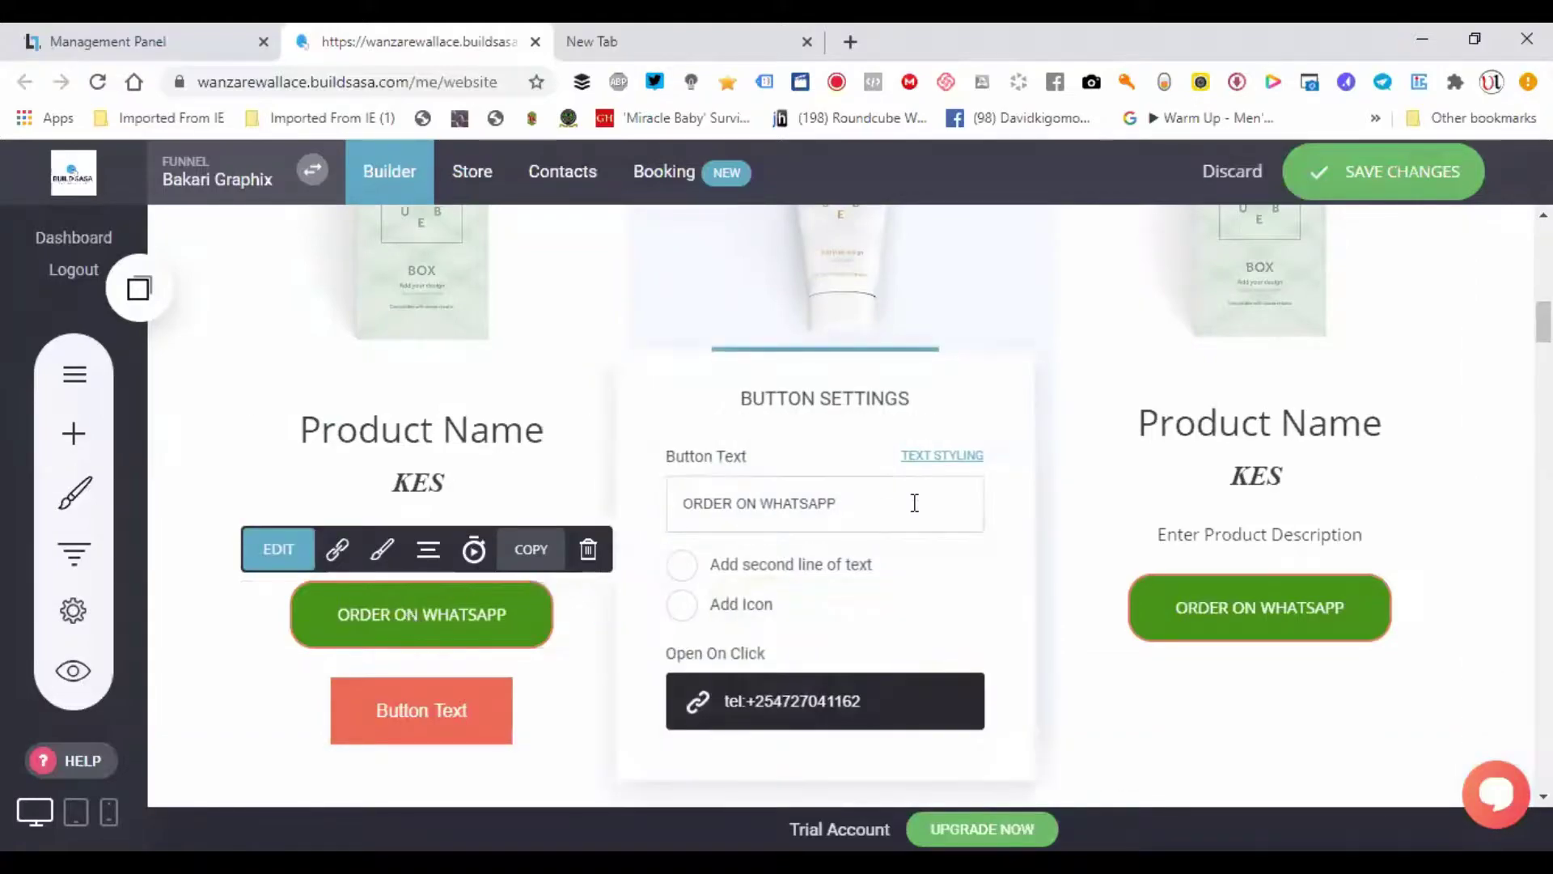
{"action": "left_click", "coordinate": [809, 719]}
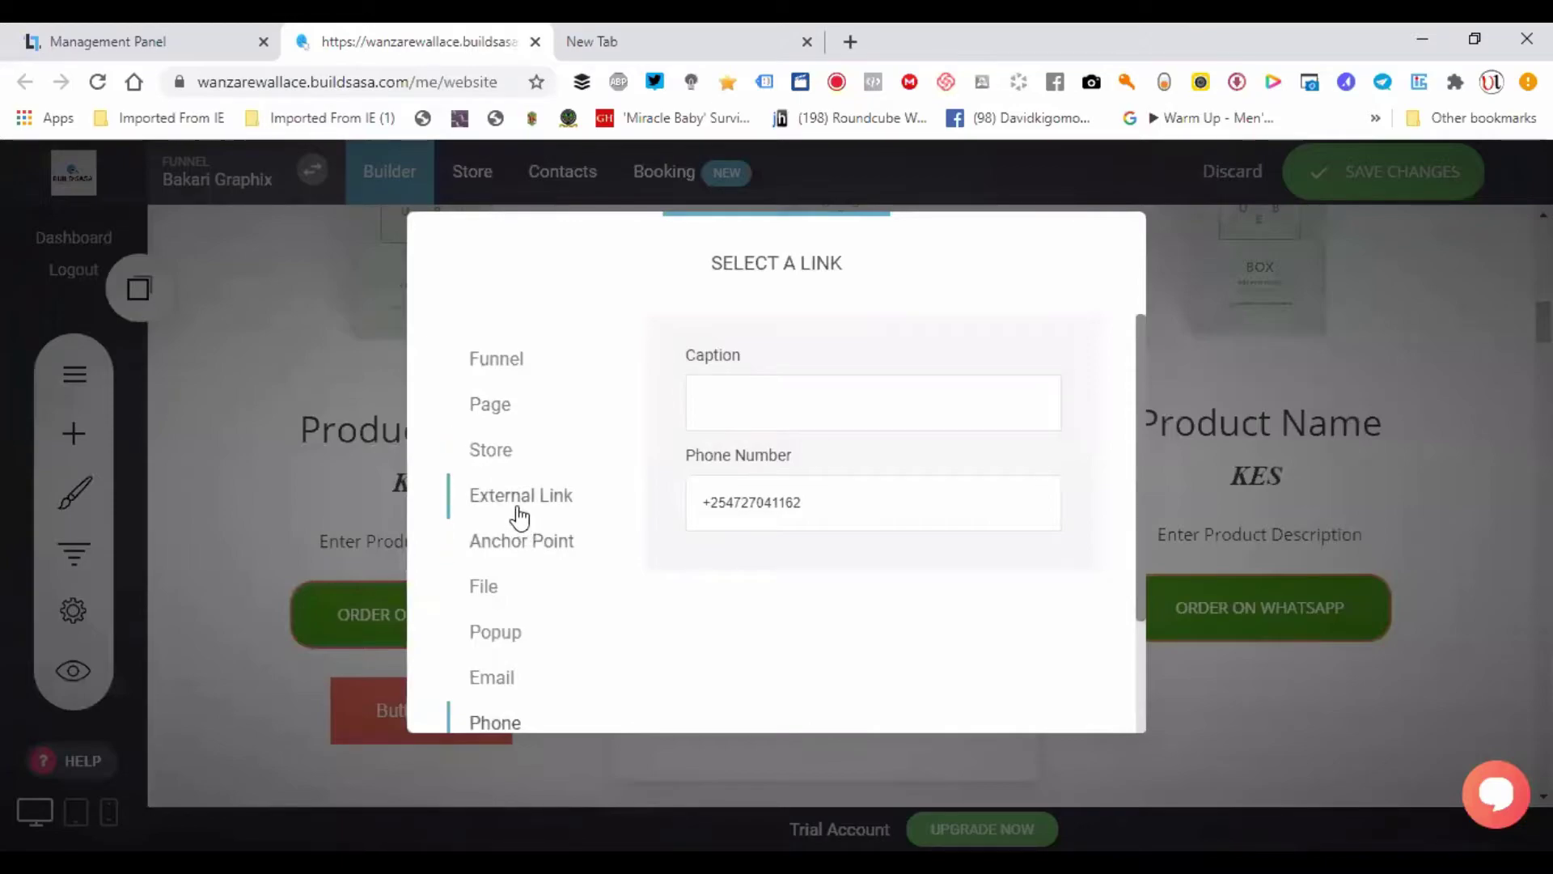
- Set the button's link to External Link with the business's wa.me WhatsApp URL, copied, and confirm
{"action": "left_click", "coordinate": [517, 513]}
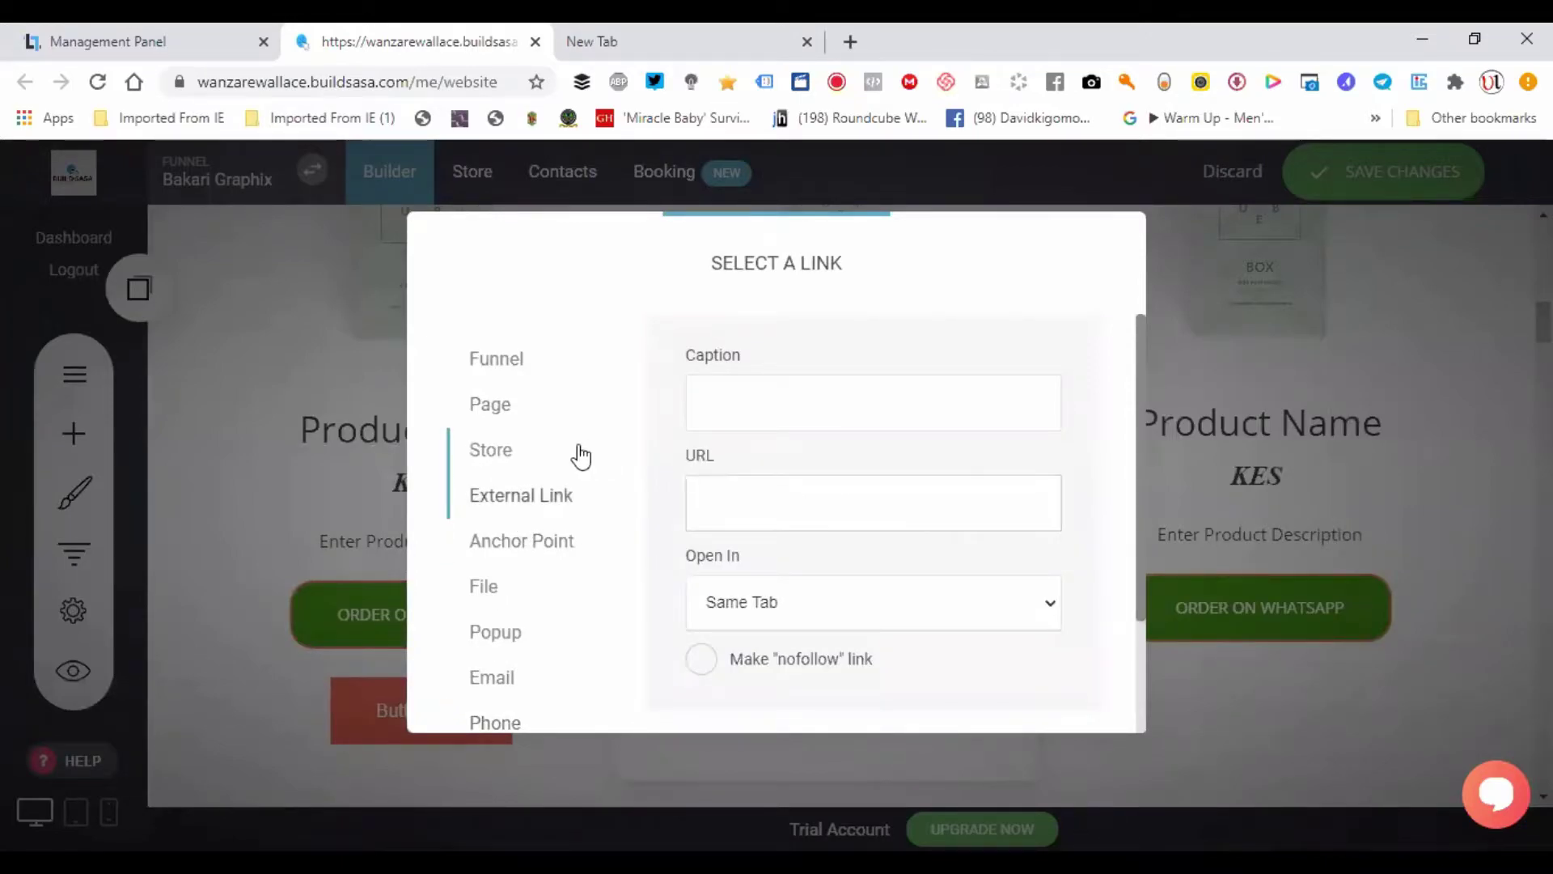
{"action": "left_click", "coordinate": [805, 493]}
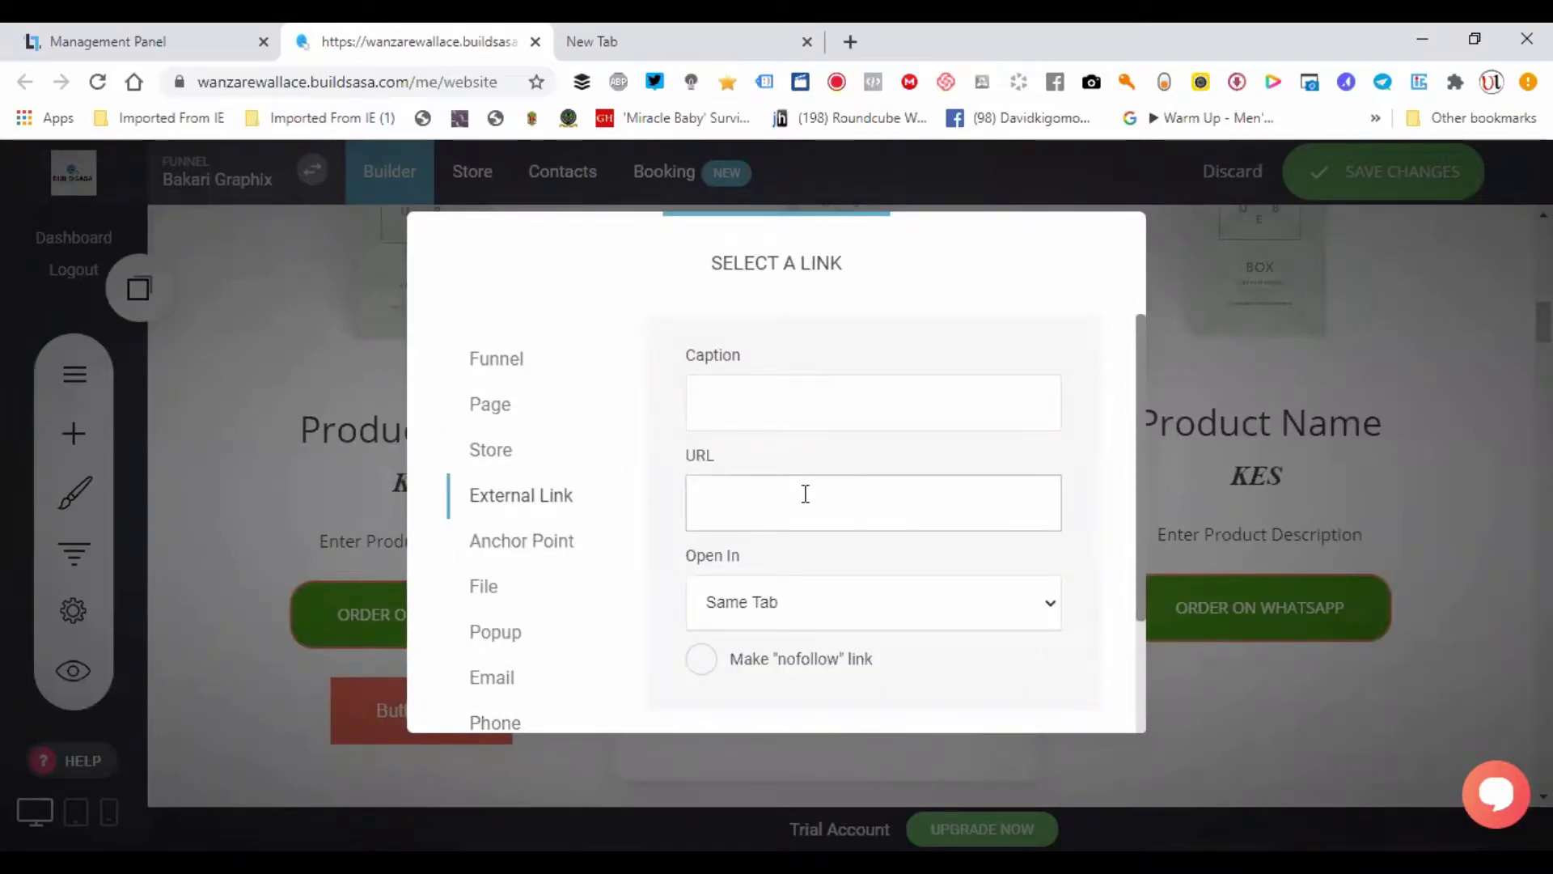
{"action": "type", "text": "w"}
{"action": "type", "text": "https"}
{"action": "type", "text": ":"}
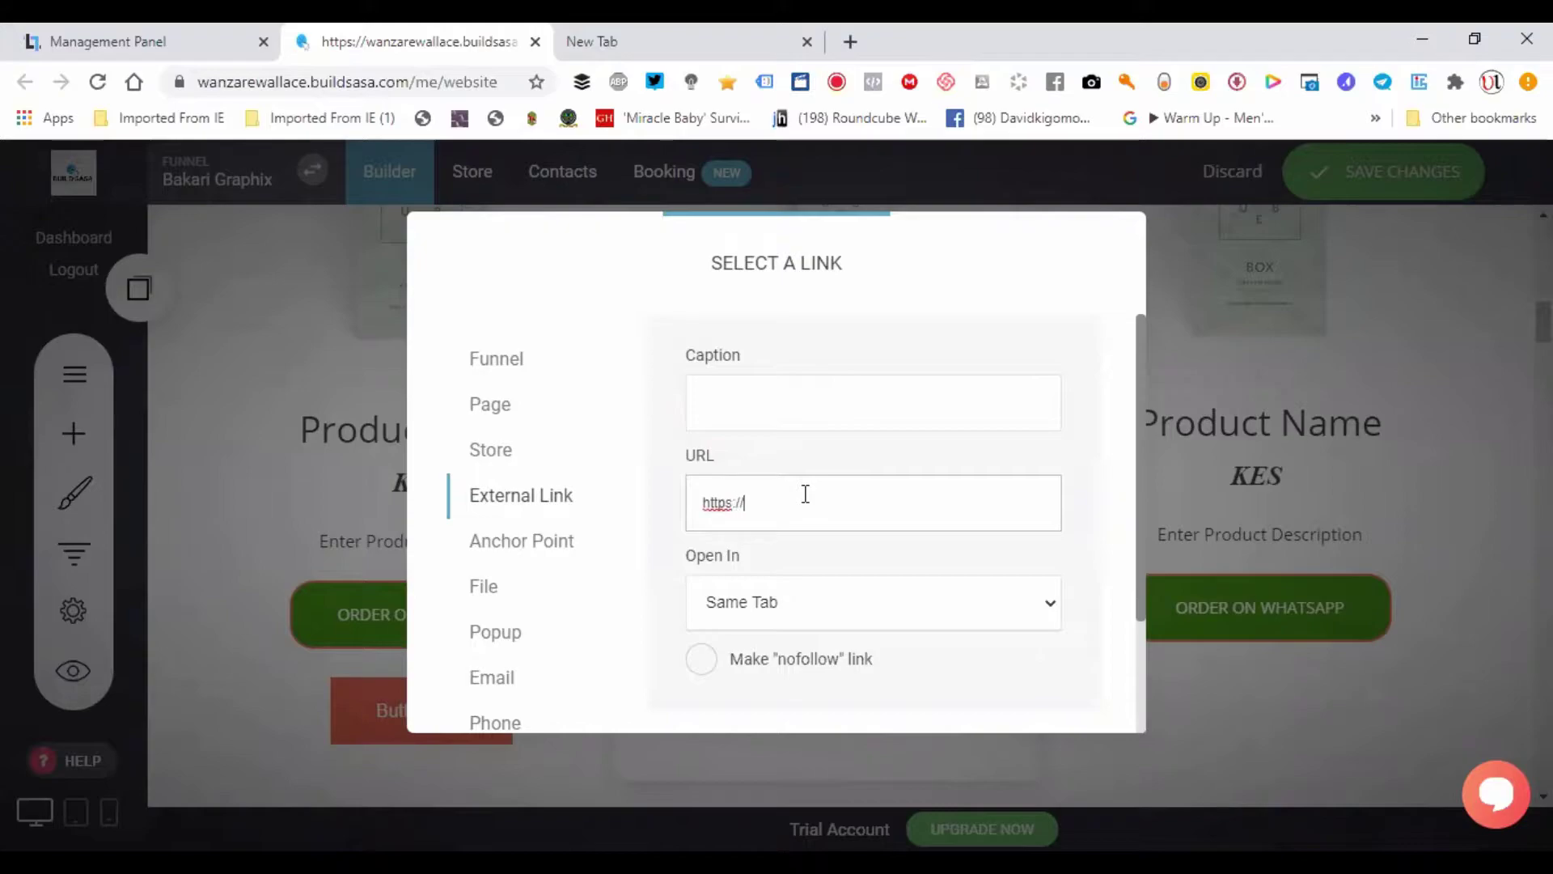
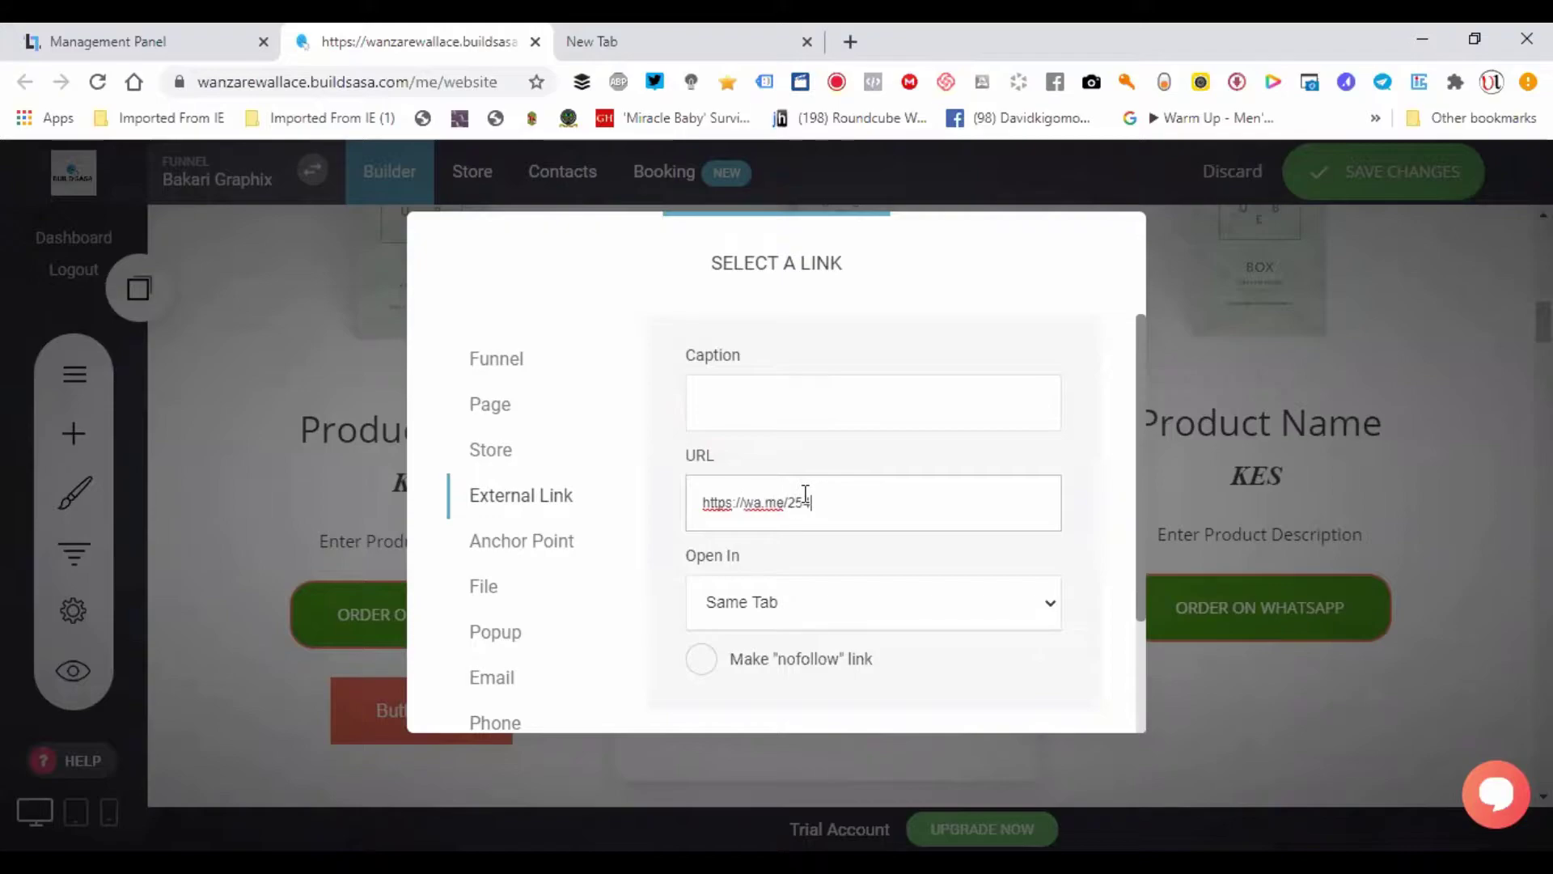
{"action": "key", "text": "ctrl+a"}
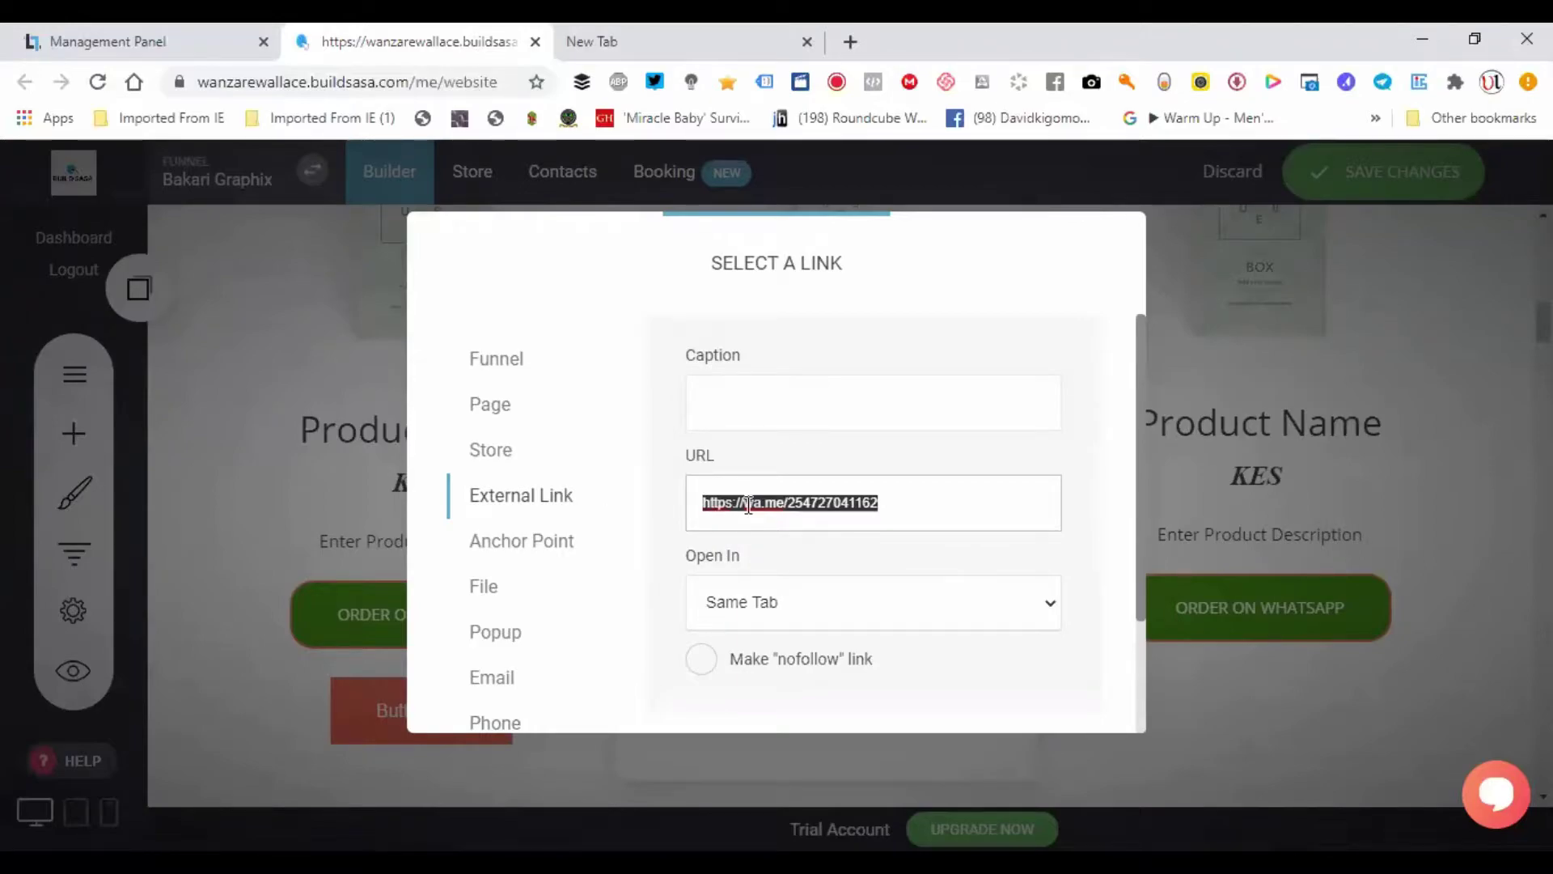
{"action": "right_click", "coordinate": [748, 505]}
{"action": "left_click", "coordinate": [798, 549]}
{"action": "scroll", "coordinate": [1138, 482], "scroll_direction": "down", "scroll_amount": 2}
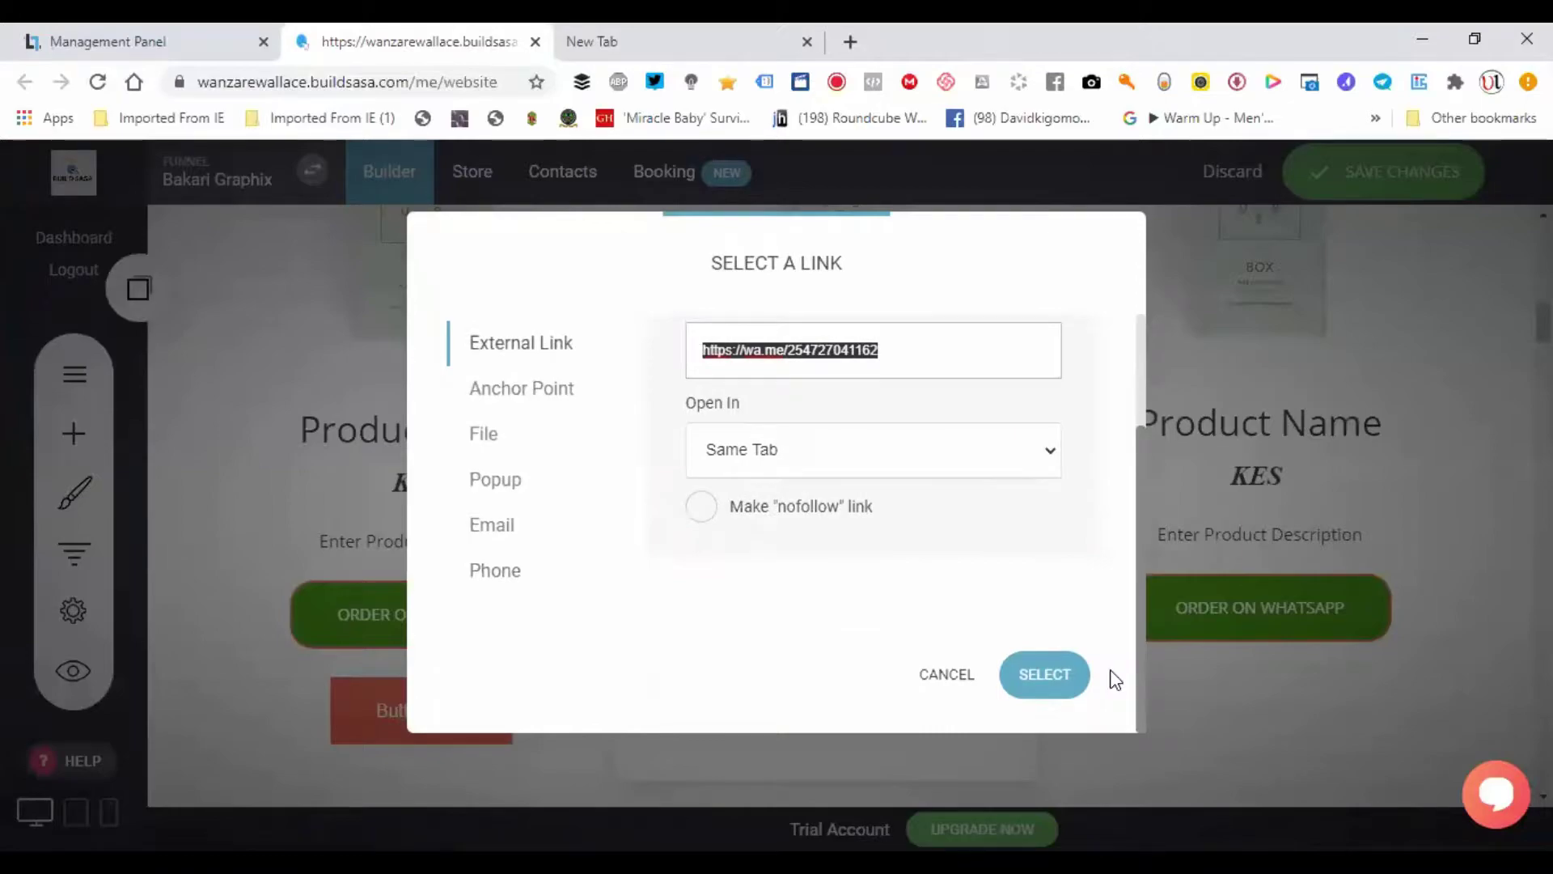
{"action": "left_click", "coordinate": [1033, 689]}
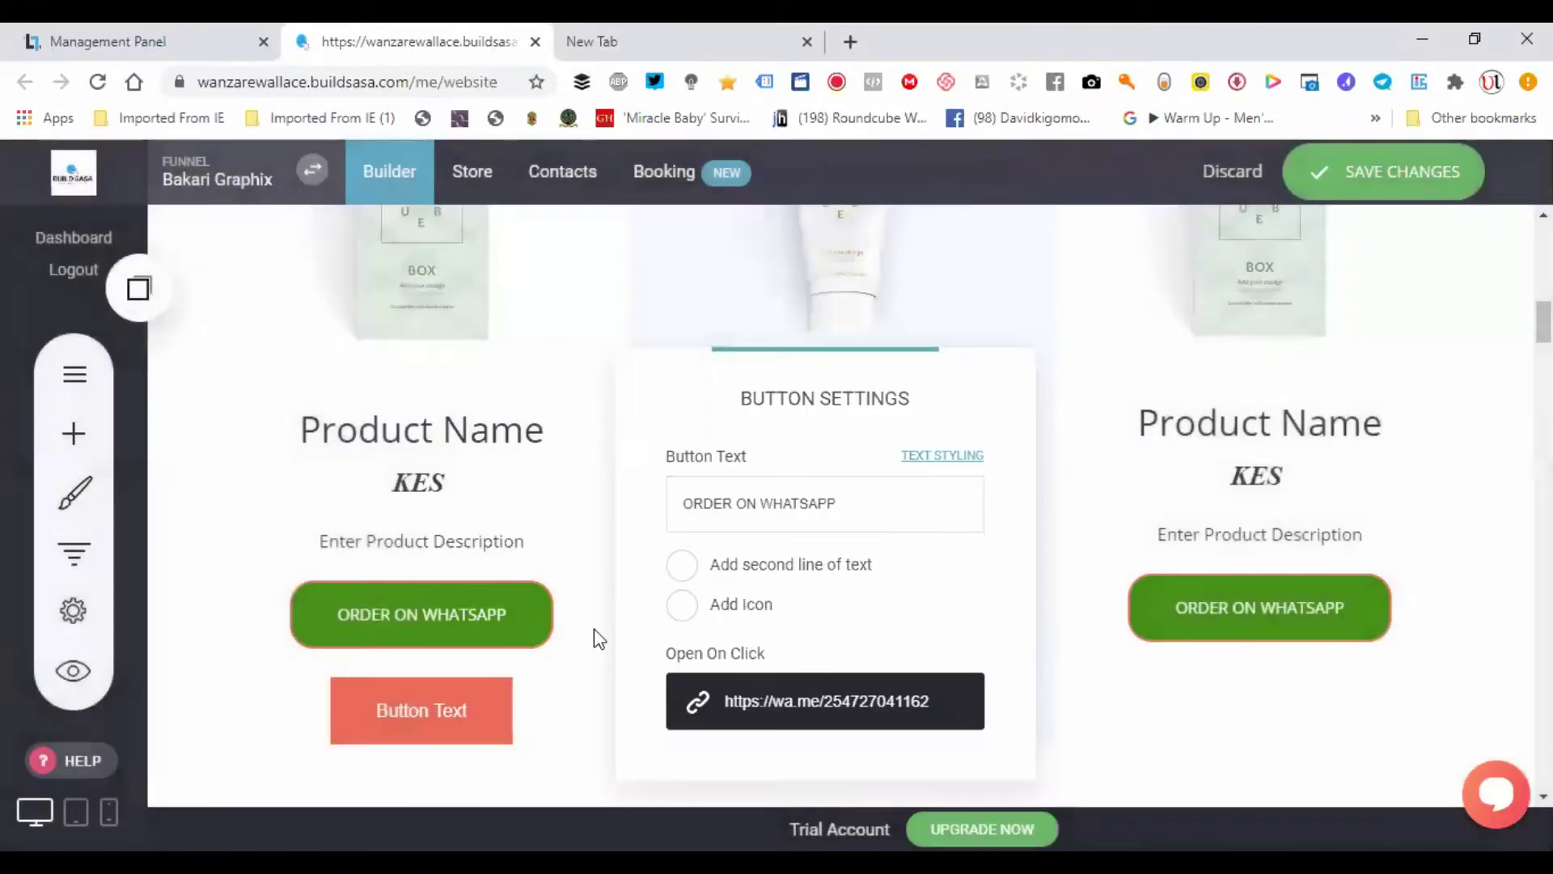
- Dismiss Button Settings and save the page, confirmed by the Updated! notice
{"action": "left_click", "coordinate": [257, 623]}
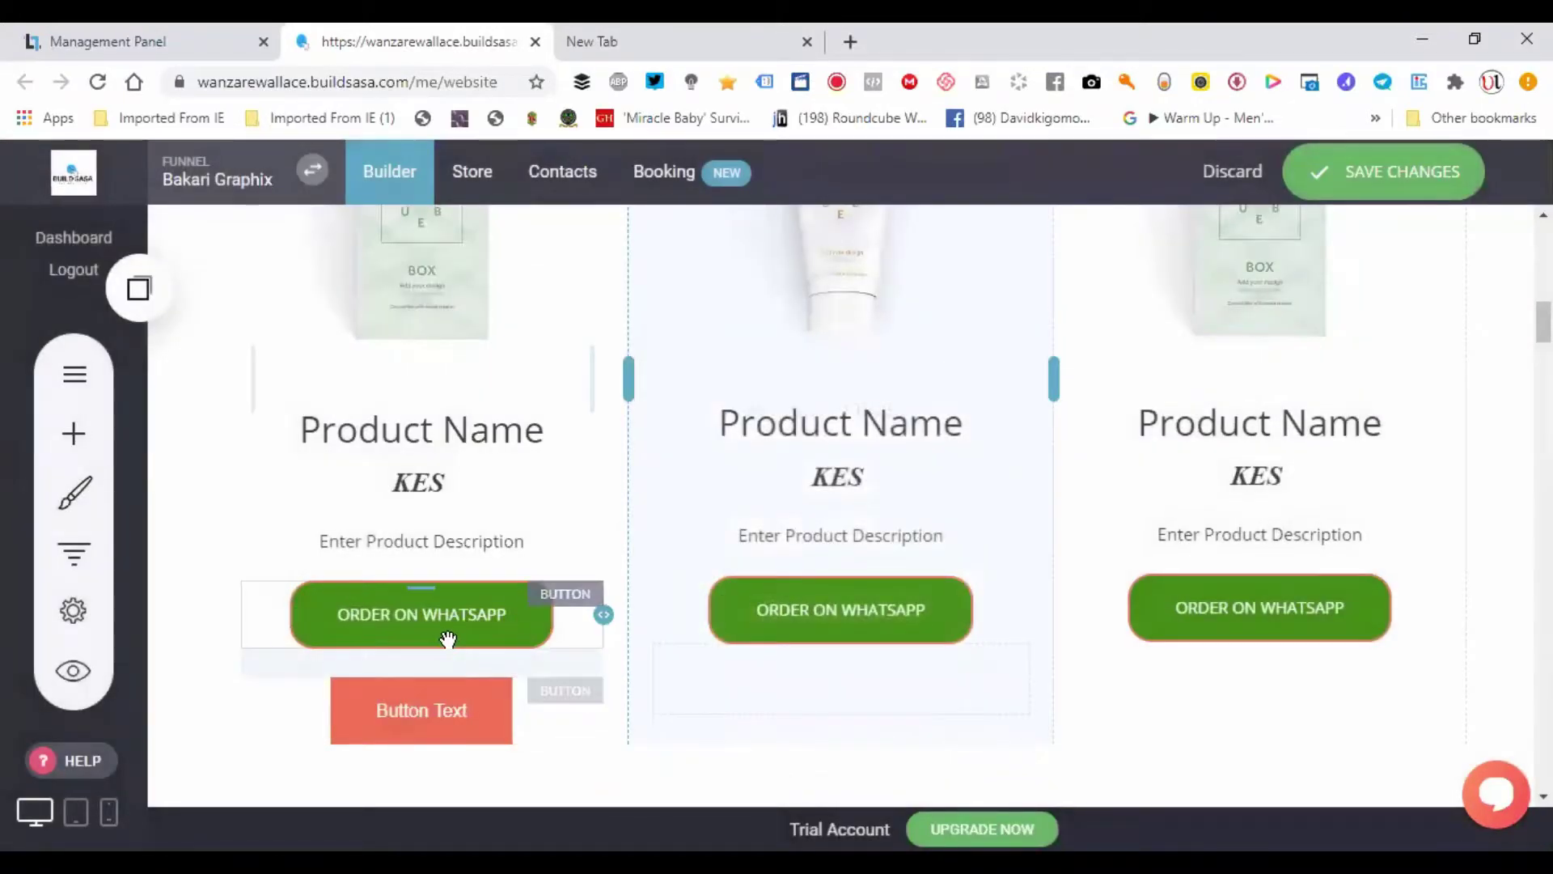
{"action": "left_click", "coordinate": [444, 626]}
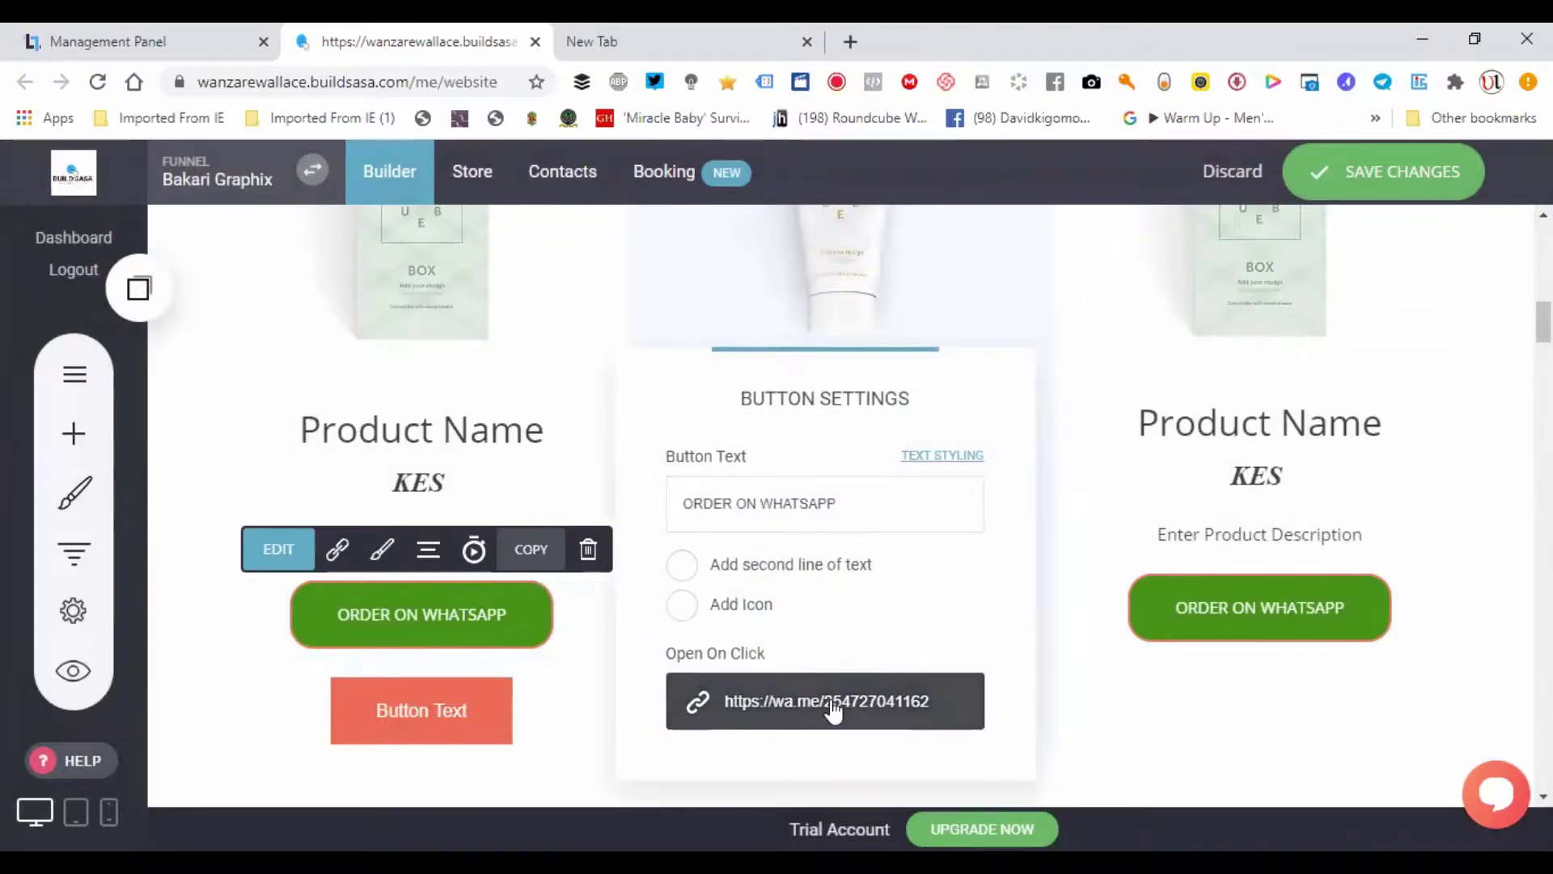
{"action": "left_click", "coordinate": [235, 635]}
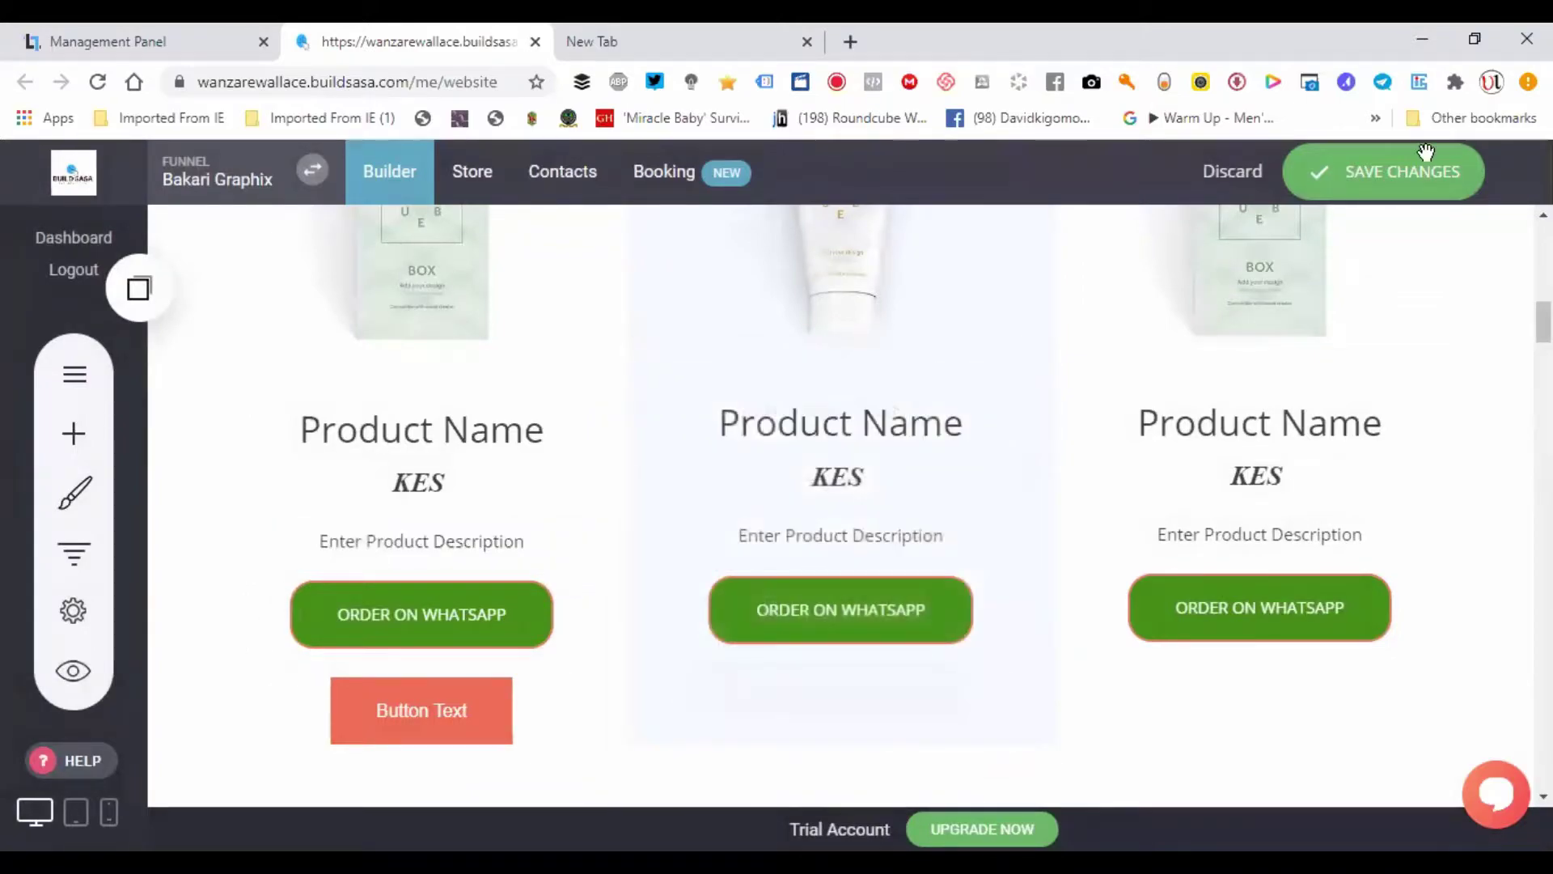
{"action": "left_click", "coordinate": [1383, 178]}
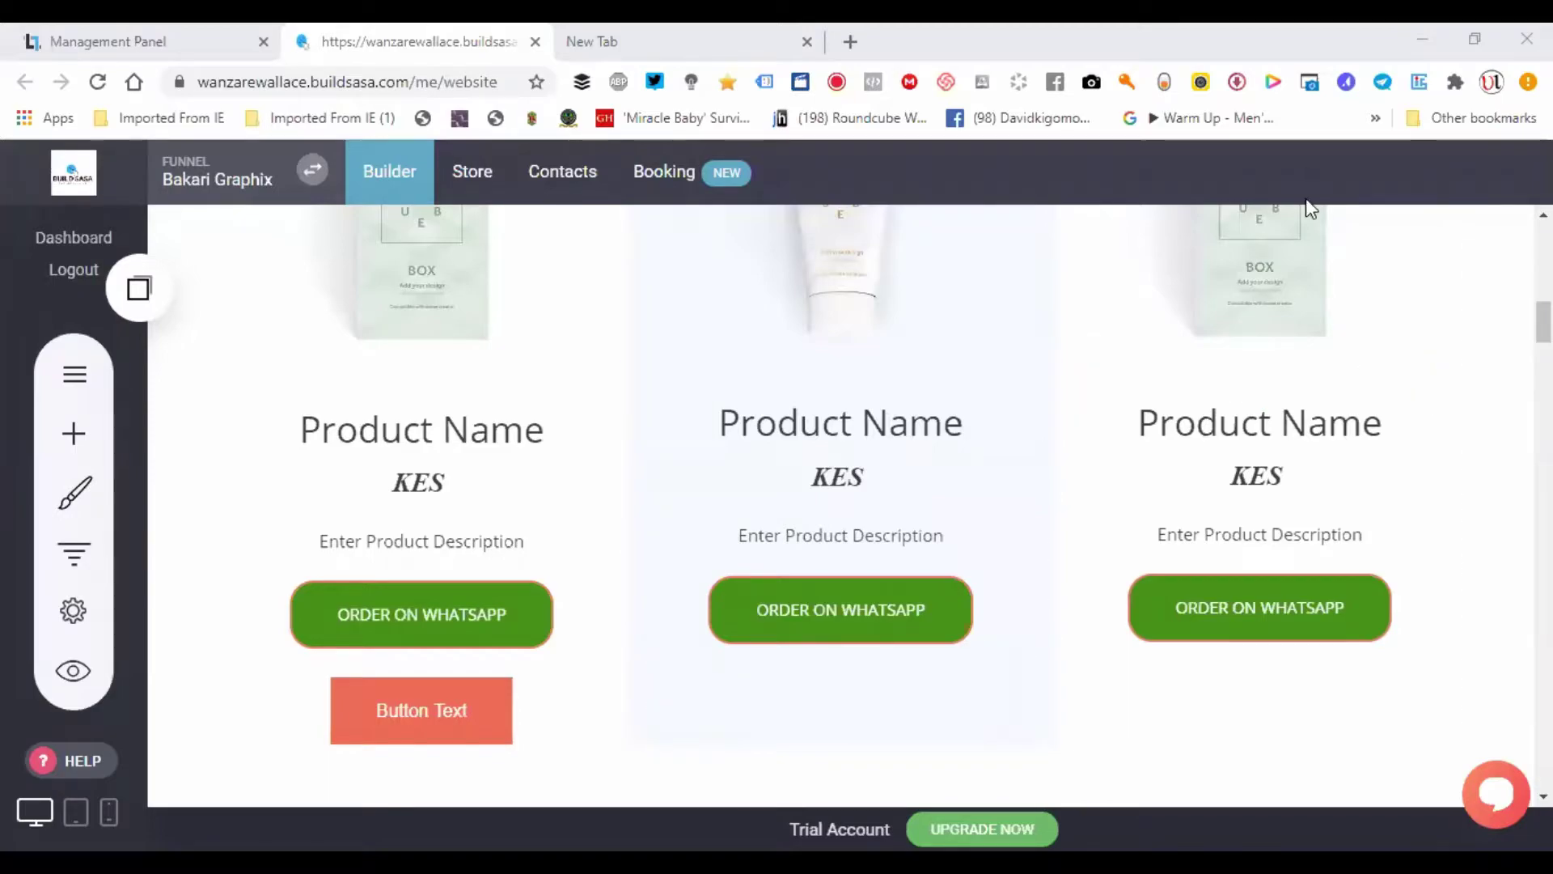
- Inspect an ORDER ON WHATSAPP button's link options, then close its settings unchanged
{"action": "left_click", "coordinate": [455, 615]}
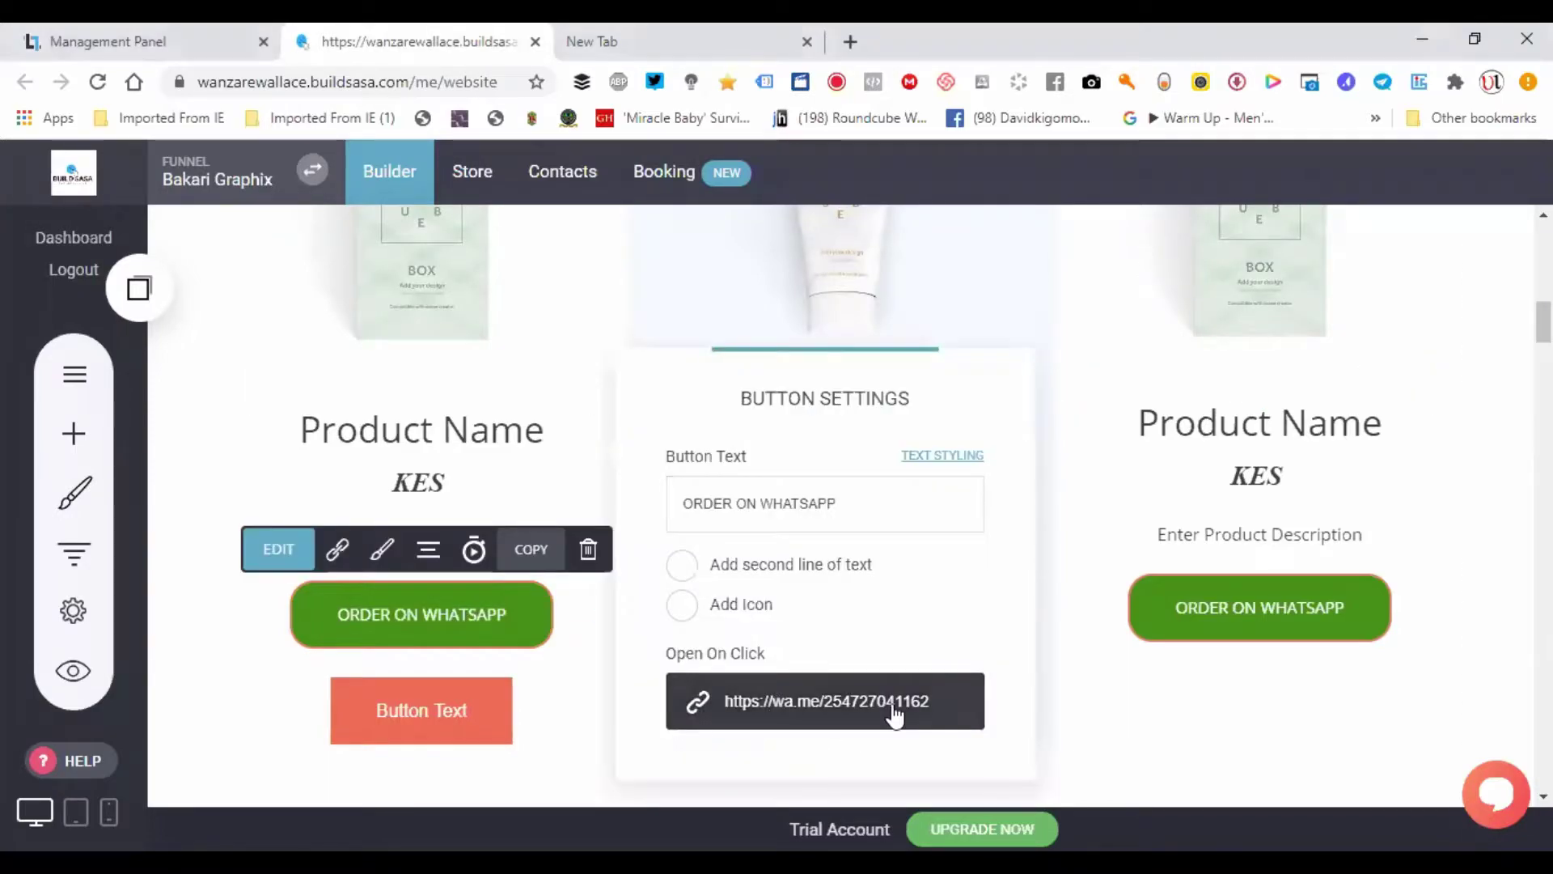
{"action": "left_click", "coordinate": [783, 706]}
{"action": "left_click_drag", "start_coordinate": [1134, 477], "coordinate": [1012, 736]}
{"action": "left_click", "coordinate": [927, 669]}
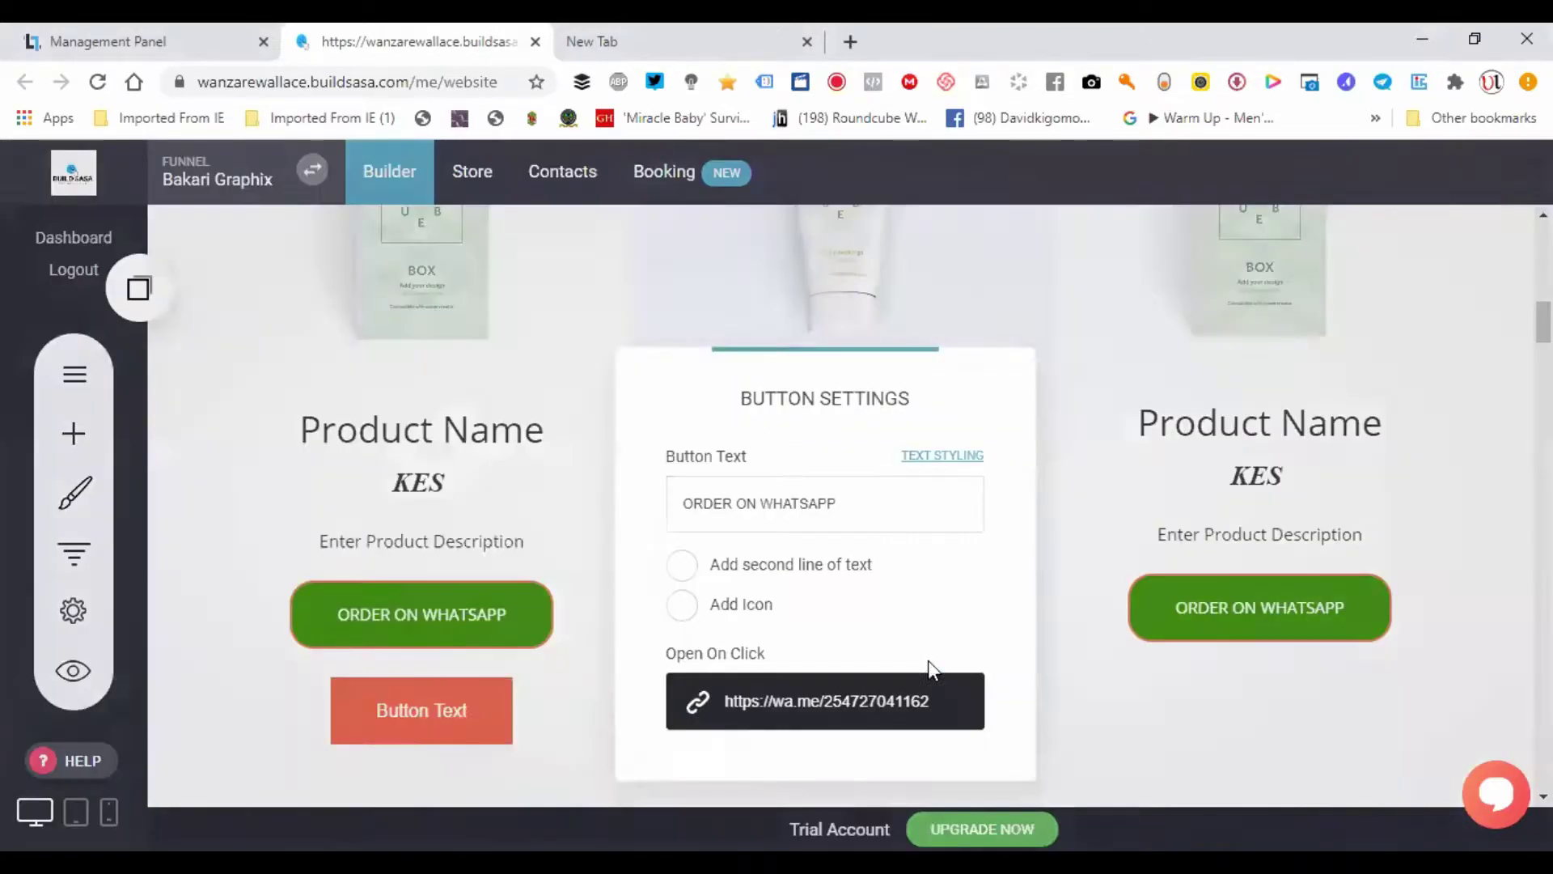
{"action": "left_click", "coordinate": [382, 622]}
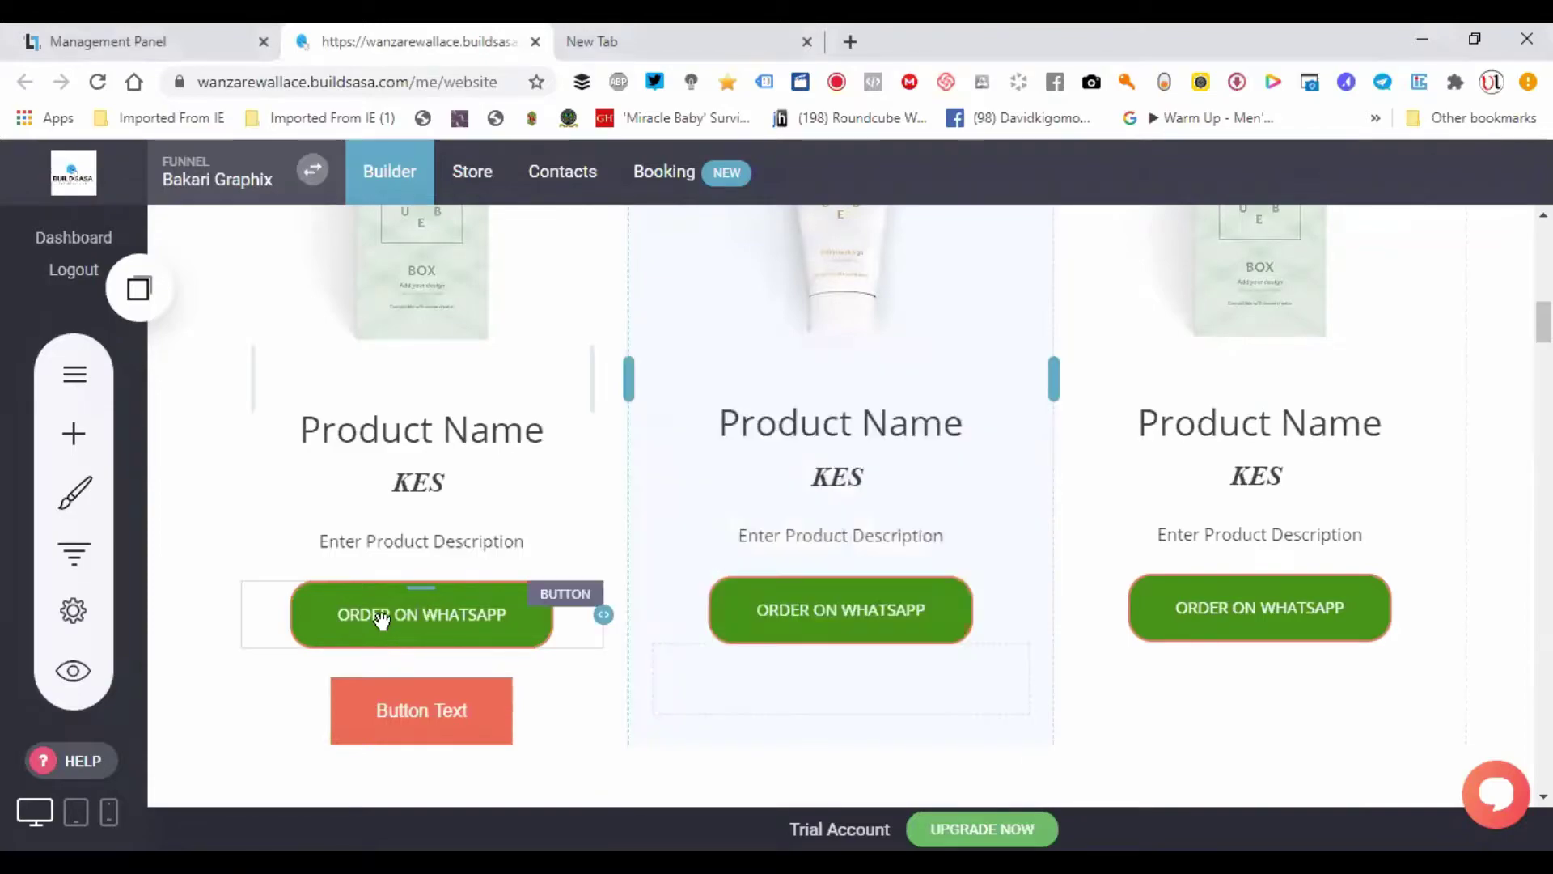
{"action": "left_click", "coordinate": [382, 619]}
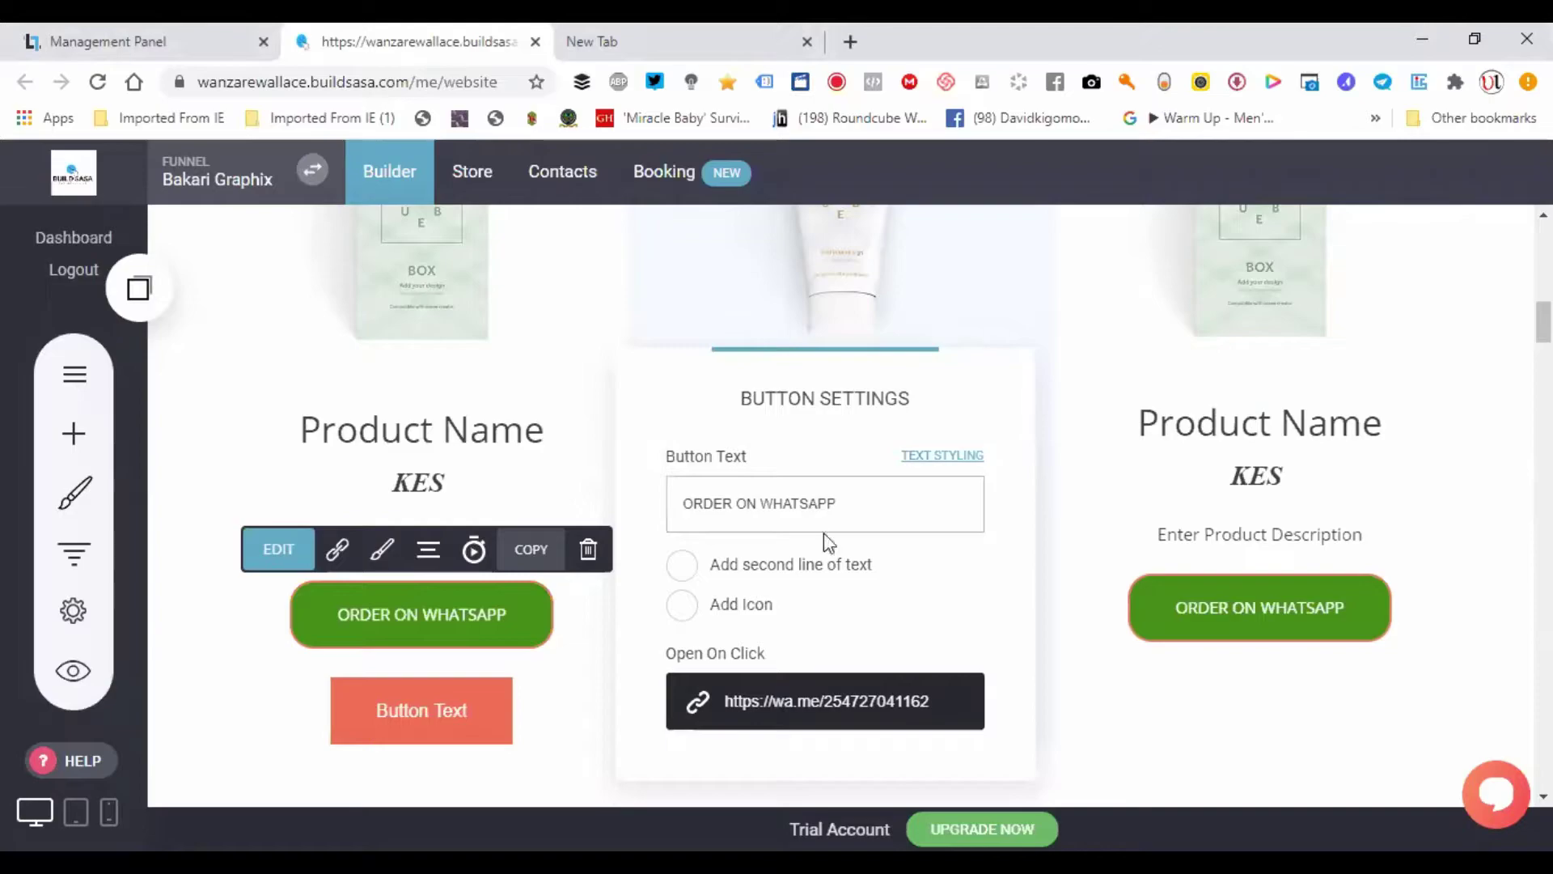
{"action": "left_click", "coordinate": [269, 619]}
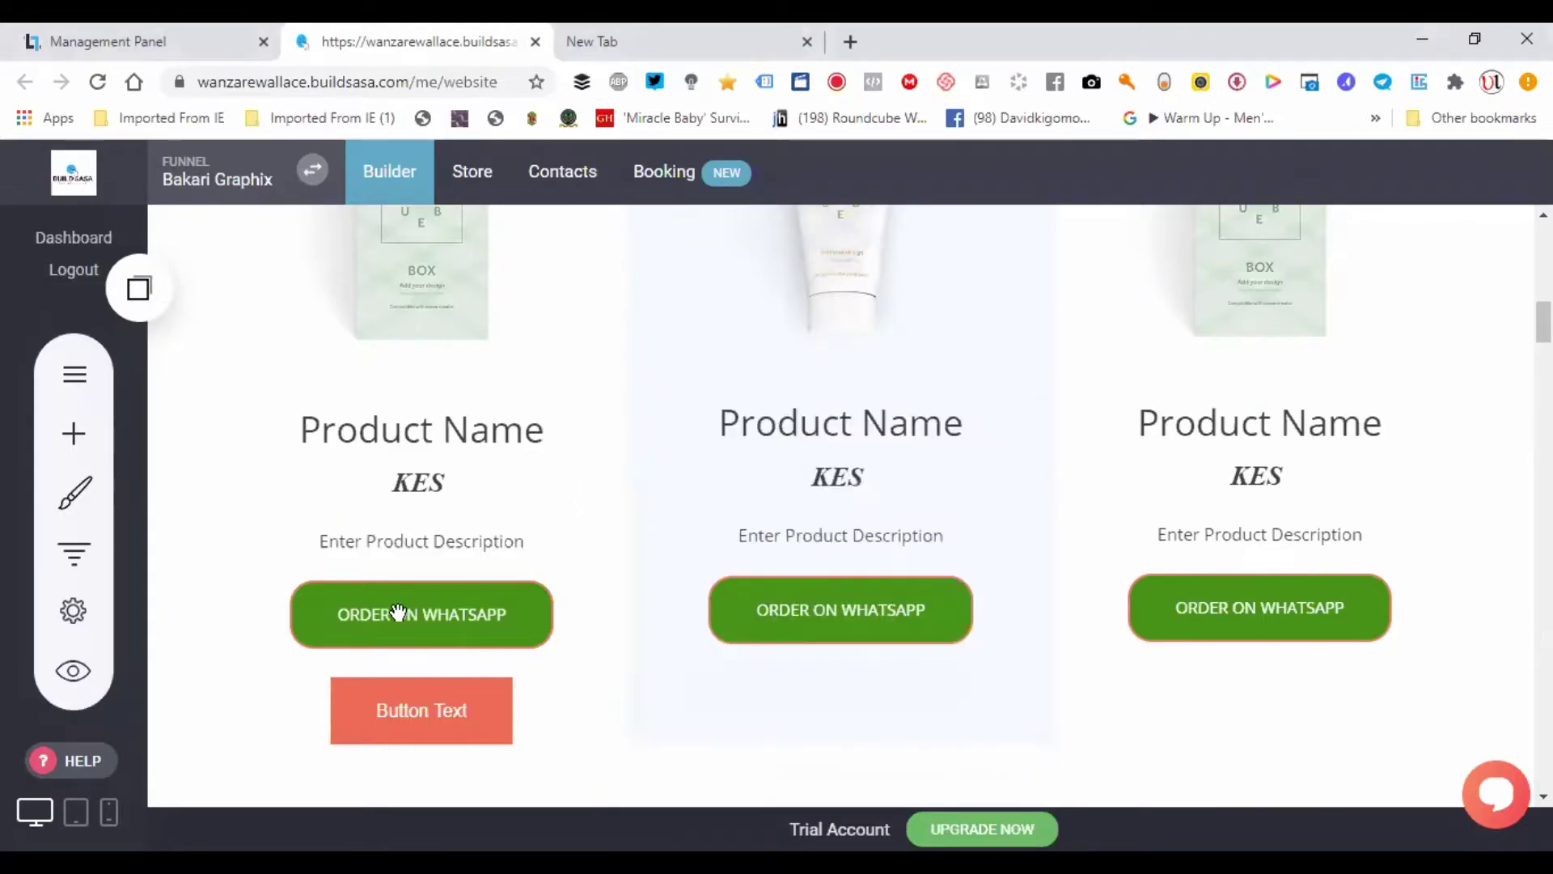
- Verify the first button's External Link wa.me URL, confirm it, and save the page
{"action": "left_click", "coordinate": [434, 622]}
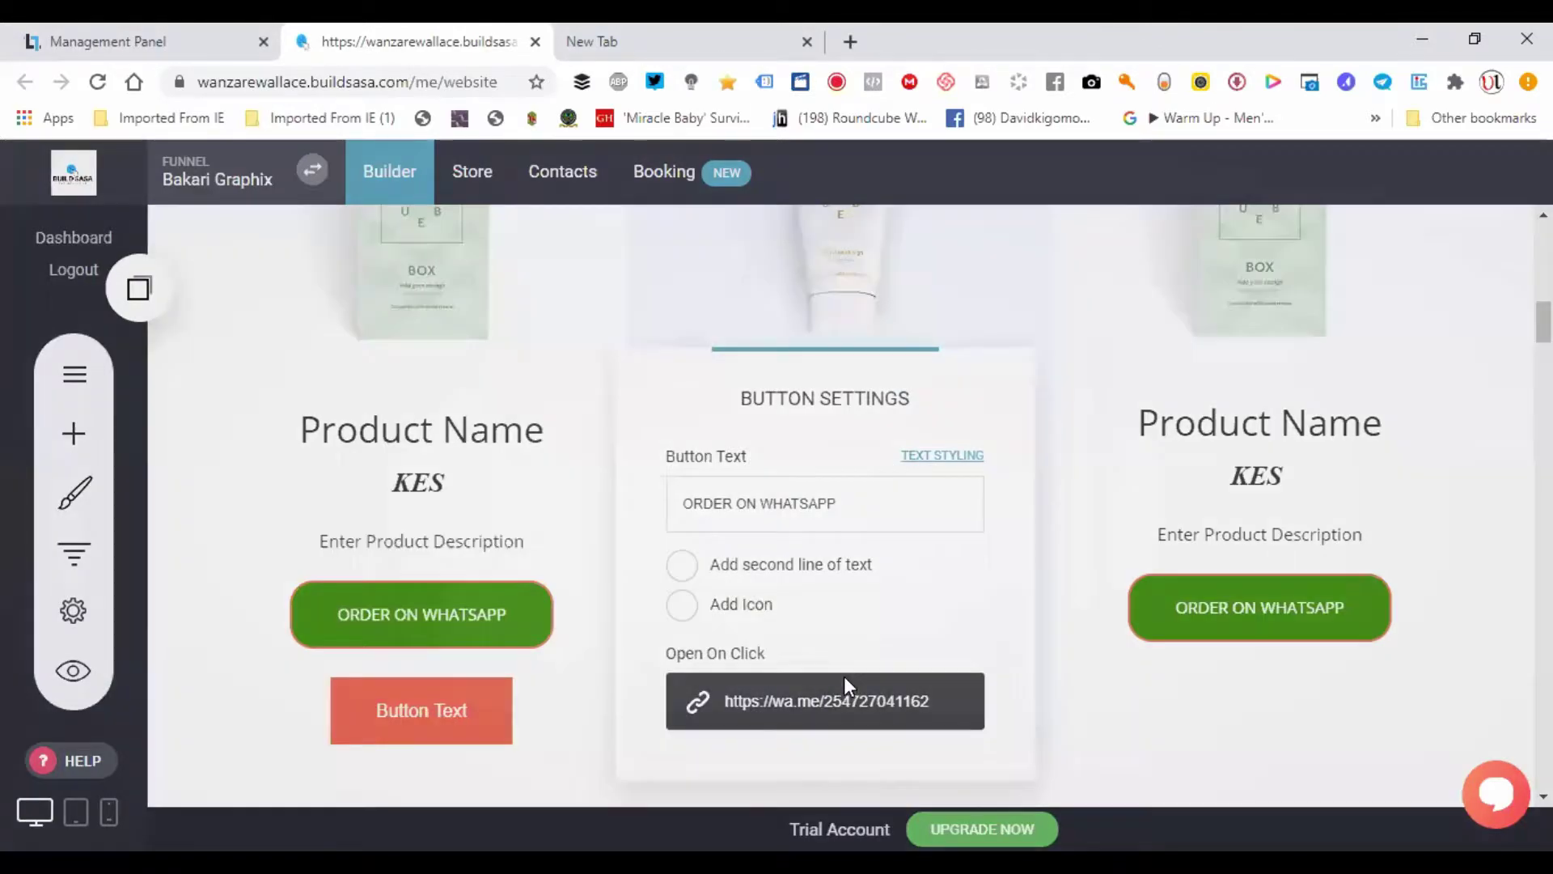
{"action": "left_click", "coordinate": [843, 680]}
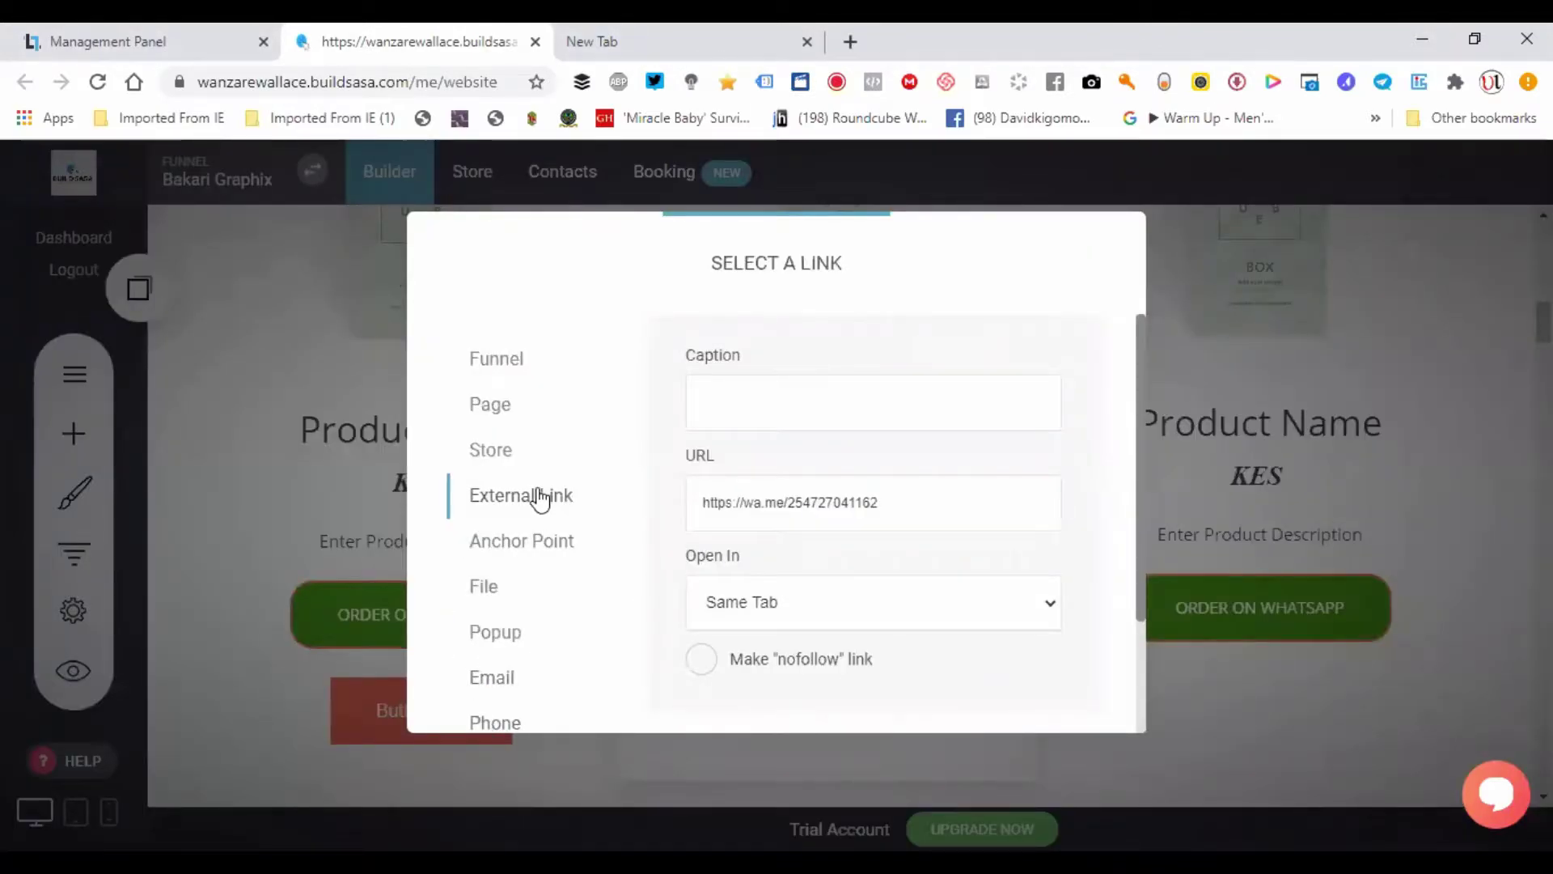
{"action": "left_click", "coordinate": [902, 498]}
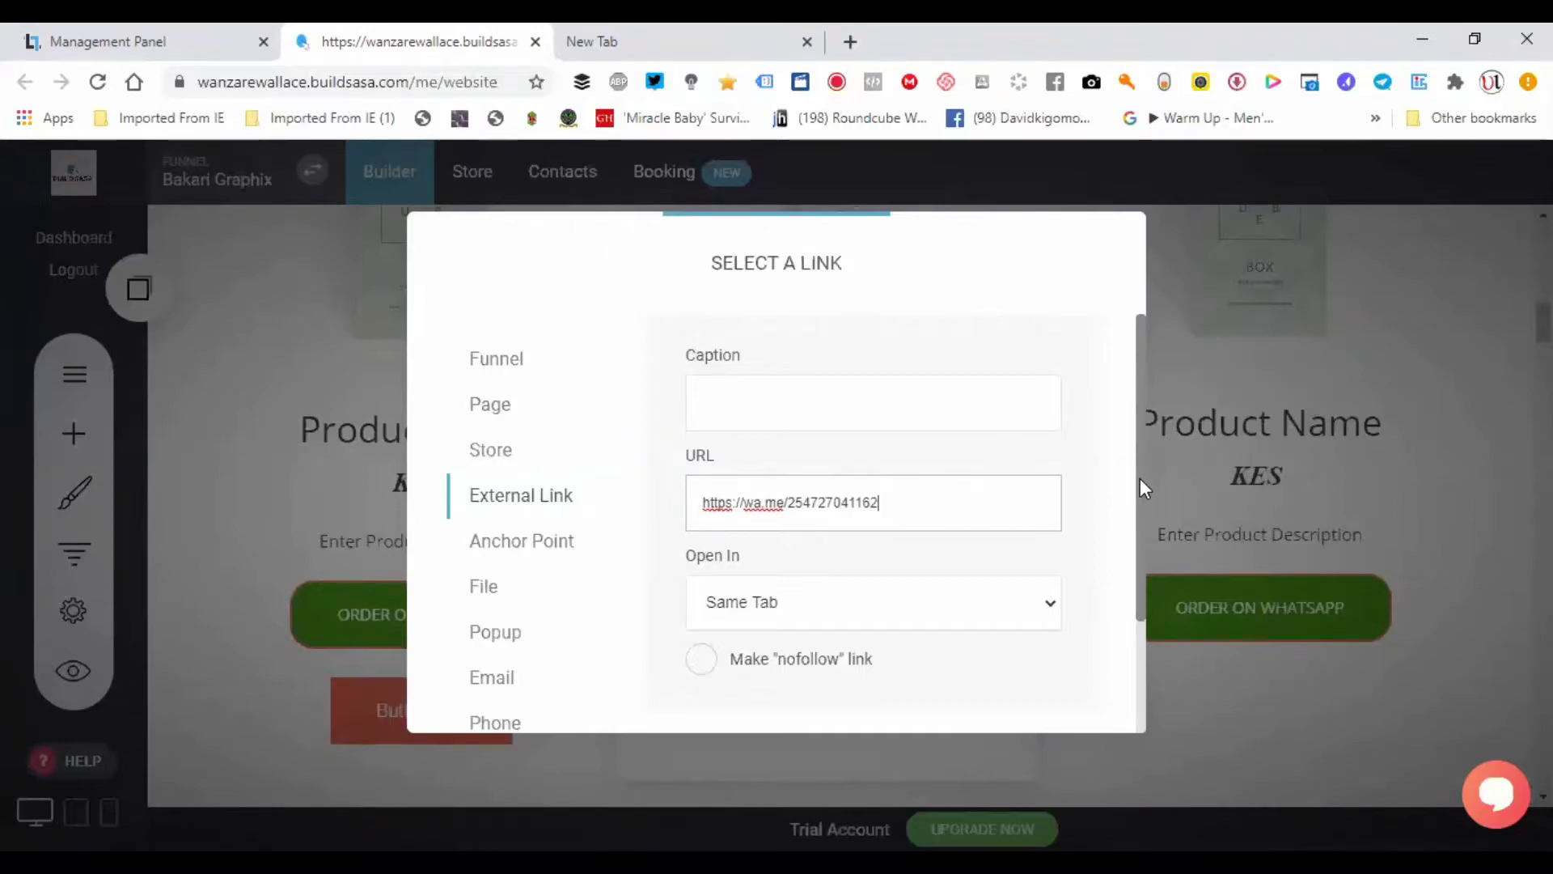
{"action": "left_click_drag", "start_coordinate": [1139, 478], "coordinate": [1124, 629]}
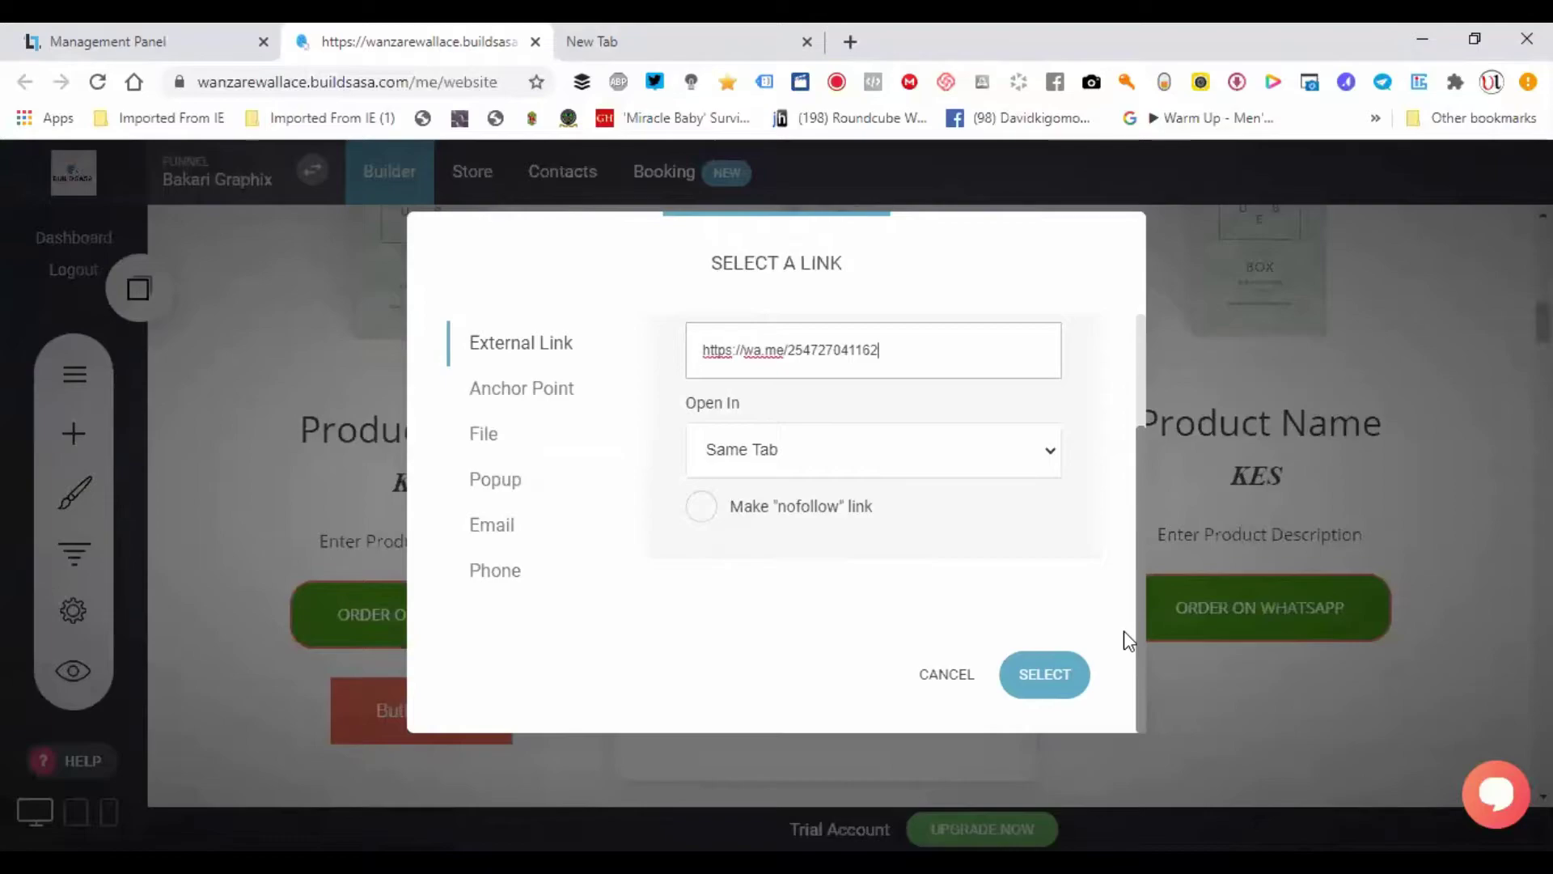
{"action": "left_click", "coordinate": [1044, 687]}
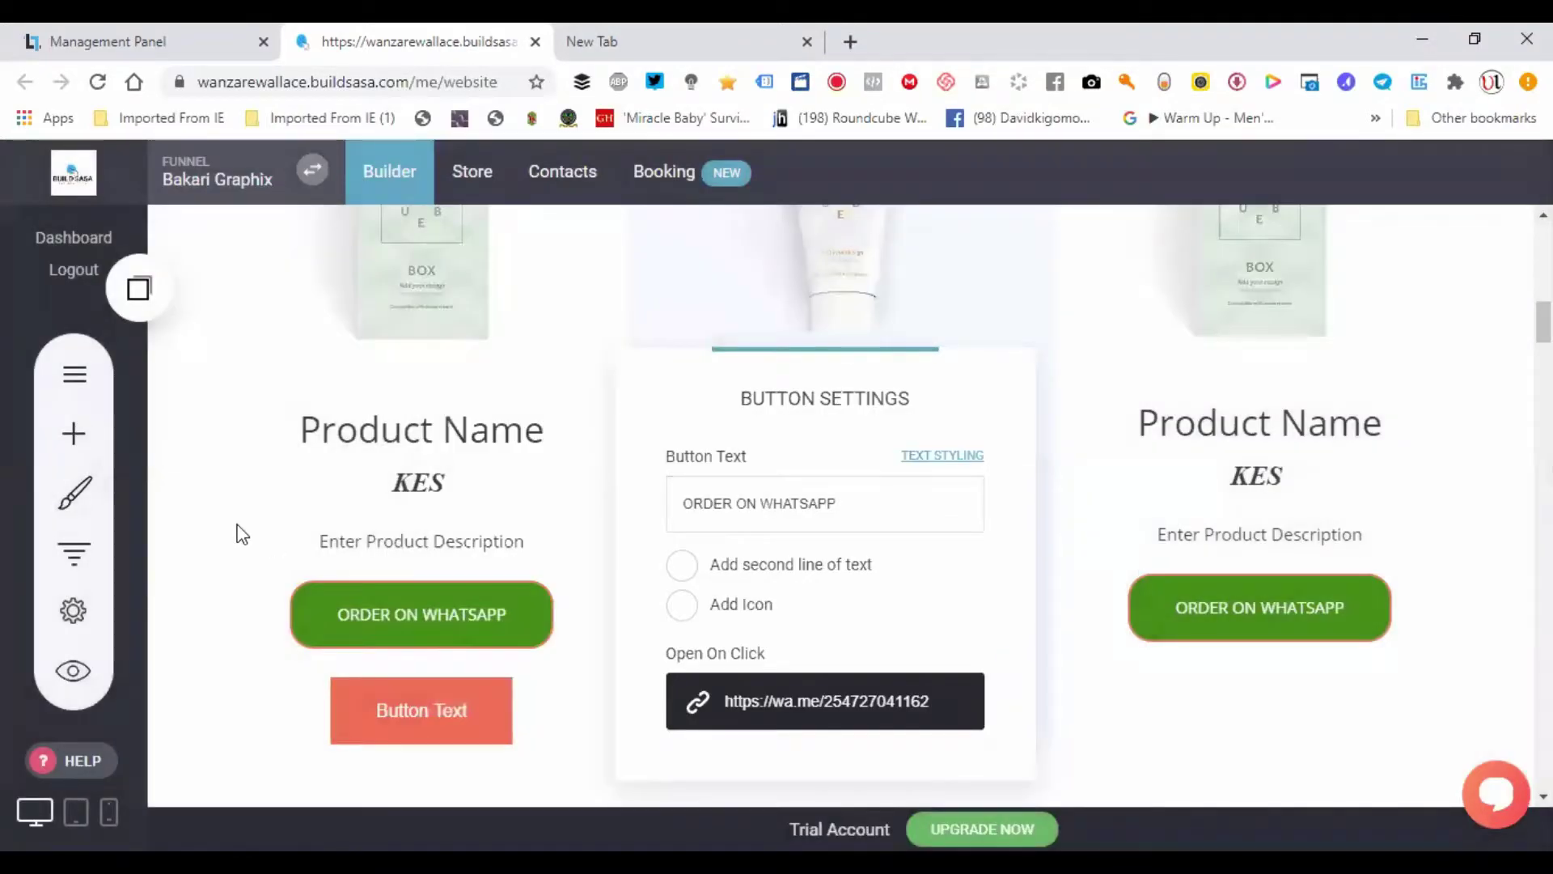
{"action": "left_click", "coordinate": [267, 561]}
{"action": "left_click", "coordinate": [1422, 187]}
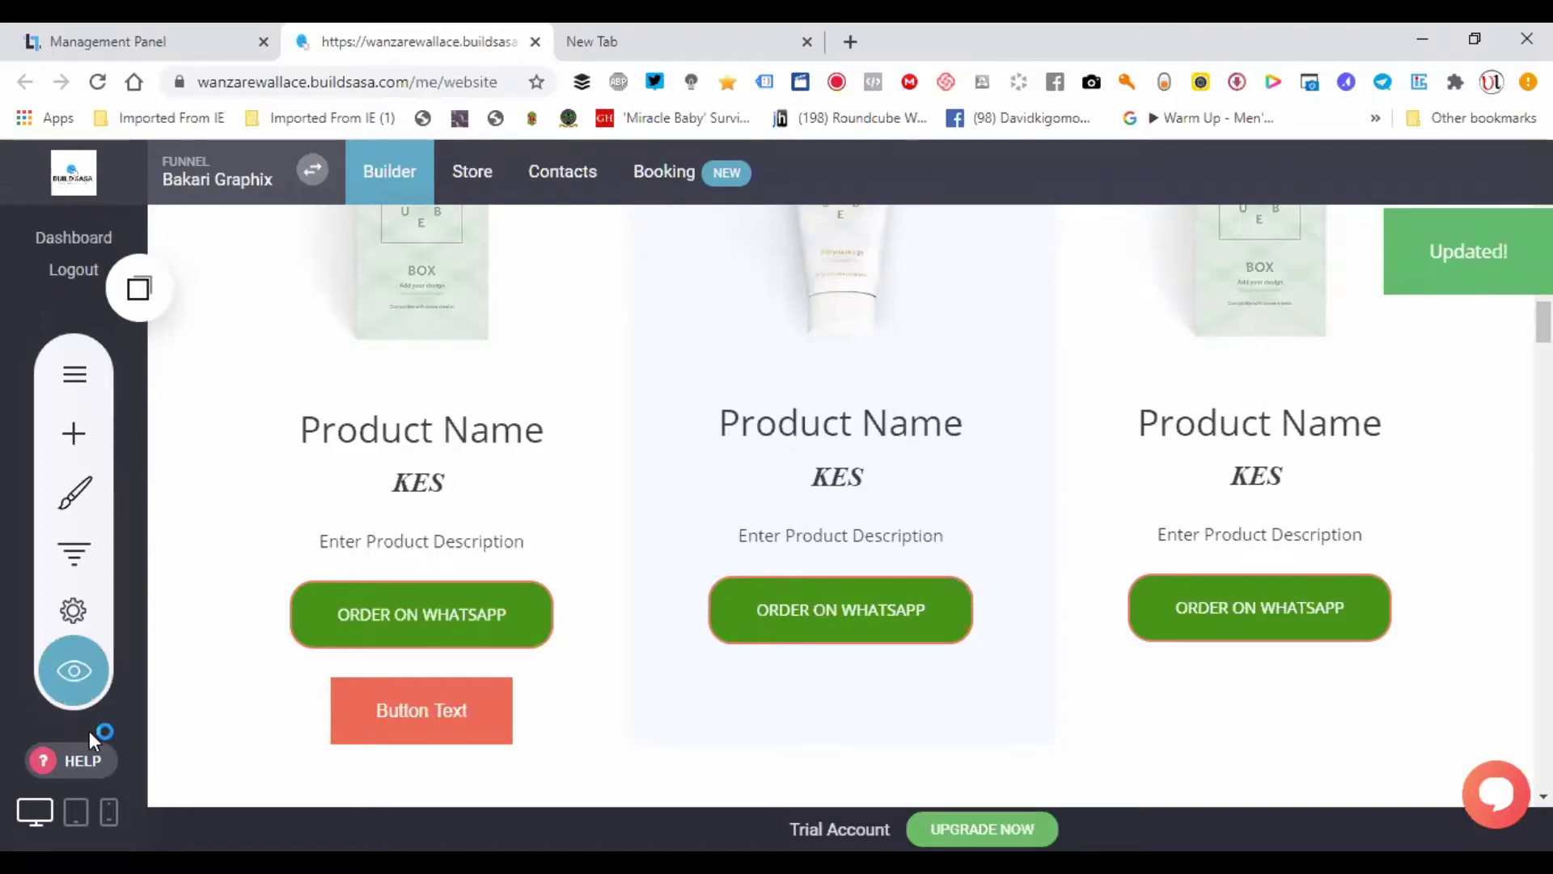
- Preview the website, test the first ORDER ON WHATSAPP button, and show the preview in a new tab
{"action": "left_click", "coordinate": [78, 670]}
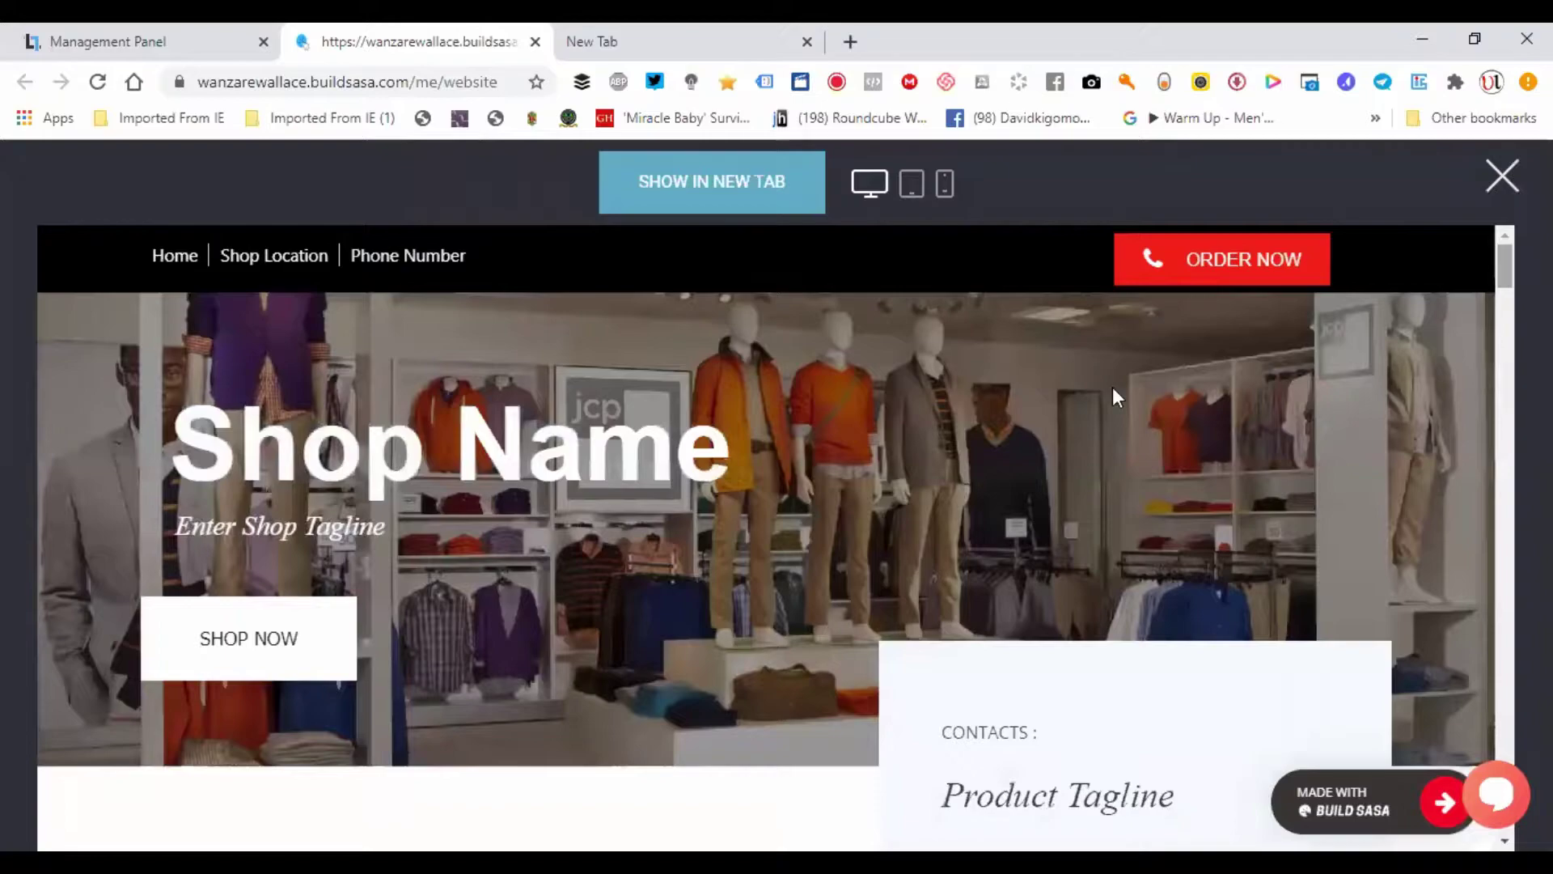
{"action": "scroll", "coordinate": [1113, 395], "scroll_direction": "down", "scroll_amount": 8}
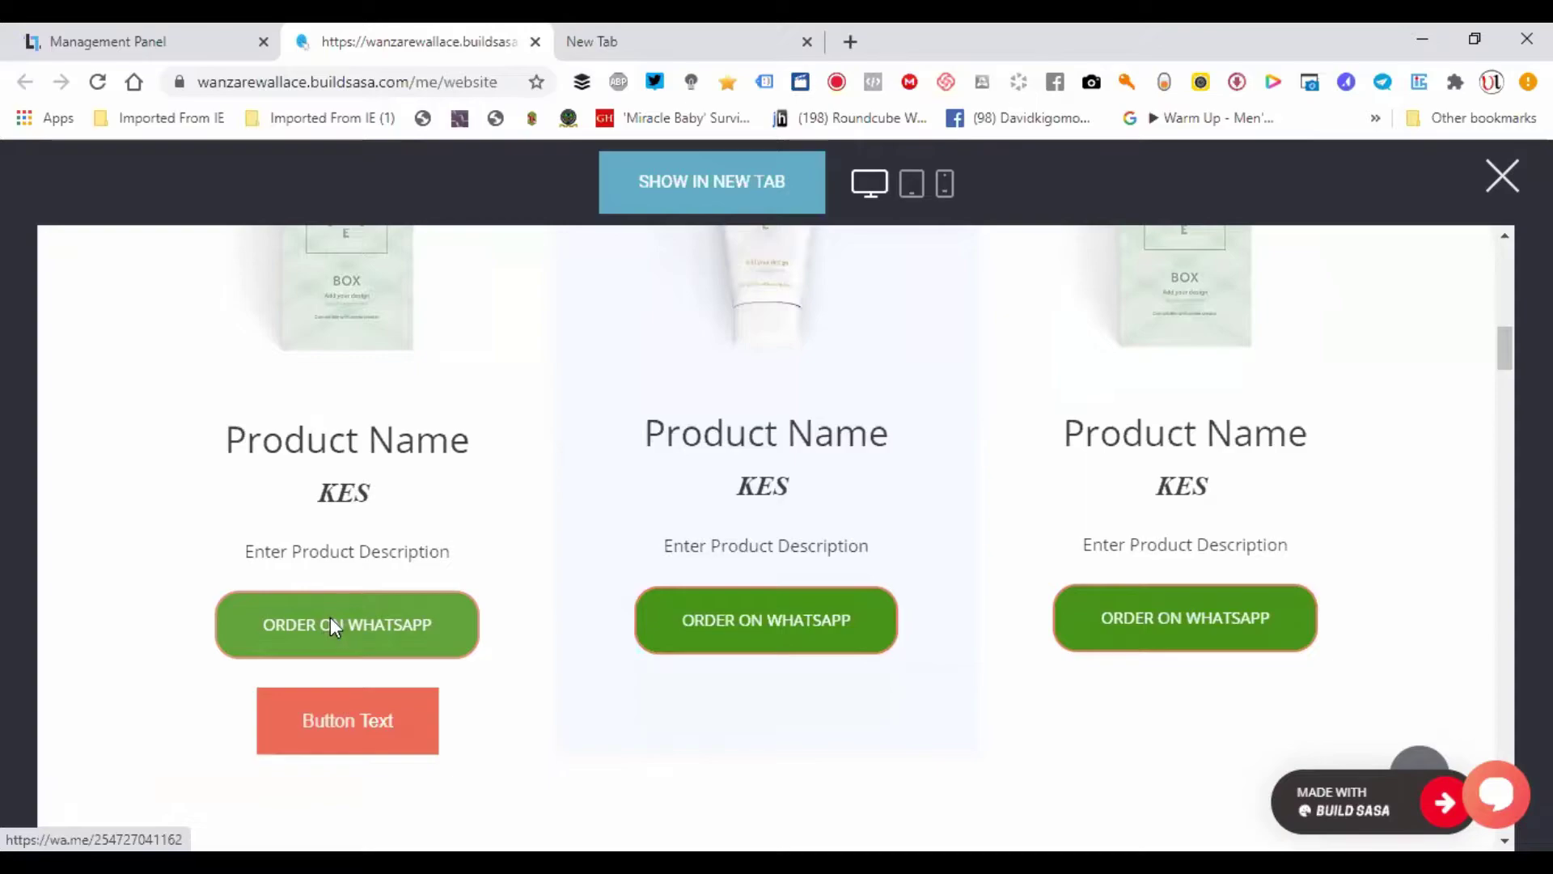
{"action": "left_click", "coordinate": [332, 629]}
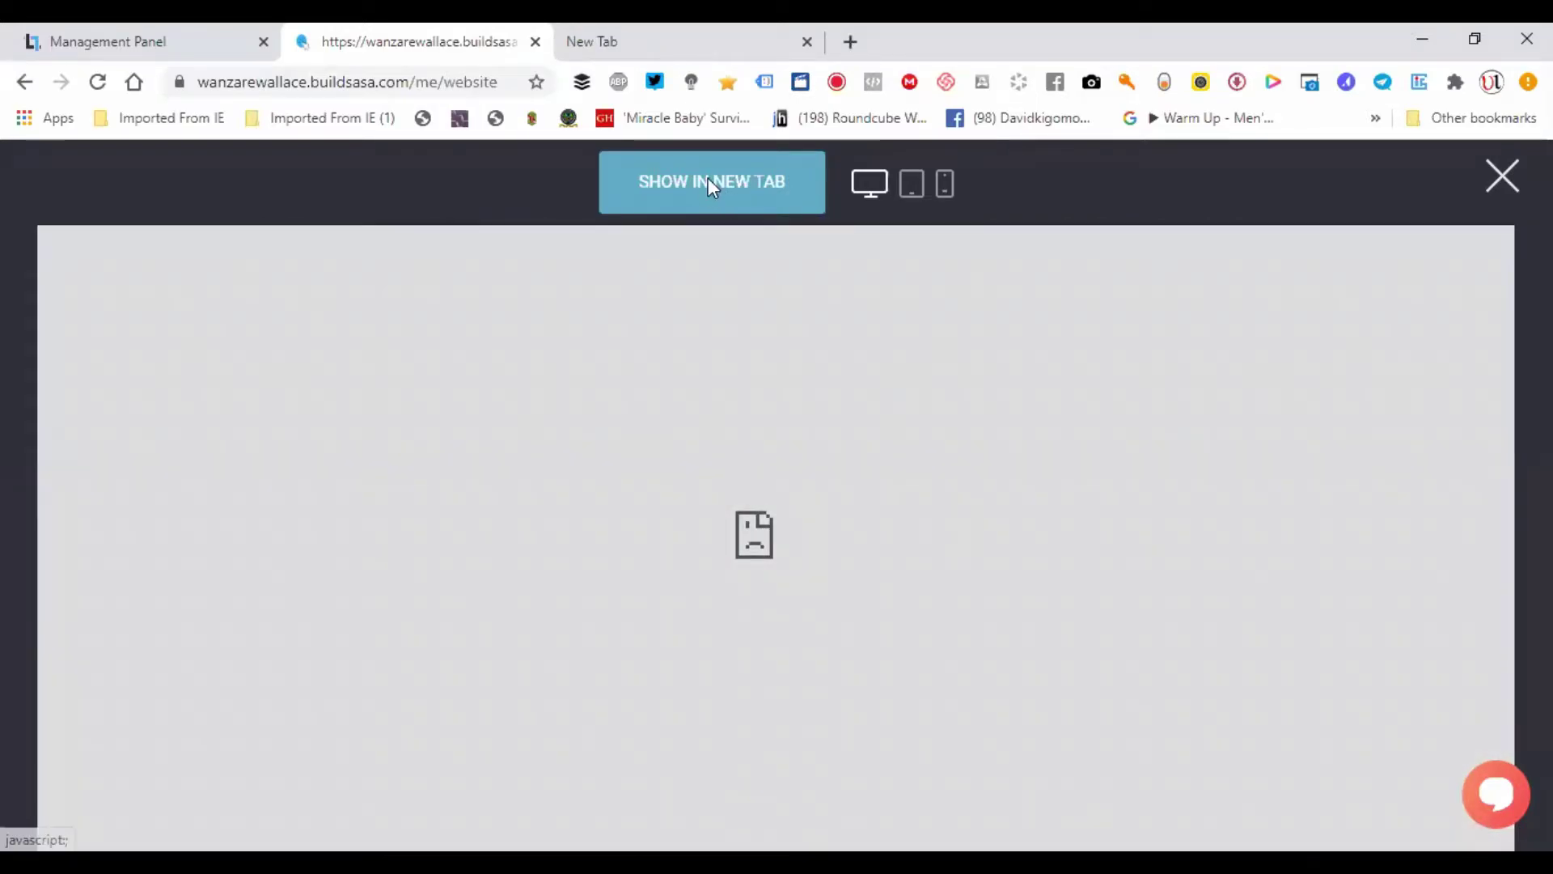
{"action": "left_click", "coordinate": [709, 180]}
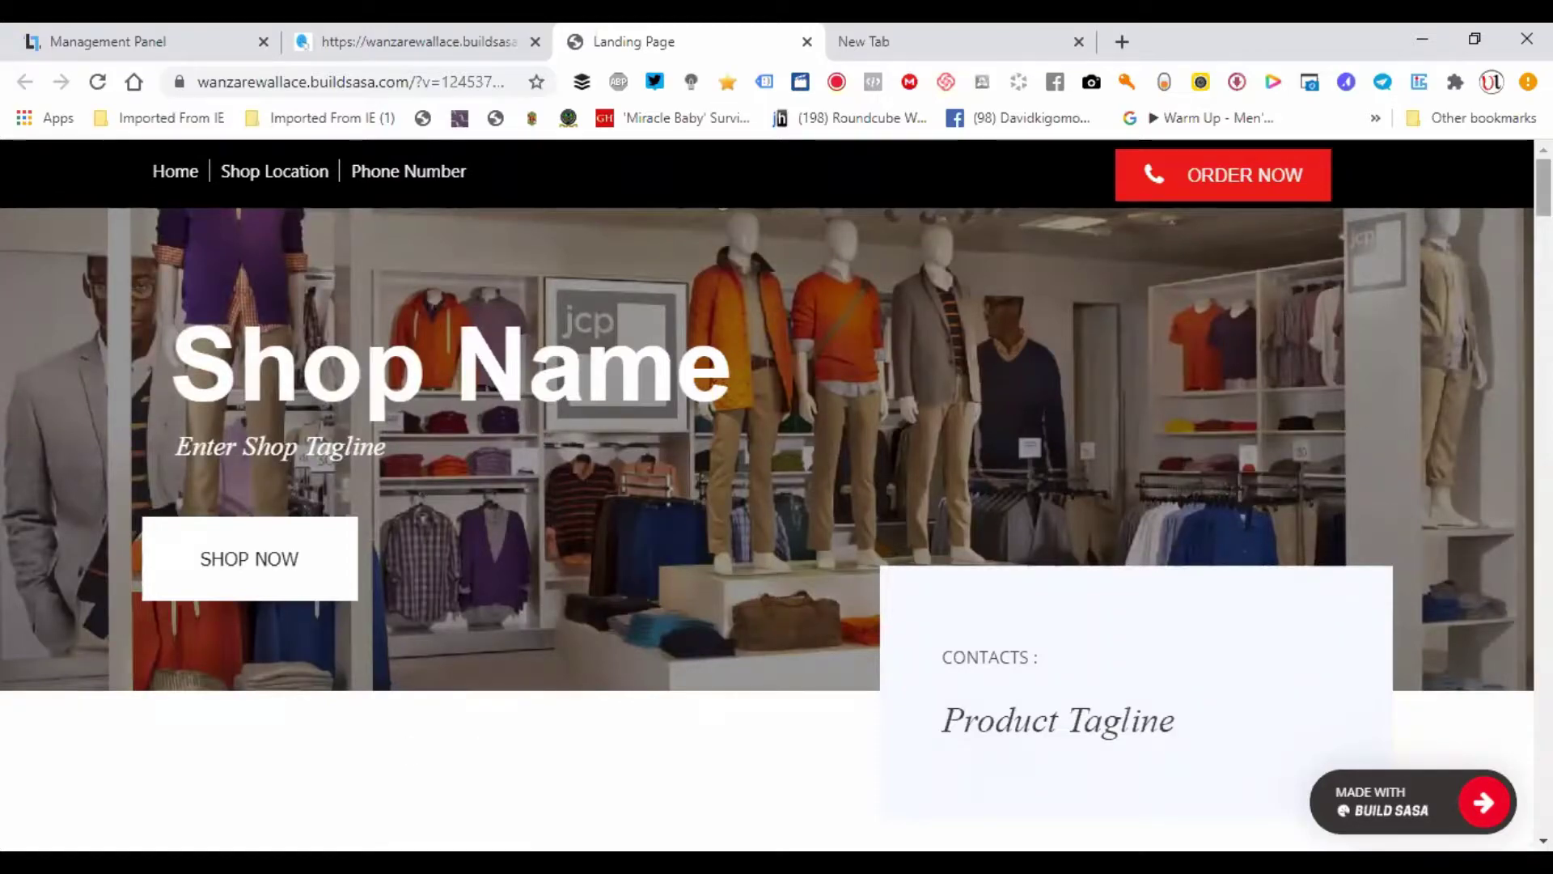
- In the new tab, confirm the first ORDER ON WHATSAPP button reaches the WhatsApp chat page, then return to the builder
{"action": "scroll", "coordinate": [767, 493], "scroll_direction": "down", "scroll_amount": 10}
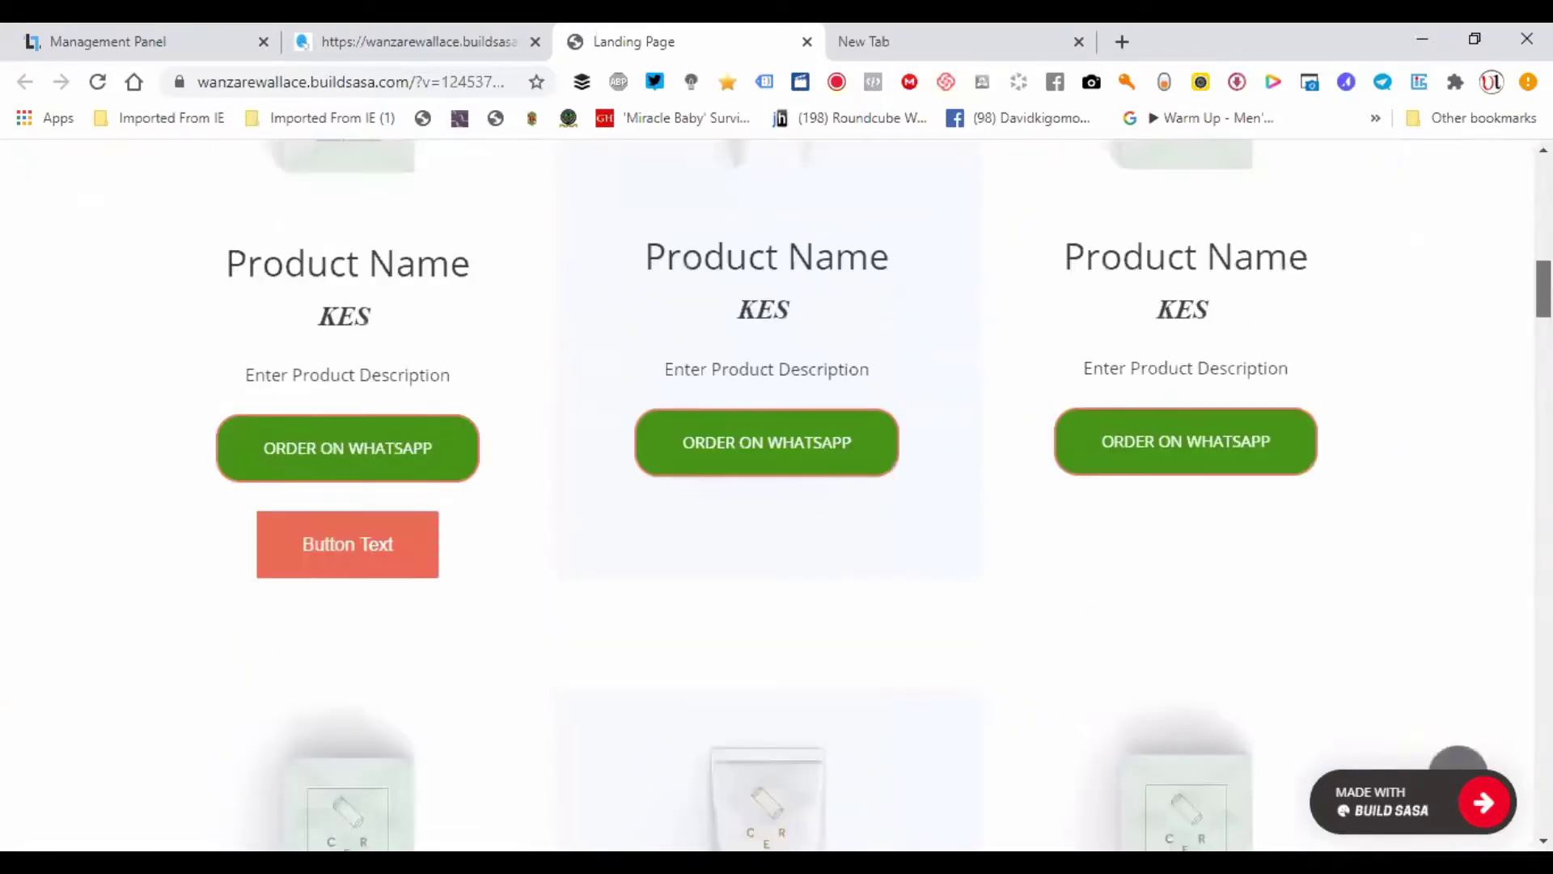
{"action": "left_click", "coordinate": [373, 459]}
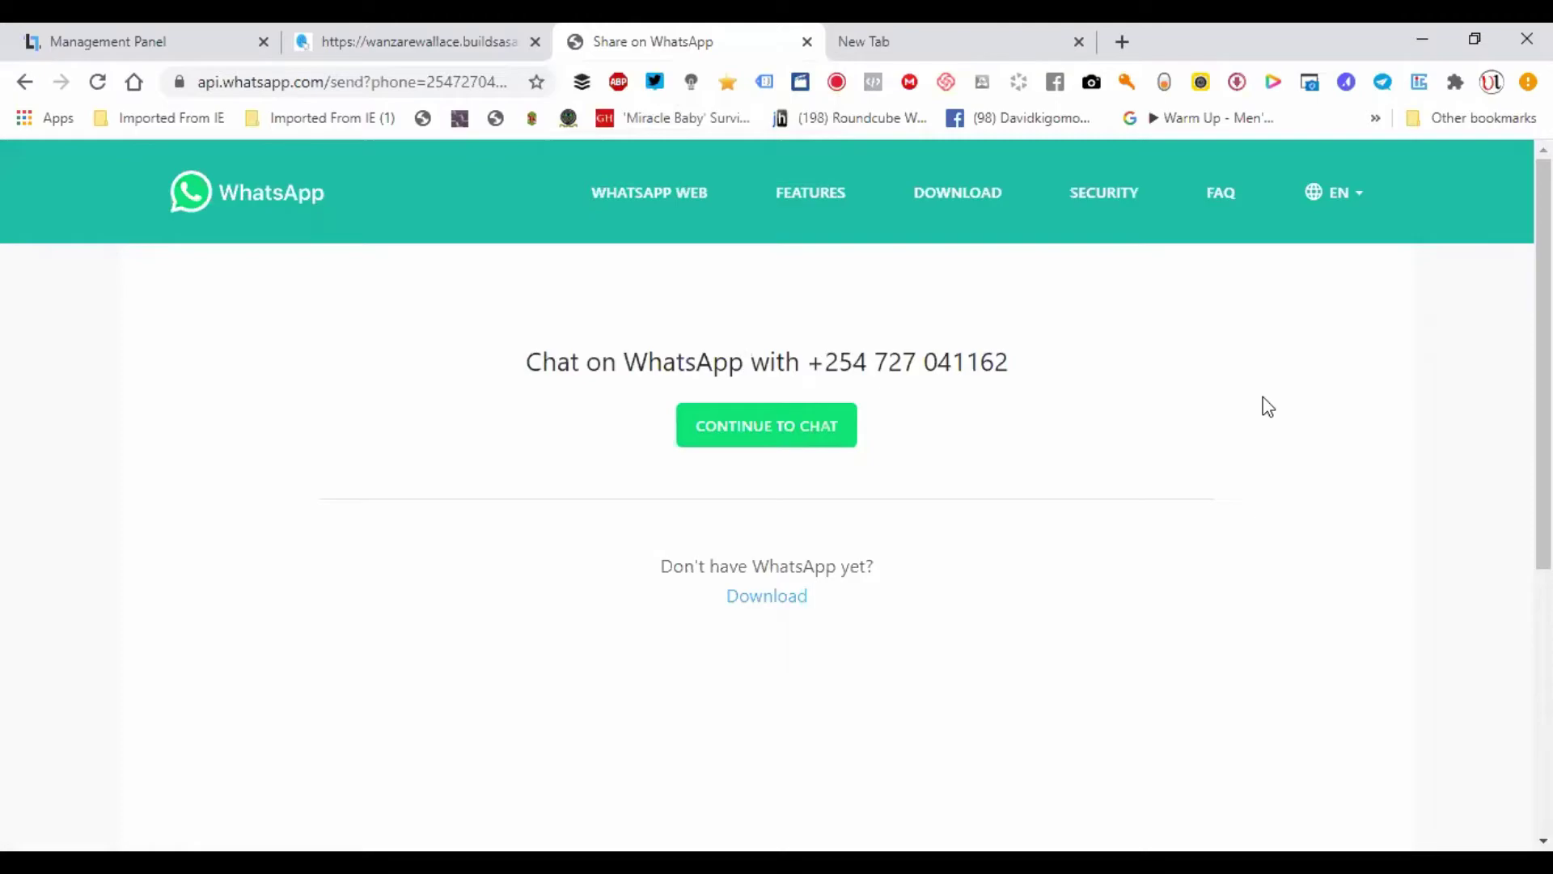
{"action": "left_click", "coordinate": [435, 25]}
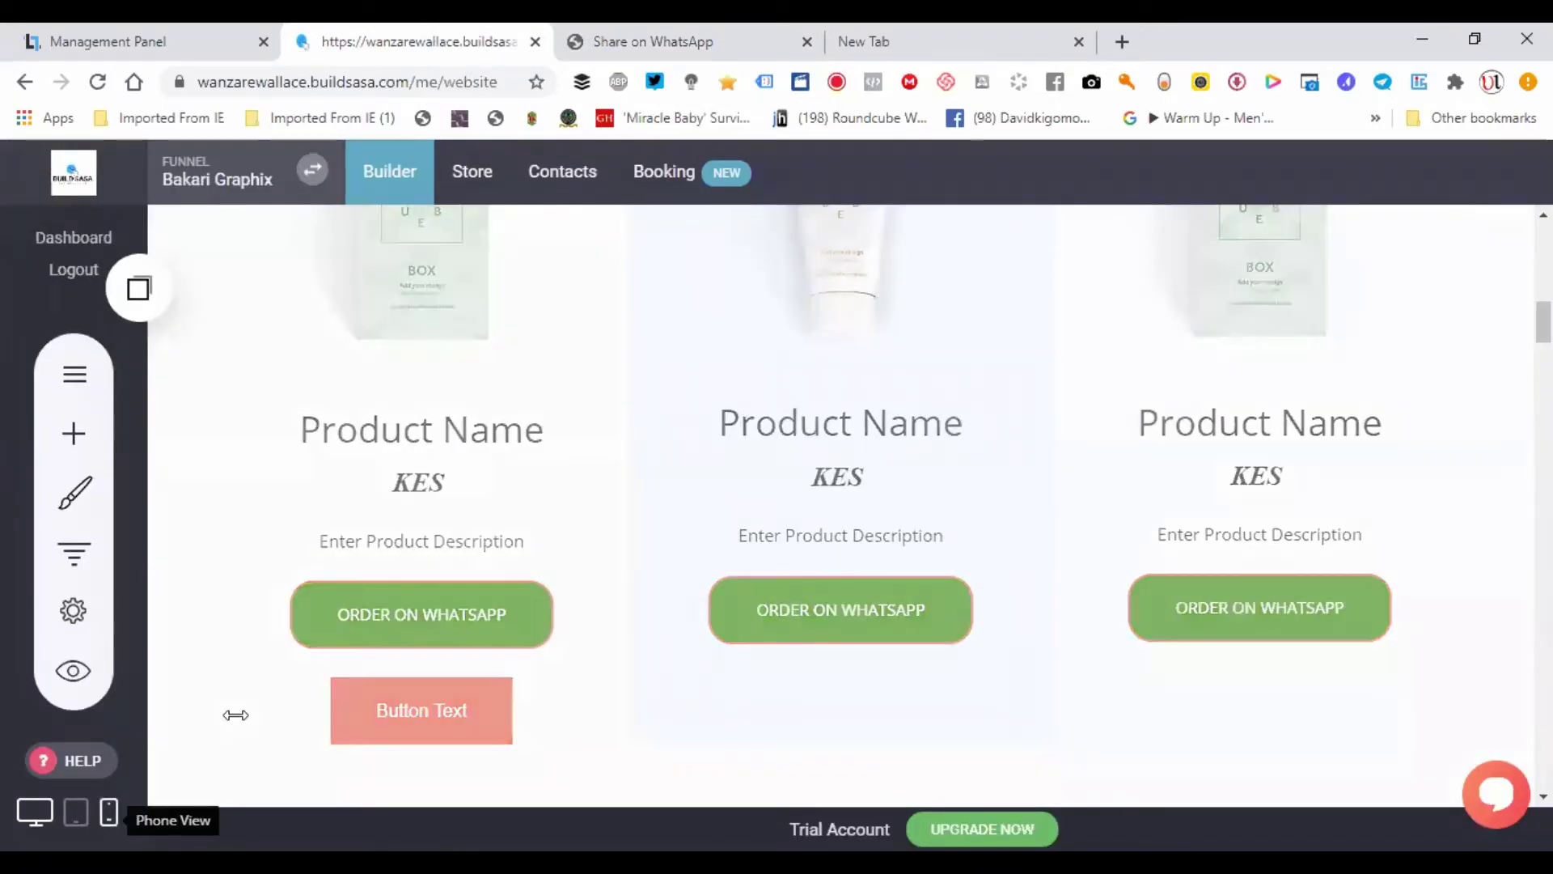
- Switch the builder to phone layout and preview the site at phone width
{"action": "left_click", "coordinate": [109, 811]}
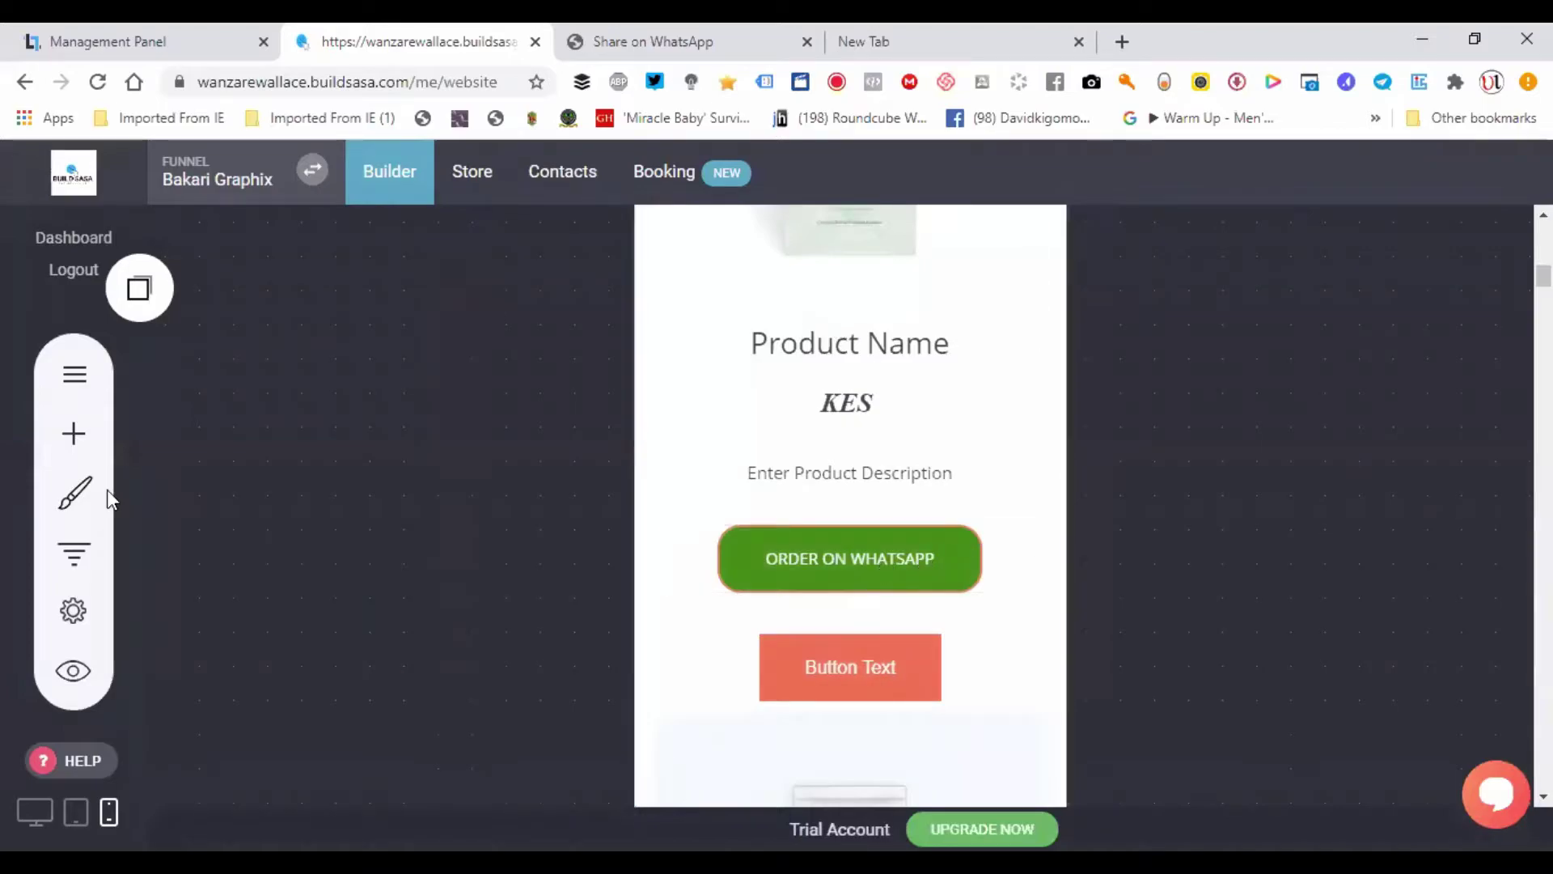
{"action": "left_click", "coordinate": [72, 671]}
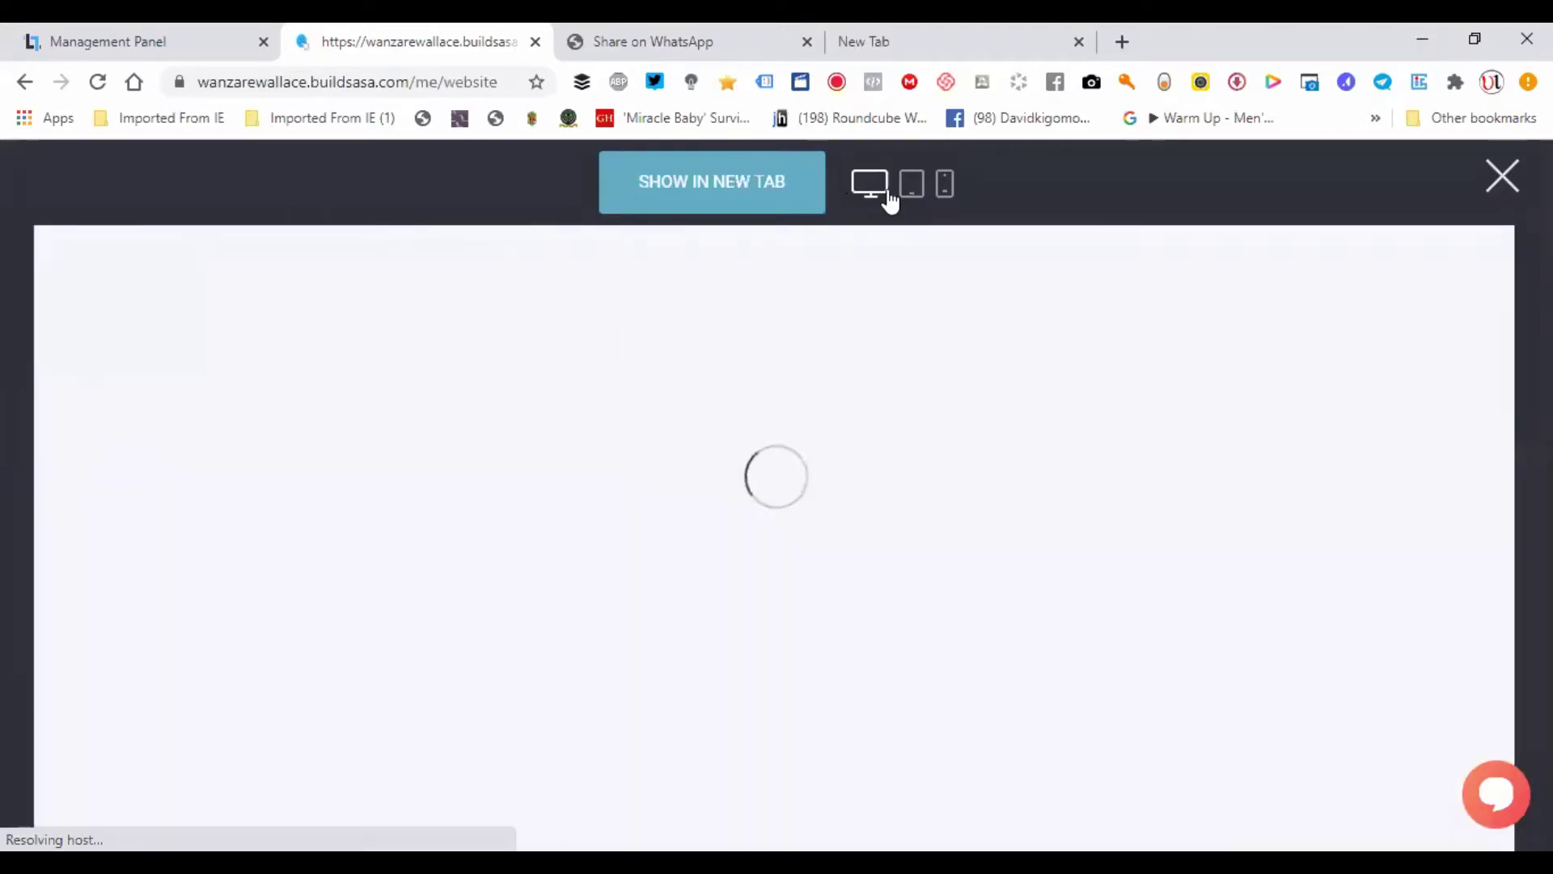
{"action": "left_click", "coordinate": [945, 186]}
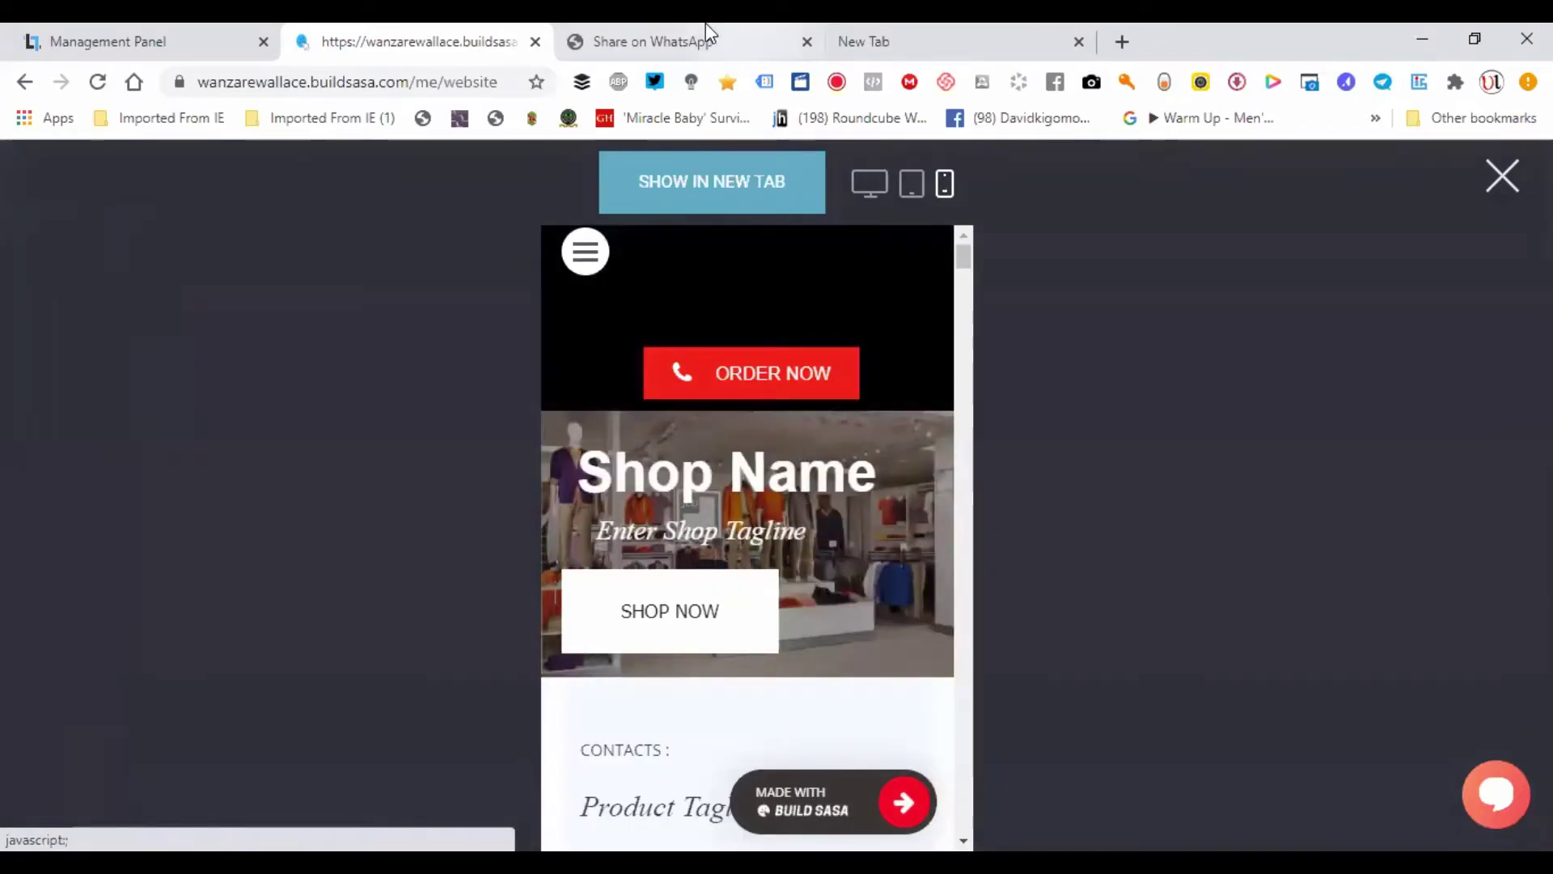
- Test Continue to Chat on the WhatsApp page, then close the preview and restore desktop layout
{"action": "left_click", "coordinate": [706, 27]}
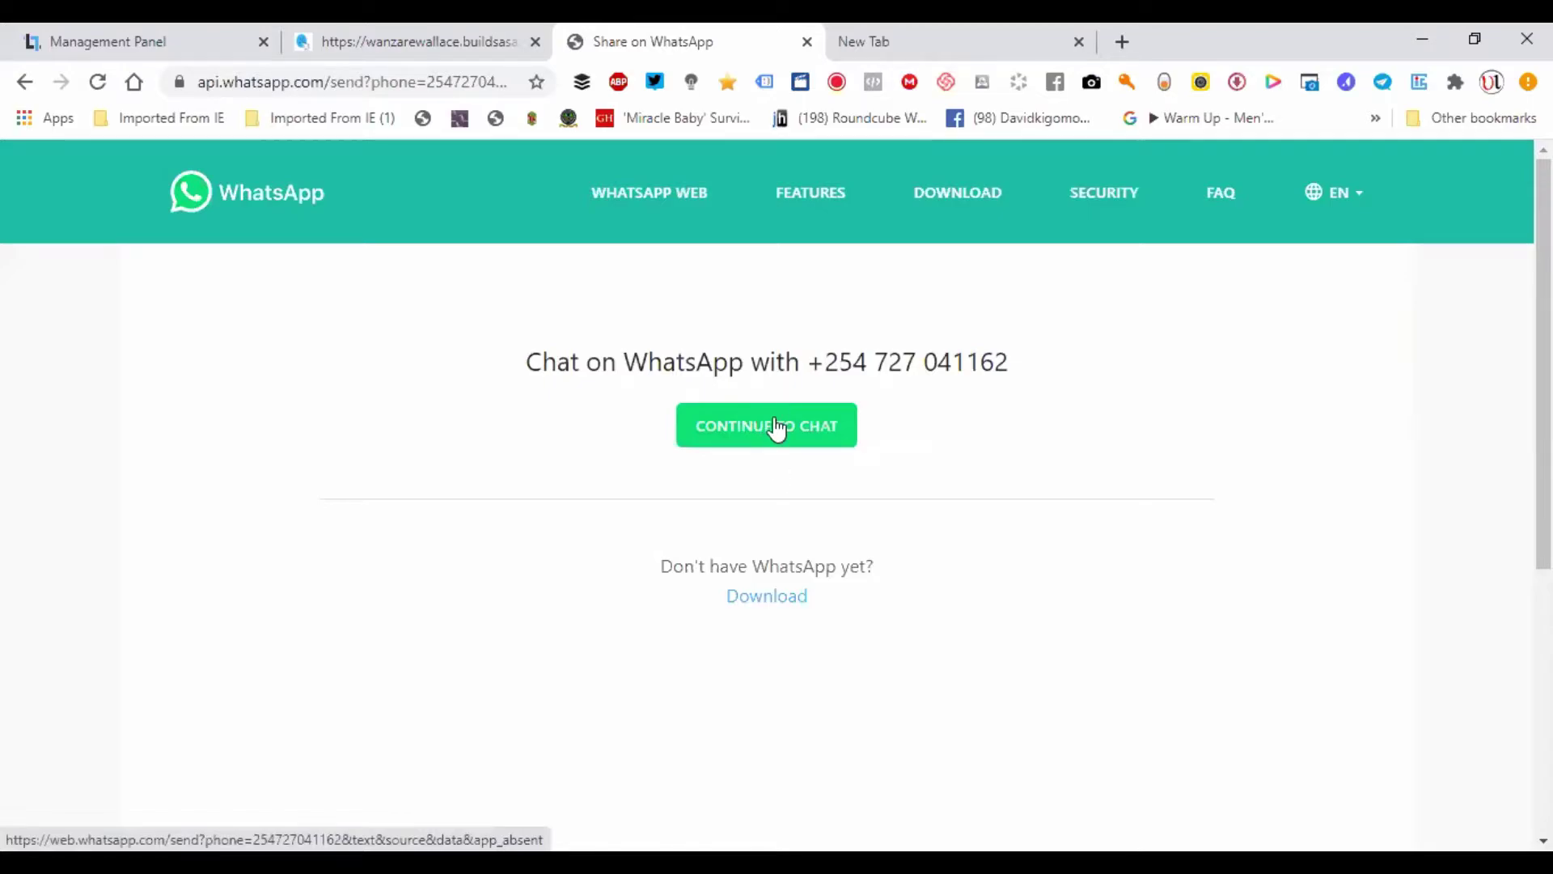
{"action": "left_click", "coordinate": [777, 428]}
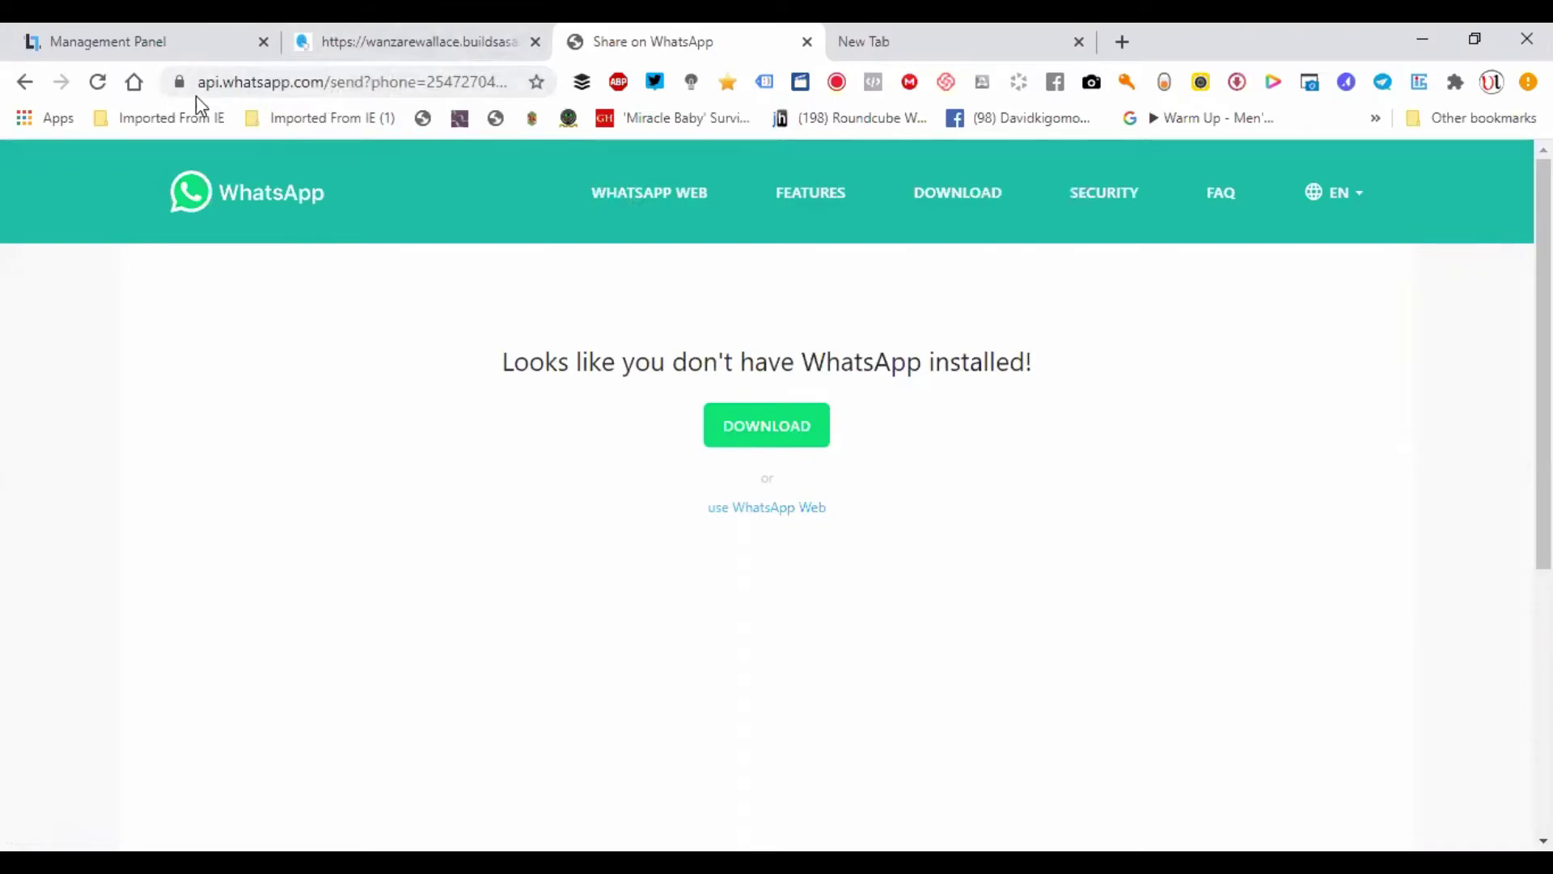
{"action": "left_click_drag", "start_coordinate": [339, 74], "coordinate": [502, 97]}
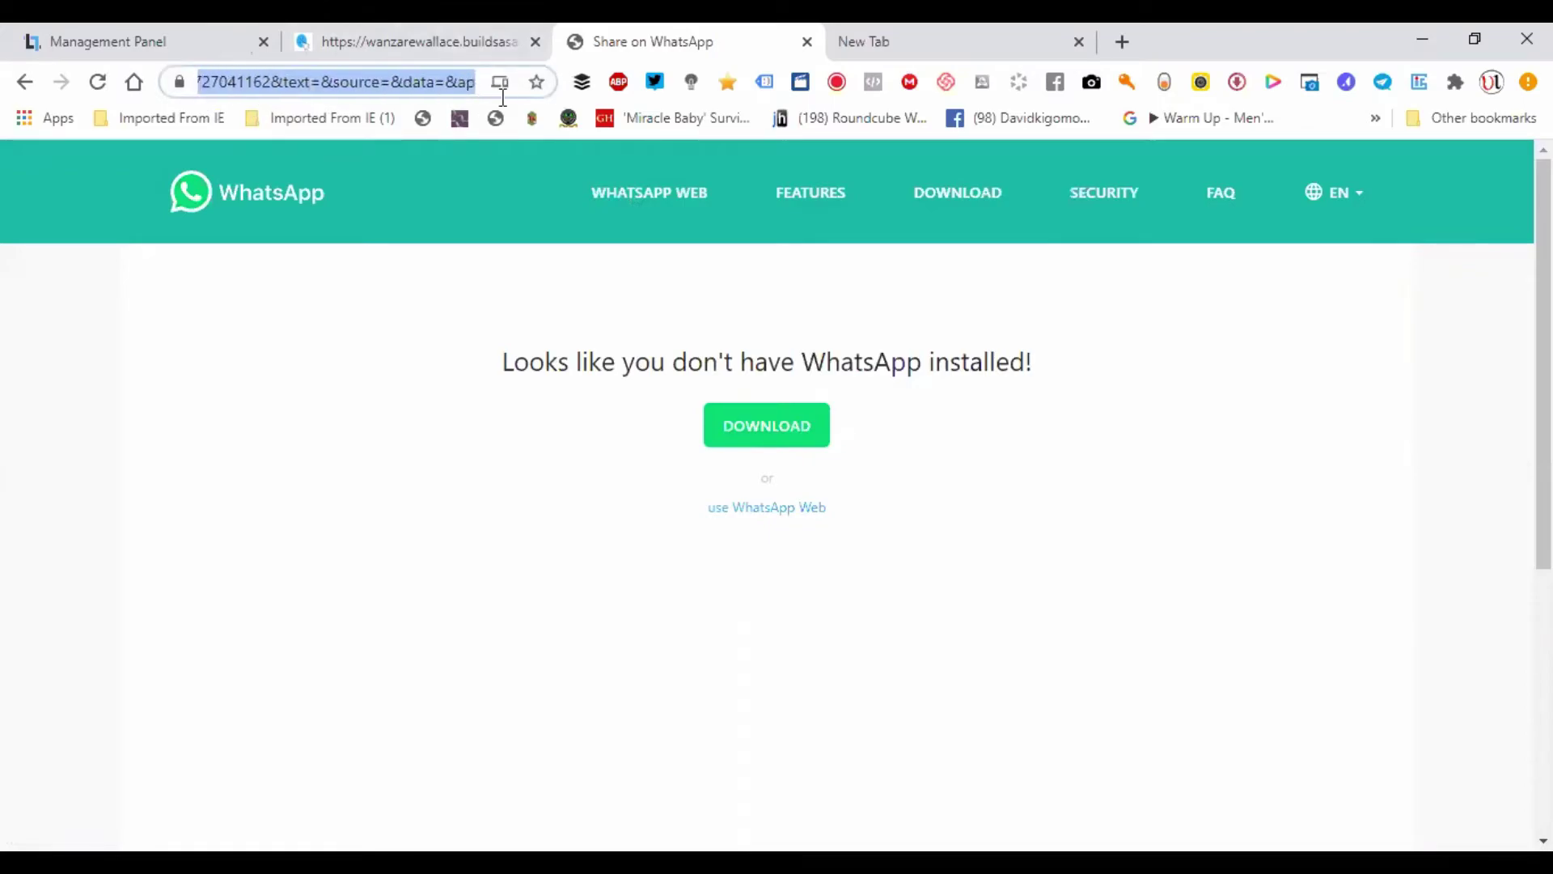
{"action": "left_click", "coordinate": [495, 28]}
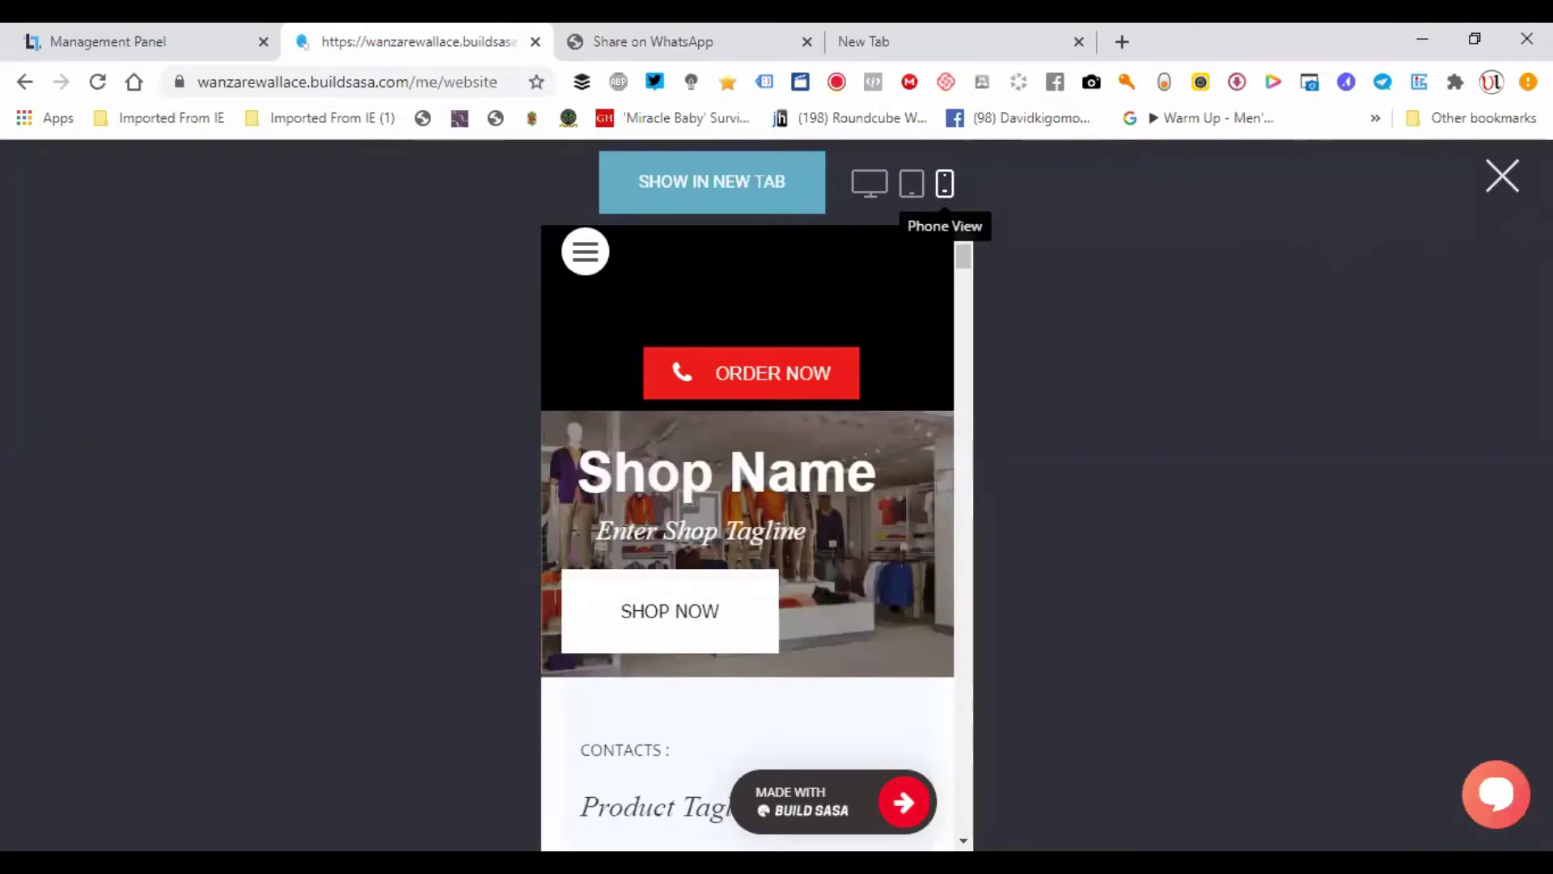
{"action": "left_click", "coordinate": [1502, 175]}
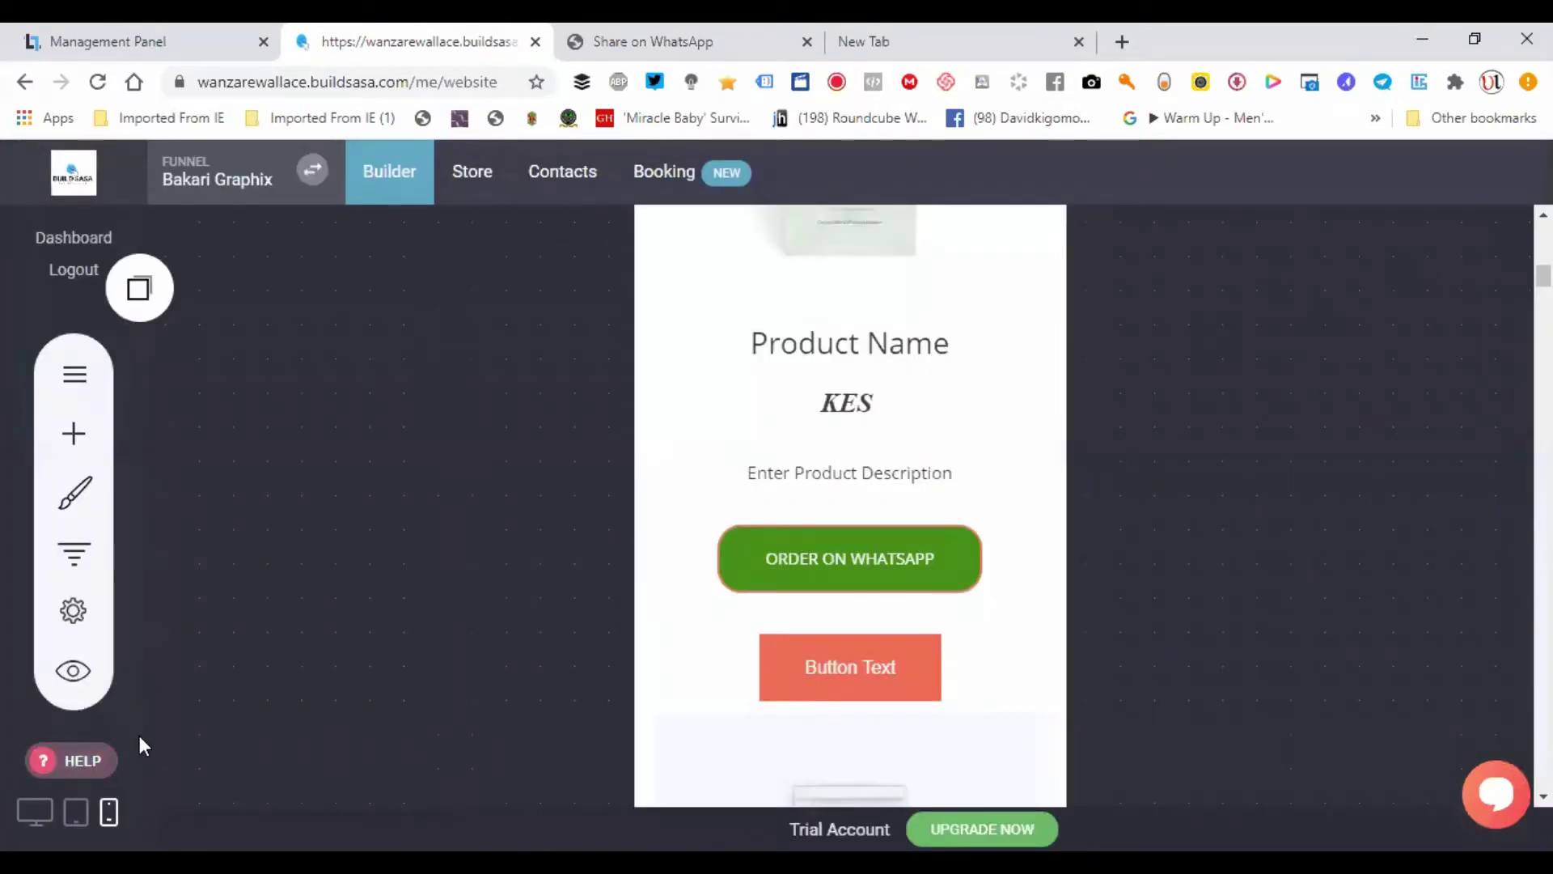
{"action": "left_click", "coordinate": [35, 811]}
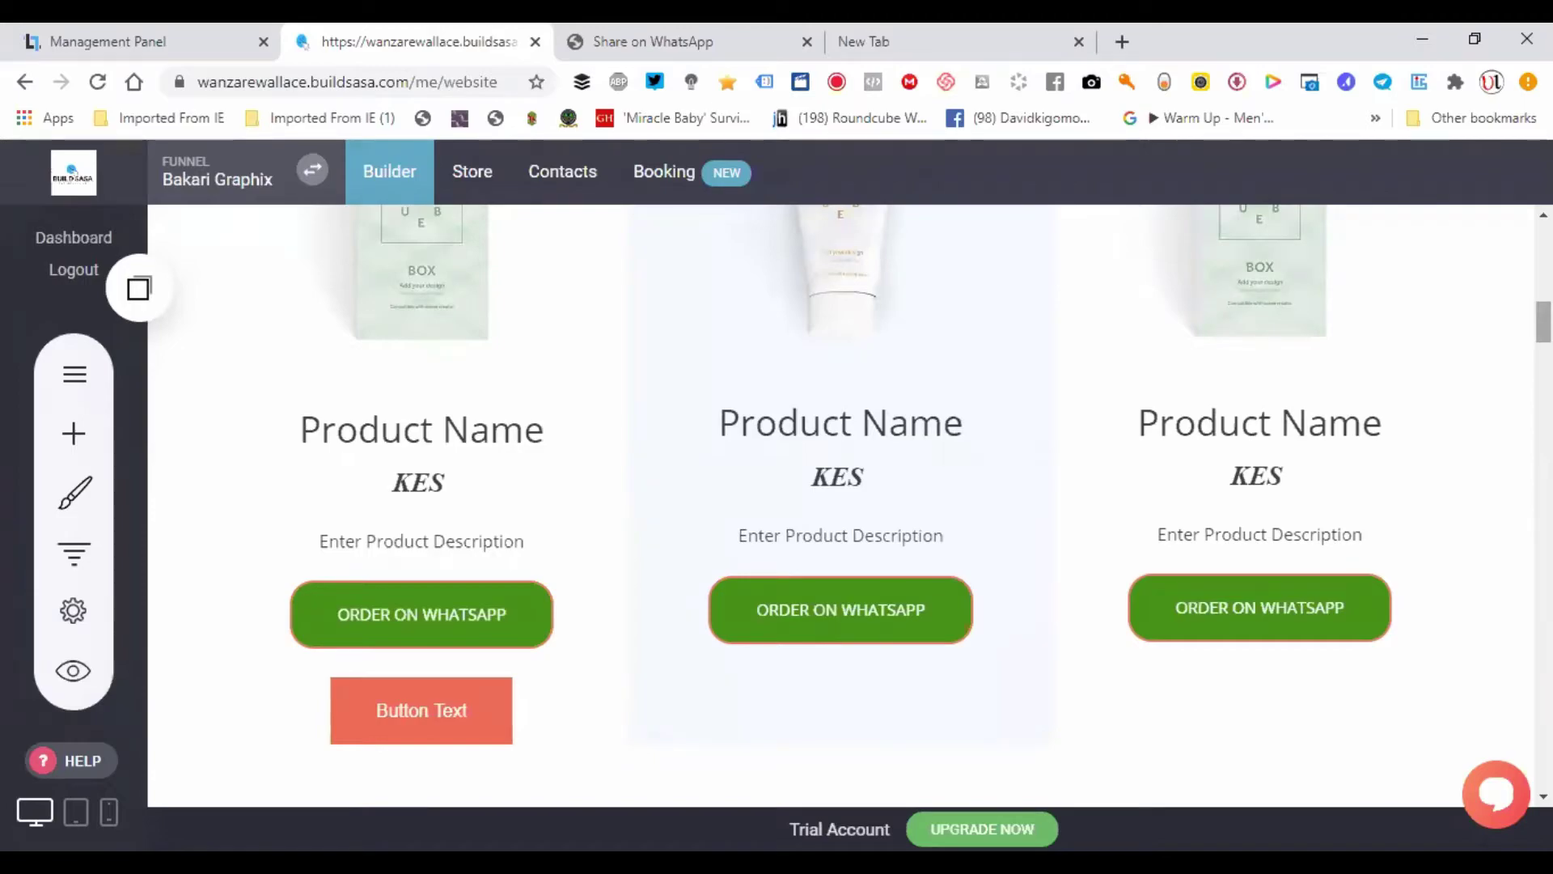
- Scroll the builder page until the three KES-priced product cards and their ORDER ON WHATSAPP buttons show
{"action": "scroll", "coordinate": [842, 502], "scroll_direction": "down", "scroll_amount": 10}
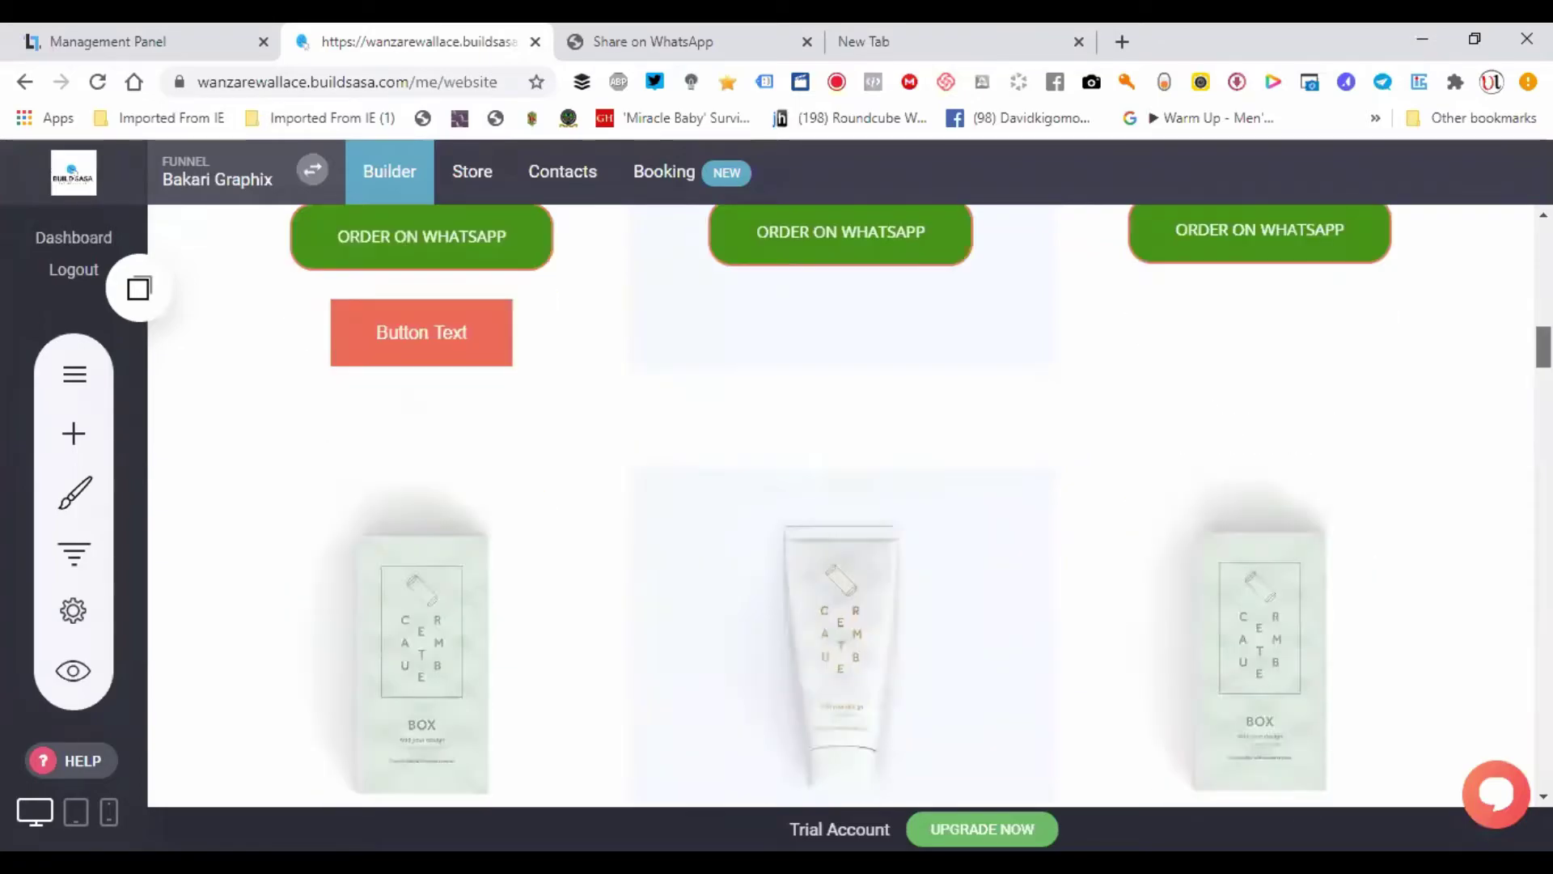
{"action": "scroll", "coordinate": [841, 502], "scroll_direction": "down", "scroll_amount": 5}
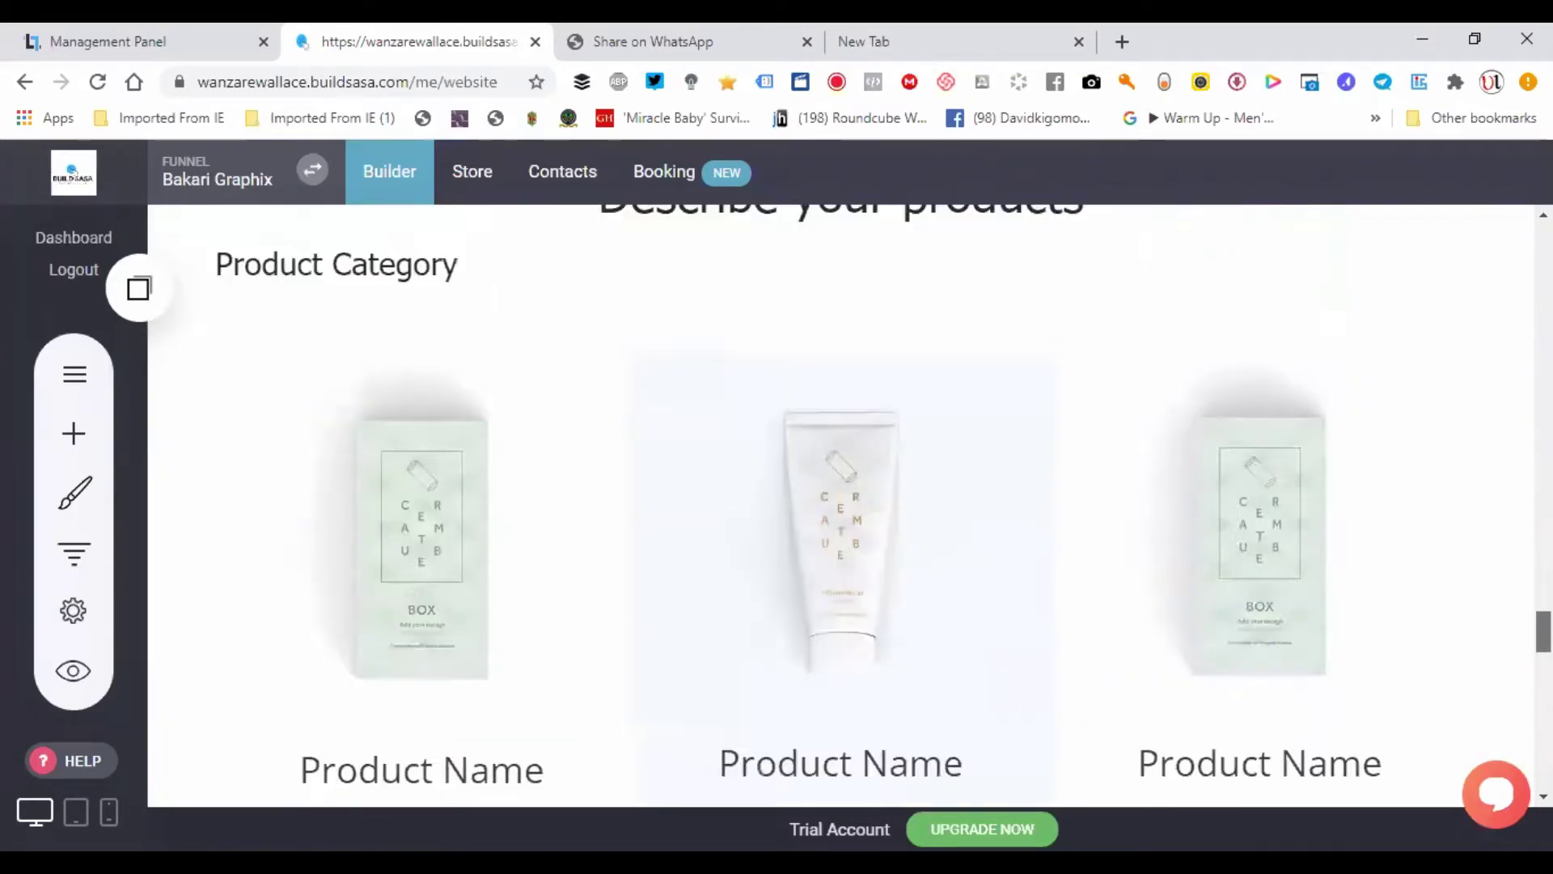
{"action": "scroll", "coordinate": [841, 502], "scroll_direction": "up", "scroll_amount": 8}
{"action": "scroll", "coordinate": [1513, 468], "scroll_direction": "down", "scroll_amount": 10}
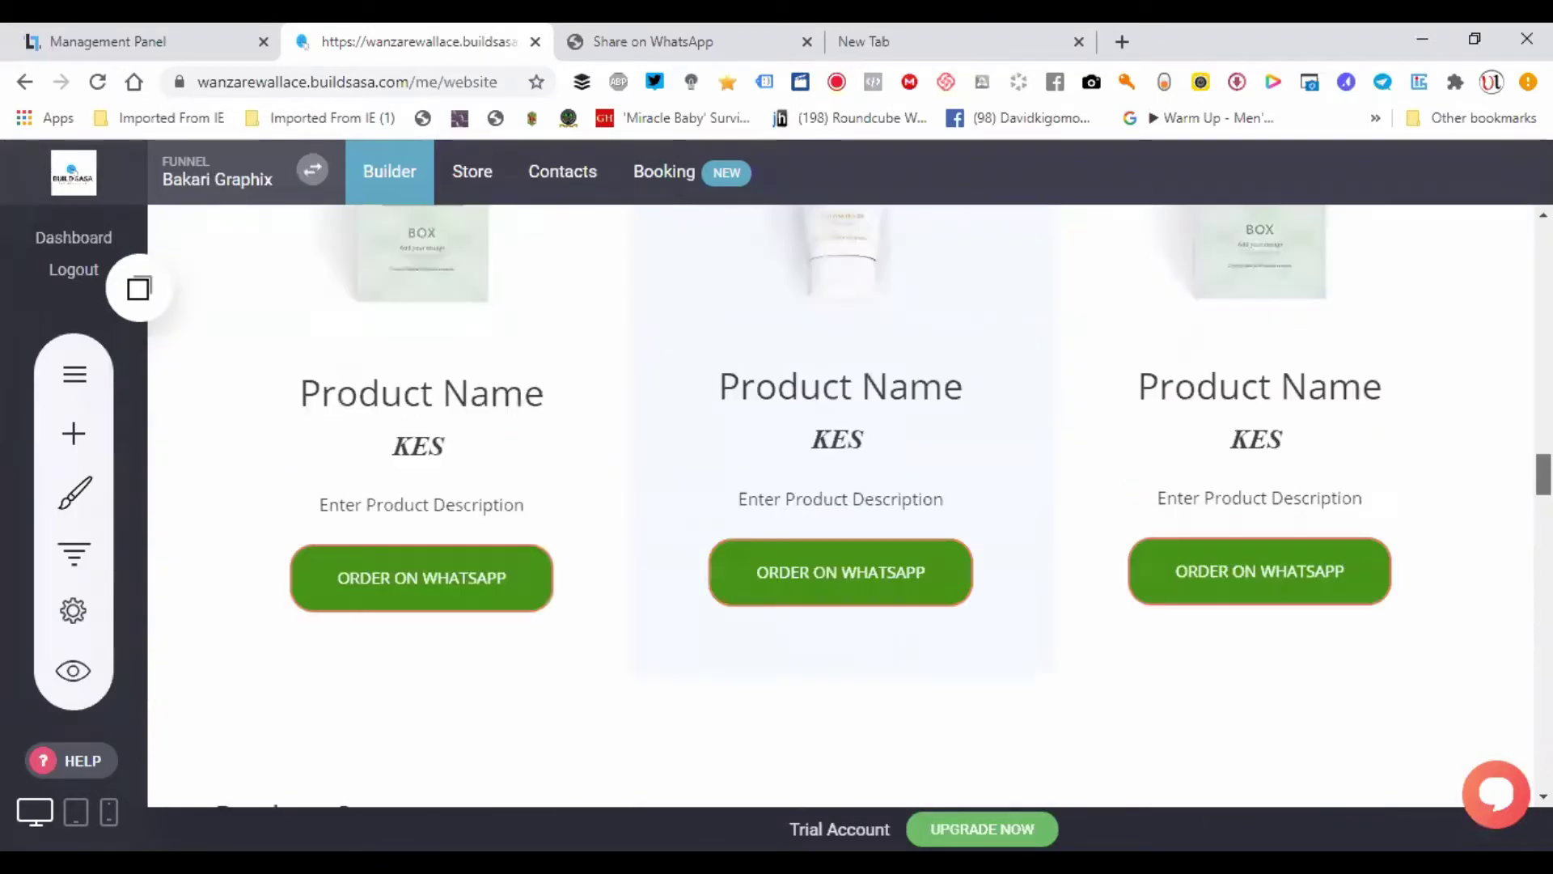
{"action": "scroll", "coordinate": [1513, 468], "scroll_direction": "up", "scroll_amount": 5}
{"action": "scroll", "coordinate": [1513, 467], "scroll_direction": "down", "scroll_amount": 3}
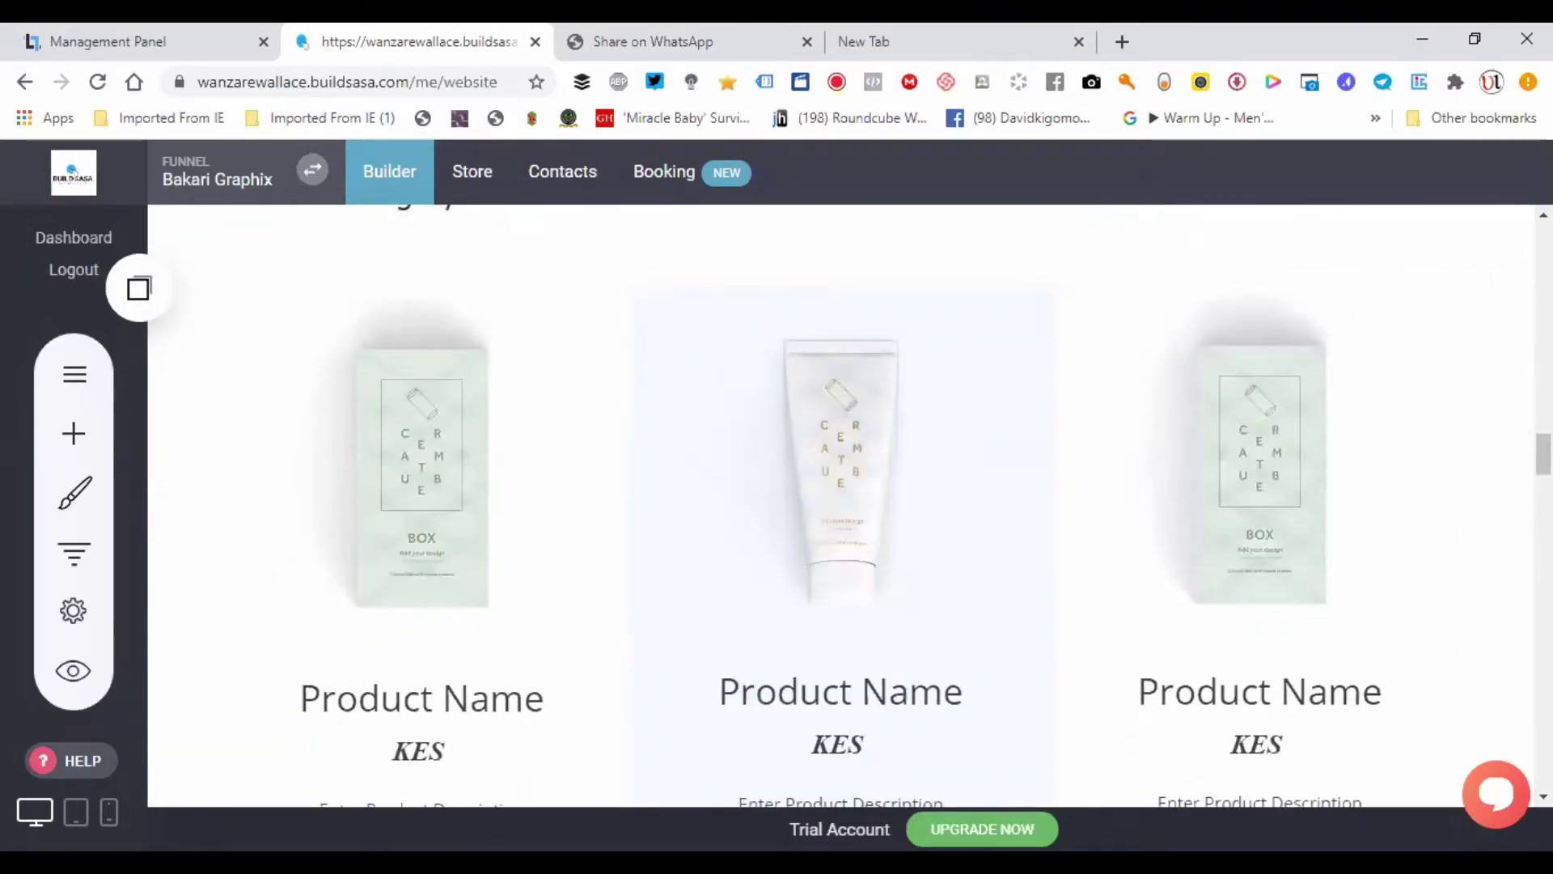
{"action": "scroll", "coordinate": [842, 501], "scroll_direction": "down", "scroll_amount": 5}
{"action": "scroll", "coordinate": [842, 502], "scroll_direction": "up", "scroll_amount": 8}
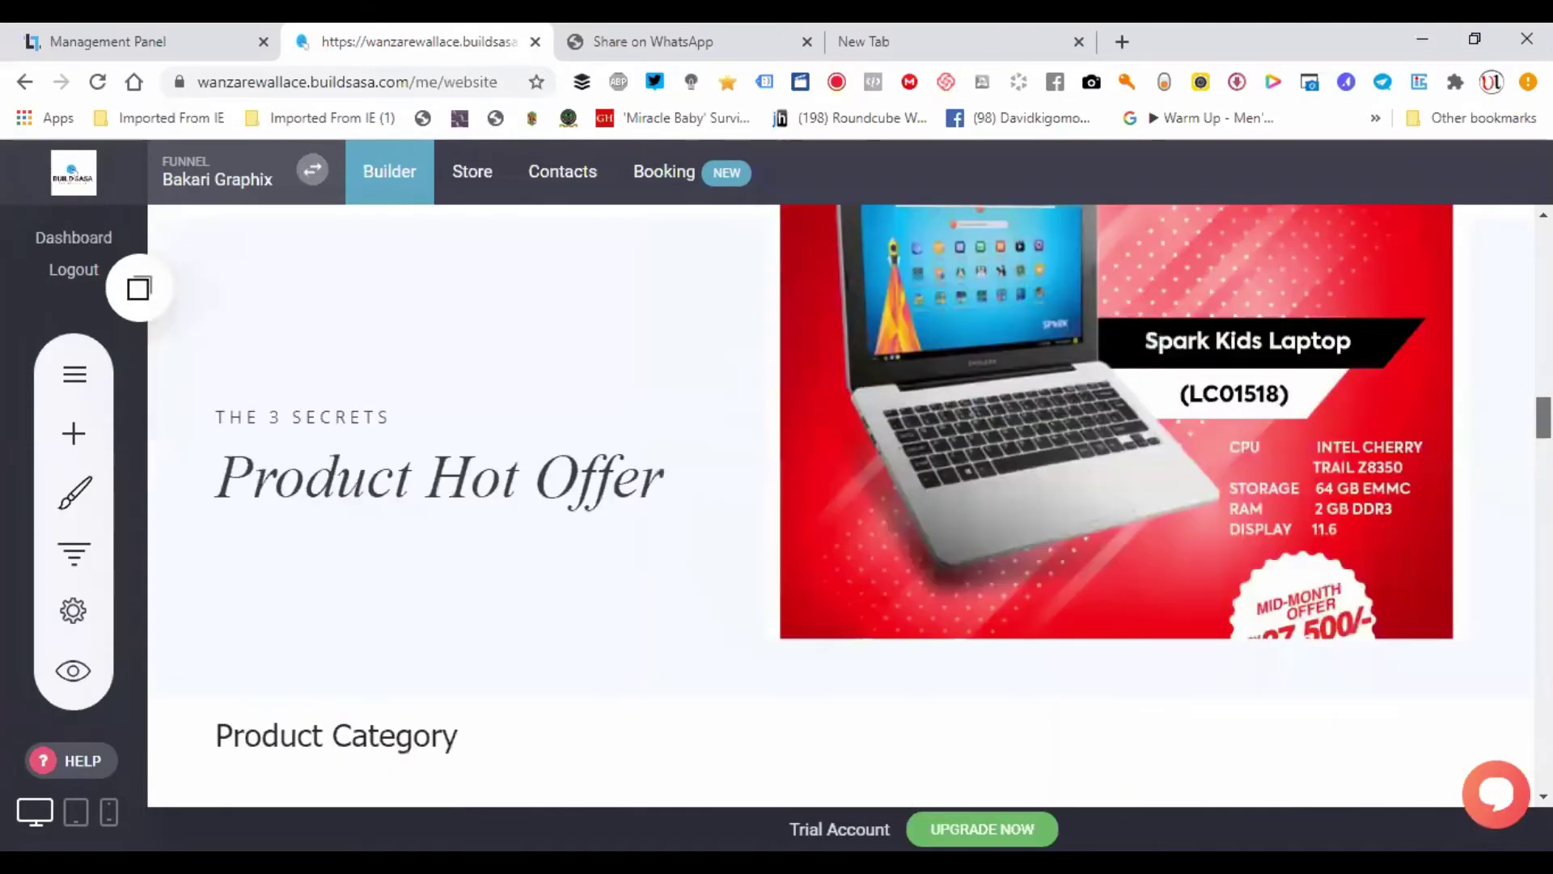
{"action": "scroll", "coordinate": [493, 668], "scroll_direction": "down", "scroll_amount": 7}
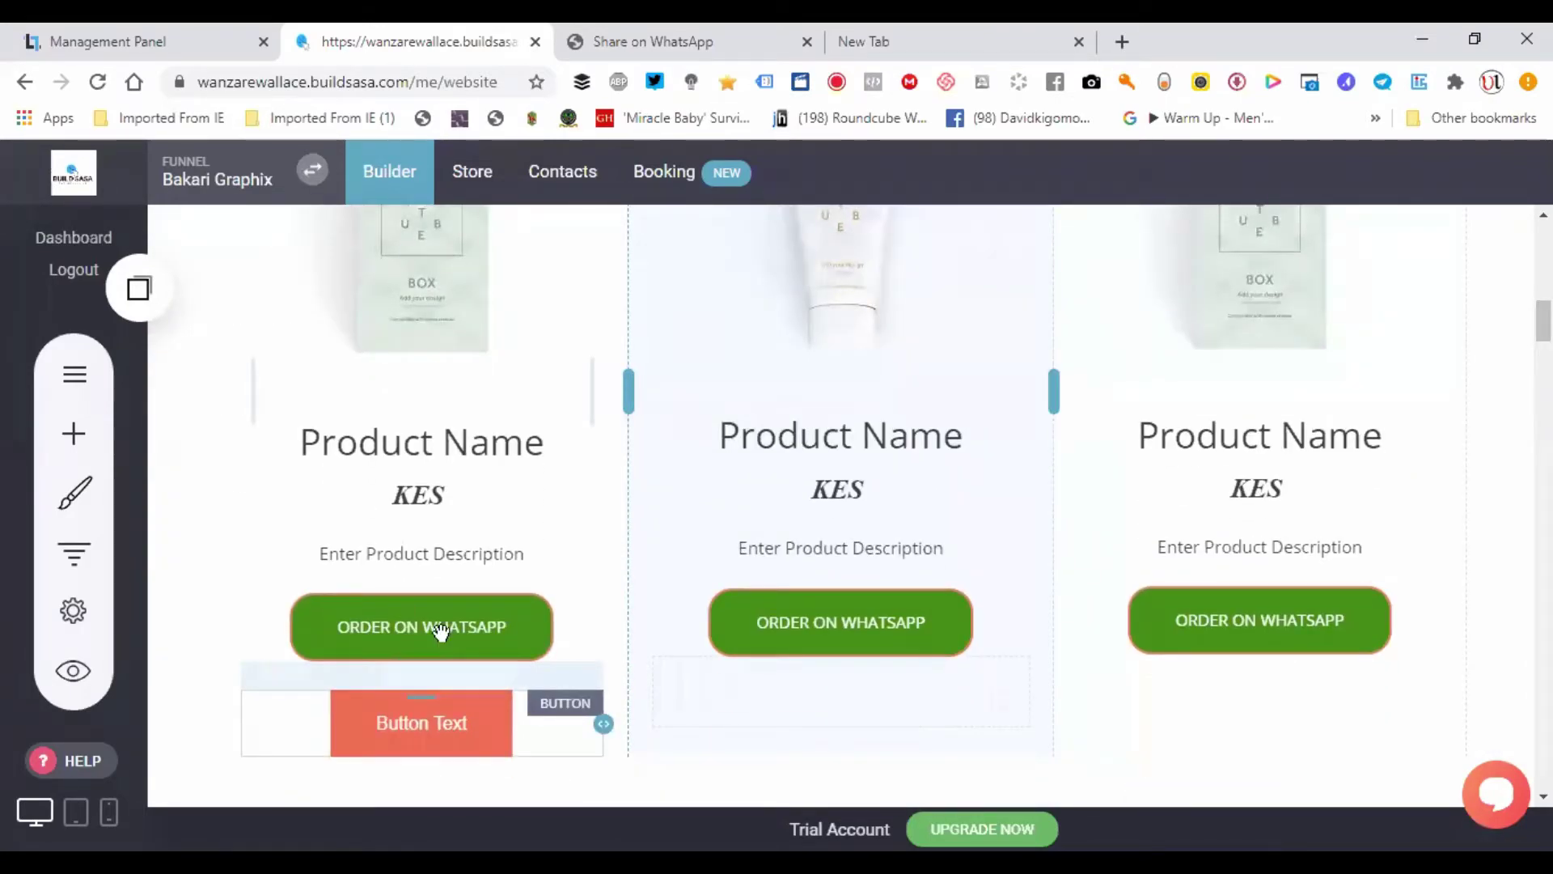
- Copy the left ORDER ON WHATSAPP button and paste copies under the middle and right product cards
{"action": "left_click", "coordinate": [445, 629]}
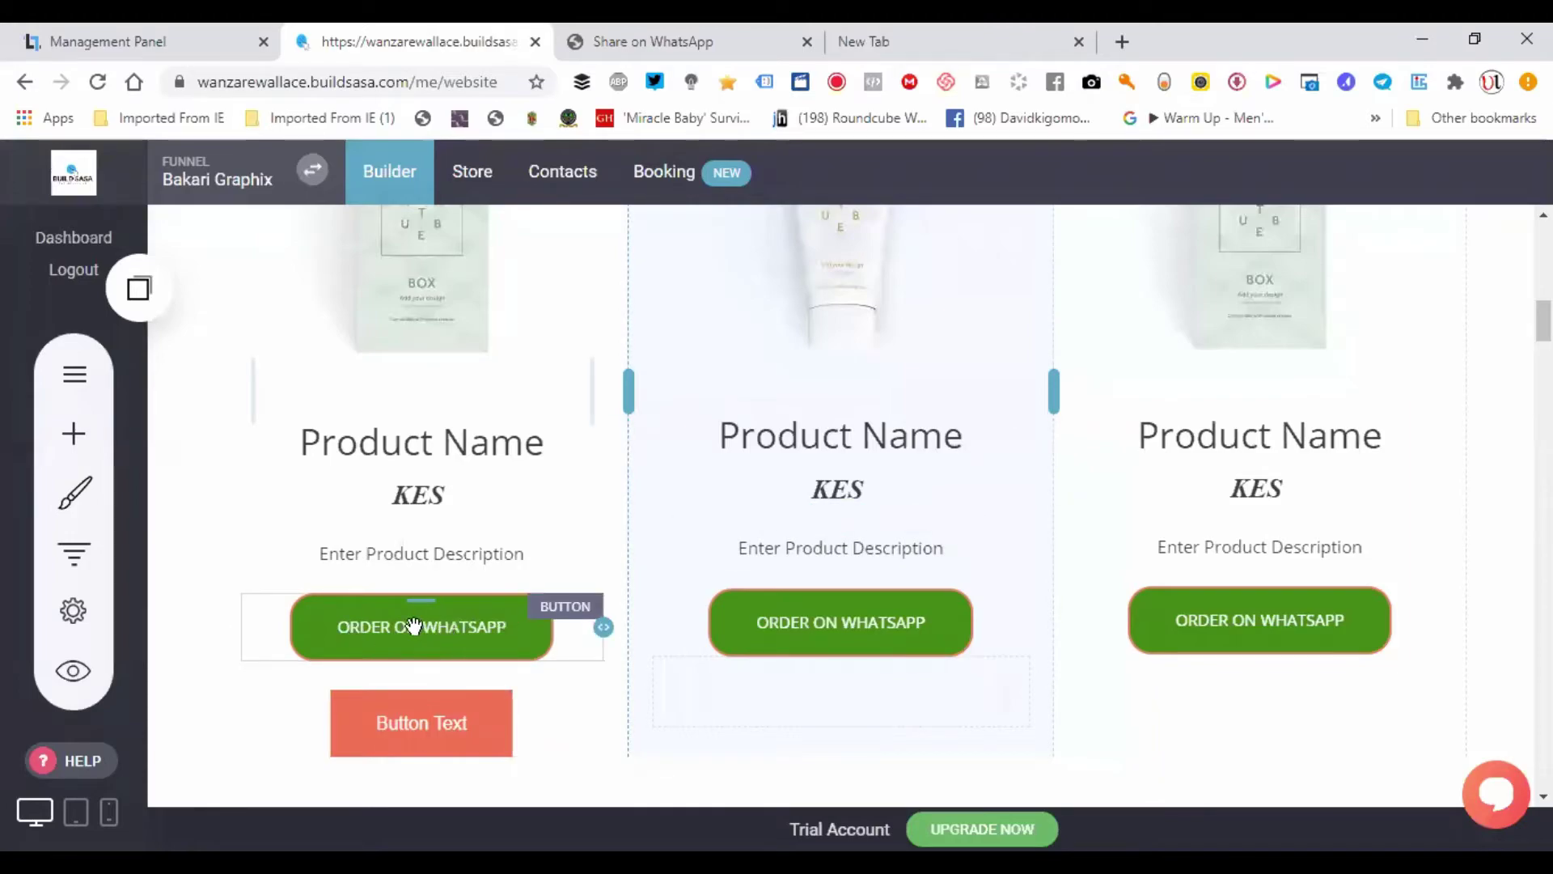
{"action": "left_click", "coordinate": [416, 627]}
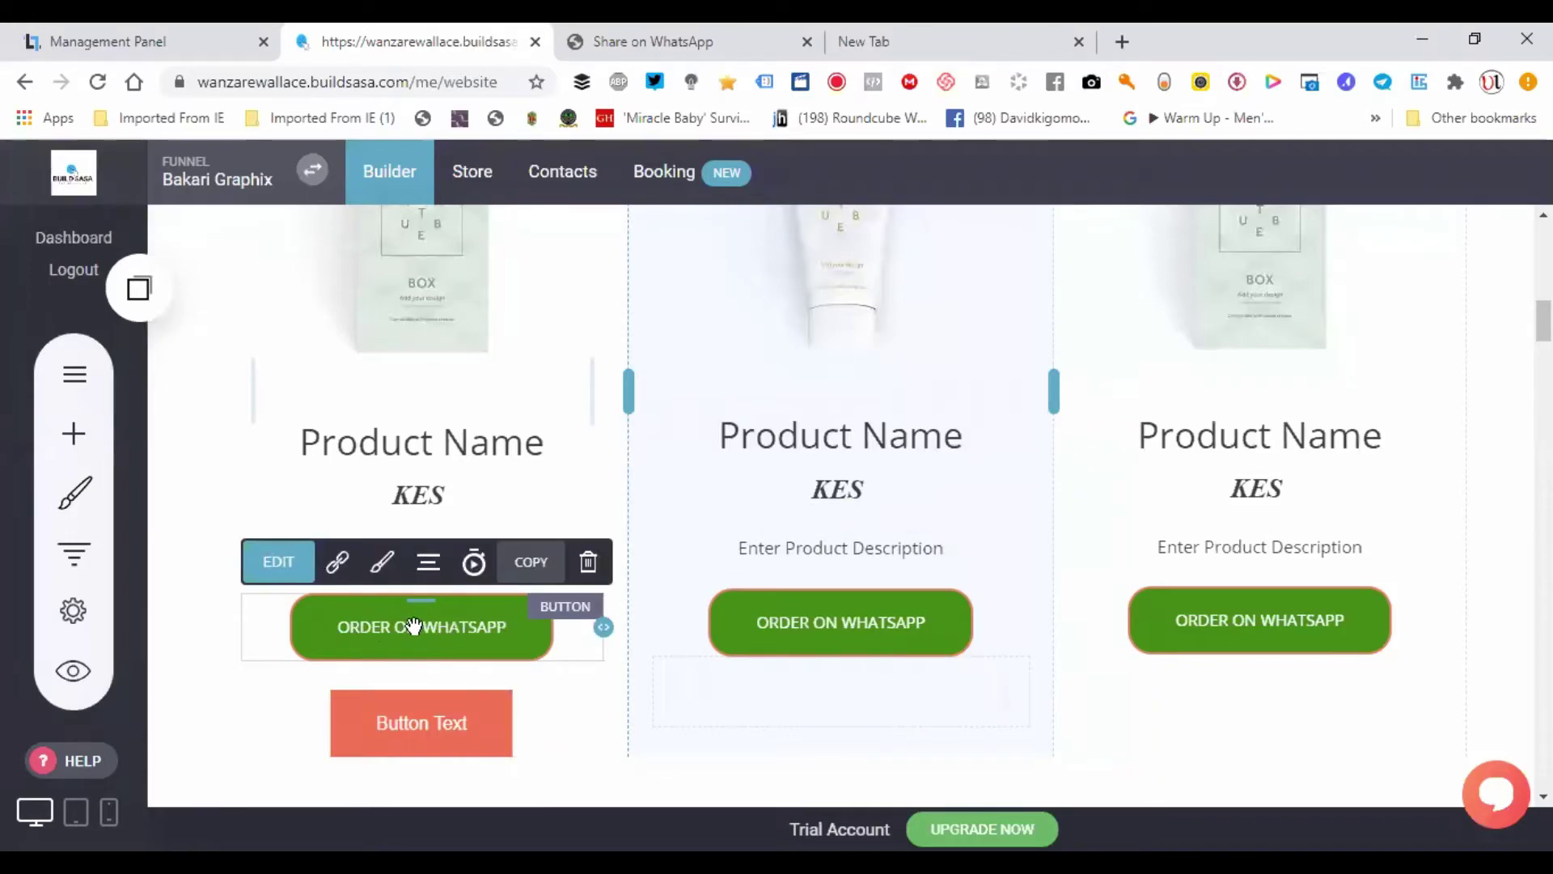
{"action": "left_click", "coordinate": [530, 563]}
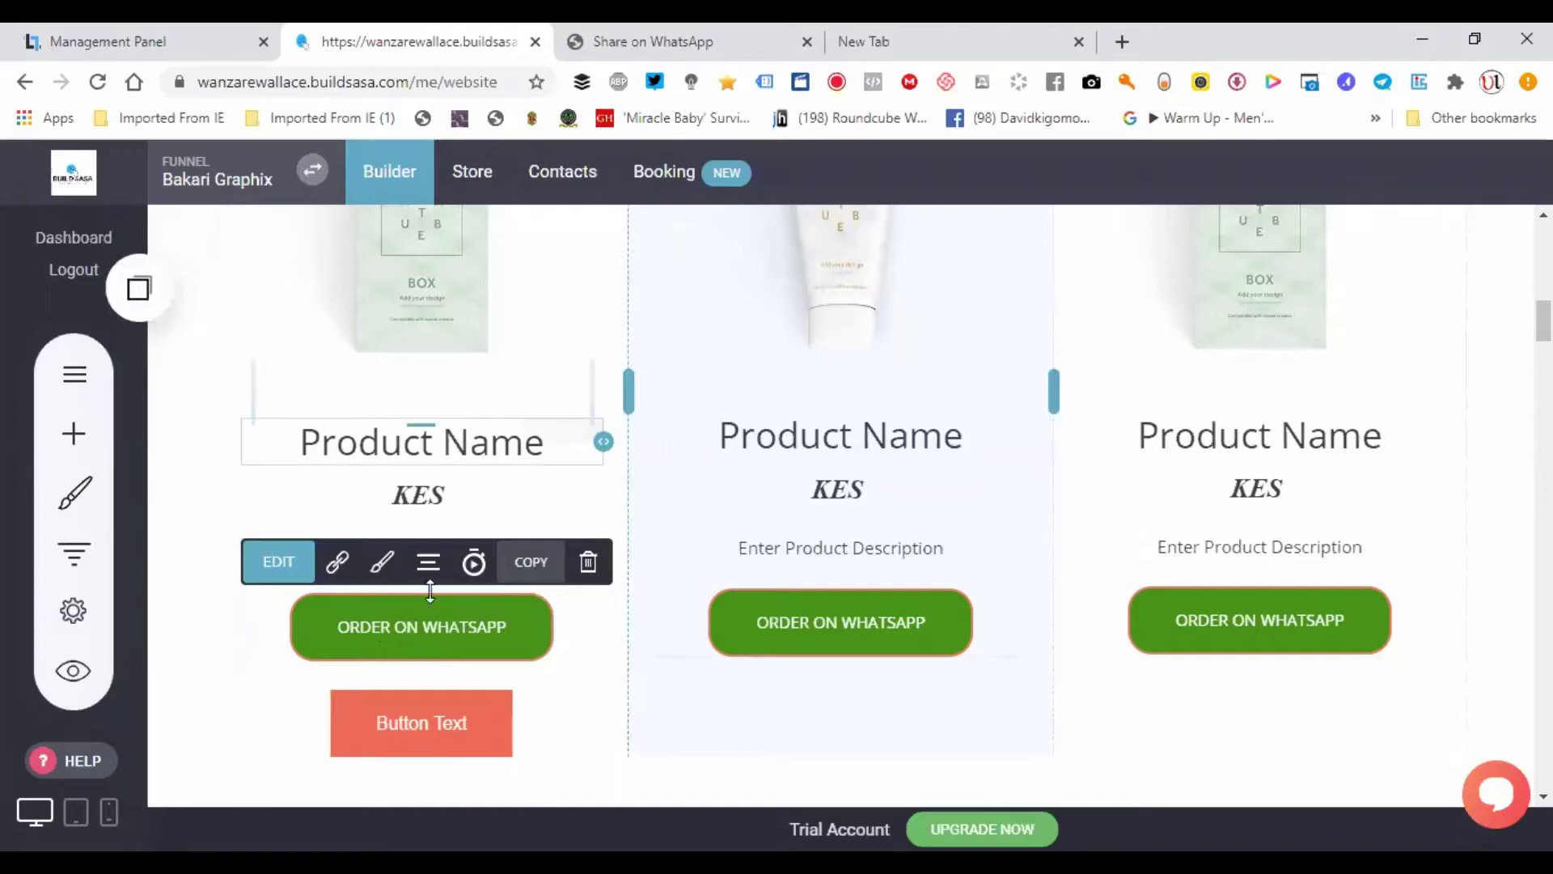
{"action": "left_click", "coordinate": [139, 290]}
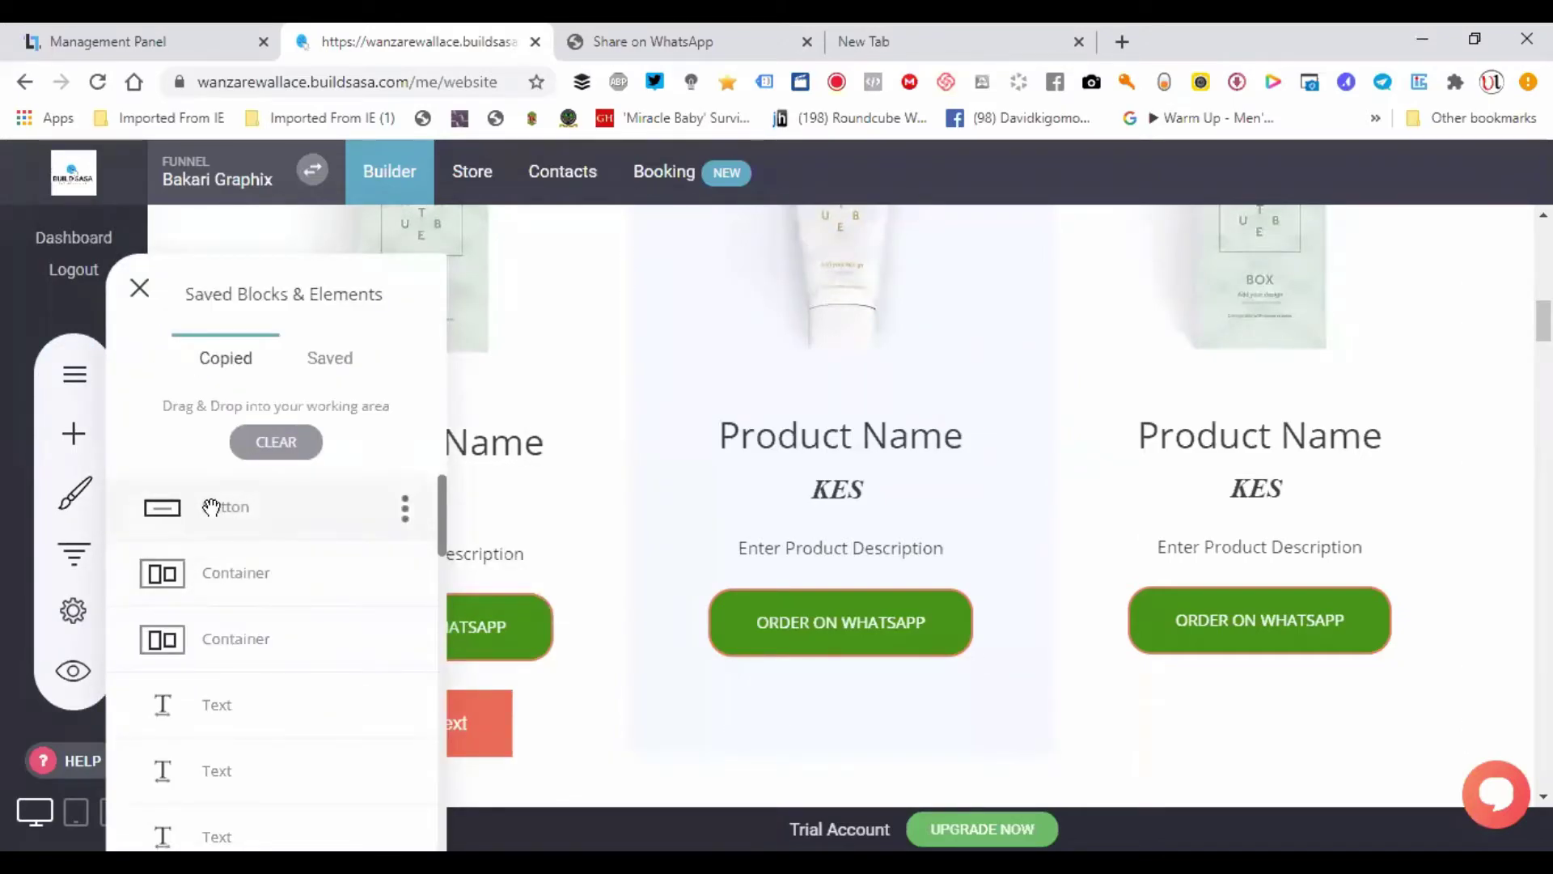
{"action": "left_click_drag", "start_coordinate": [211, 506], "coordinate": [843, 567]}
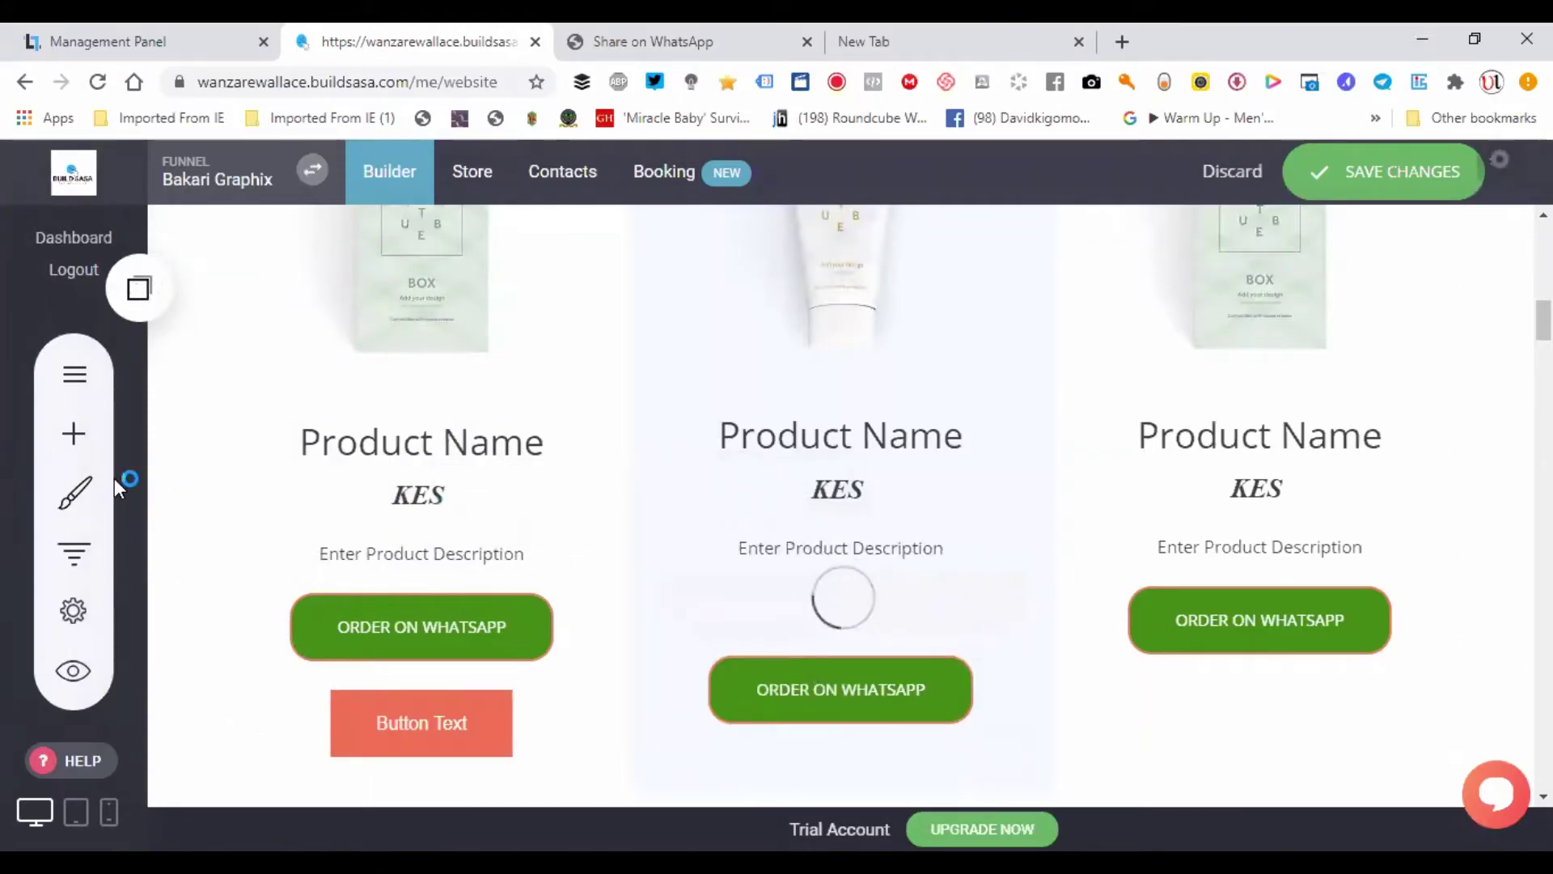
{"action": "left_click", "coordinate": [144, 290]}
{"action": "left_click_drag", "start_coordinate": [200, 530], "coordinate": [1470, 611]}
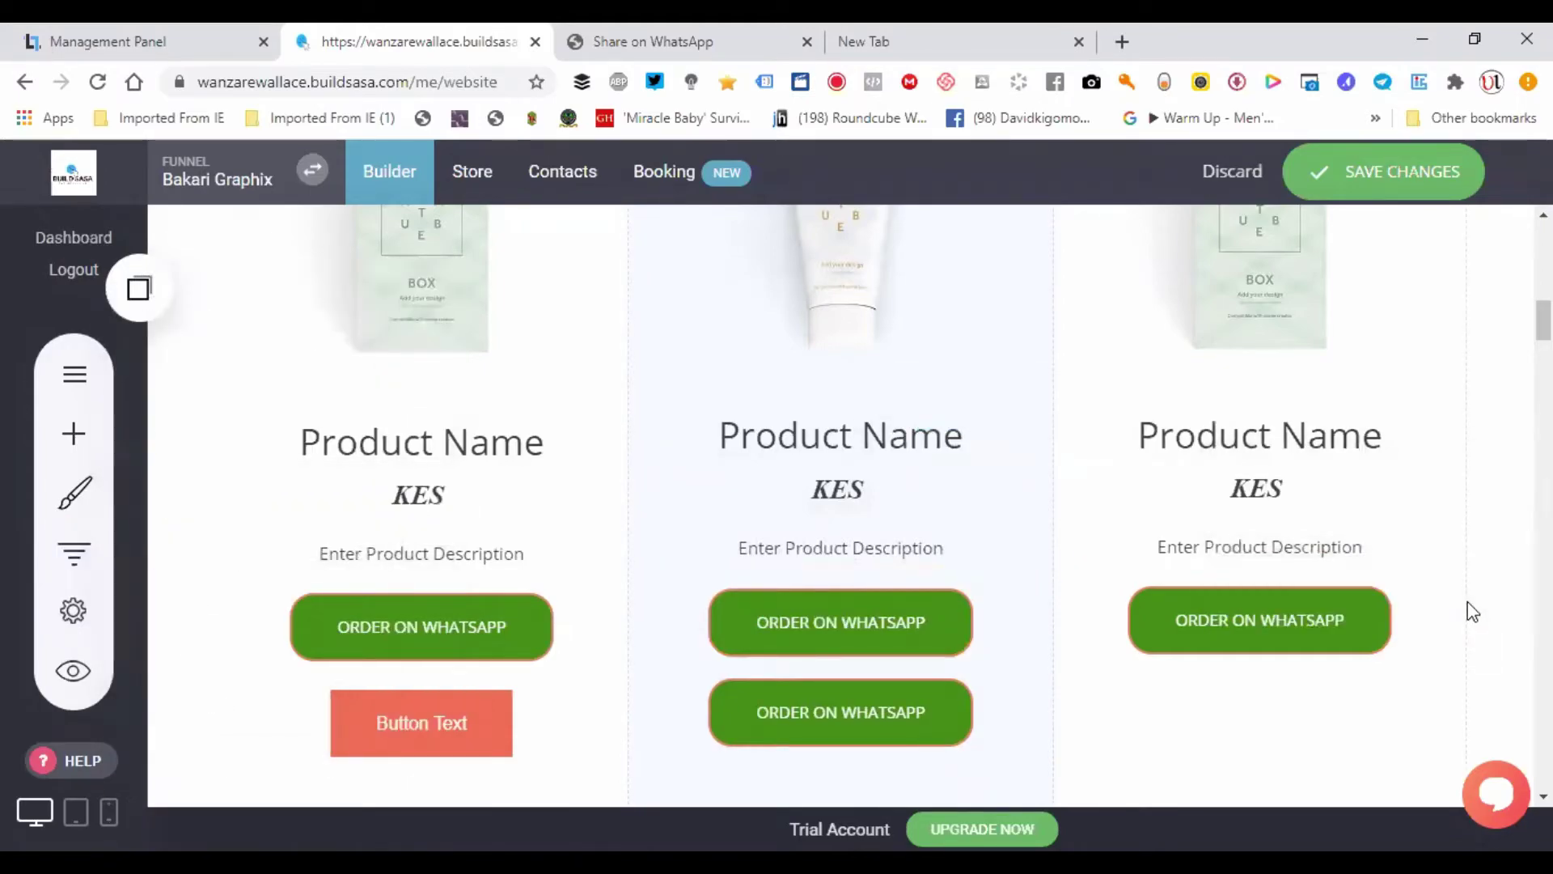
- Delete the Button Text button and the extra ORDER ON WHATSAPP buttons in the middle and right cards
{"action": "left_click", "coordinate": [466, 718]}
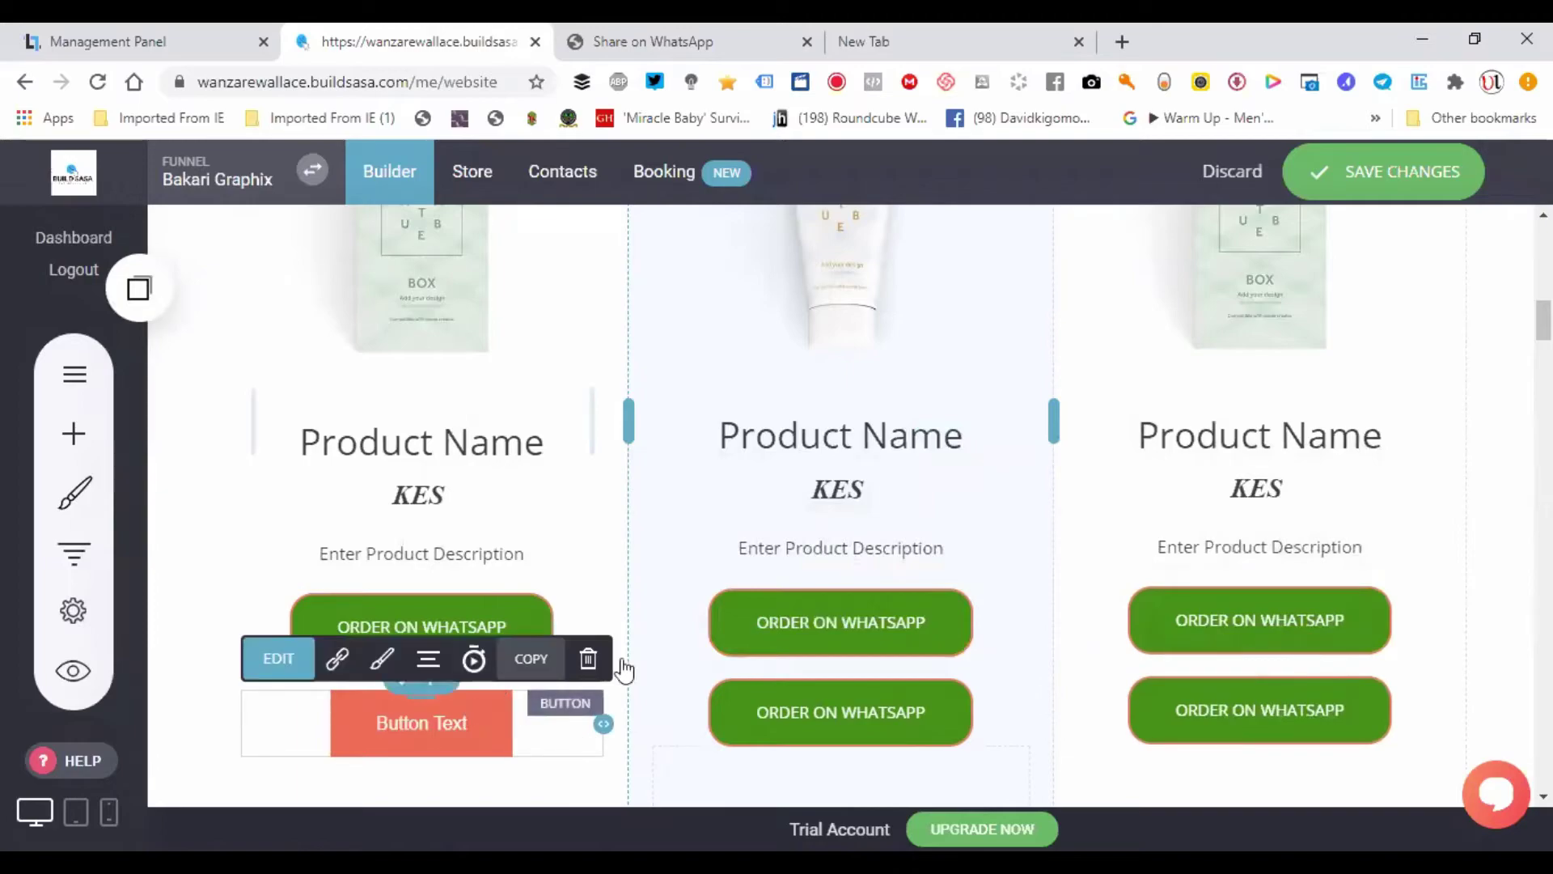
{"action": "left_click", "coordinate": [588, 659]}
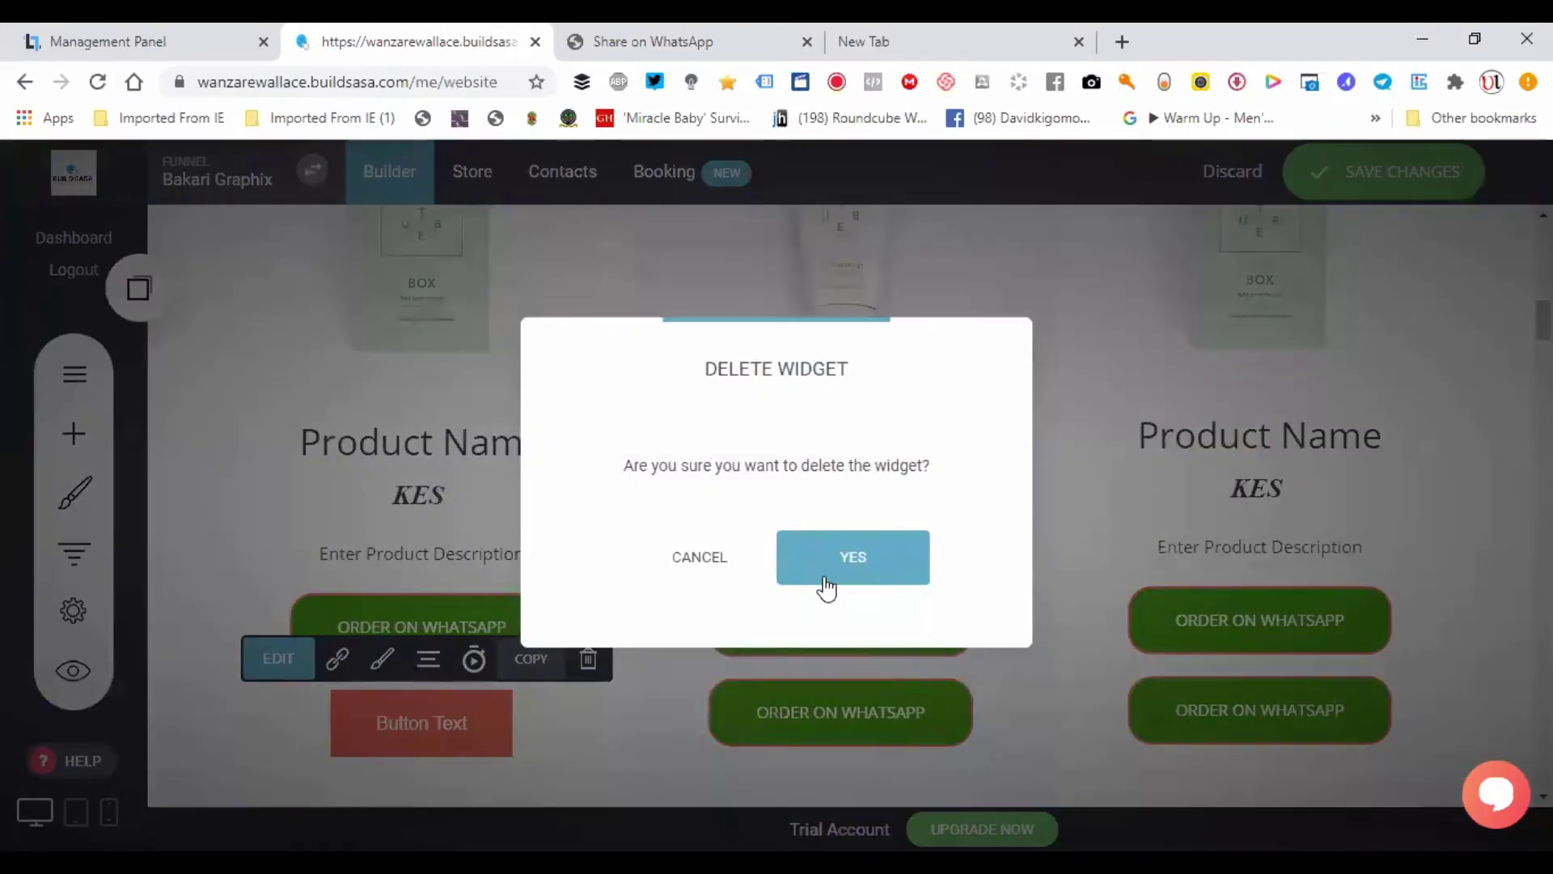
{"action": "left_click", "coordinate": [825, 582]}
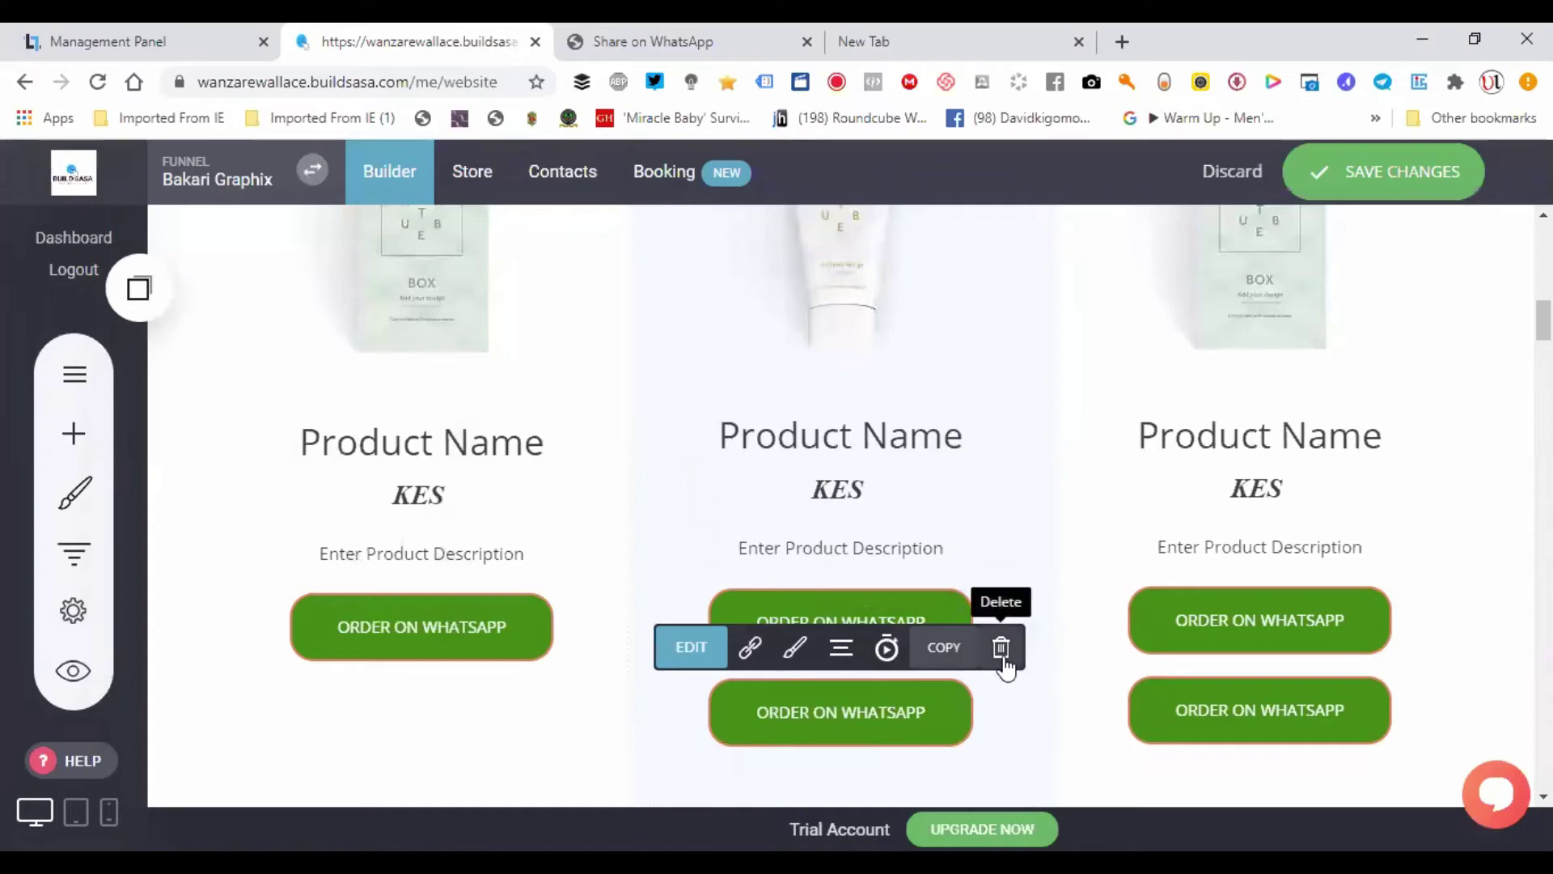
{"action": "left_click", "coordinate": [1002, 649]}
{"action": "left_click", "coordinate": [842, 567]}
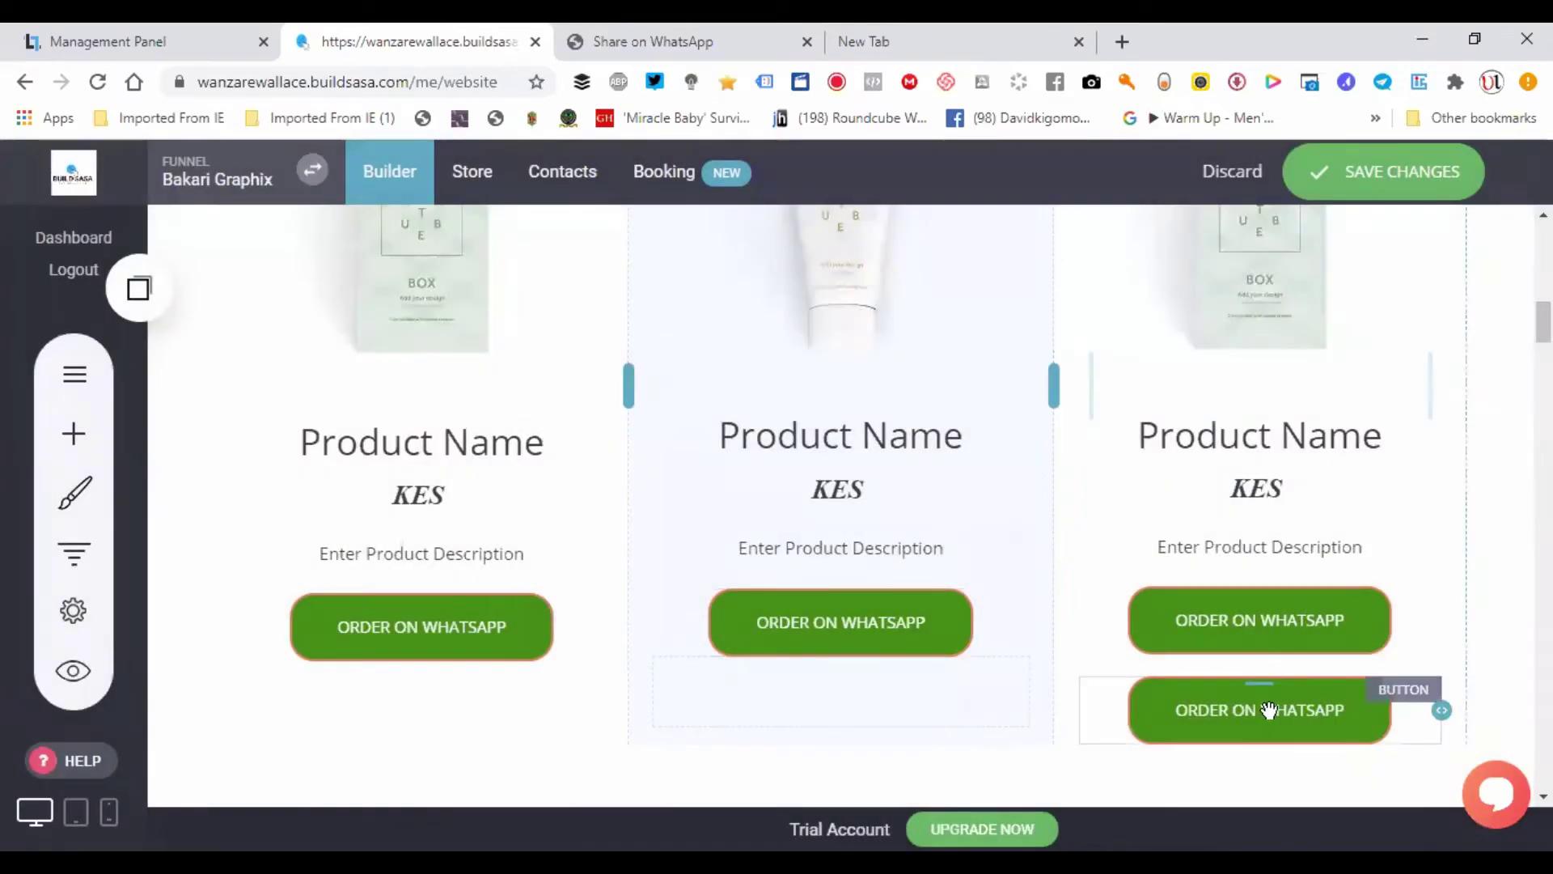
{"action": "mouse_move", "coordinate": [1270, 708]}
{"action": "left_click", "coordinate": [1427, 647]}
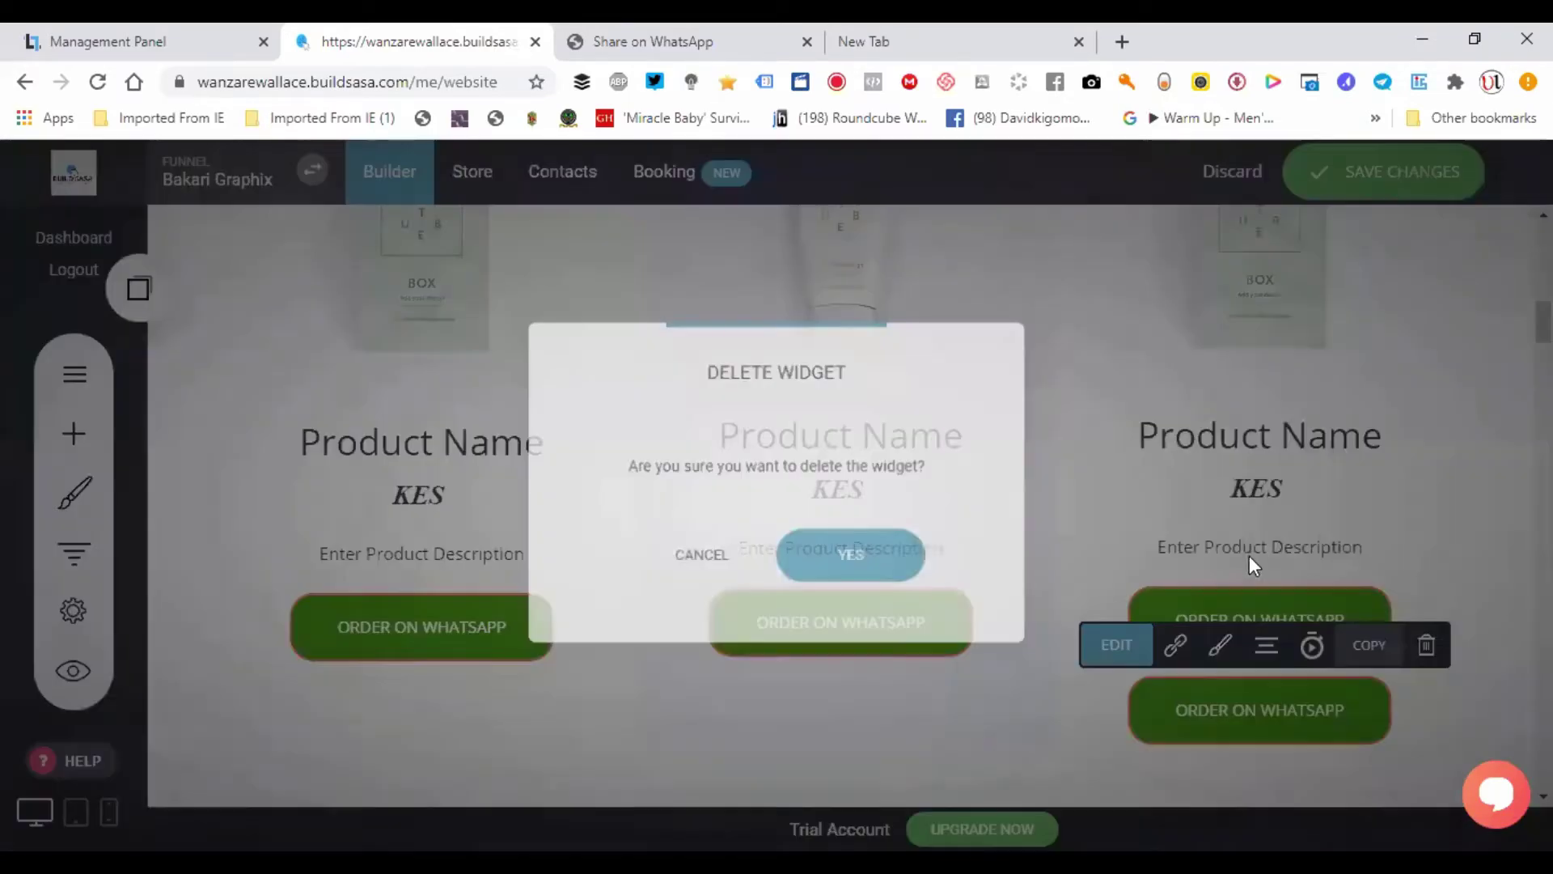
{"action": "left_click", "coordinate": [849, 551]}
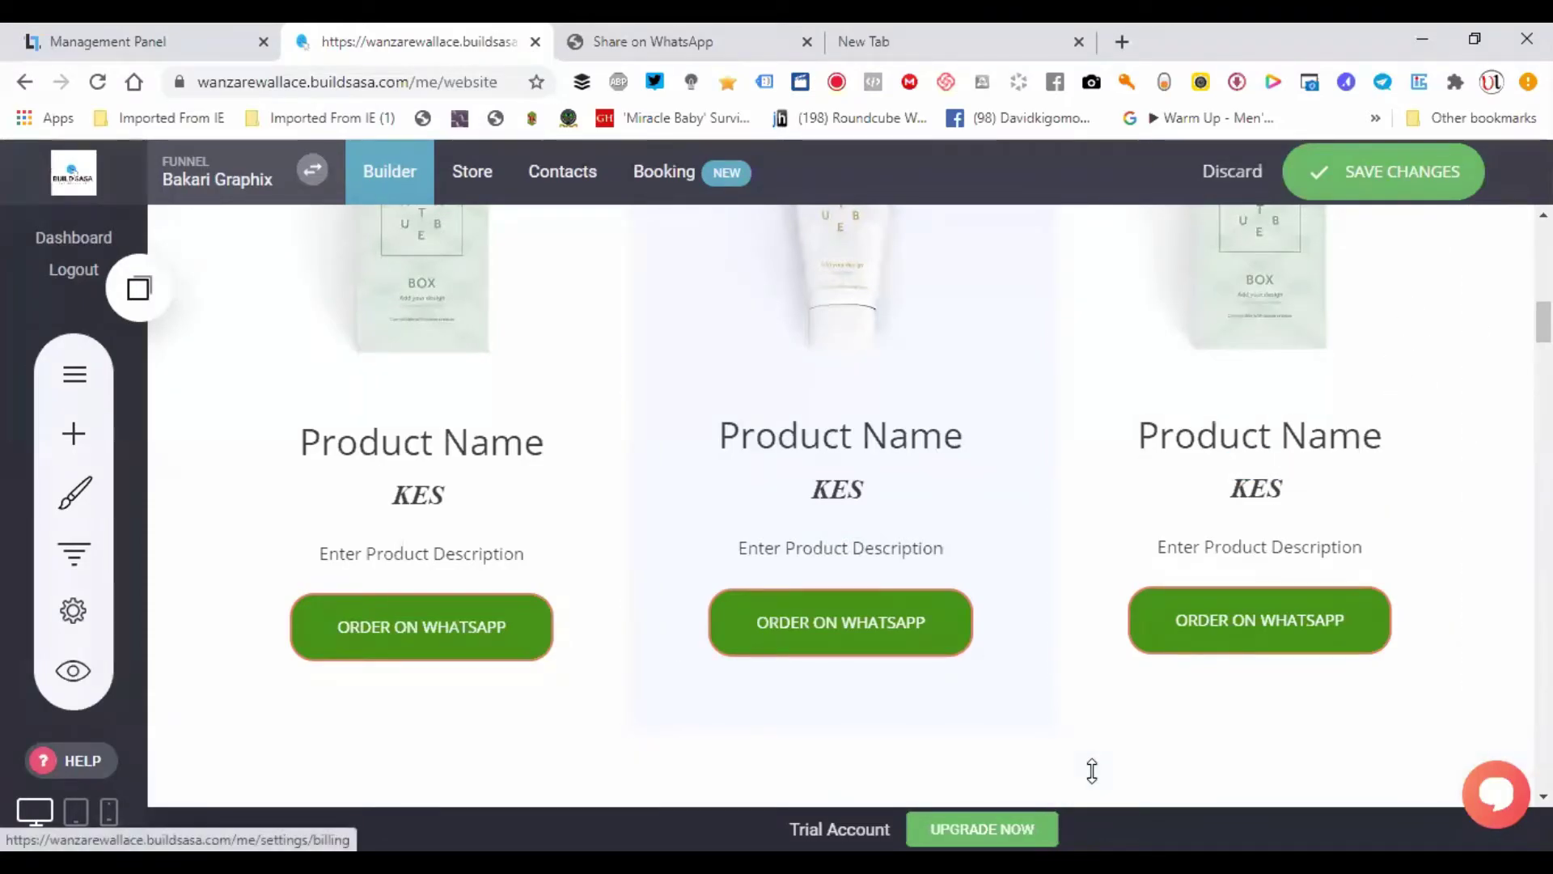
- Open the UPGRADE NOW link in a new browser tab
{"action": "right_click", "coordinate": [997, 831]}
{"action": "left_click", "coordinate": [1100, 583]}
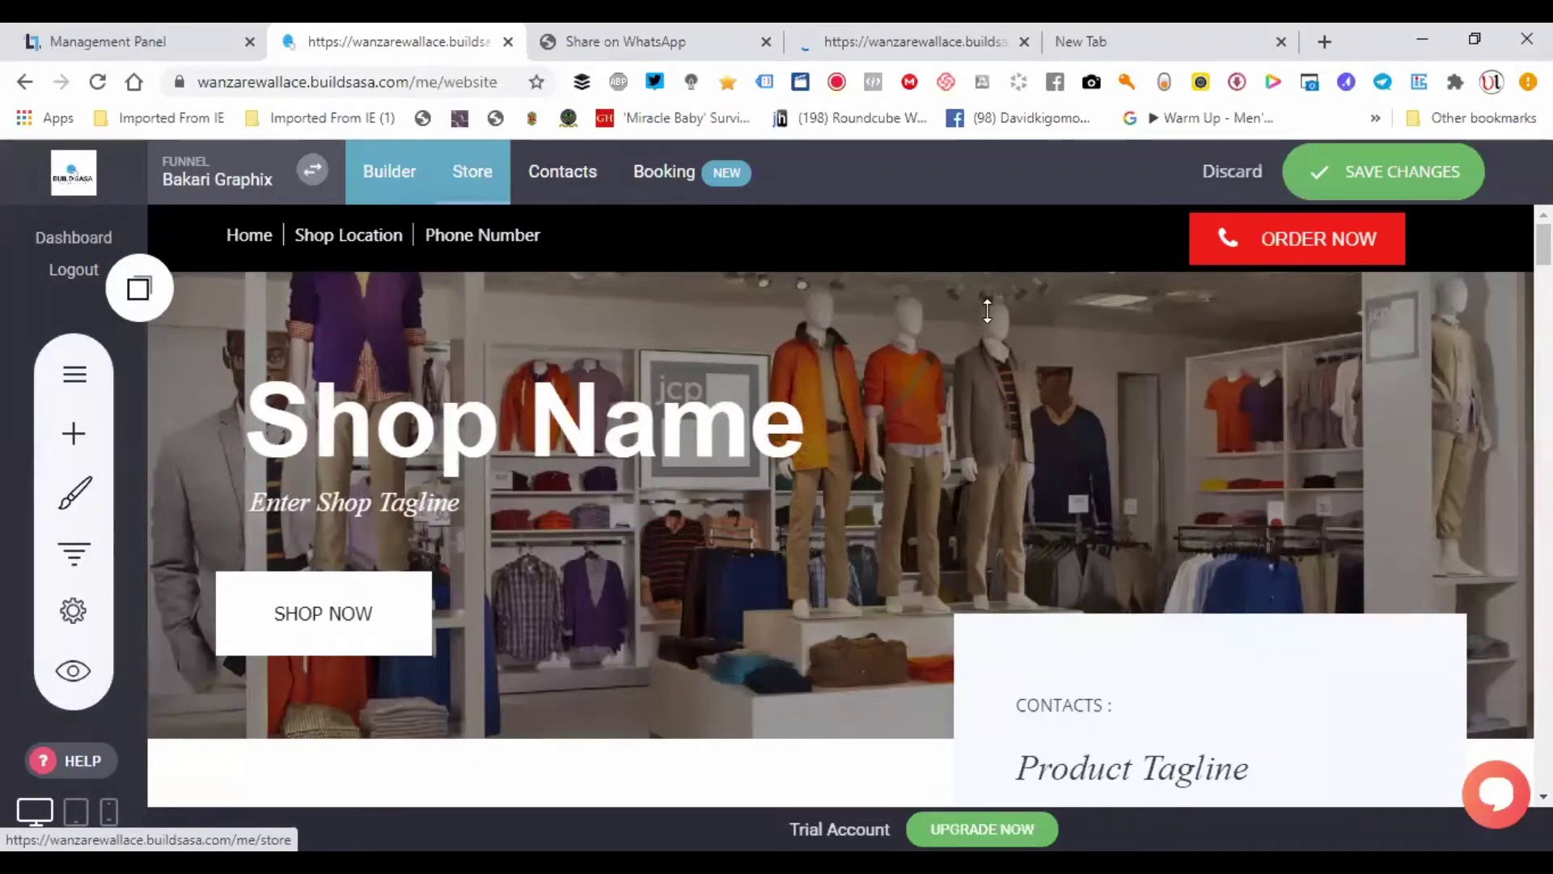
- Compare the Solo, Lite, Growth and Enterprise plan cards, from ksh 799 upward, then return to the builder
{"action": "left_click", "coordinate": [827, 29]}
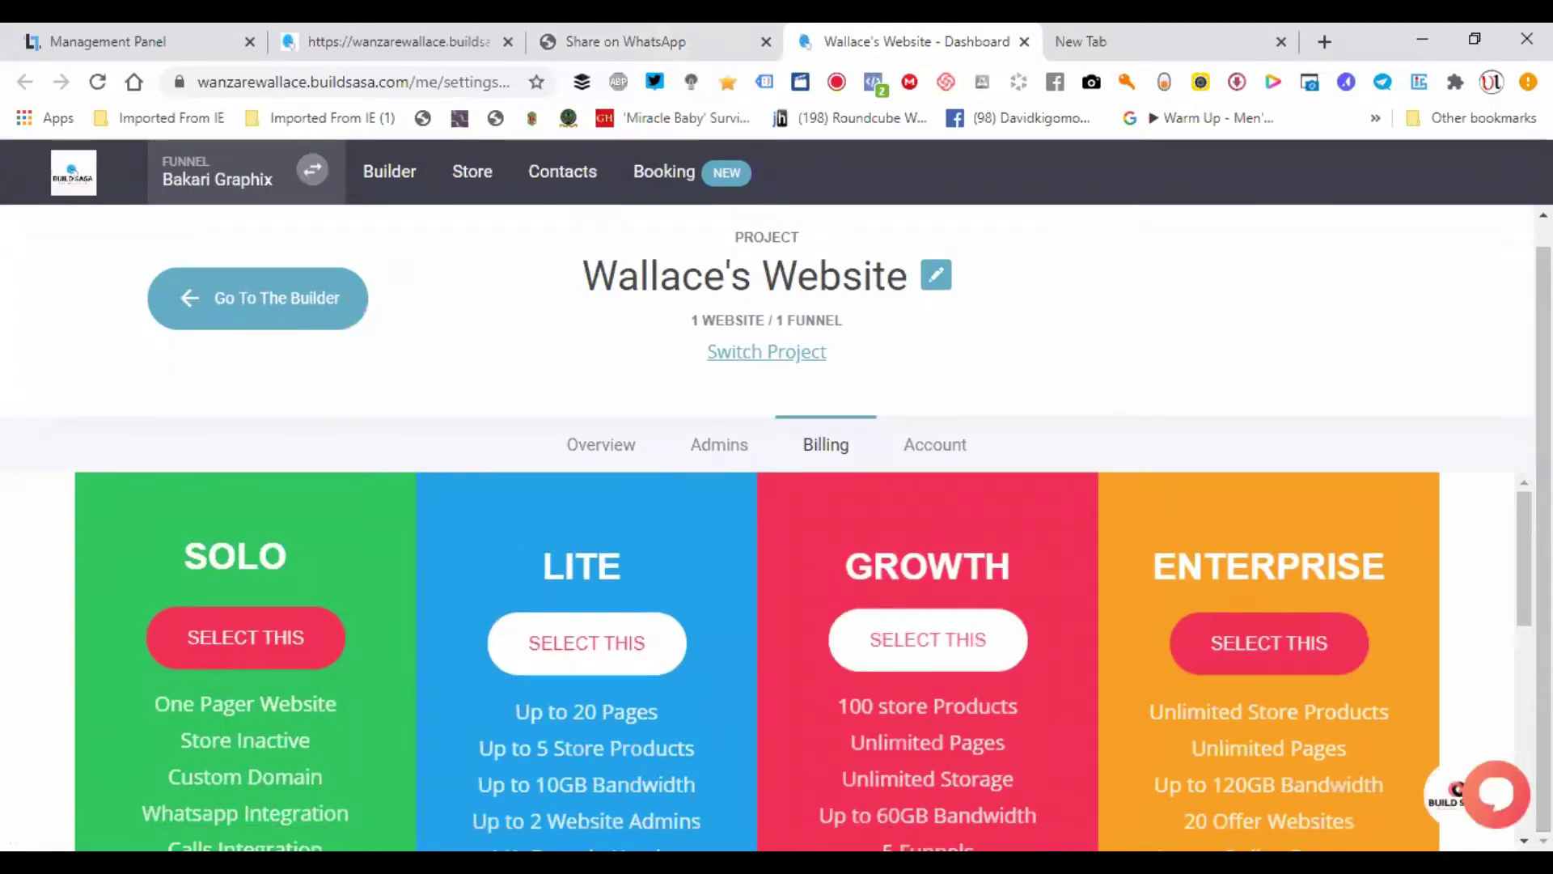
{"action": "scroll", "coordinate": [333, 653], "scroll_direction": "down", "scroll_amount": 2}
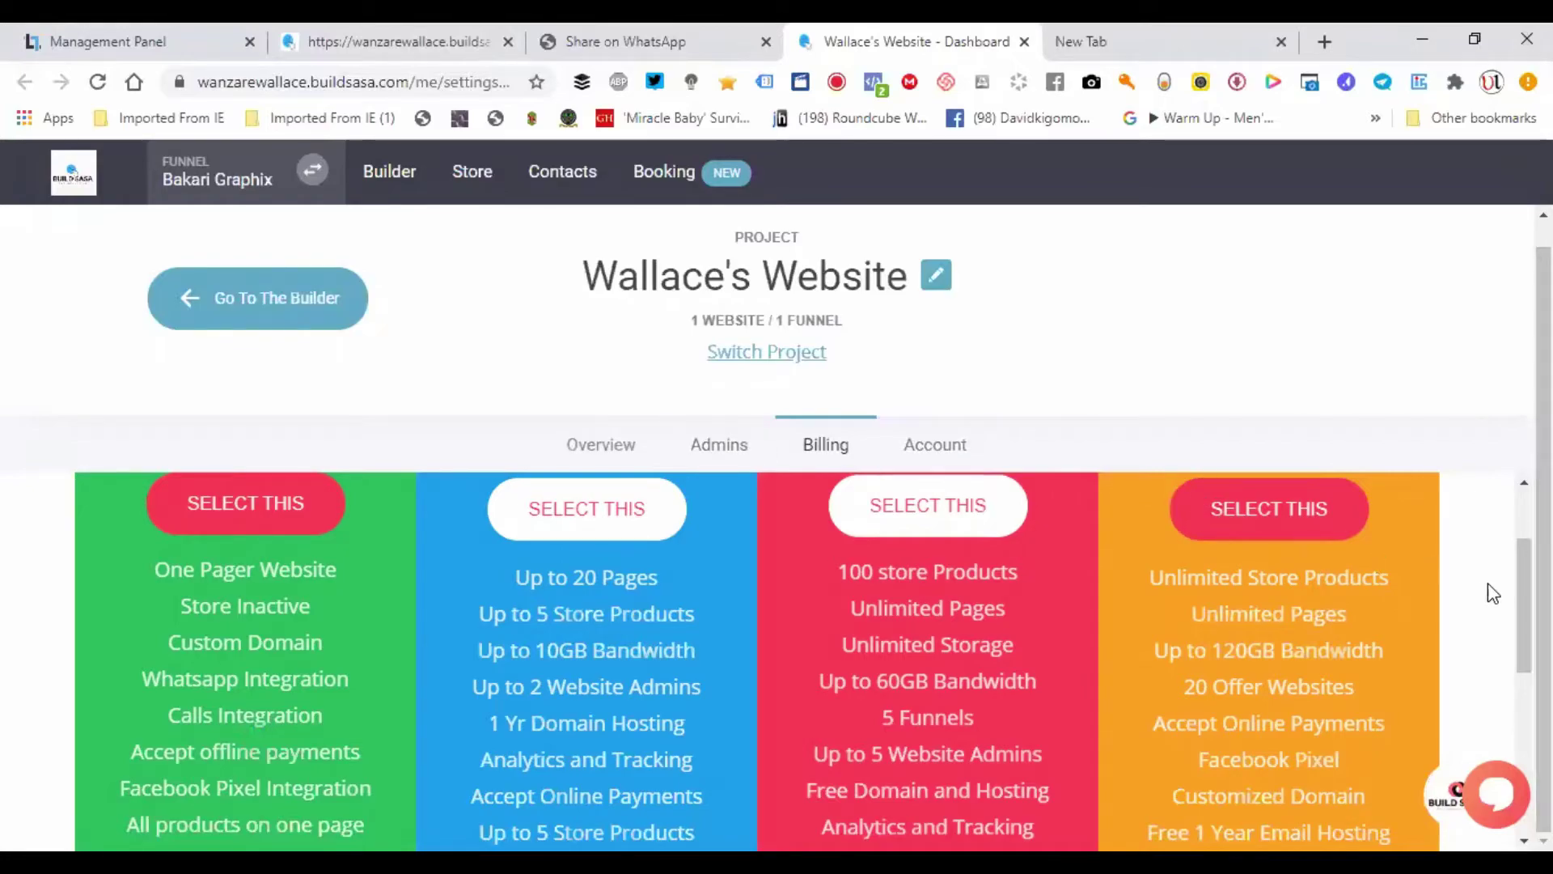
{"action": "left_click_drag", "start_coordinate": [1524, 604], "coordinate": [1488, 670]}
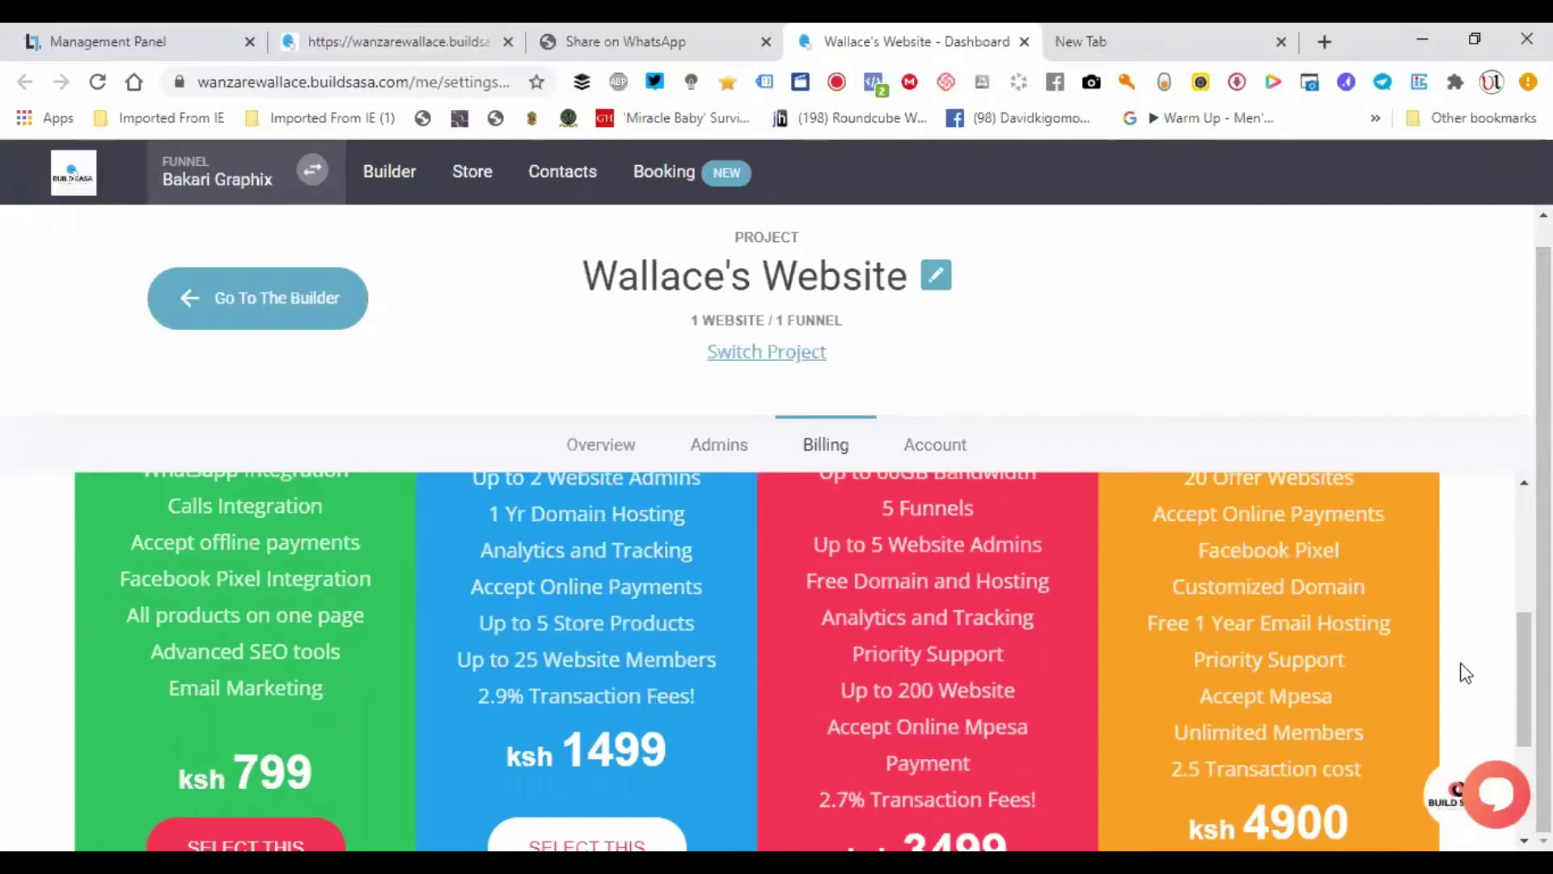
{"action": "left_click_drag", "start_coordinate": [1525, 680], "coordinate": [1525, 719]}
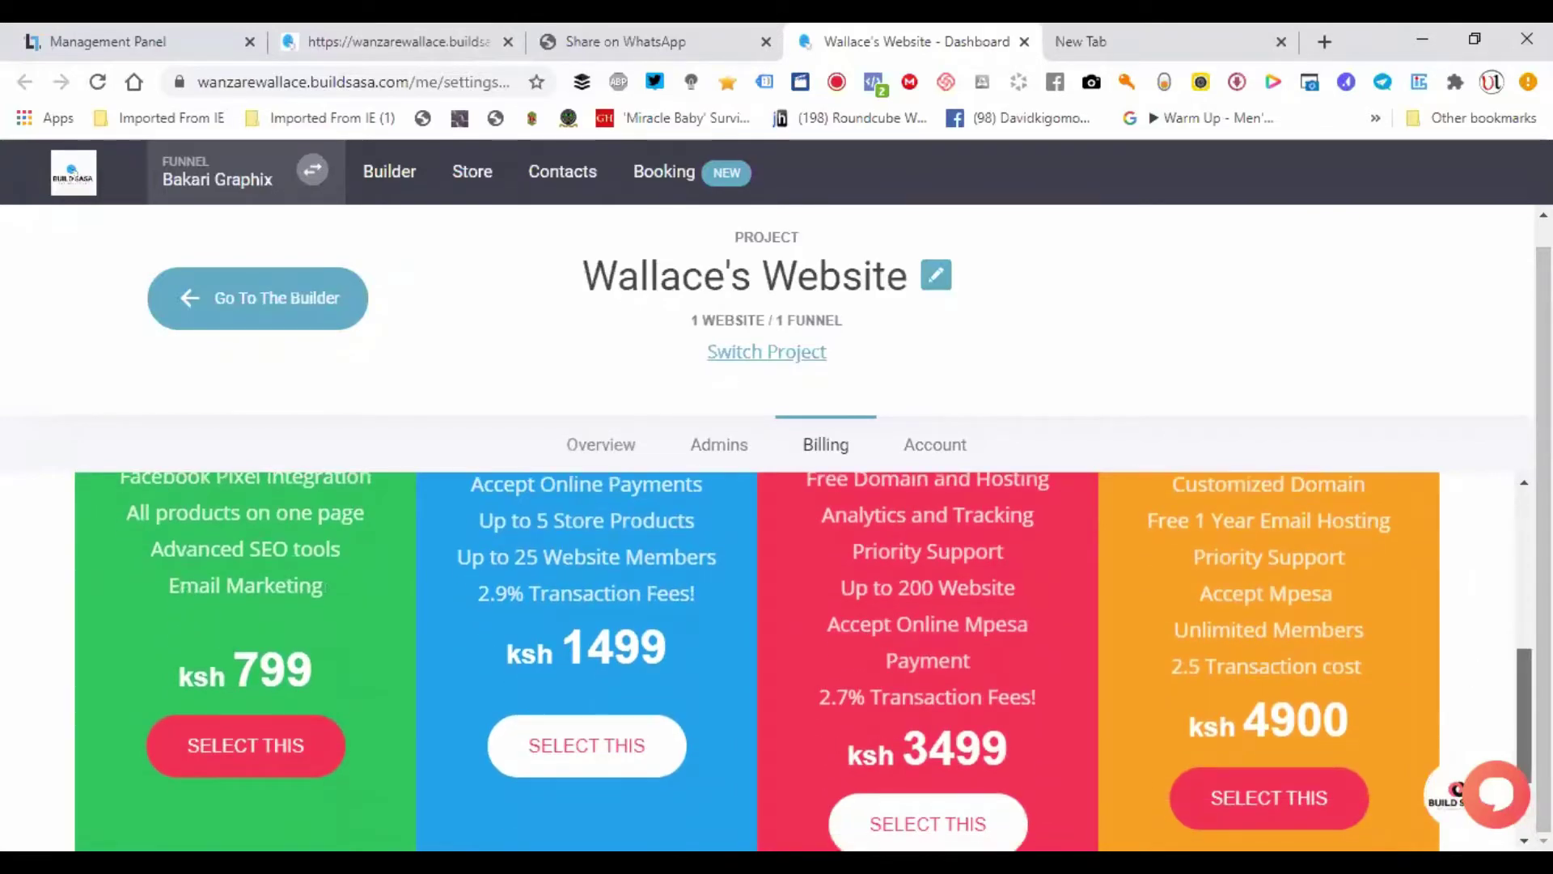
{"action": "scroll", "coordinate": [1497, 574], "scroll_direction": "up", "scroll_amount": 4}
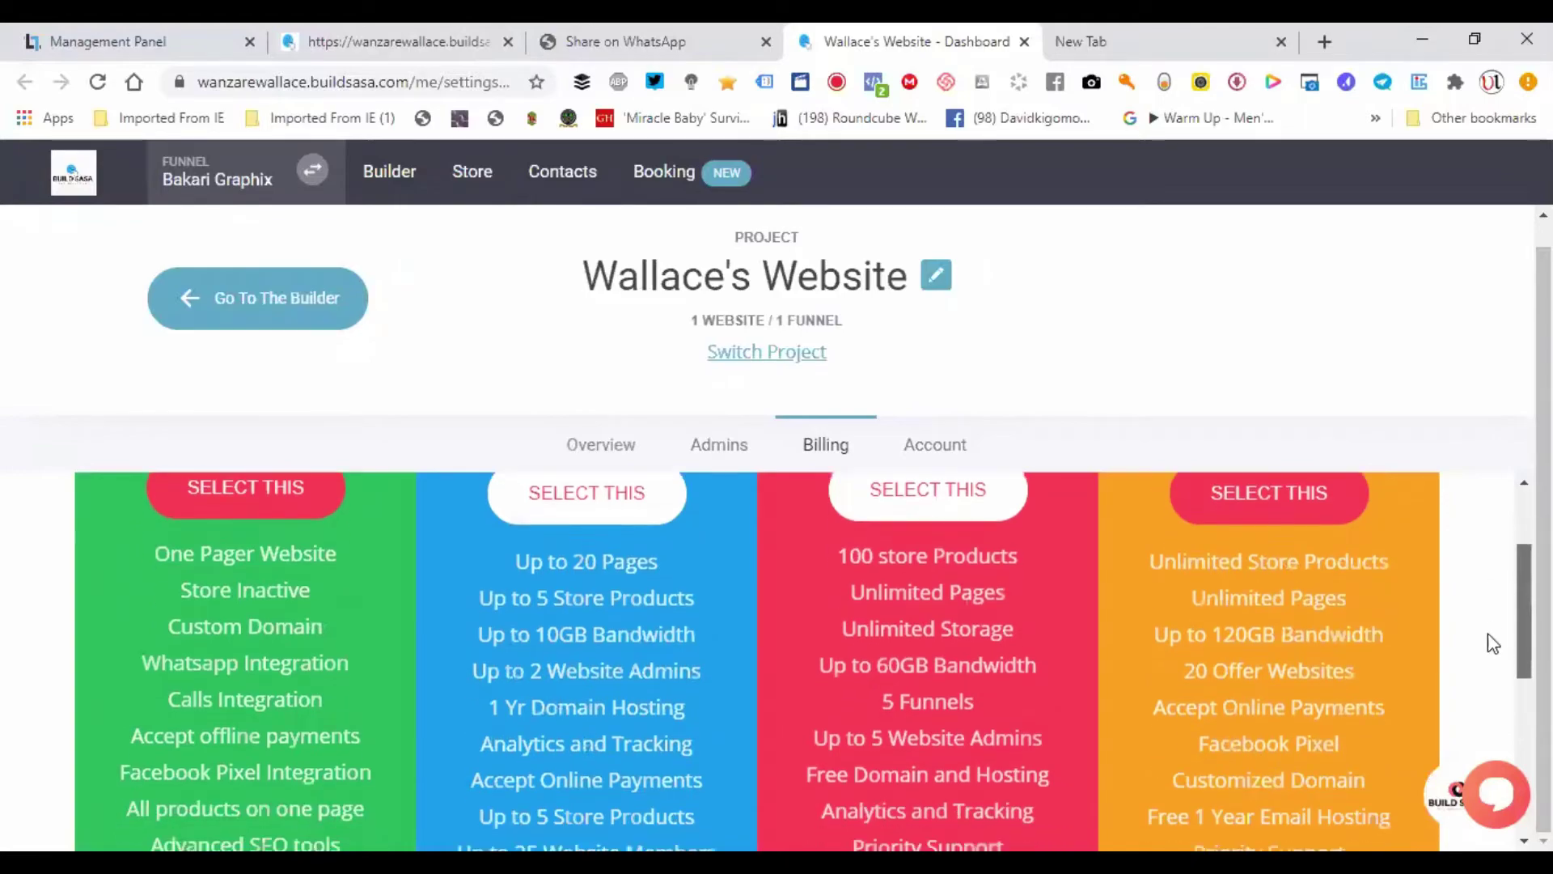
{"action": "scroll", "coordinate": [1493, 643], "scroll_direction": "down", "scroll_amount": 2}
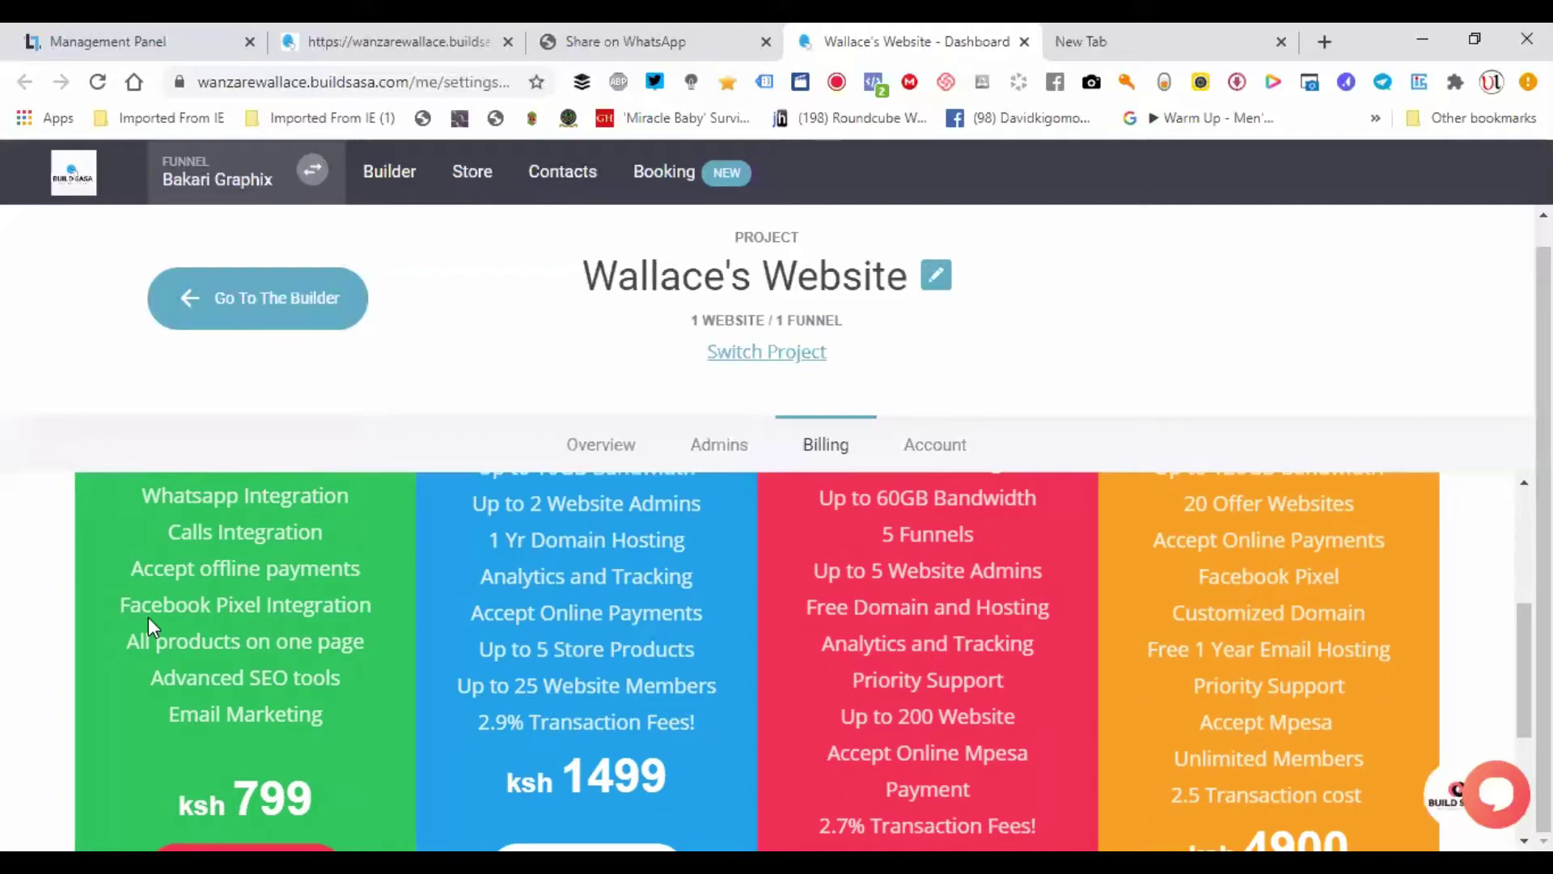
{"action": "left_click", "coordinate": [380, 41]}
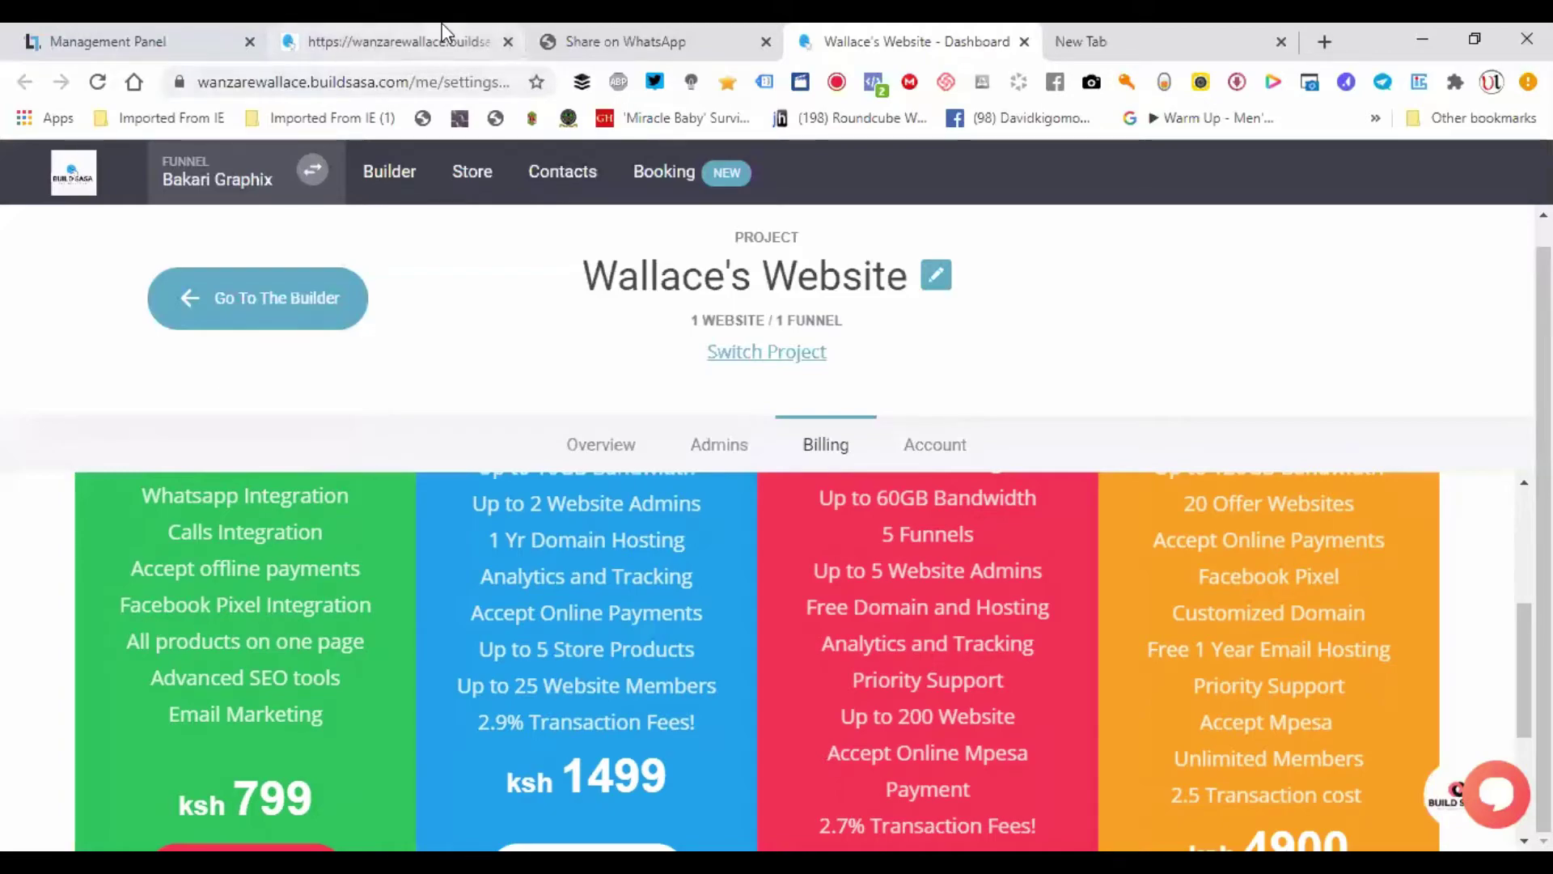
- Select the first image in the Product Category row and open its link settings
{"action": "scroll", "coordinate": [841, 502], "scroll_direction": "down", "scroll_amount": 15}
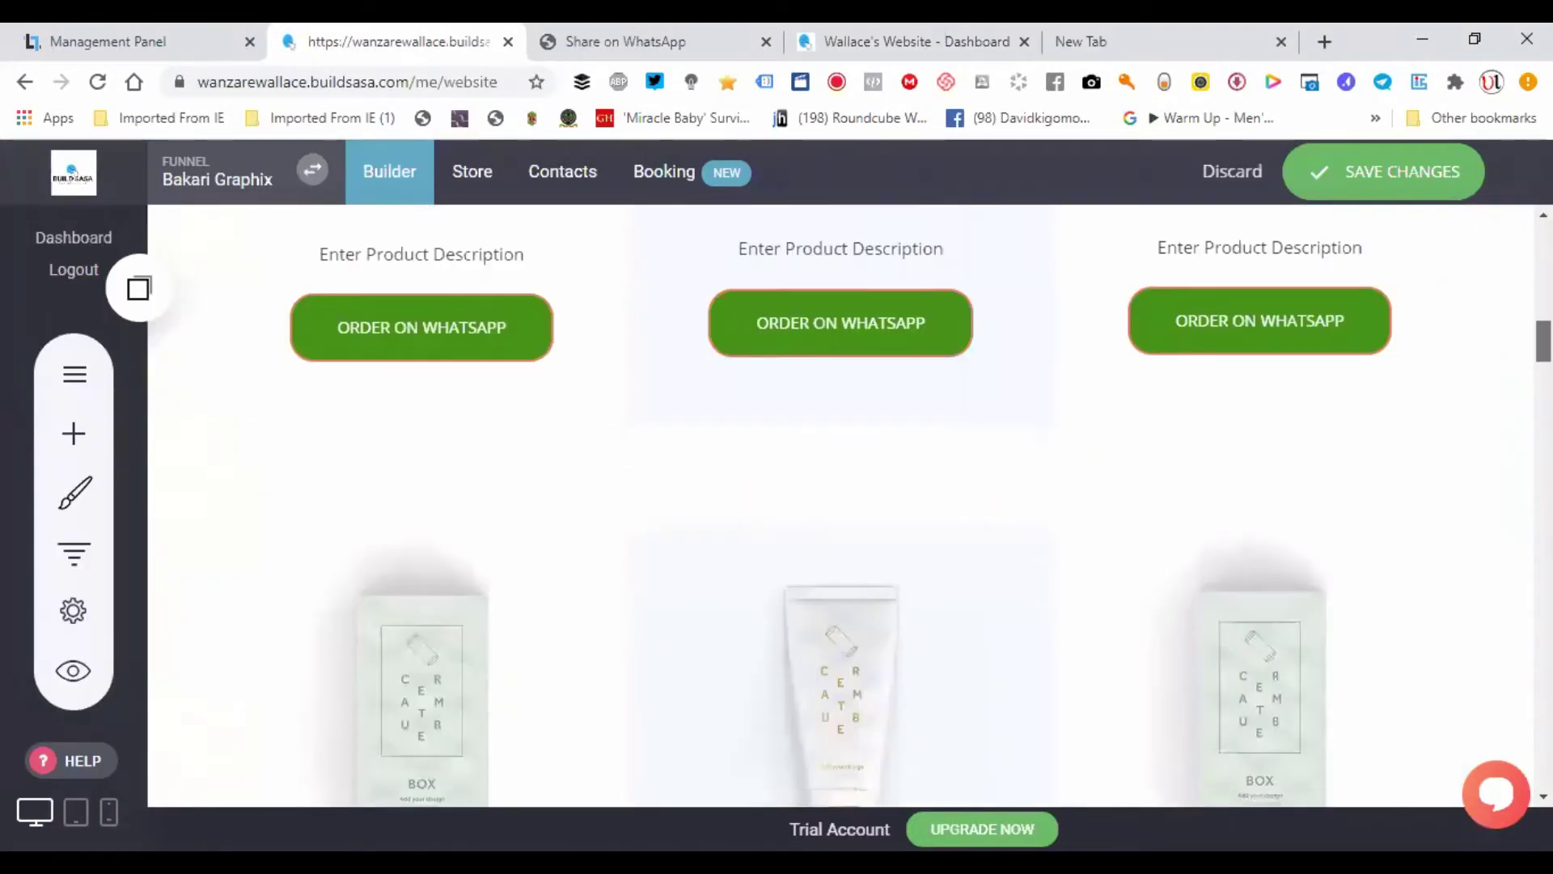
{"action": "scroll", "coordinate": [1513, 473], "scroll_direction": "down", "scroll_amount": 10}
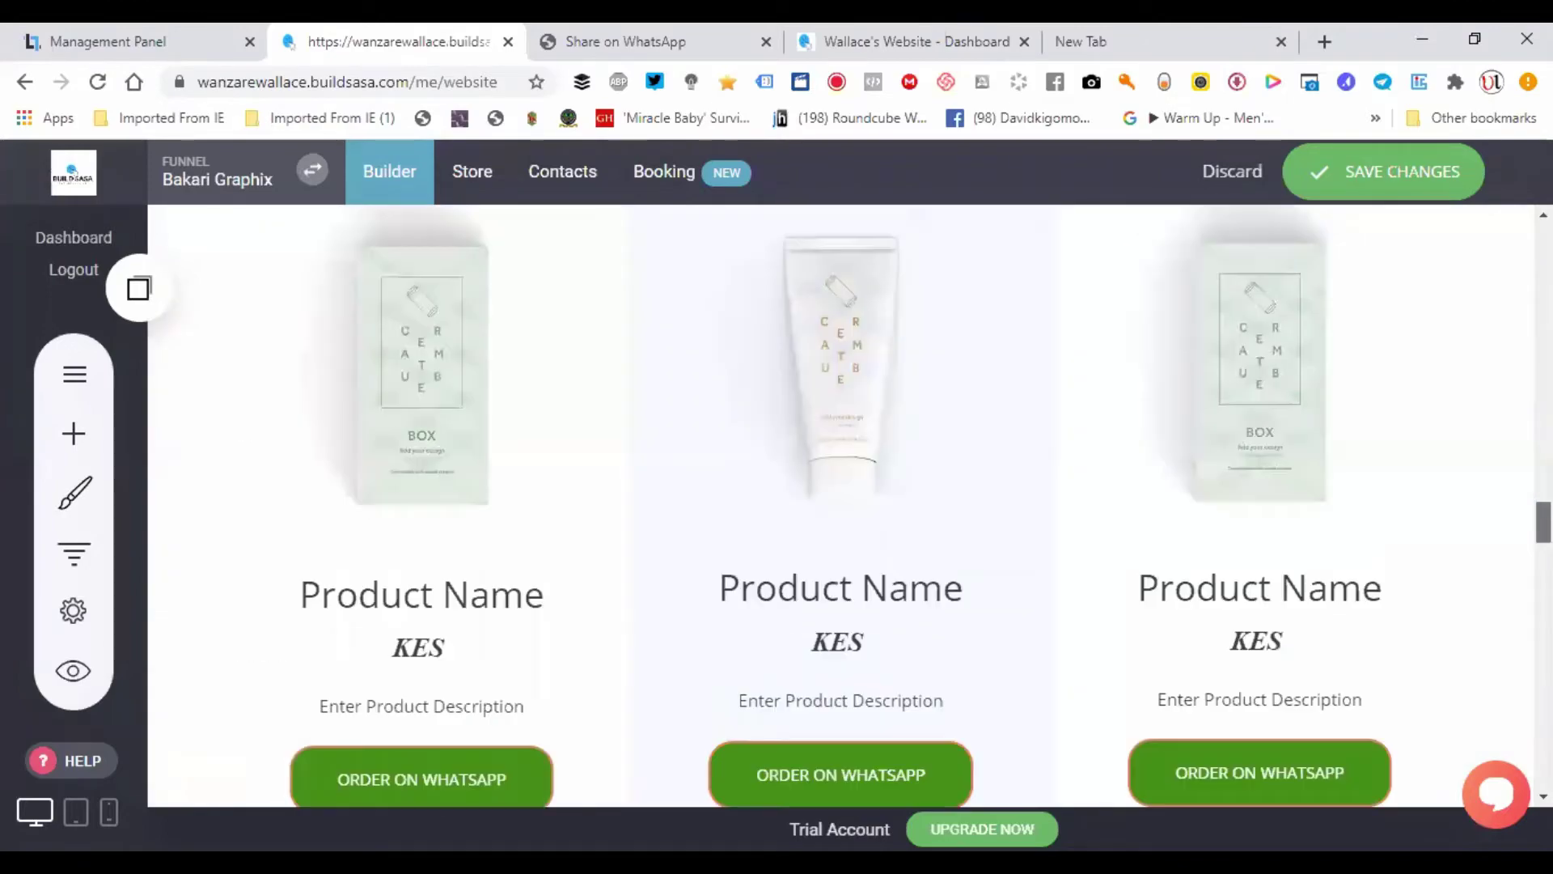
{"action": "scroll", "coordinate": [1514, 473], "scroll_direction": "up", "scroll_amount": 11}
{"action": "scroll", "coordinate": [1514, 472], "scroll_direction": "down", "scroll_amount": 6}
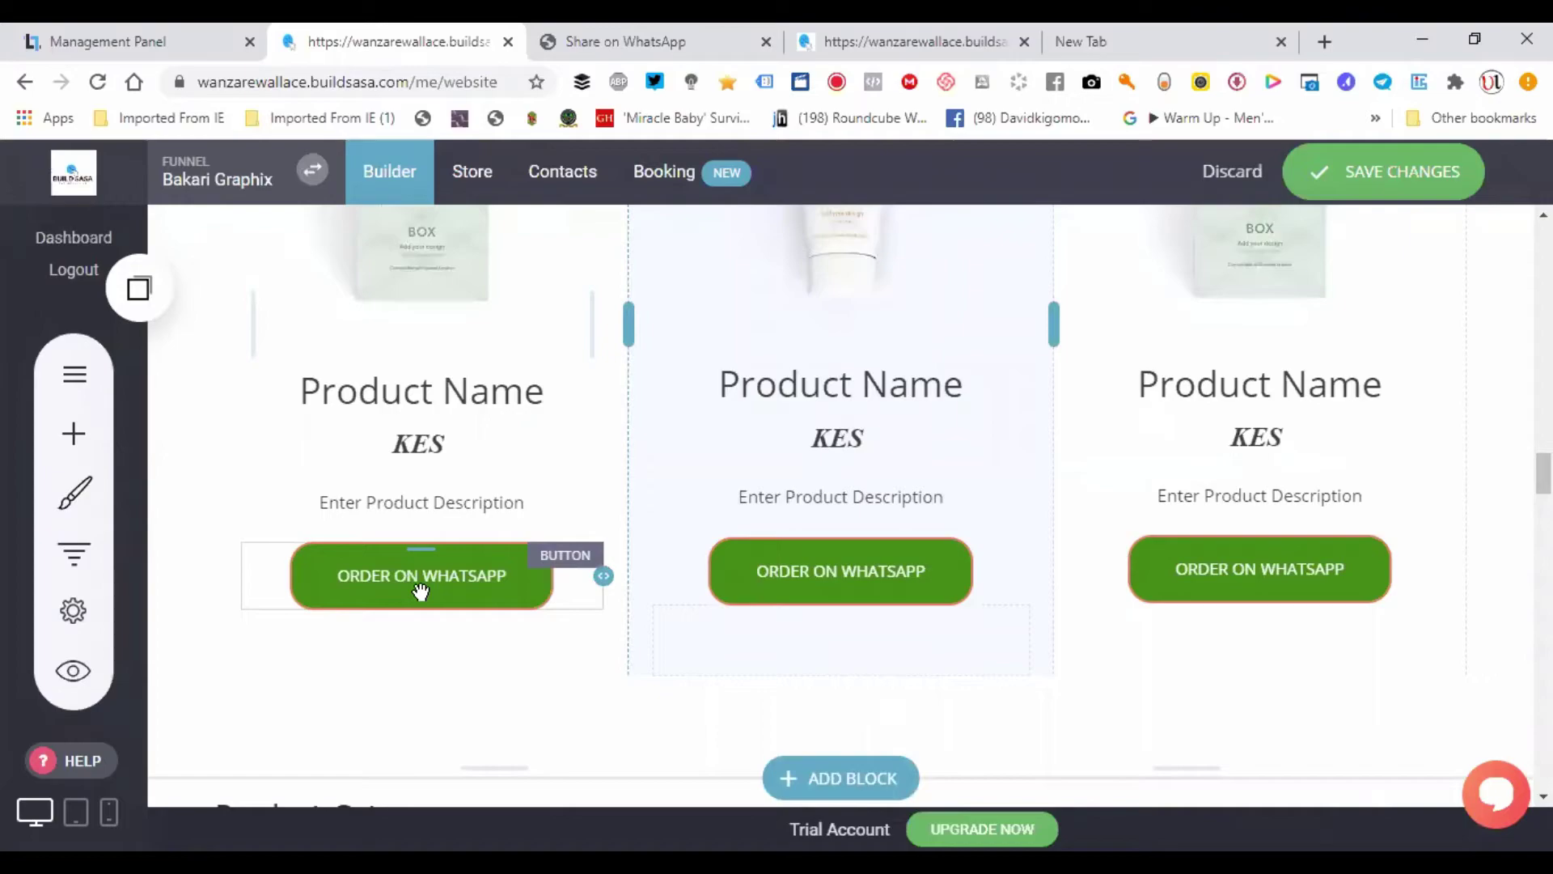
{"action": "scroll", "coordinate": [464, 394], "scroll_direction": "up", "scroll_amount": 5}
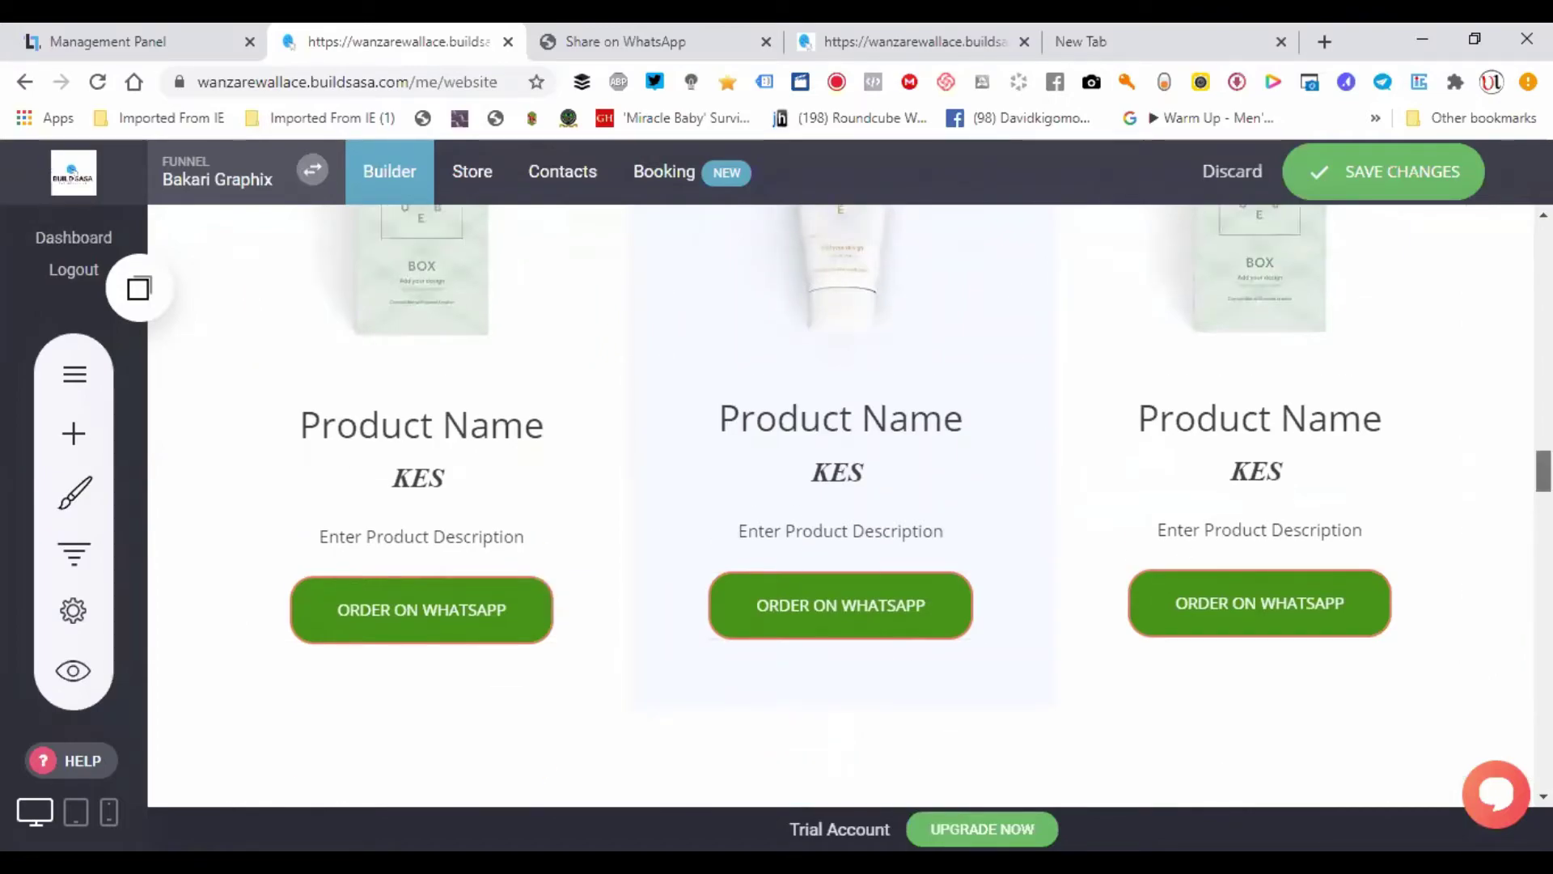
{"action": "scroll", "coordinate": [464, 394], "scroll_direction": "down", "scroll_amount": 2}
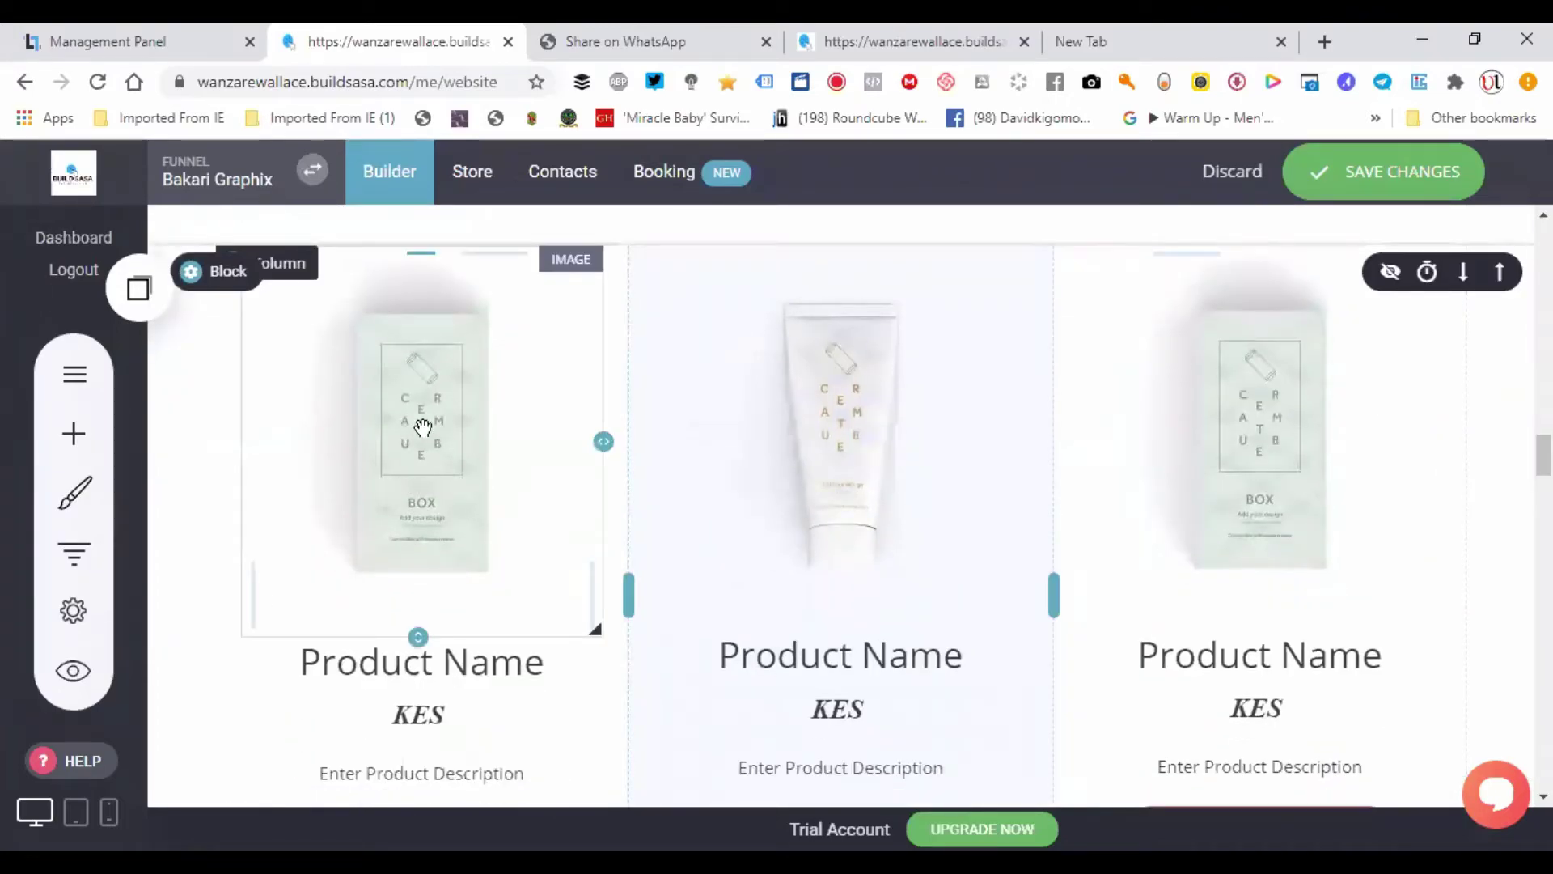
{"action": "left_click", "coordinate": [424, 428]}
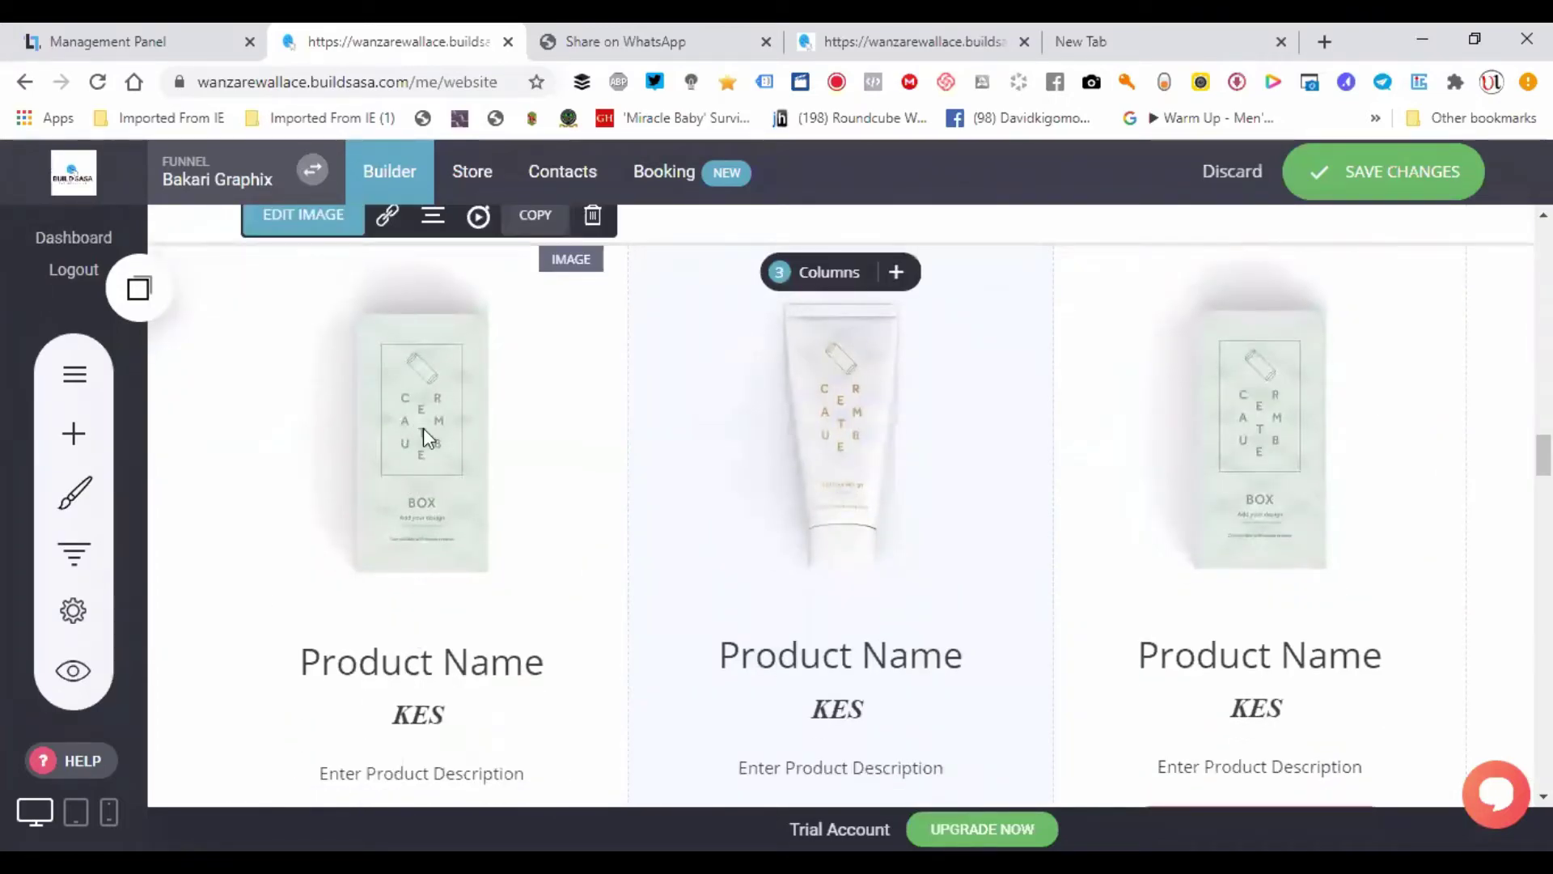
{"action": "left_click", "coordinate": [302, 513]}
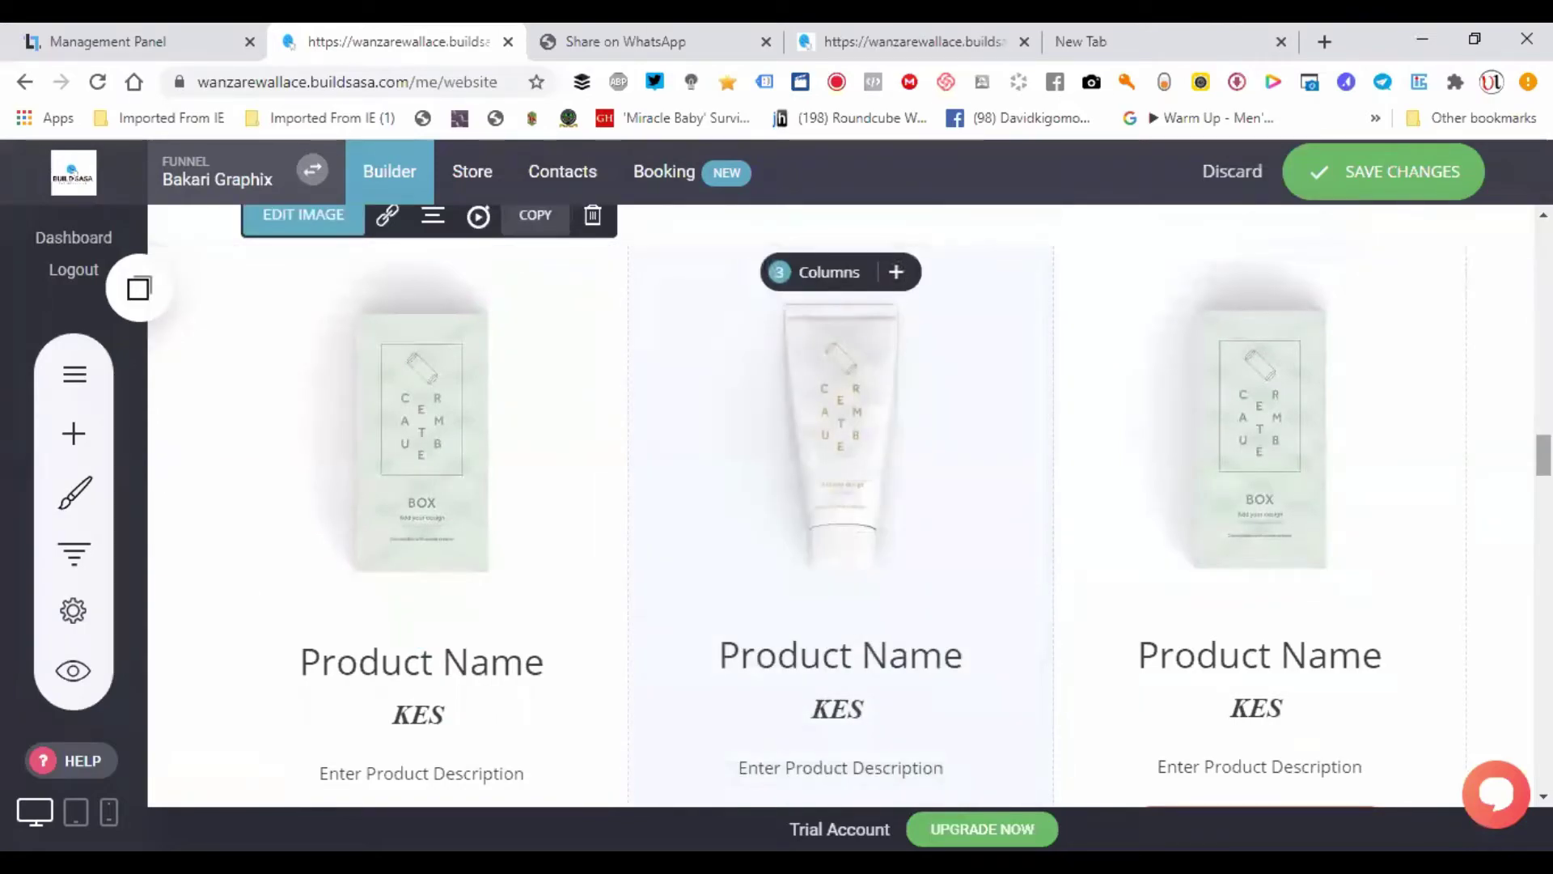
{"action": "scroll", "coordinate": [507, 517], "scroll_direction": "up", "scroll_amount": 1}
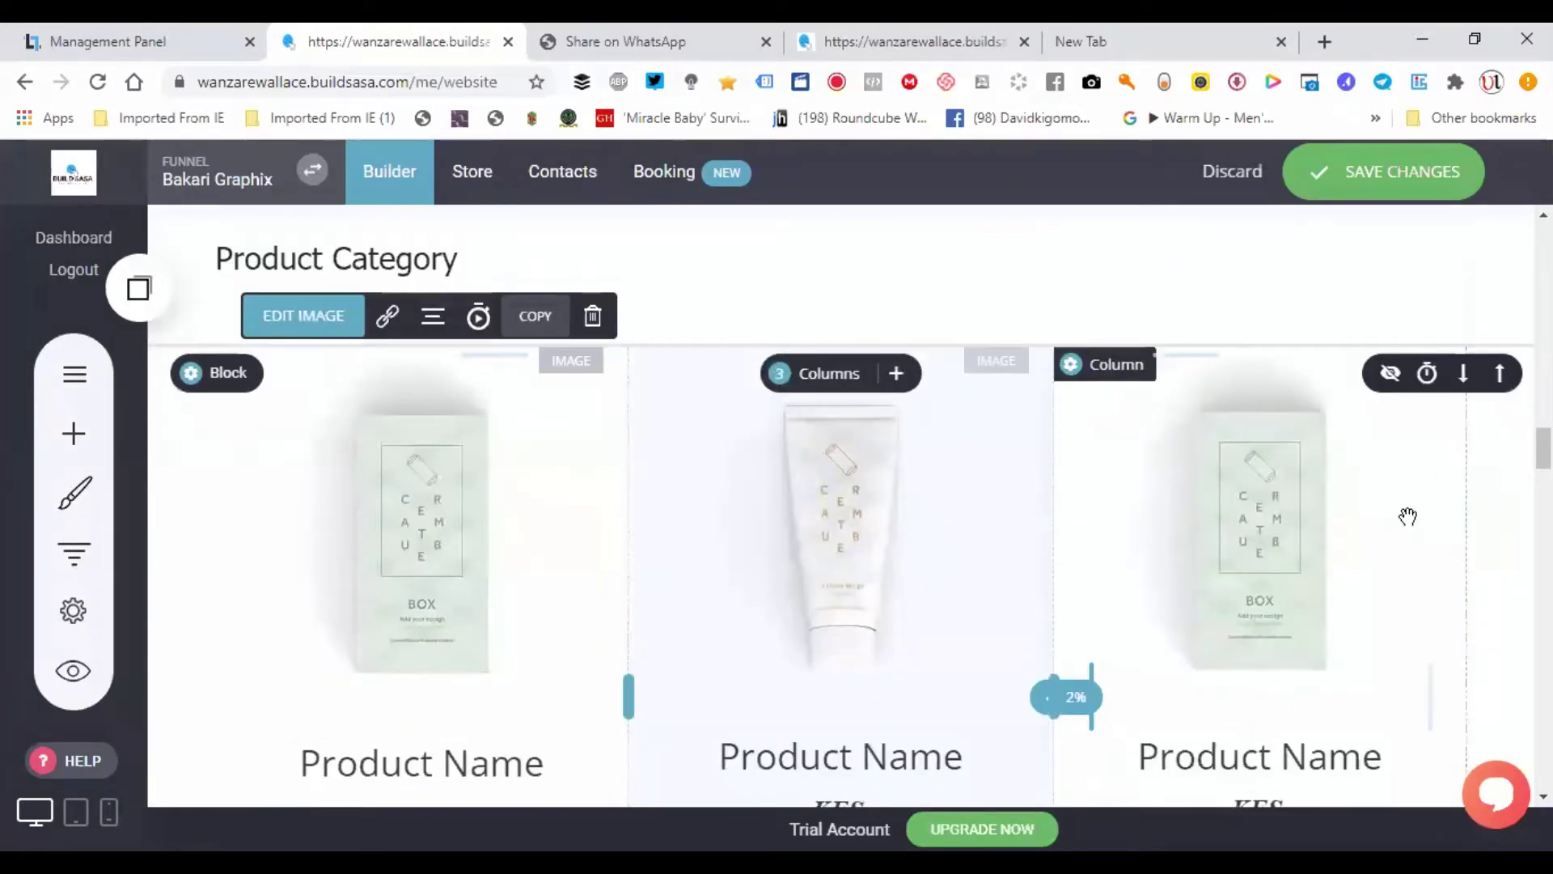
{"action": "scroll", "coordinate": [1408, 513], "scroll_direction": "down", "scroll_amount": 2}
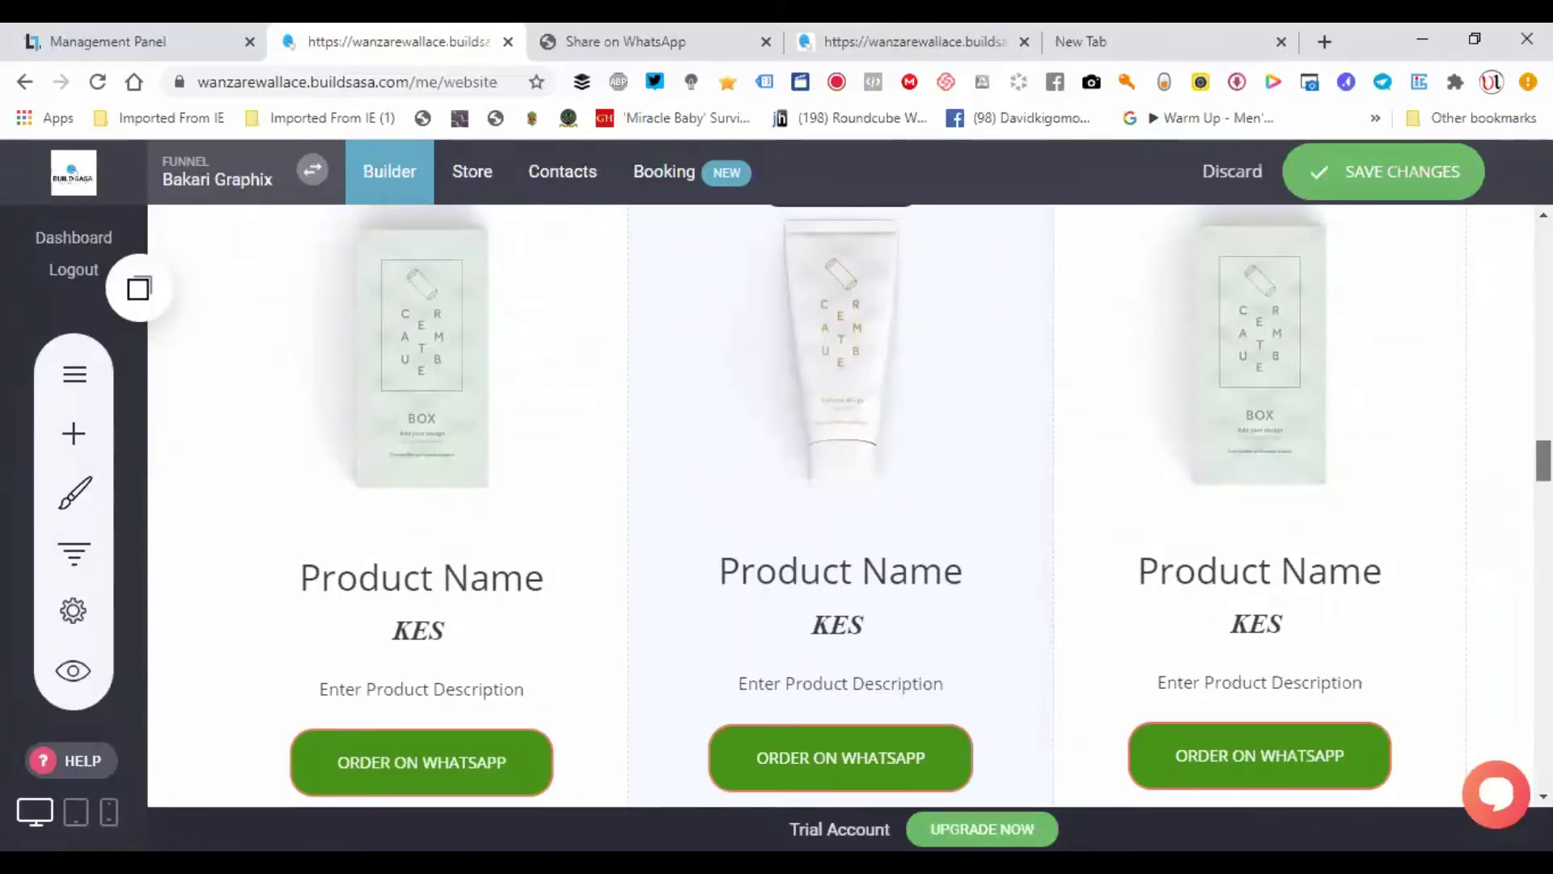
{"action": "scroll", "coordinate": [324, 631], "scroll_direction": "up", "scroll_amount": 2}
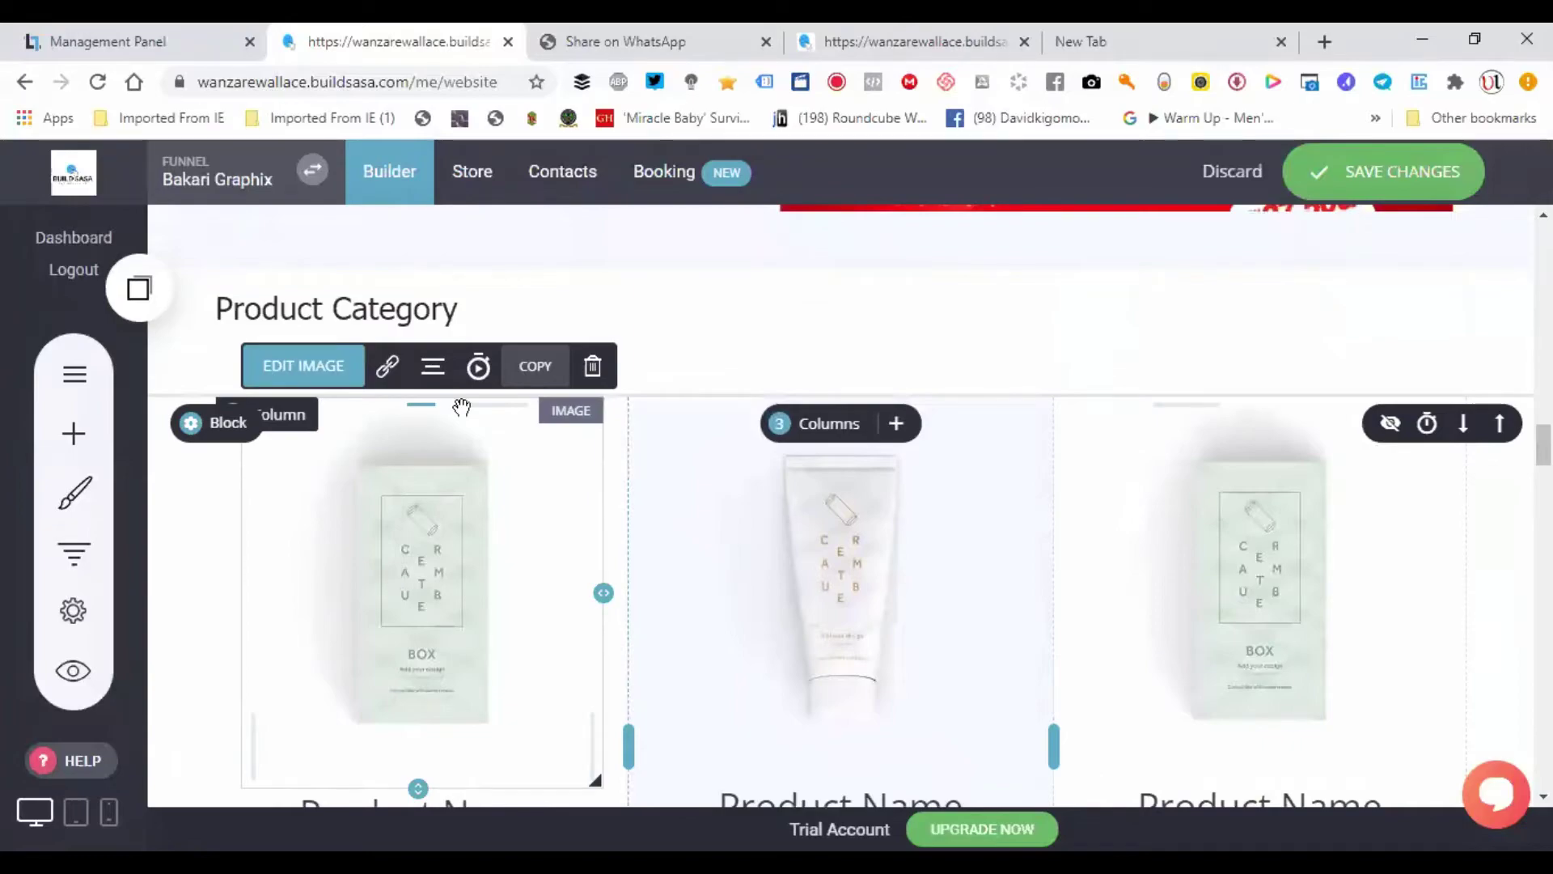
{"action": "left_click", "coordinate": [385, 368]}
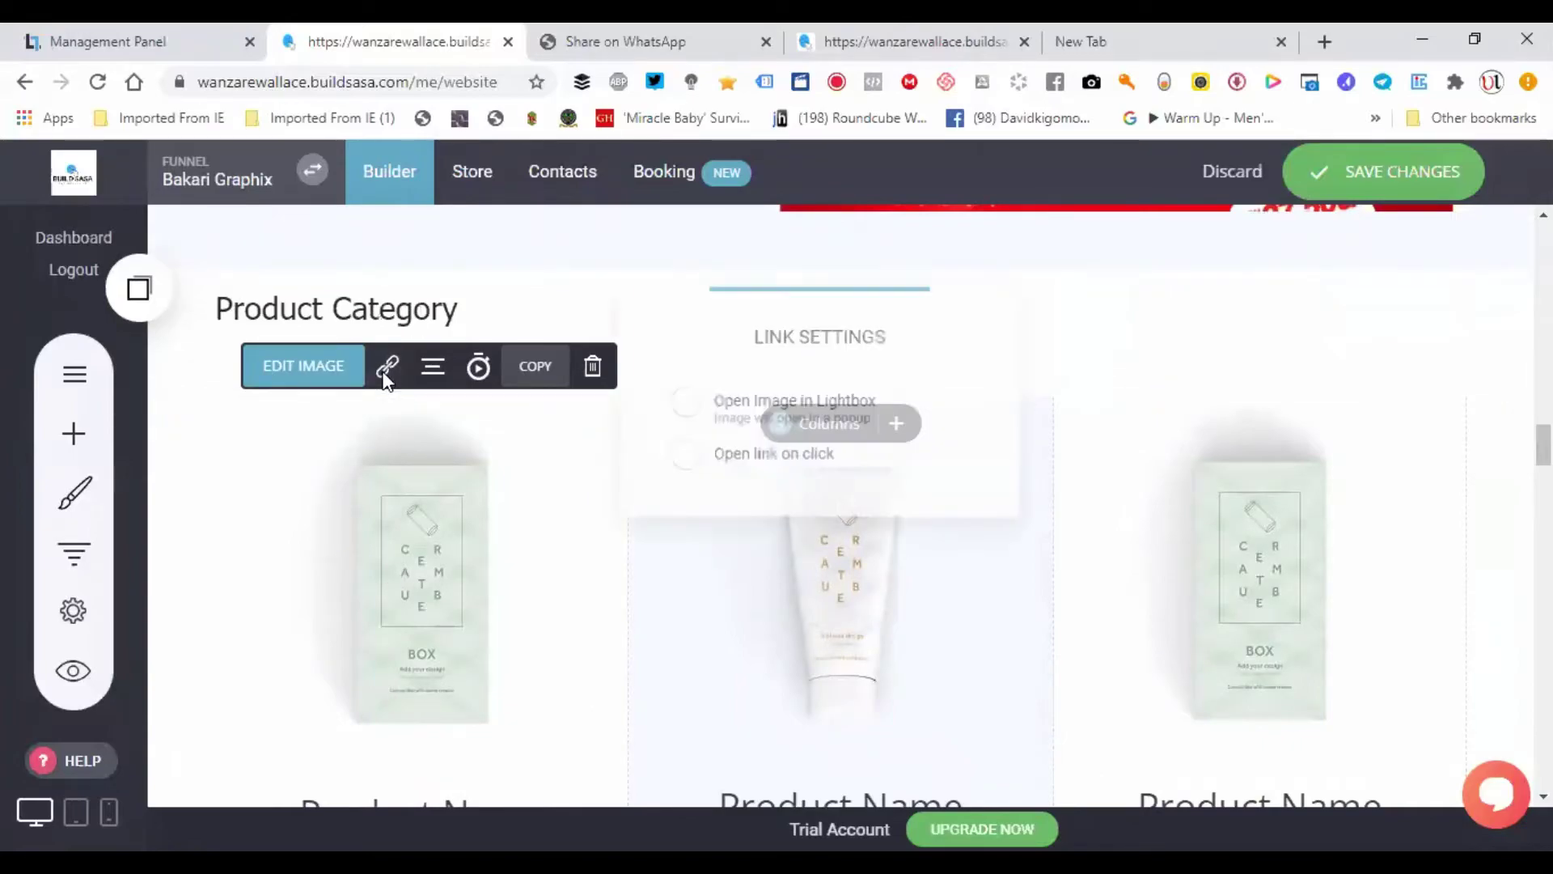
- Enable Open link on click and paste the wa.me WhatsApp URL as an External Link
{"action": "left_click", "coordinate": [681, 465]}
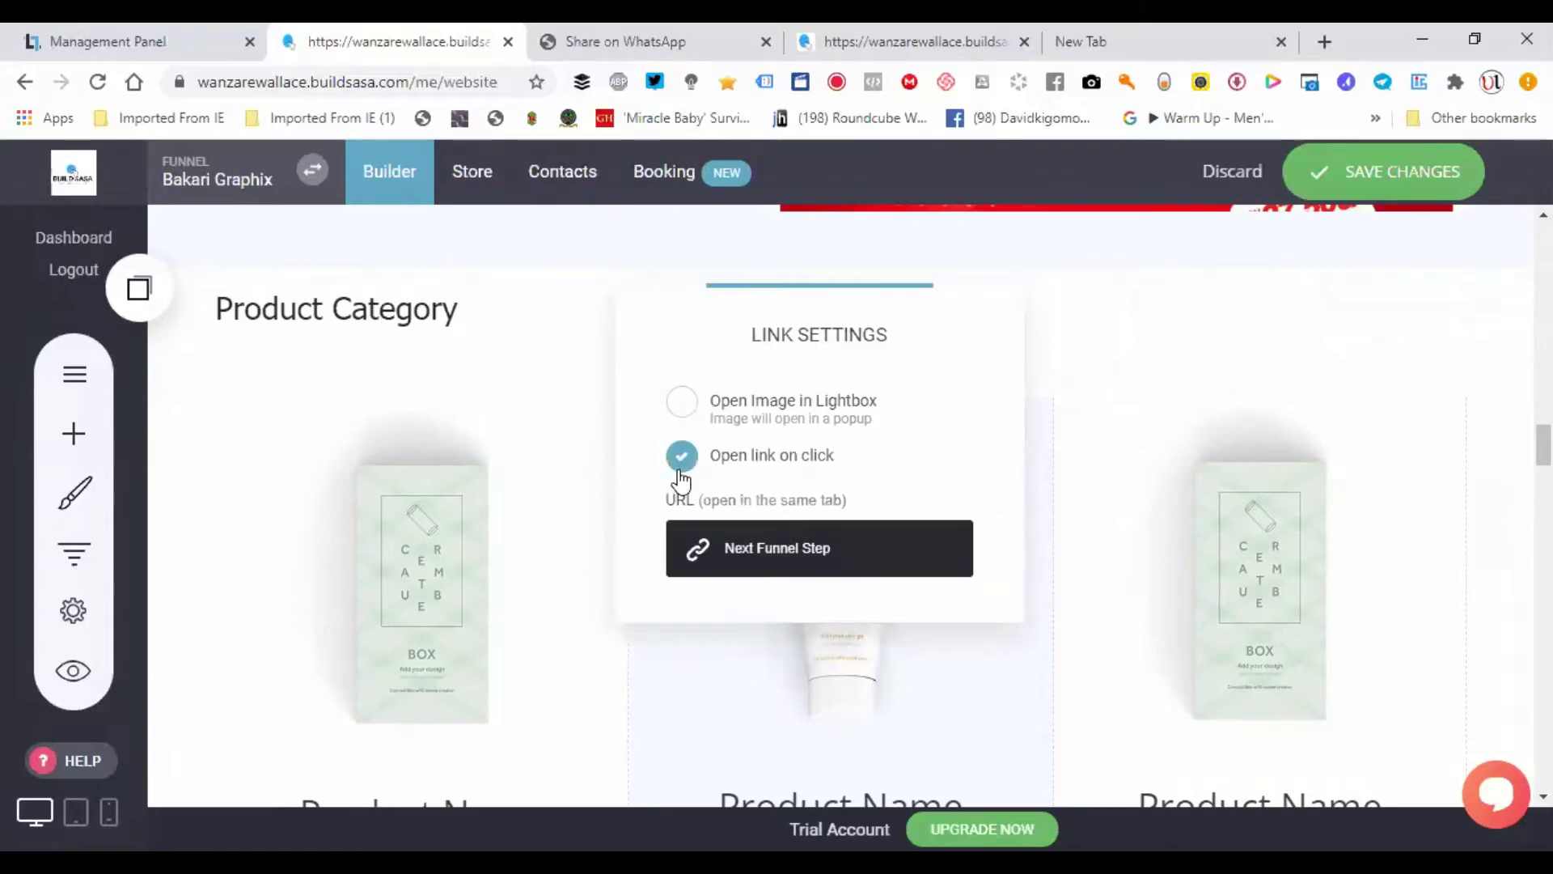
{"action": "left_click", "coordinate": [786, 558]}
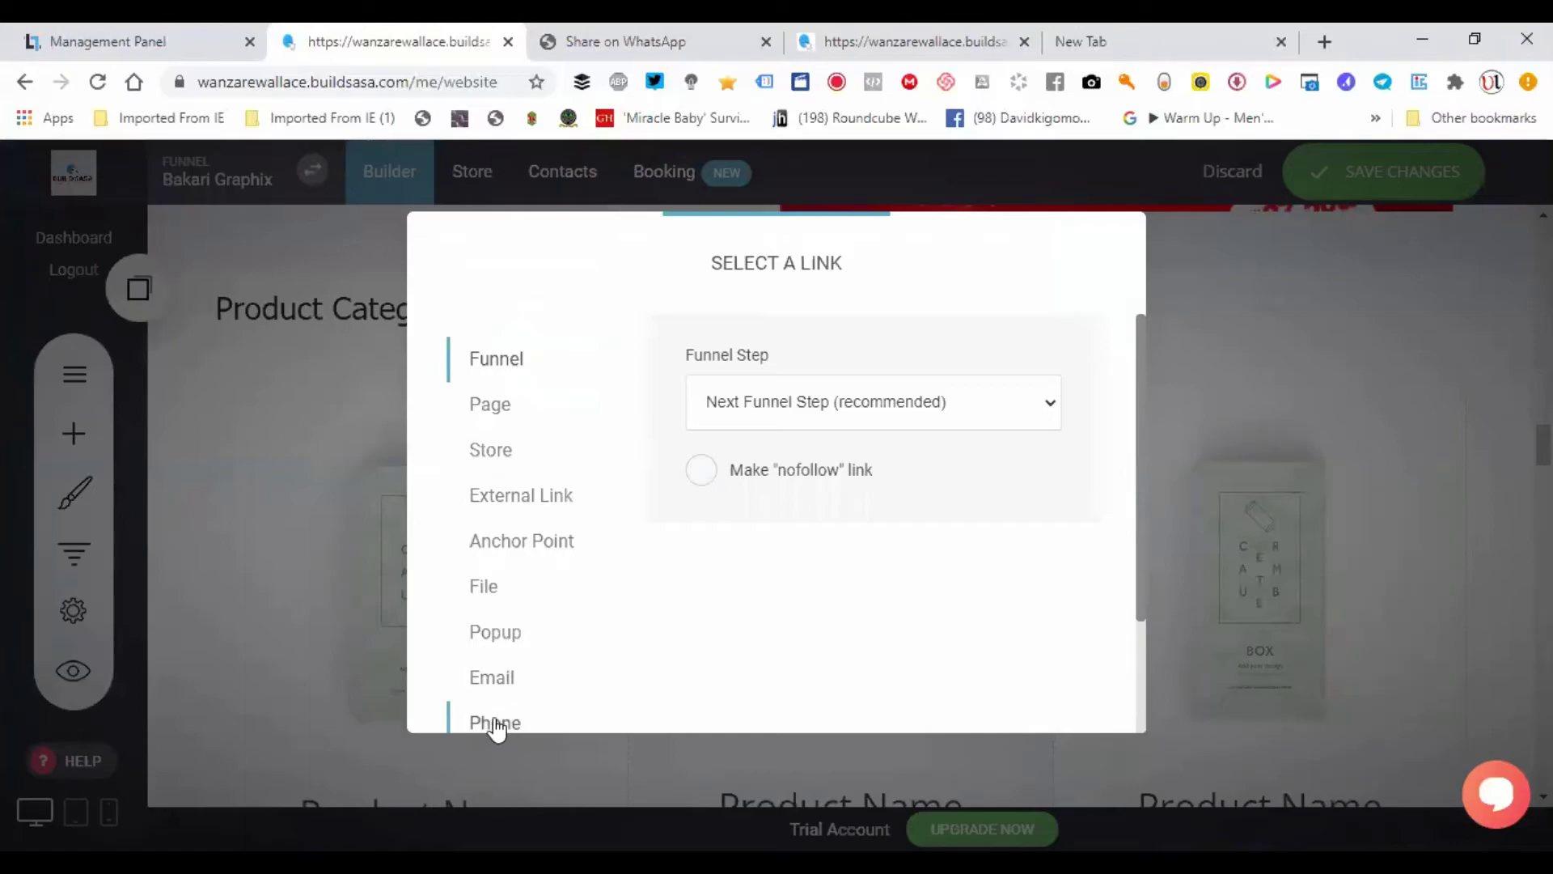
{"action": "left_click", "coordinate": [496, 726]}
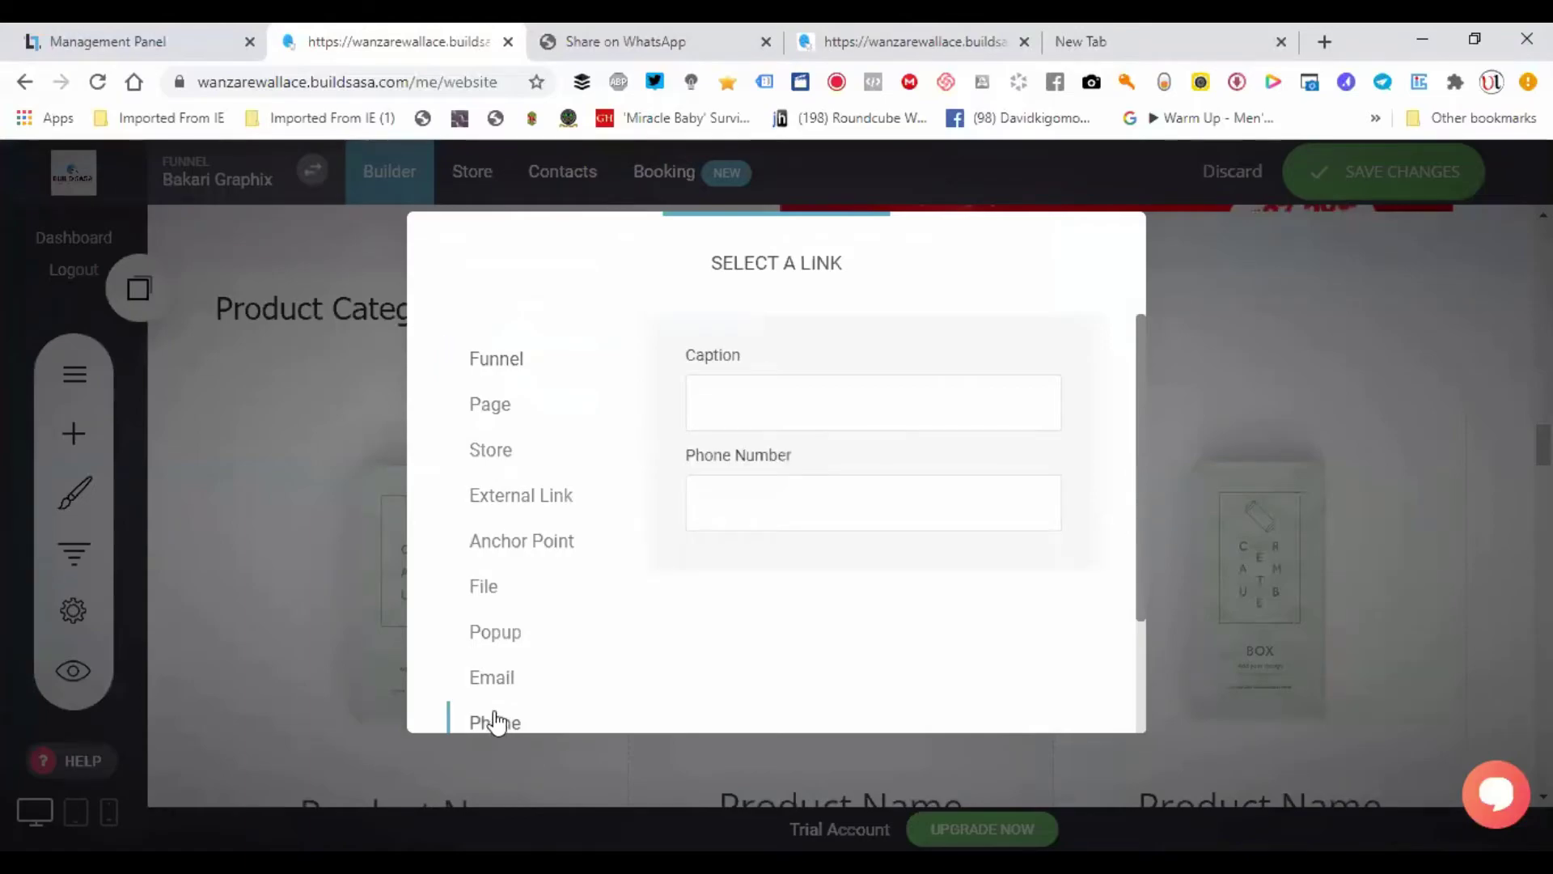
{"action": "left_click", "coordinate": [535, 493]}
{"action": "left_click", "coordinate": [753, 513]}
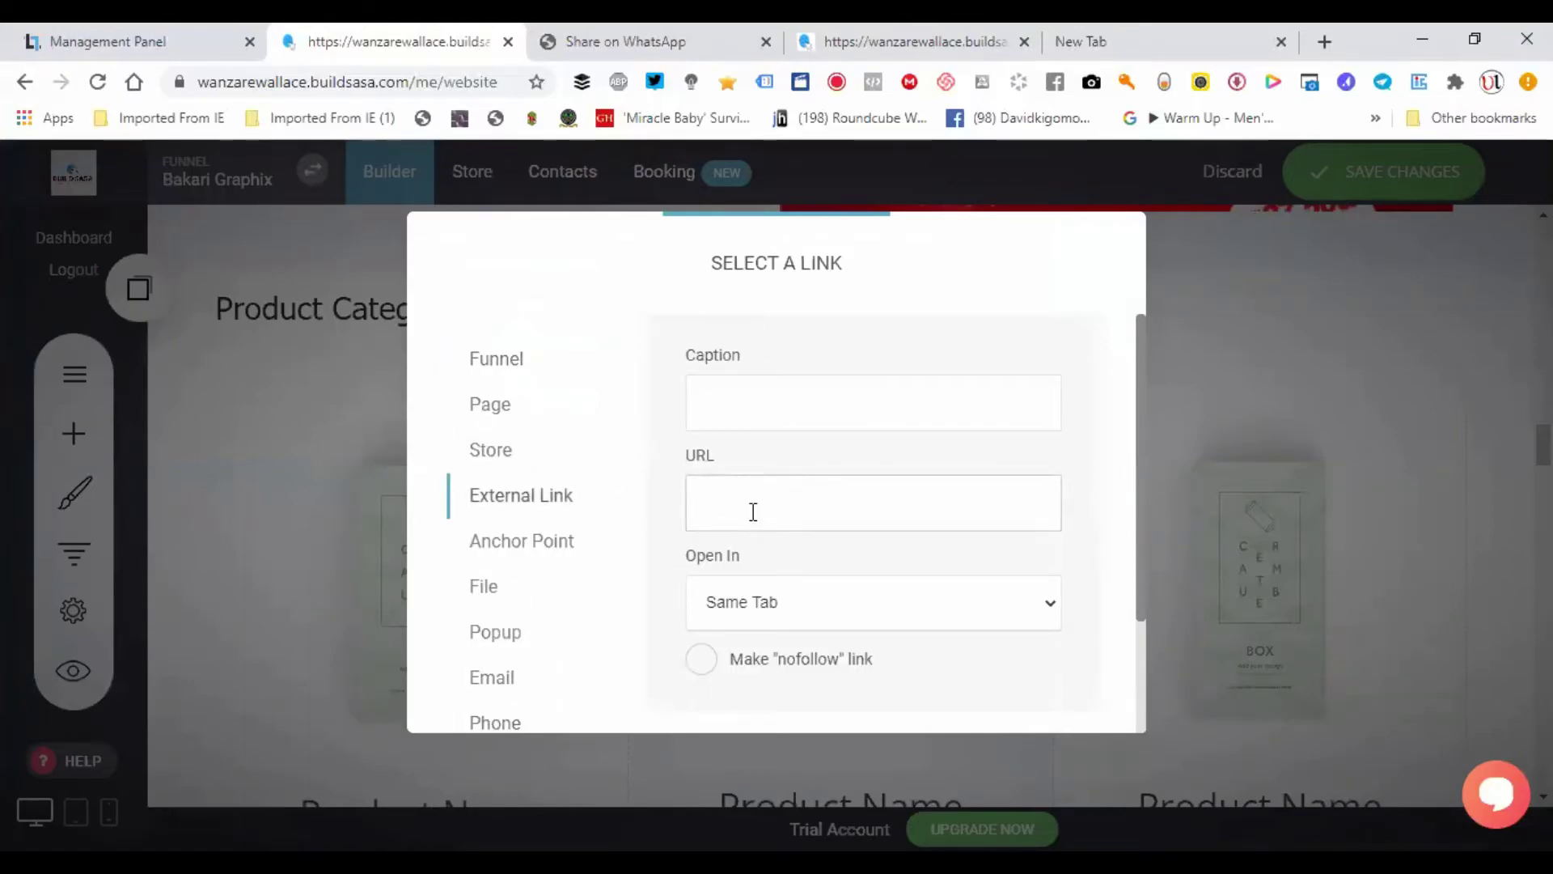
{"action": "key", "text": "ctrl+v"}
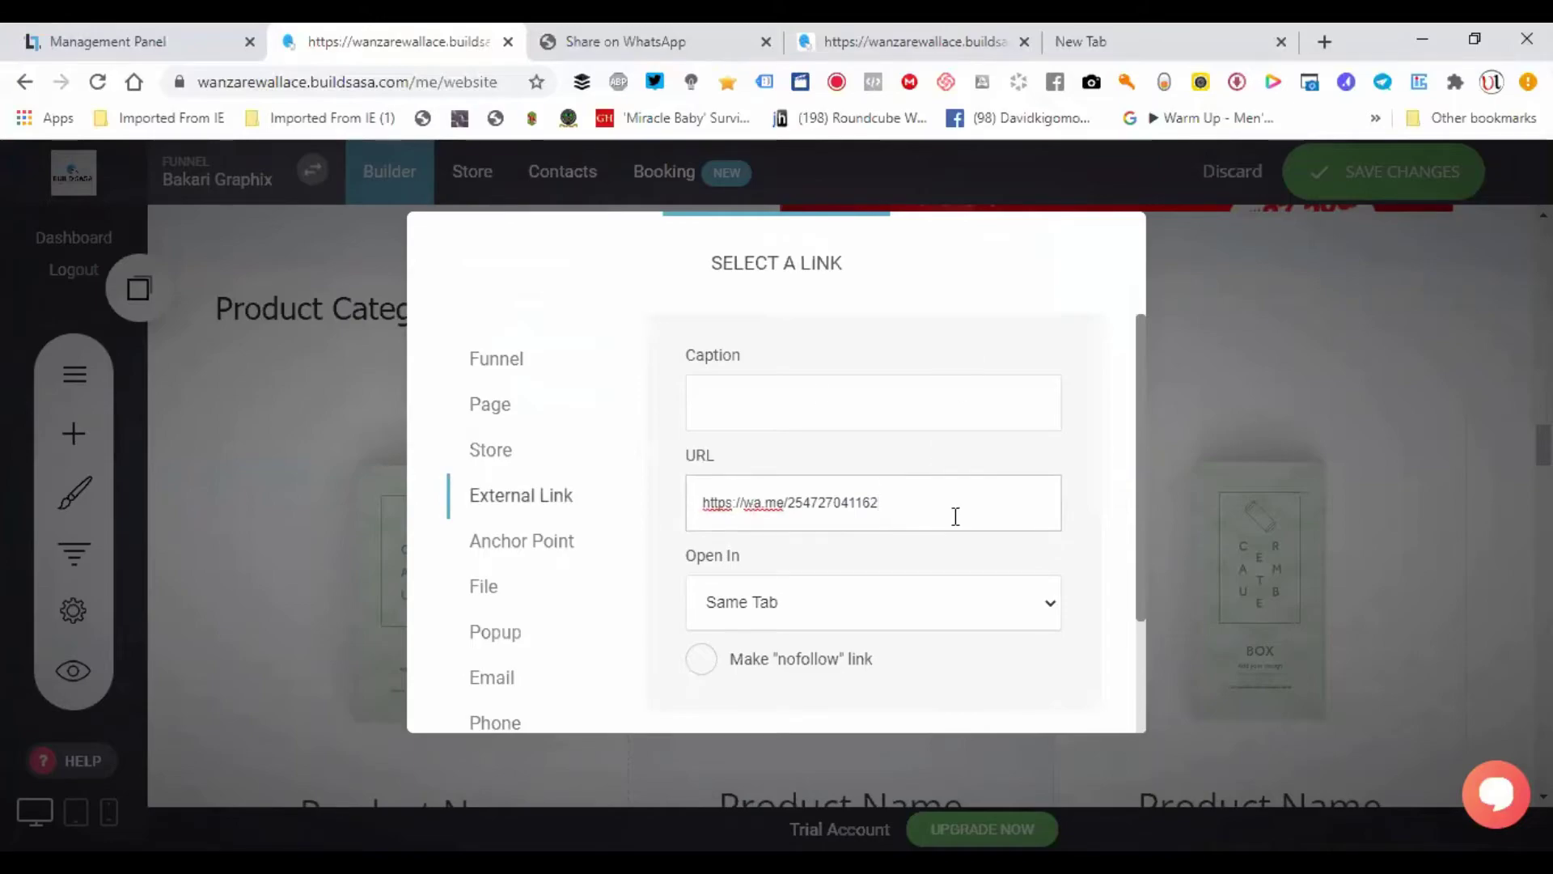
{"action": "left_click", "coordinate": [1133, 482]}
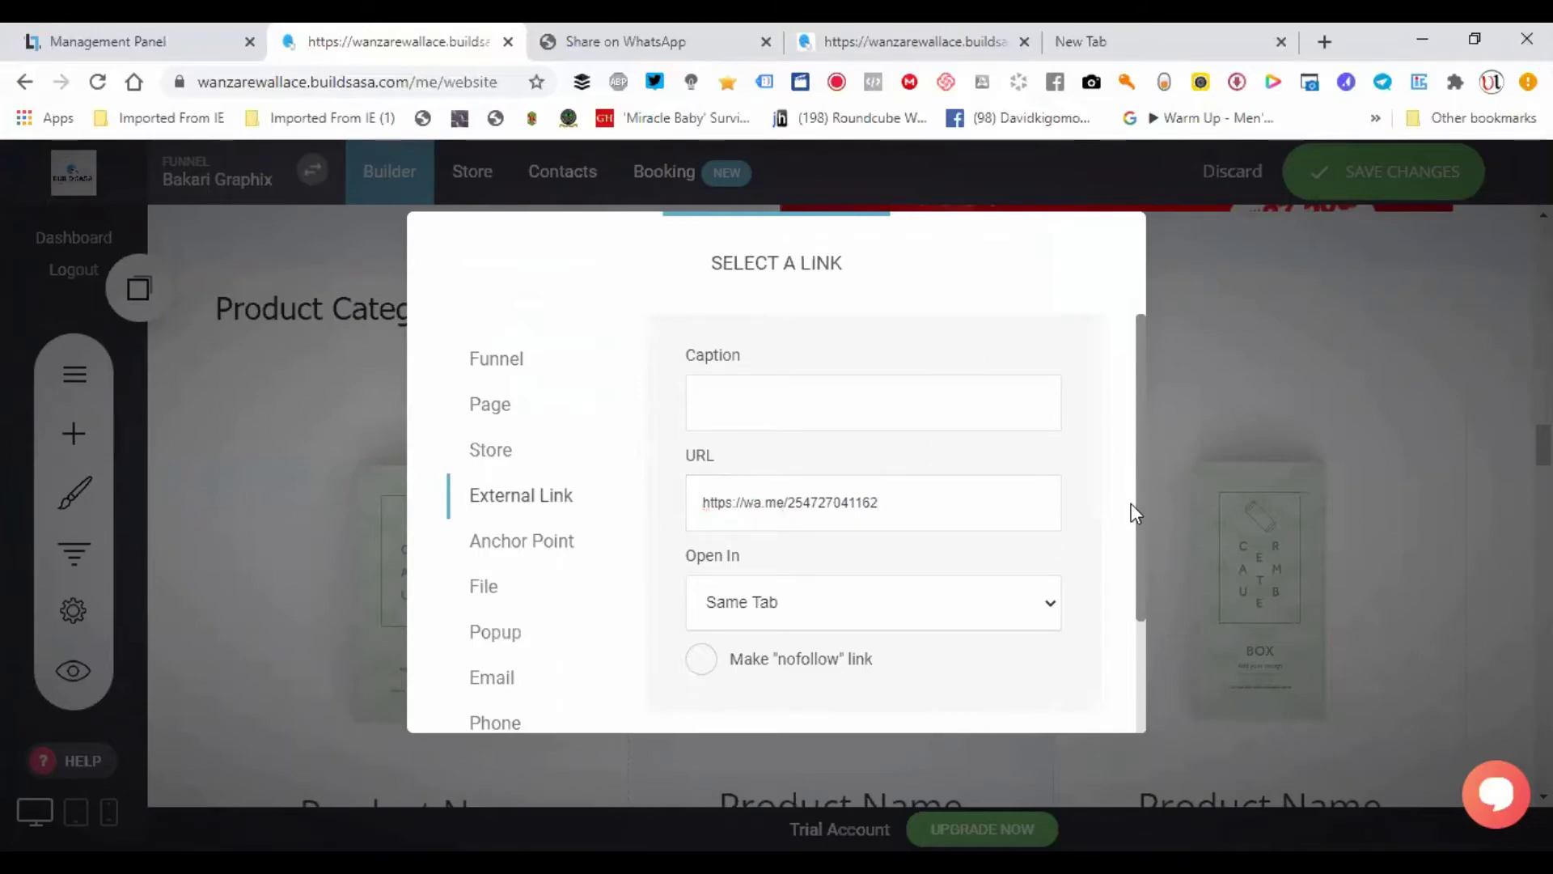
- Cancel the link selection and close Link Settings without applying it
{"action": "scroll", "coordinate": [1126, 540], "scroll_direction": "down", "scroll_amount": 2}
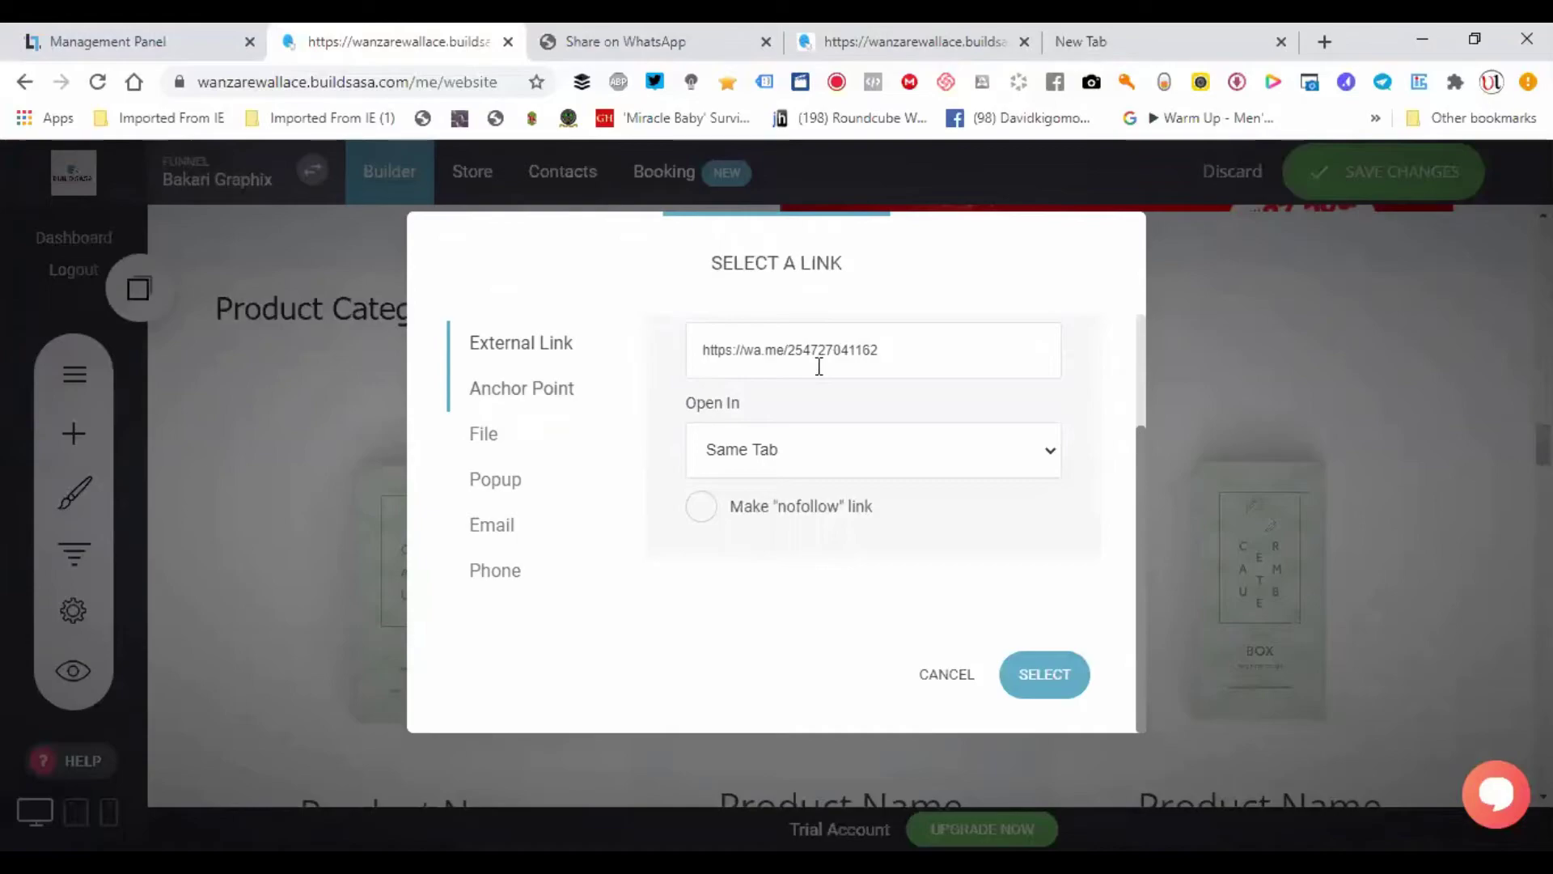
{"action": "left_click", "coordinate": [947, 675]}
{"action": "left_click", "coordinate": [1144, 493]}
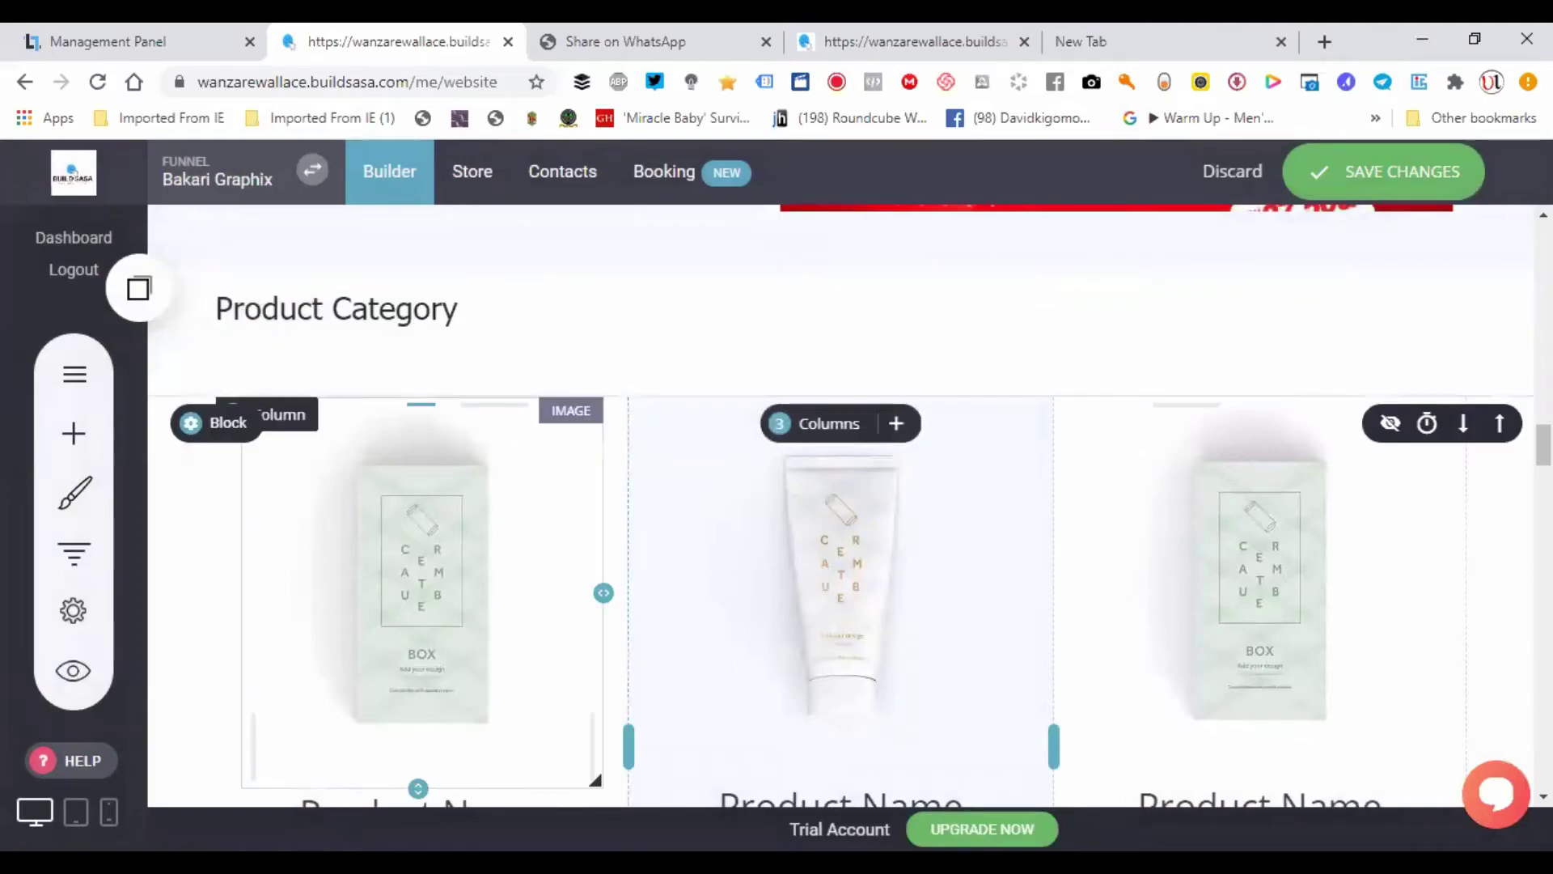
- Switch back to the project settings tab showing the Billing plans
{"action": "scroll", "coordinate": [946, 453], "scroll_direction": "up", "scroll_amount": 5}
{"action": "scroll", "coordinate": [947, 453], "scroll_direction": "down", "scroll_amount": 8}
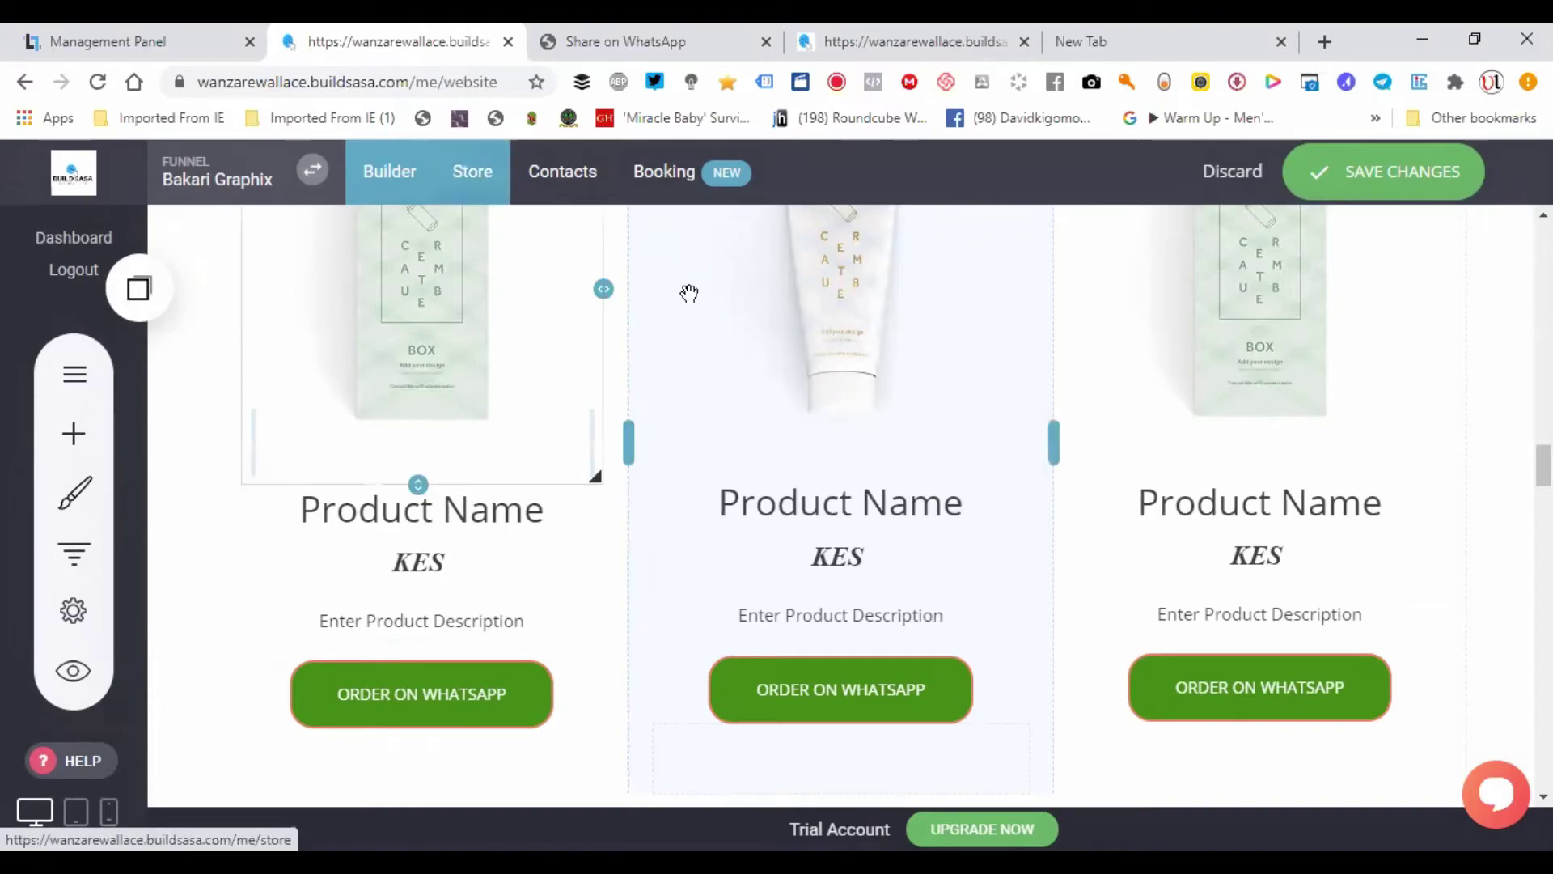
{"action": "left_click", "coordinate": [1014, 34]}
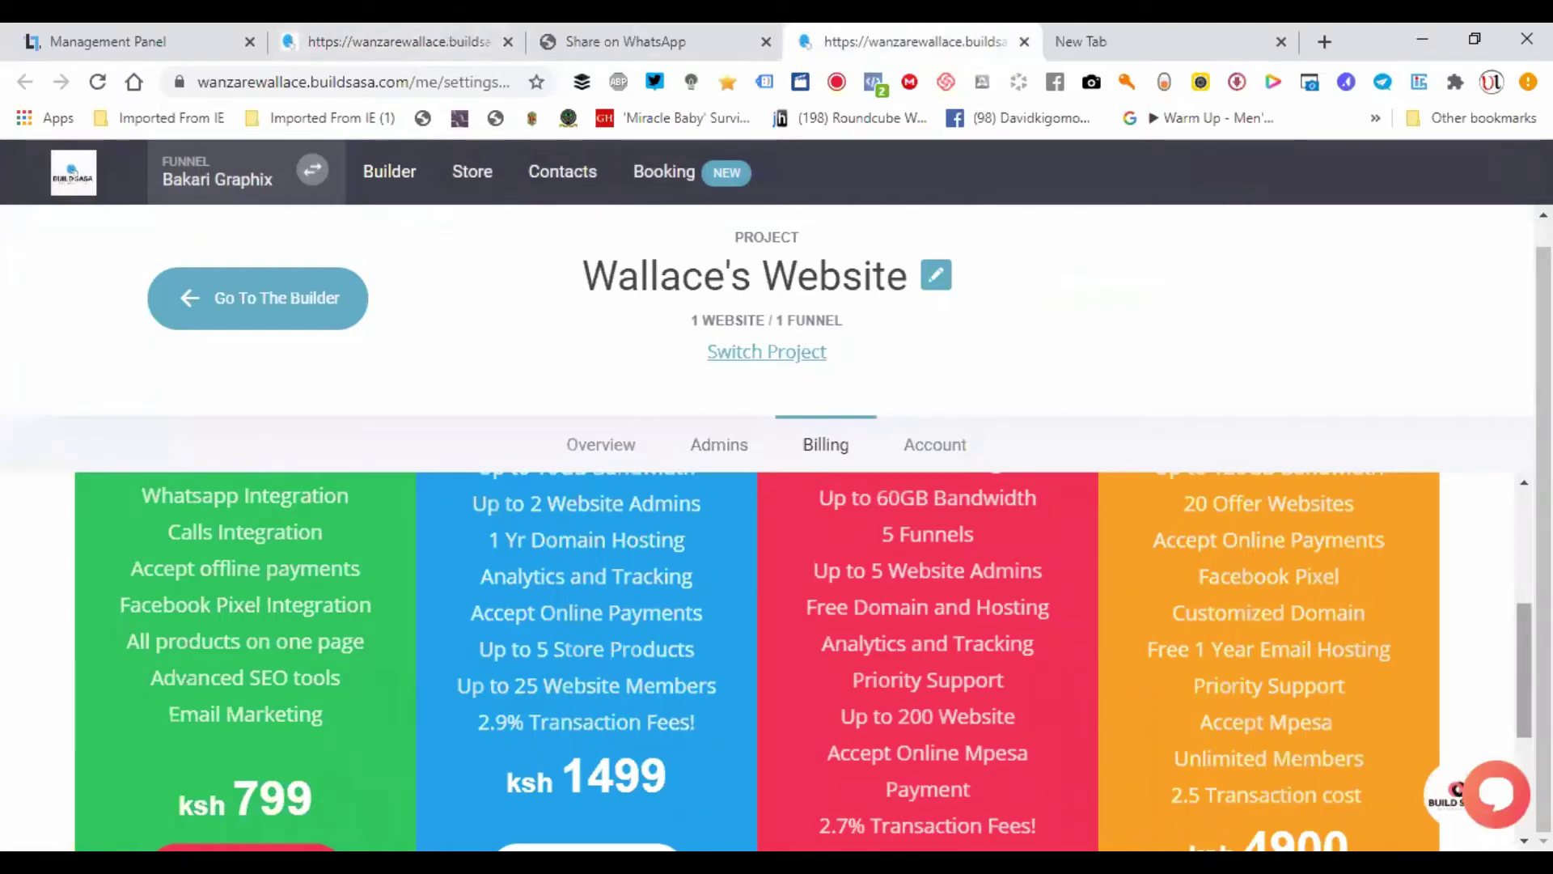
{"action": "scroll", "coordinate": [1512, 597], "scroll_direction": "up", "scroll_amount": 2}
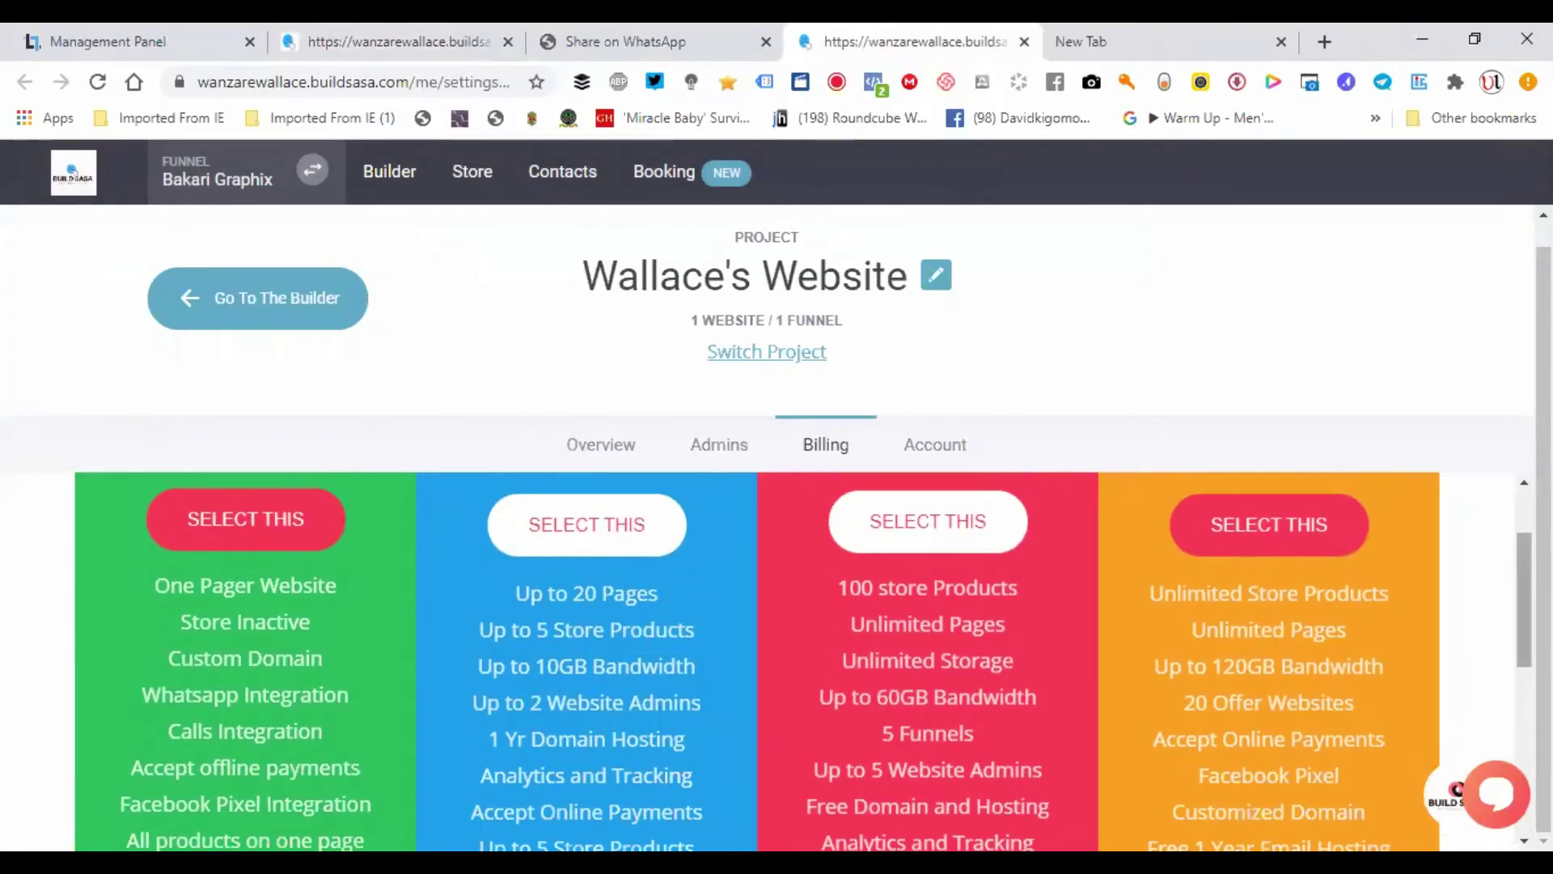
{"action": "scroll", "coordinate": [838, 672], "scroll_direction": "up", "scroll_amount": 1}
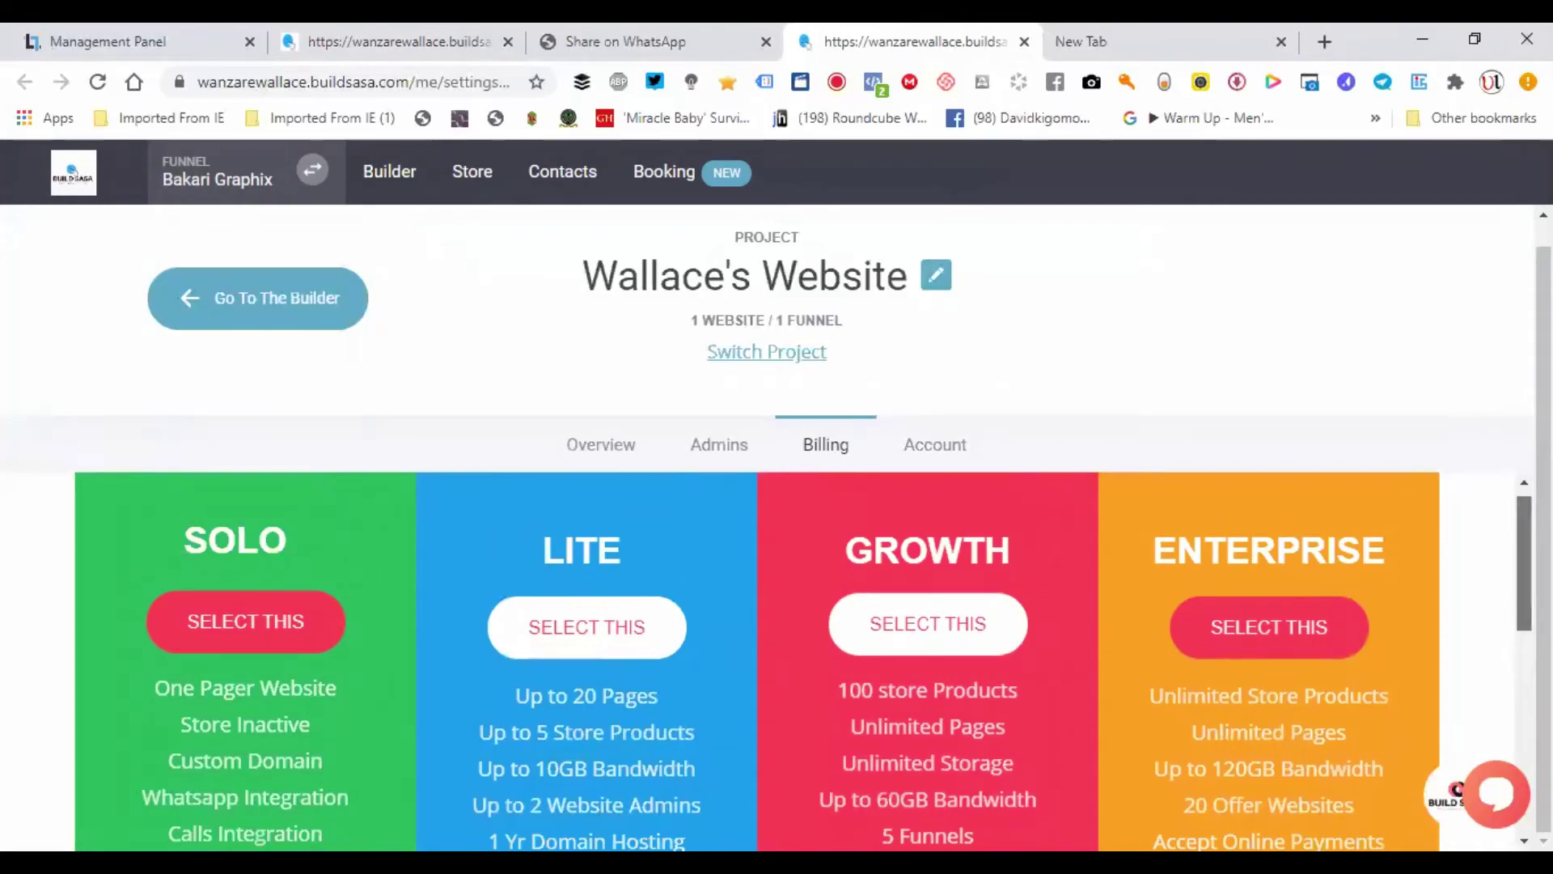
{"action": "scroll", "coordinate": [757, 661], "scroll_direction": "down", "scroll_amount": 1}
{"action": "scroll", "coordinate": [764, 570], "scroll_direction": "down", "scroll_amount": 1}
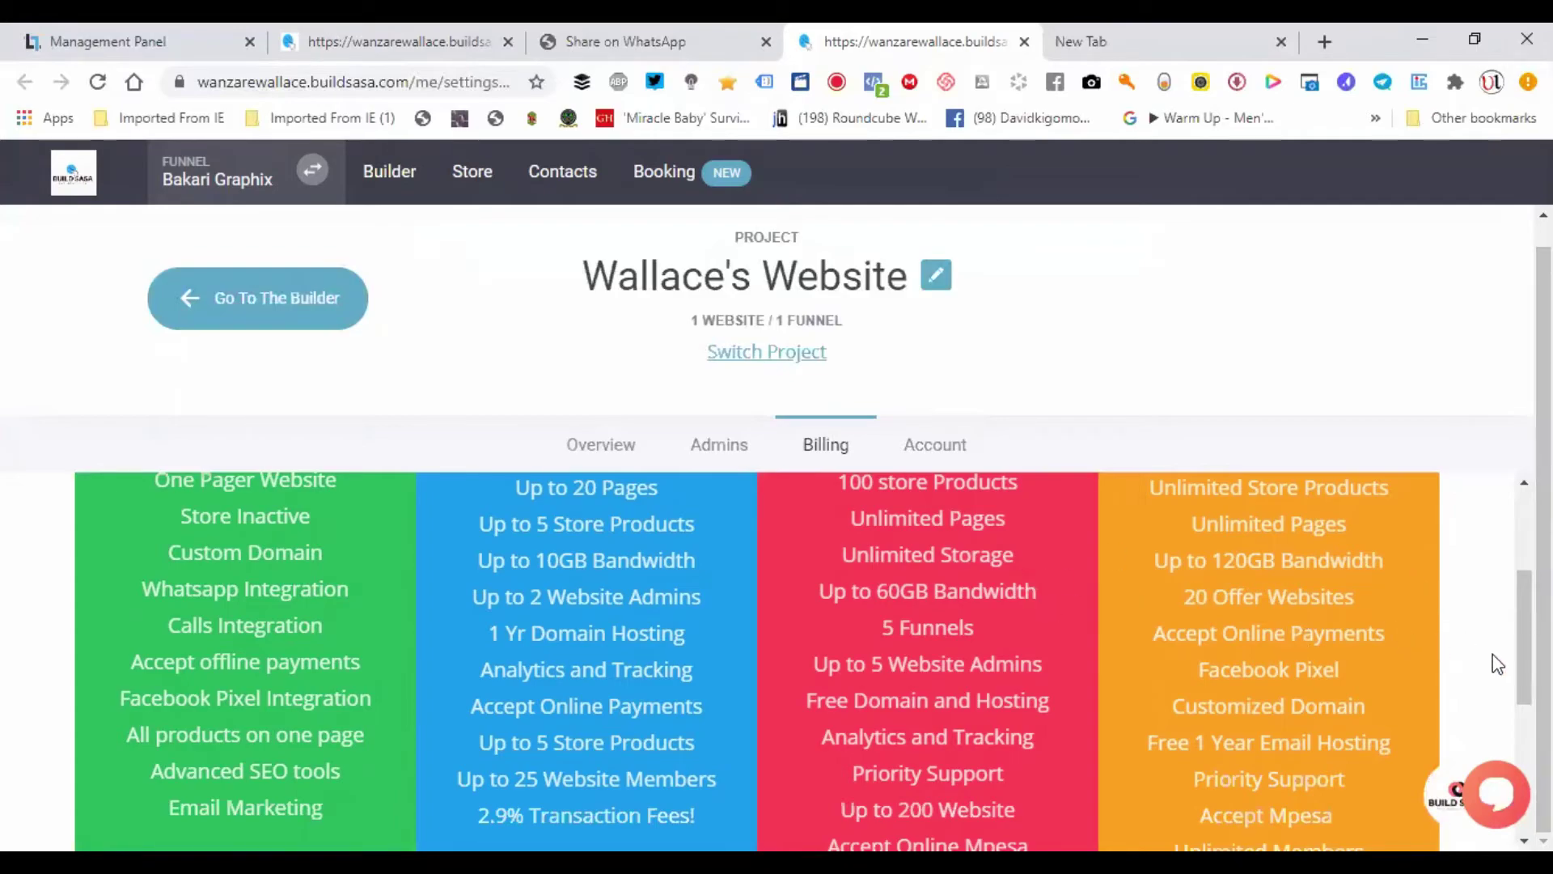
{"action": "scroll", "coordinate": [1524, 639], "scroll_direction": "up", "scroll_amount": 3}
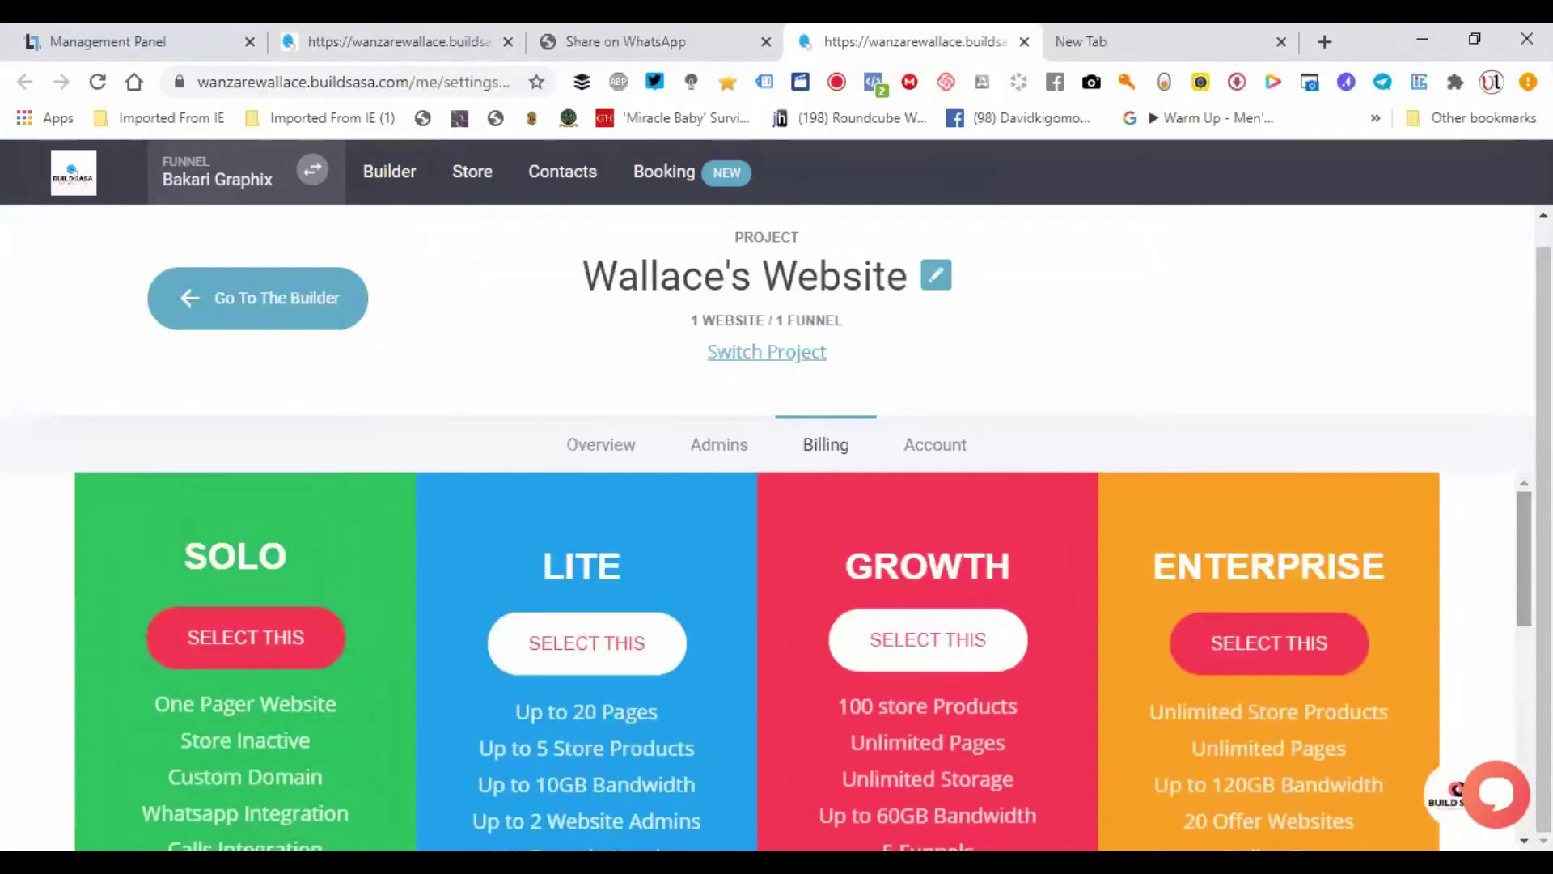
{"action": "scroll", "coordinate": [1524, 639], "scroll_direction": "down", "scroll_amount": 2}
{"action": "scroll", "coordinate": [1511, 594], "scroll_direction": "up", "scroll_amount": 1}
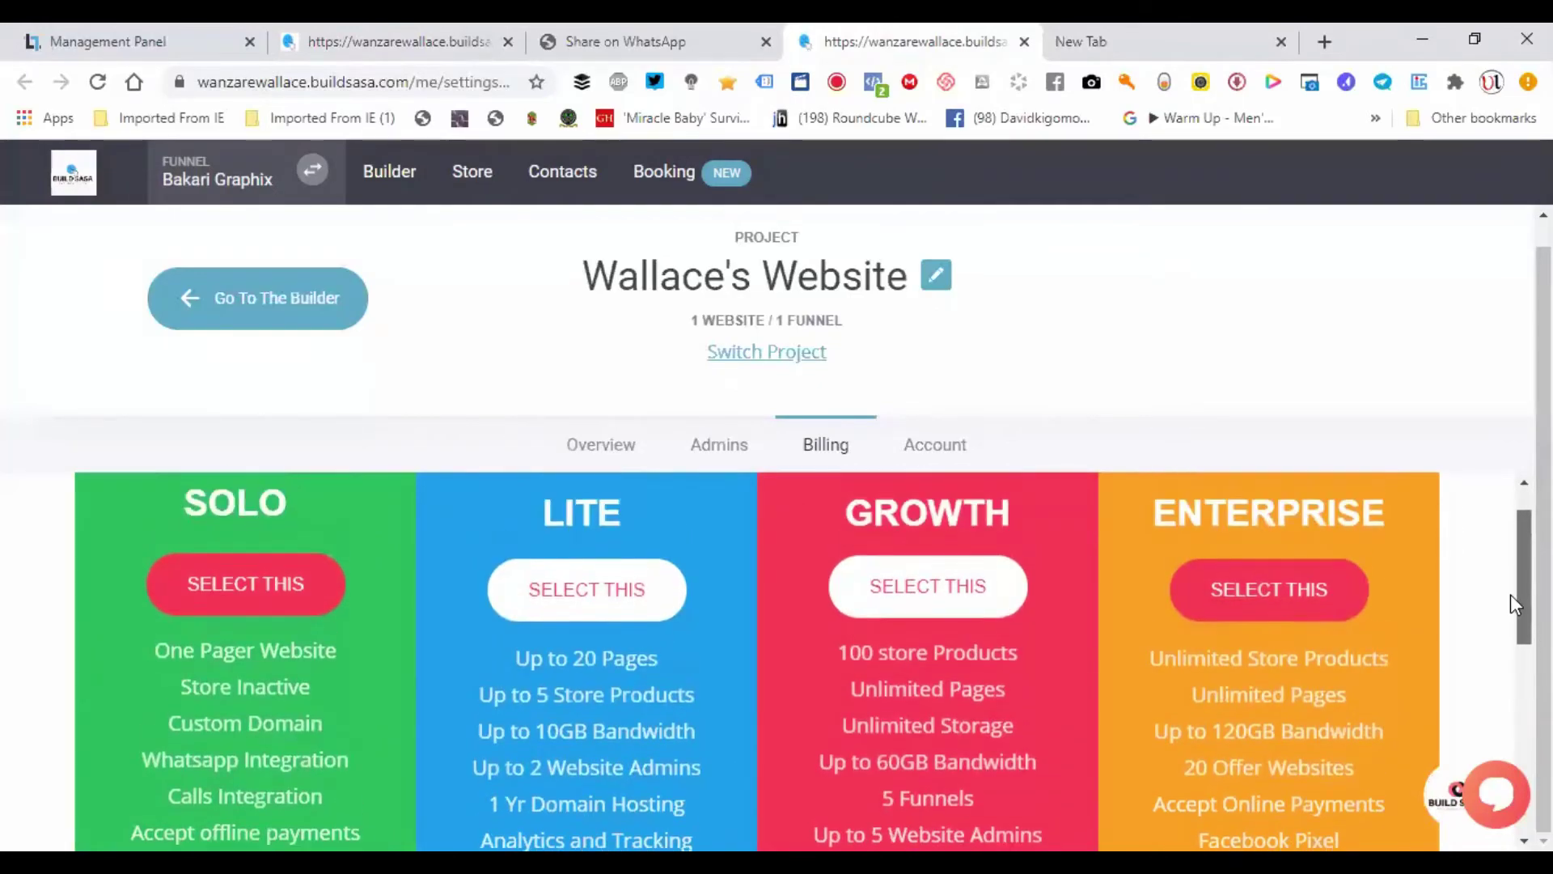
{"action": "scroll", "coordinate": [1511, 593], "scroll_direction": "down", "scroll_amount": 5}
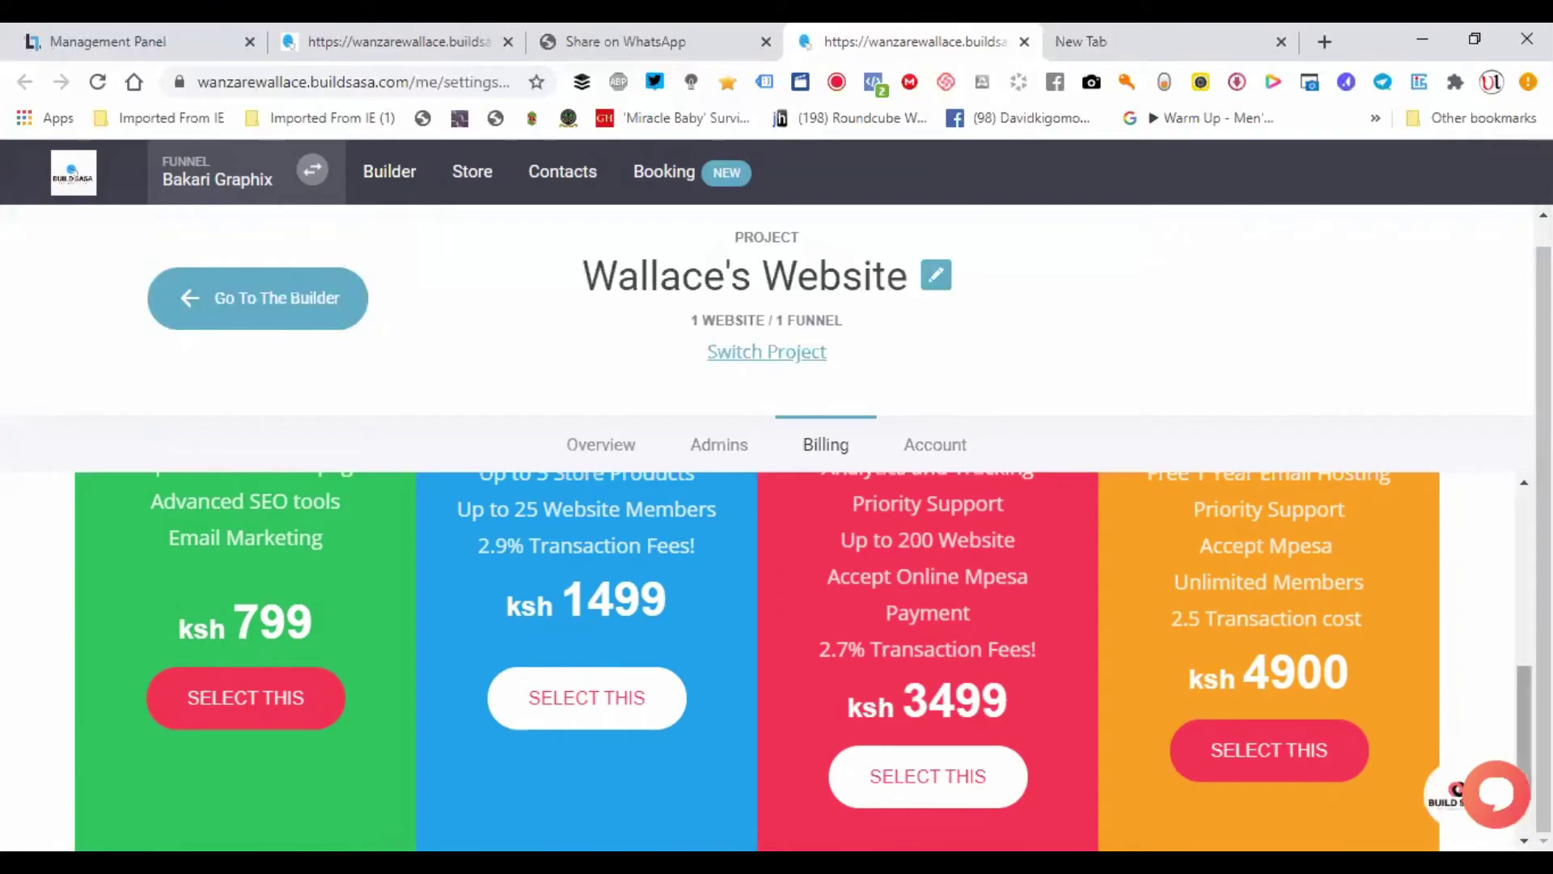
{"action": "left_click_drag", "start_coordinate": [1524, 712], "coordinate": [1524, 558]}
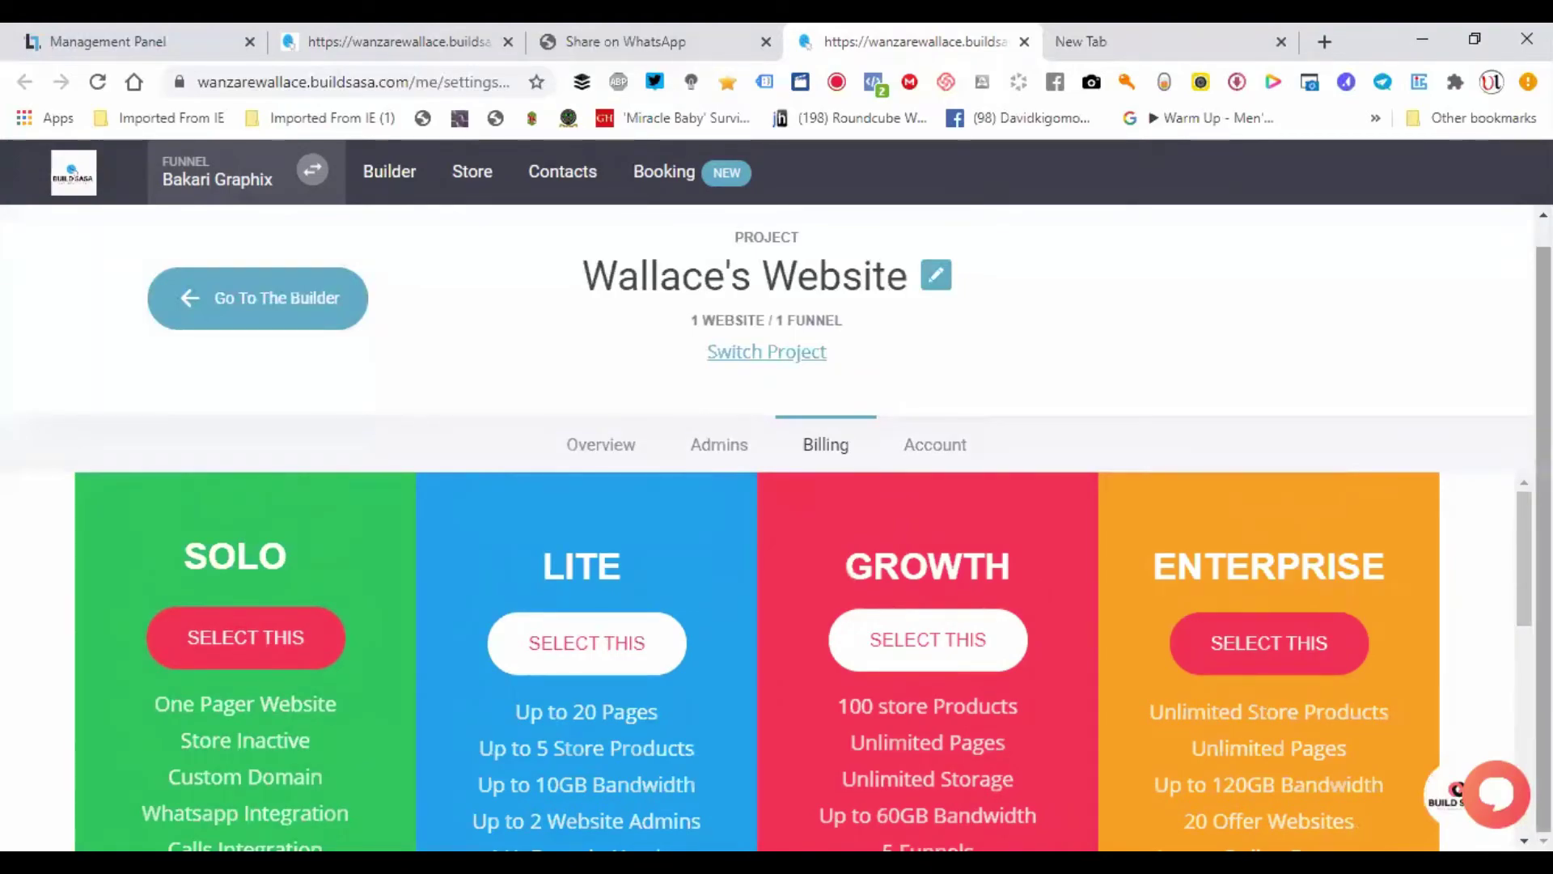
{"action": "scroll", "coordinate": [776, 485], "scroll_direction": "up", "scroll_amount": 1}
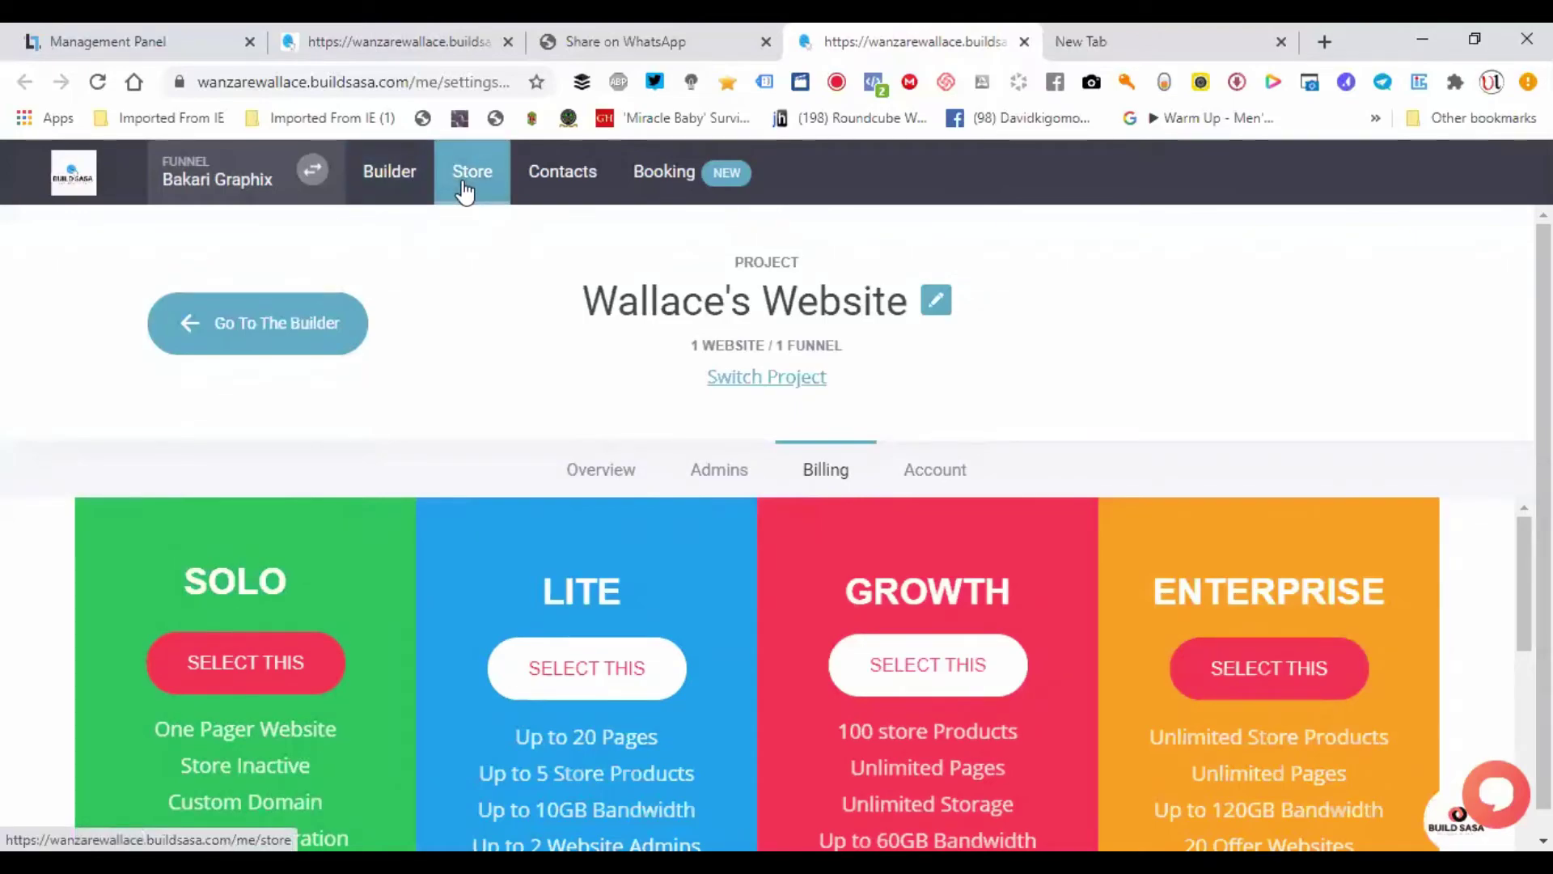
- Open Store and confirm YES to activate the disabled online store
{"action": "left_click", "coordinate": [465, 193]}
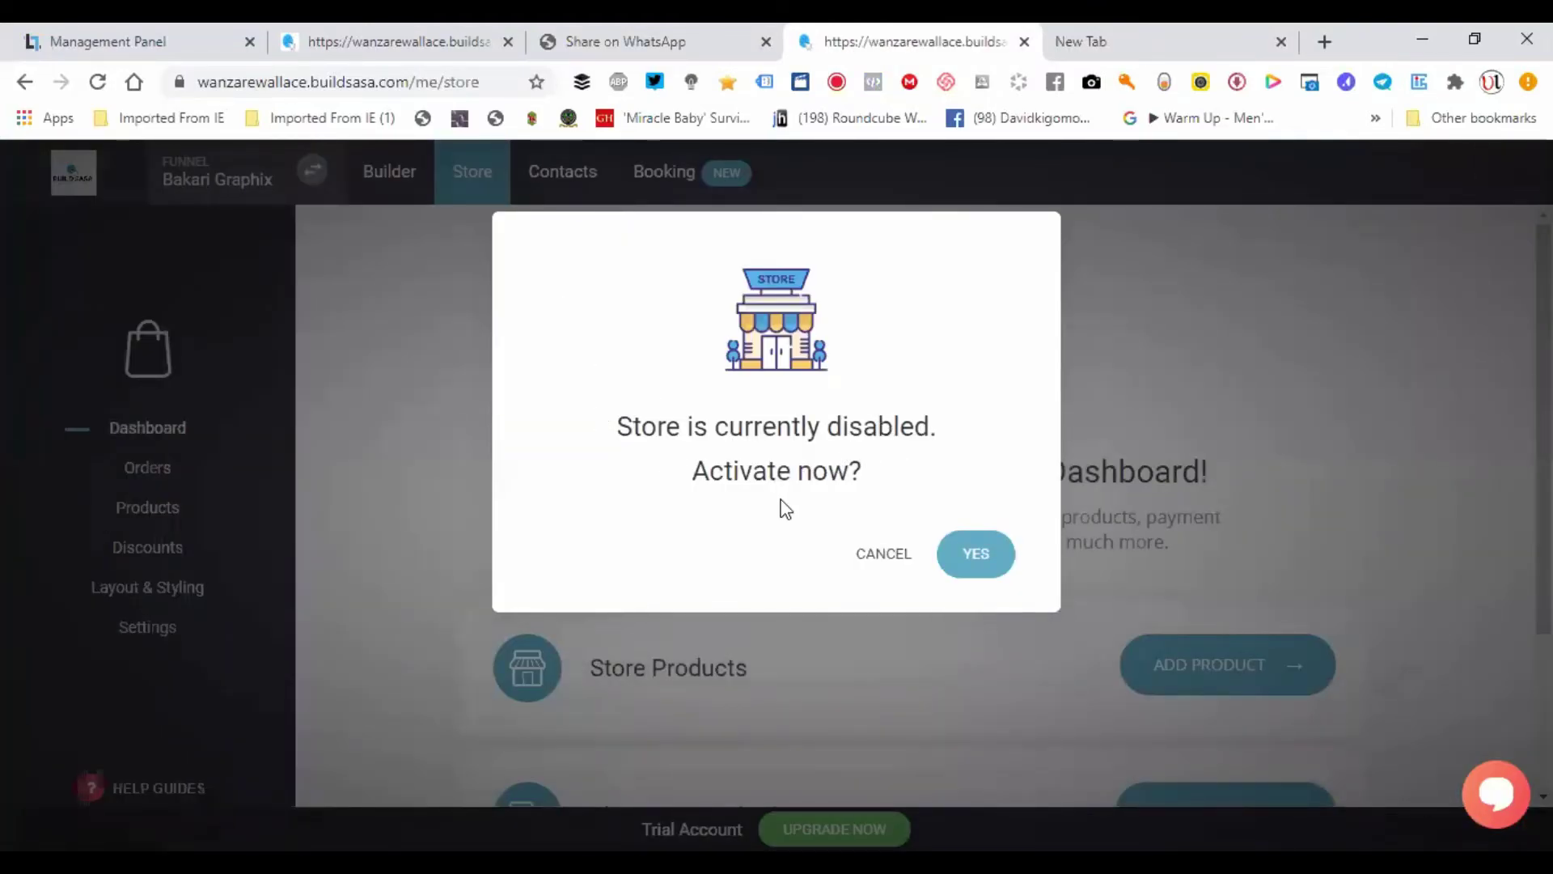
{"action": "left_click", "coordinate": [977, 556]}
{"action": "scroll", "coordinate": [981, 567], "scroll_direction": "down", "scroll_amount": 1}
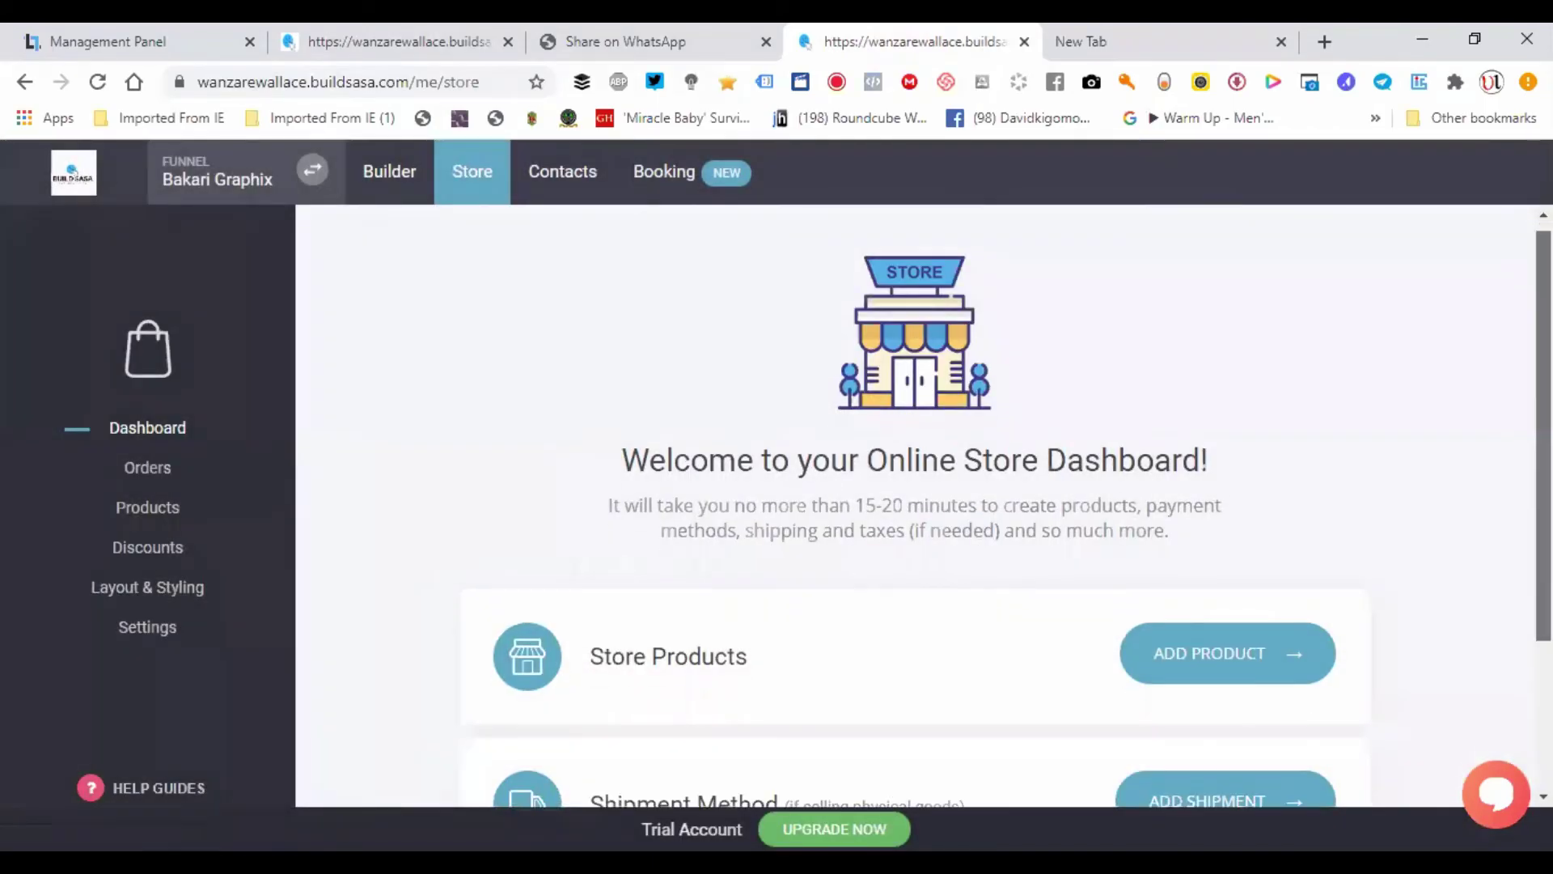
- Add a new Physical Product from the store's Products page
{"action": "left_click", "coordinate": [1210, 584]}
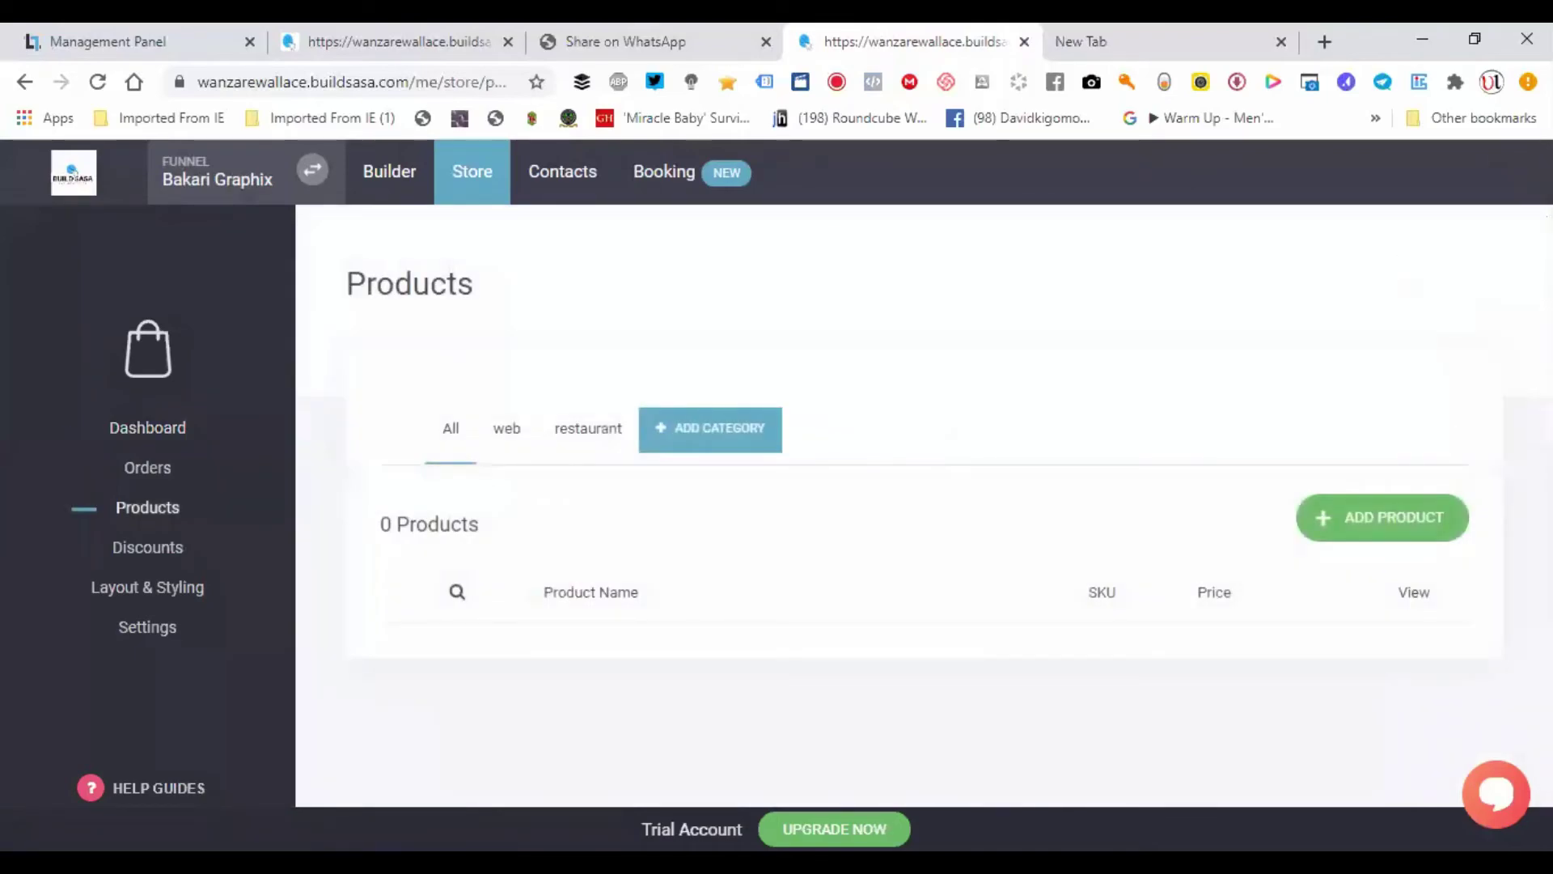
{"action": "left_click", "coordinate": [1356, 521]}
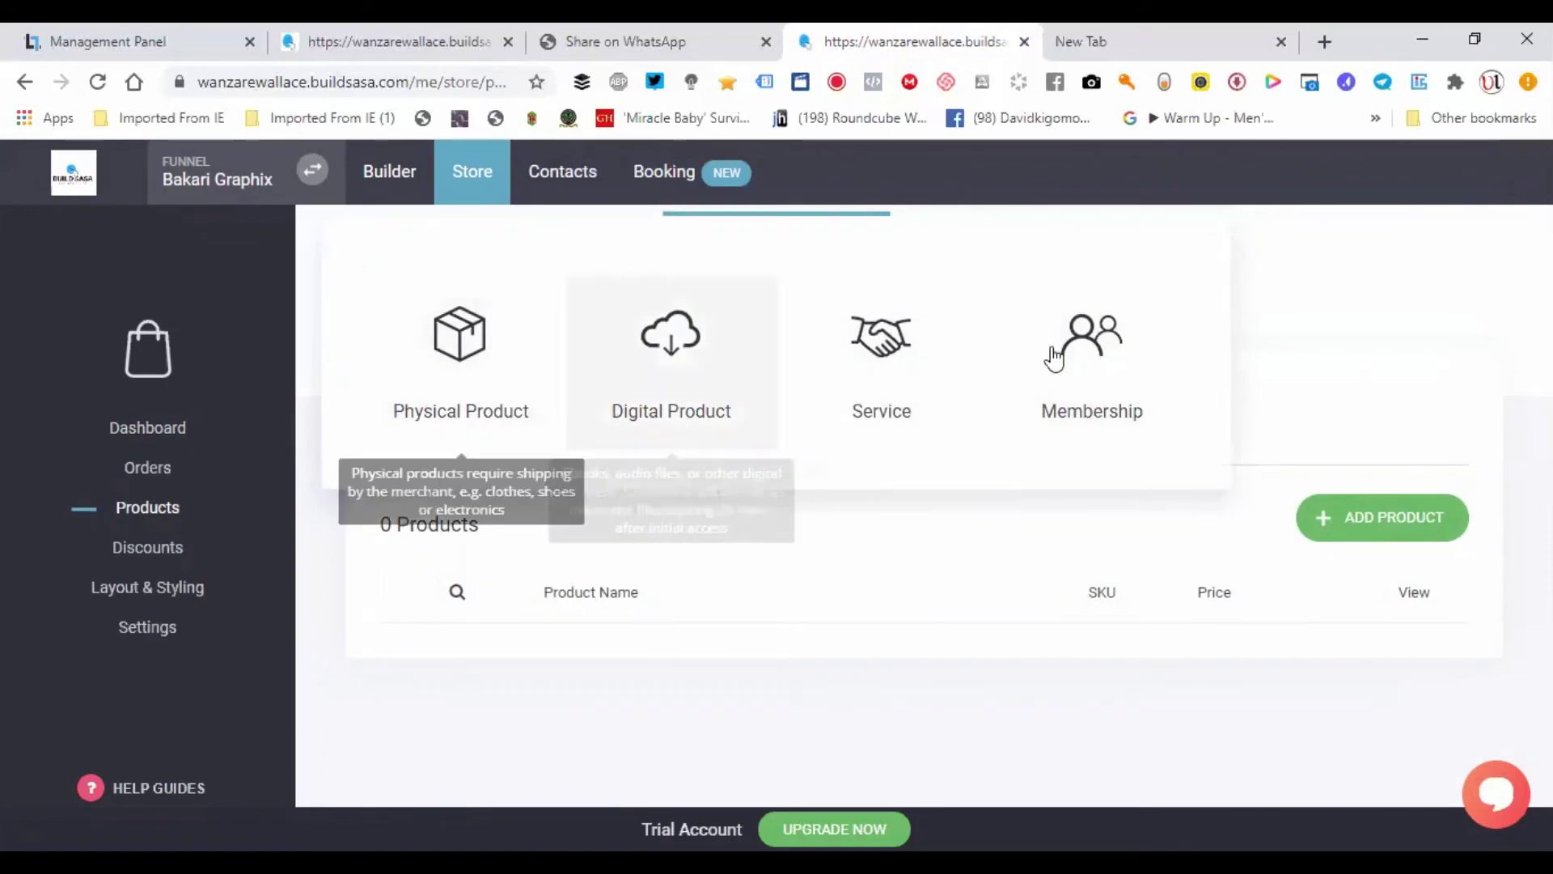
{"action": "left_click", "coordinate": [495, 371]}
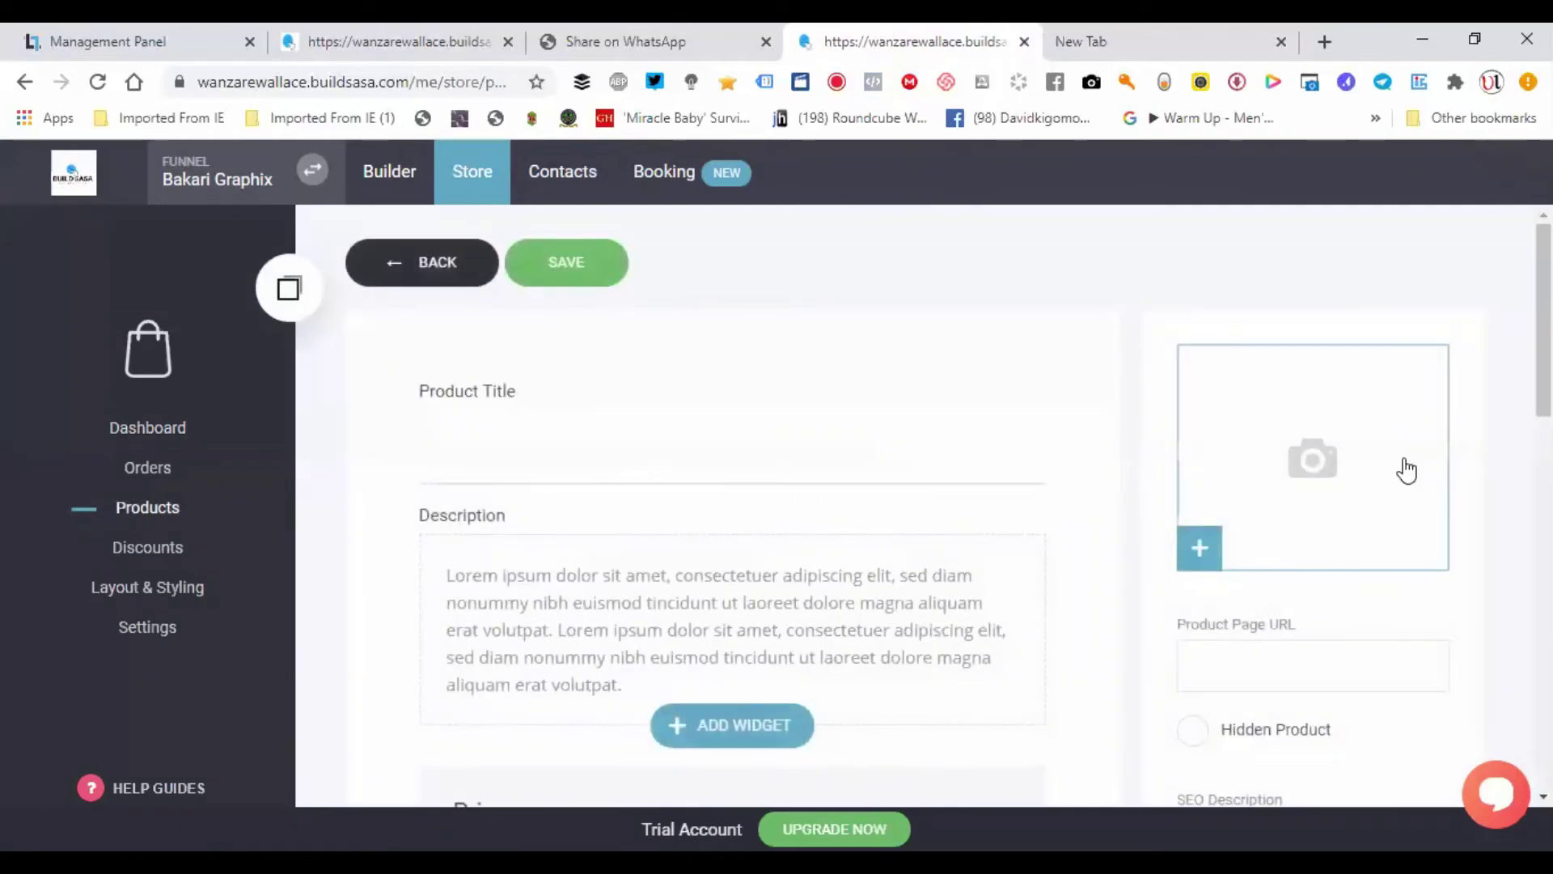
- Title the product Chocolate Gateu, leaving the description and product image empty
{"action": "left_click", "coordinate": [560, 452]}
{"action": "left_click", "coordinate": [560, 452]}
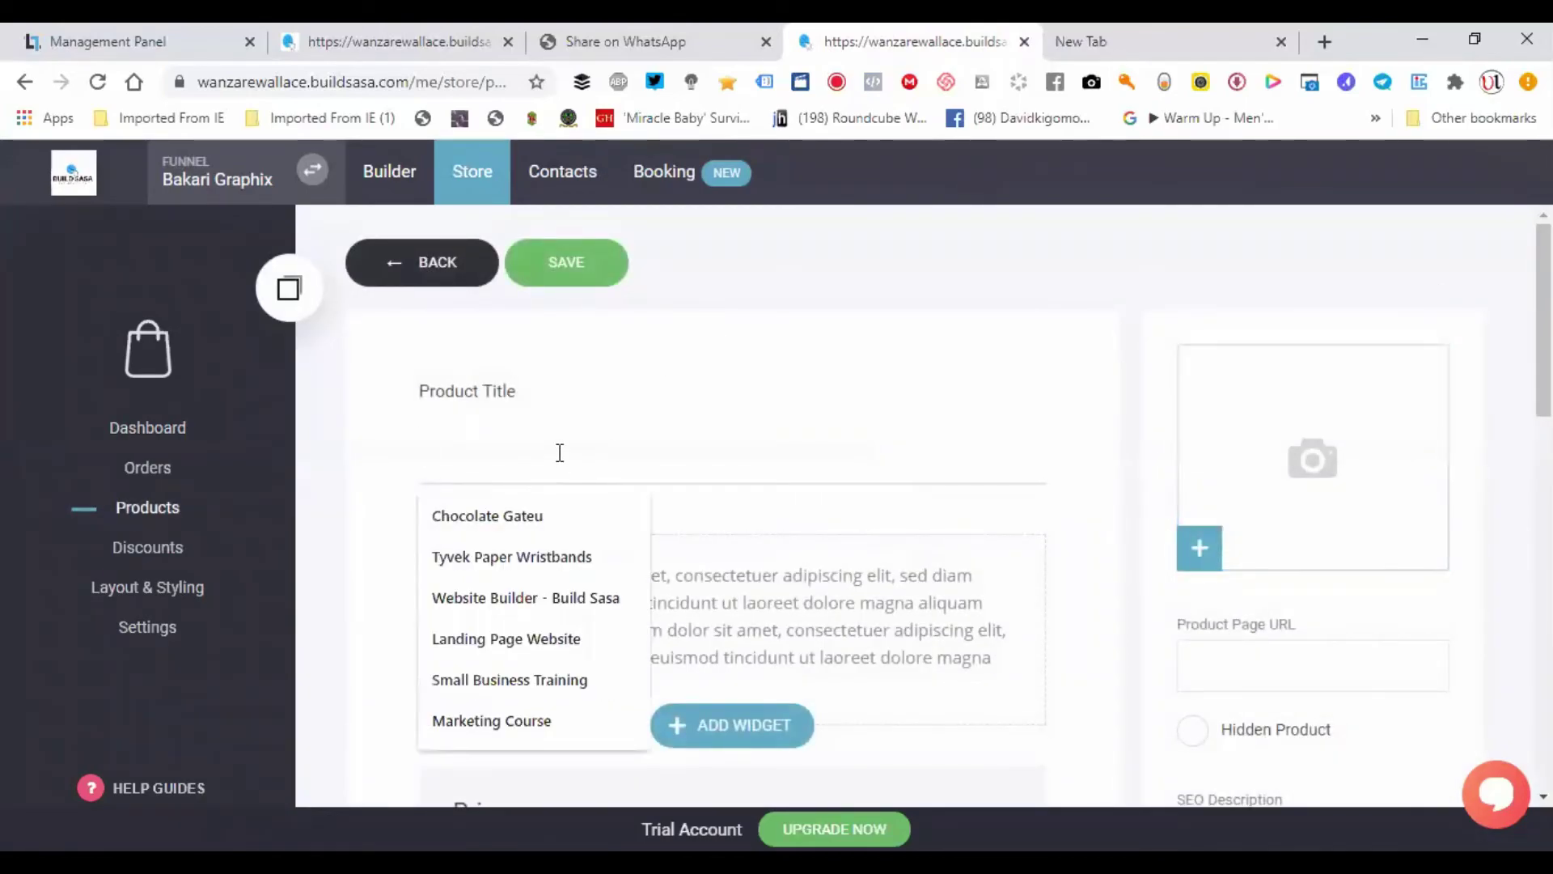
{"action": "left_click", "coordinate": [521, 516]}
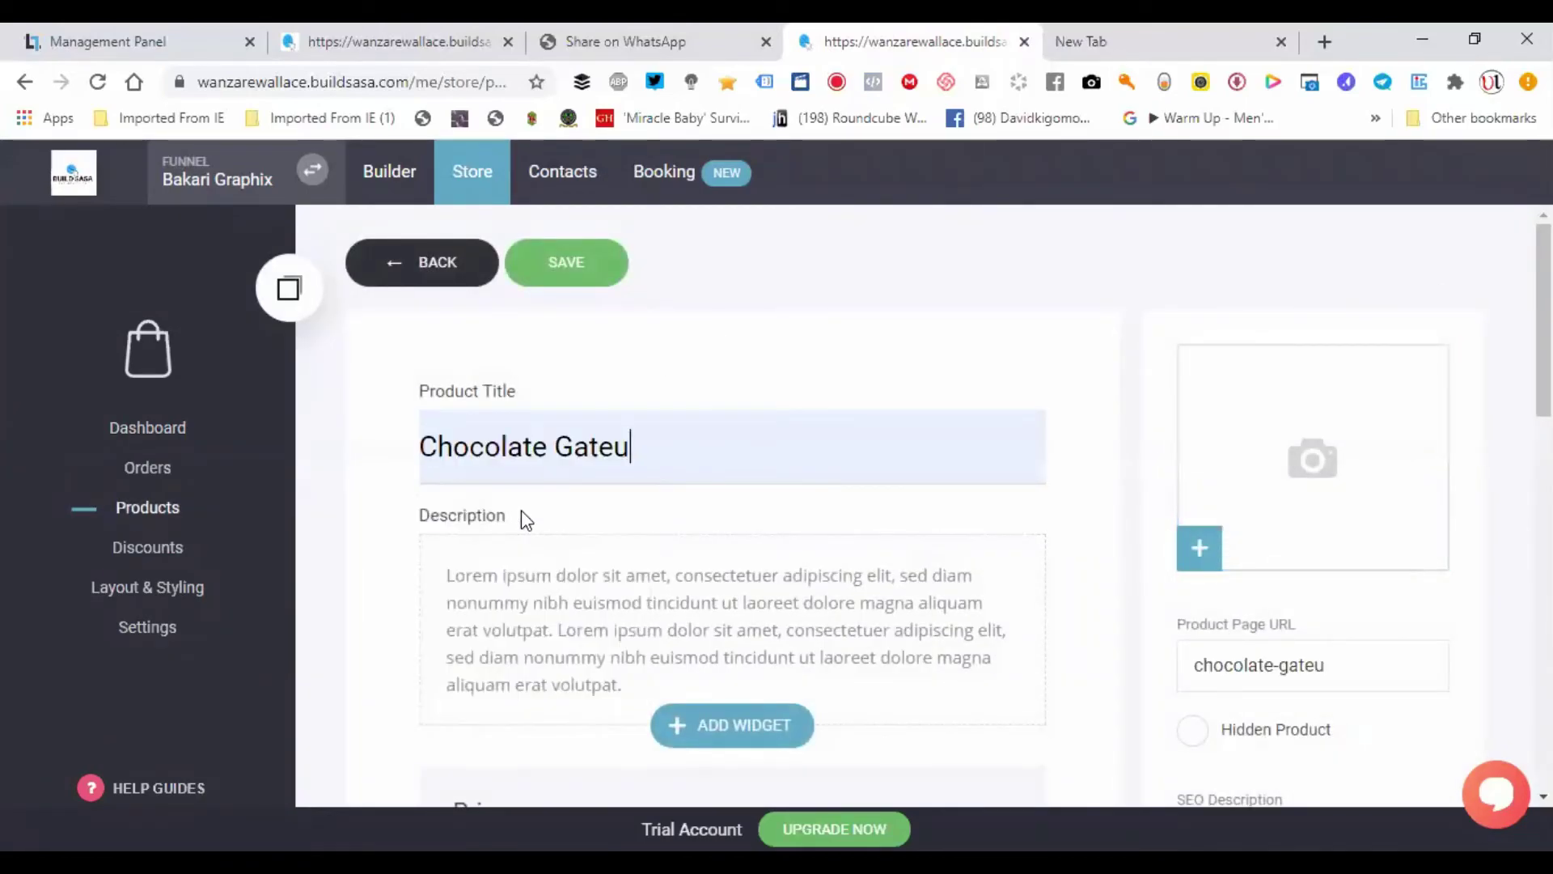
{"action": "left_click", "coordinate": [616, 617]}
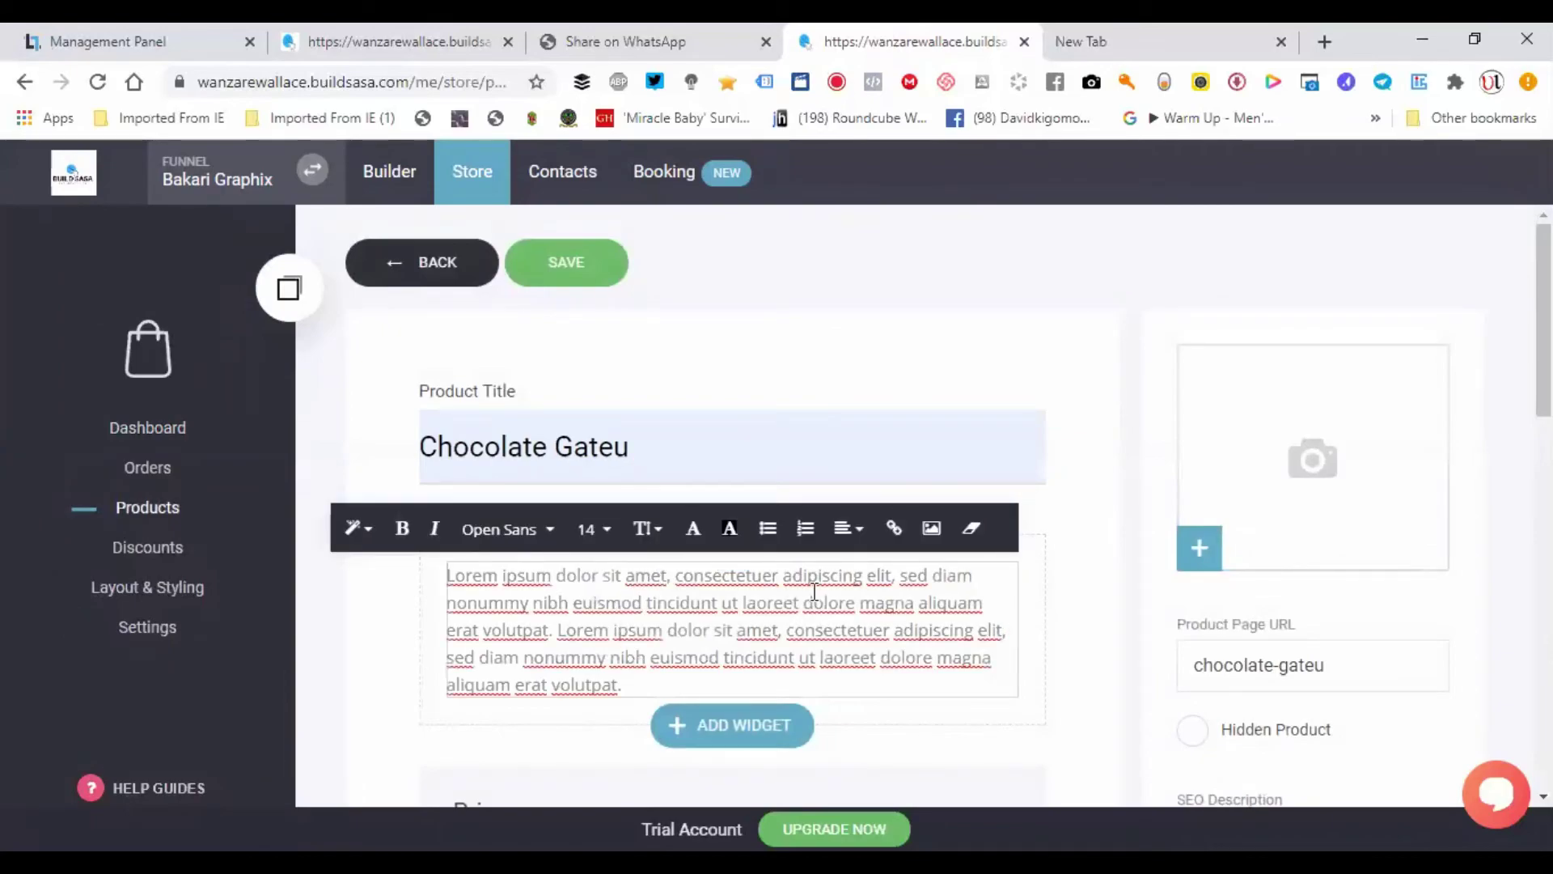
{"action": "left_click", "coordinate": [1216, 275]}
{"action": "left_click", "coordinate": [1260, 417]}
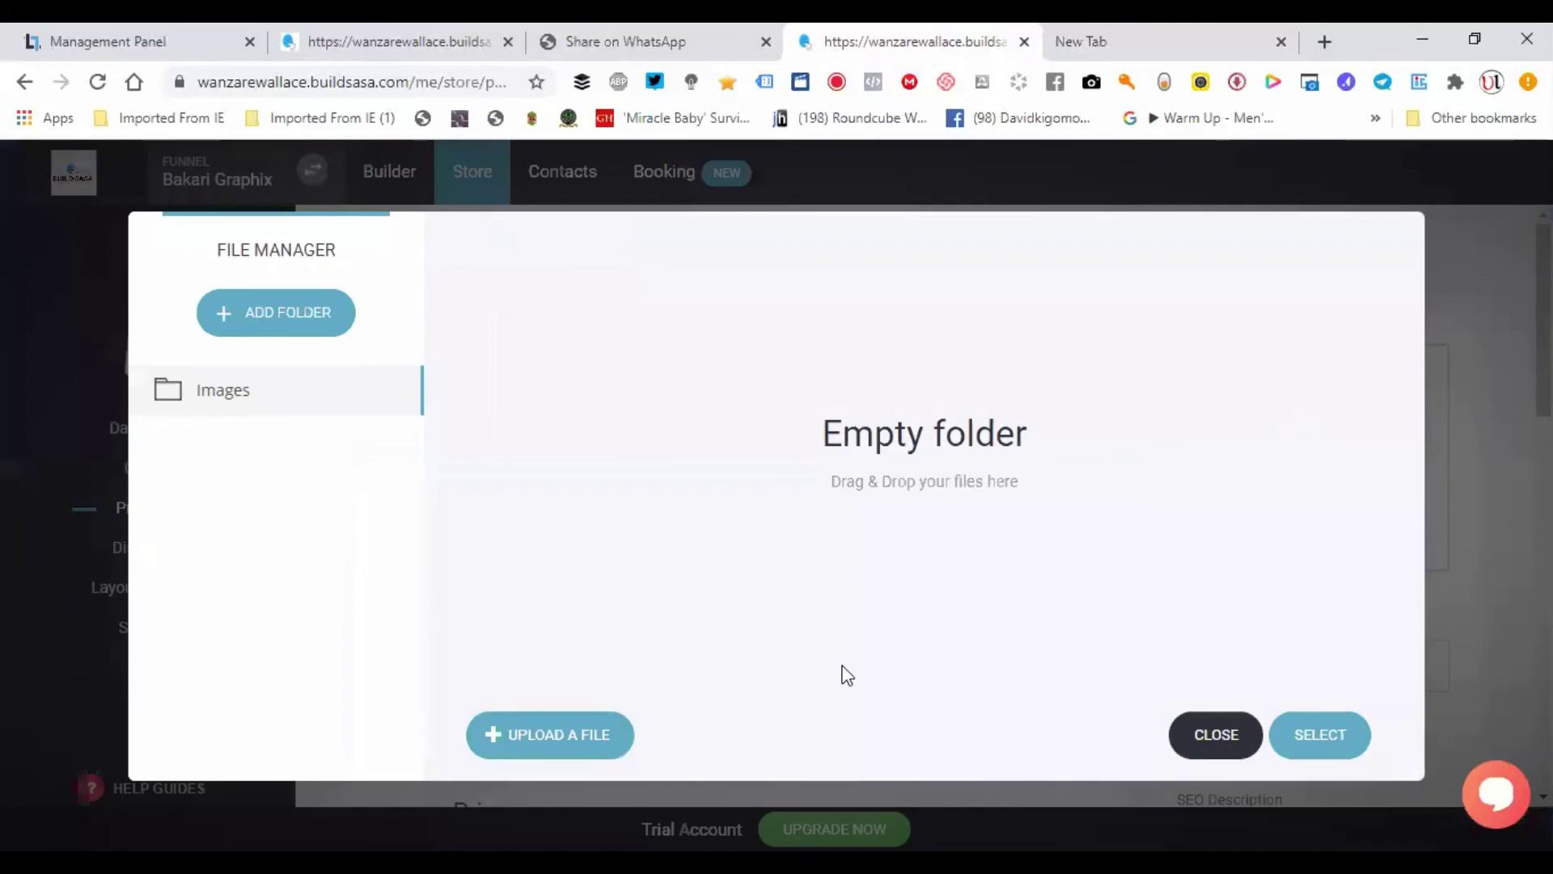
{"action": "left_click", "coordinate": [1217, 734]}
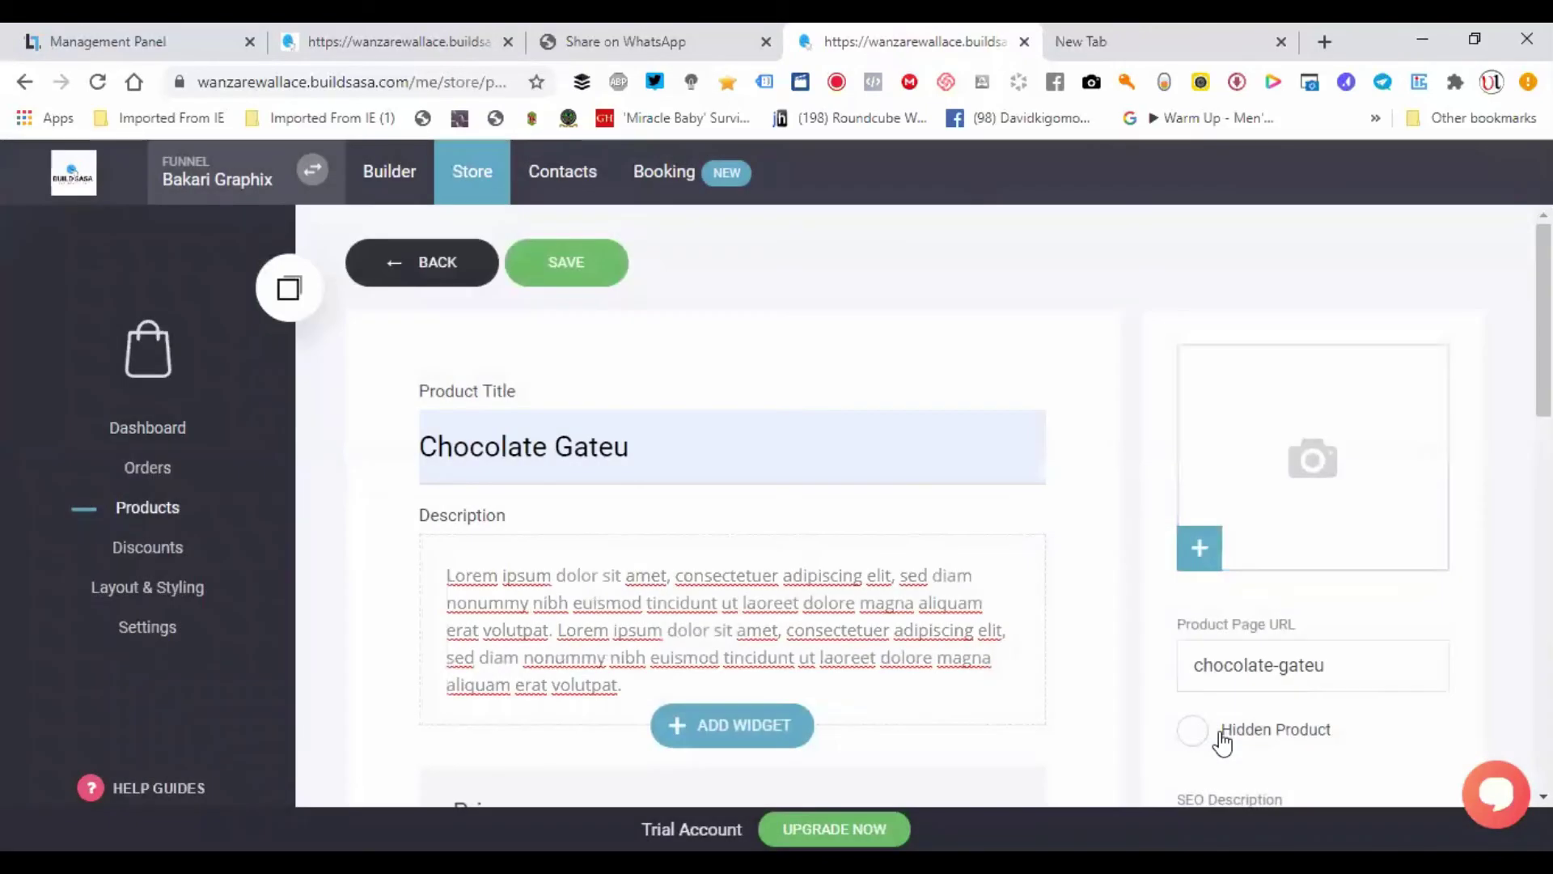
- Set Available in Stock to 100, then head to store Settings
{"action": "scroll", "coordinate": [1216, 735], "scroll_direction": "down", "scroll_amount": 10}
{"action": "scroll", "coordinate": [777, 501], "scroll_direction": "down", "scroll_amount": 4}
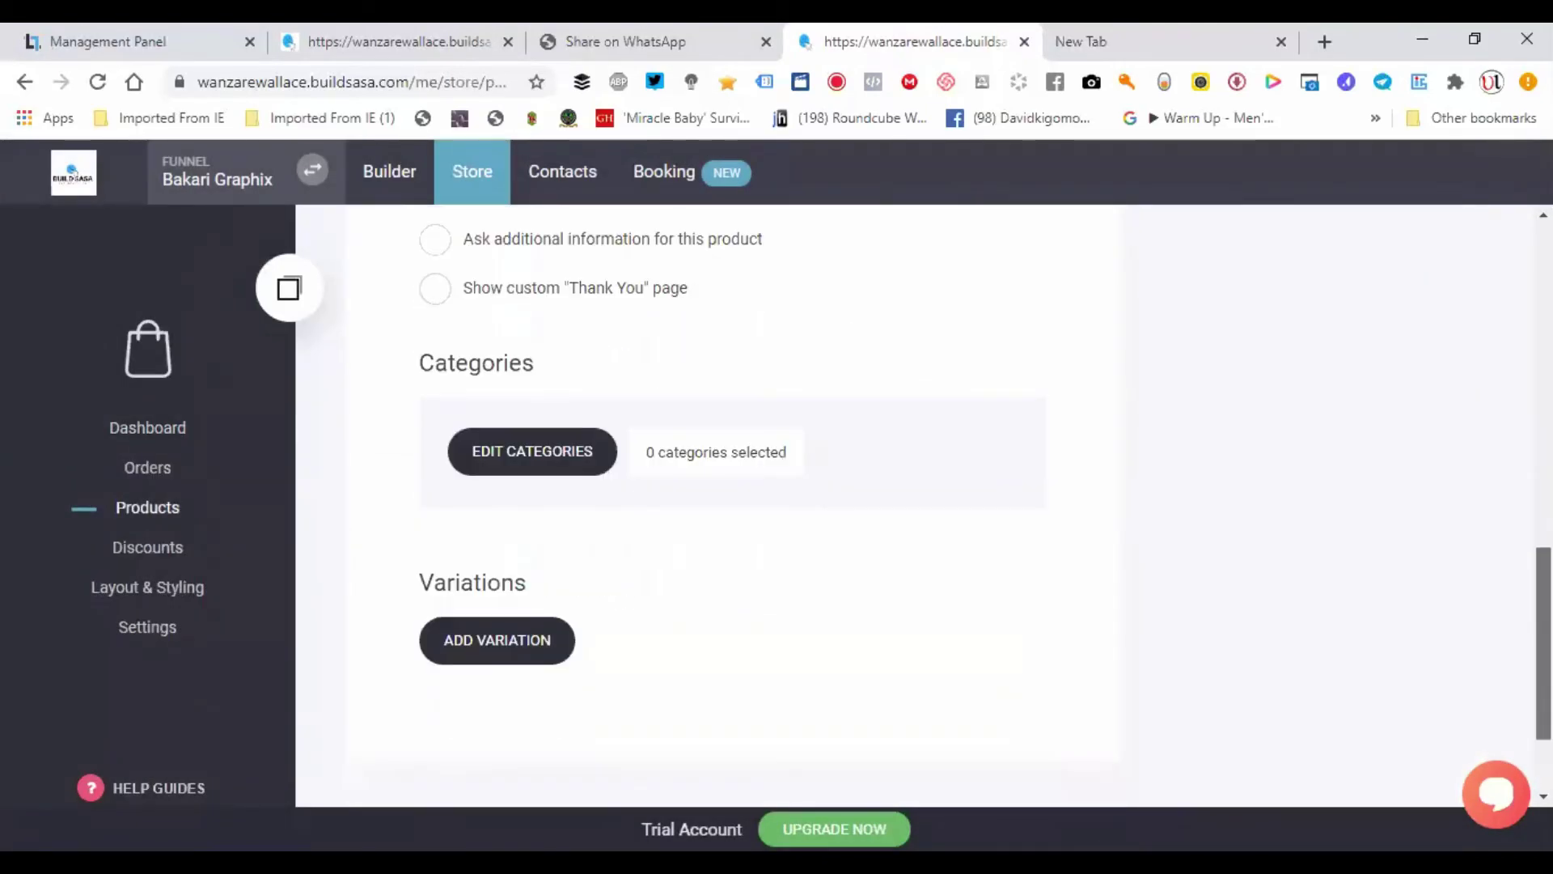
{"action": "scroll", "coordinate": [777, 502], "scroll_direction": "up", "scroll_amount": 4}
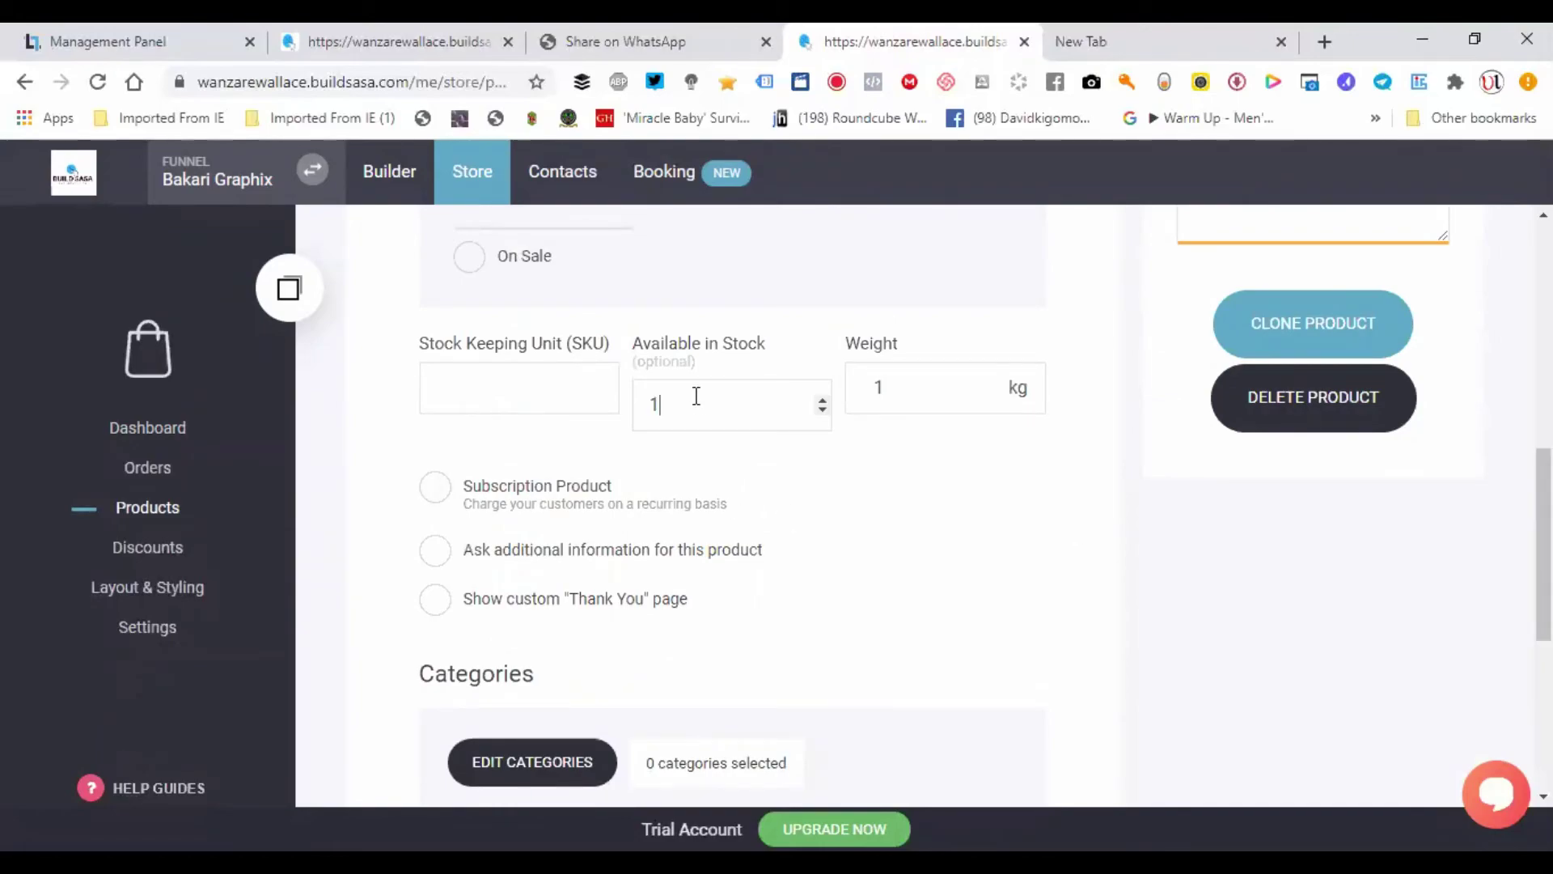
{"action": "type", "text": "00"}
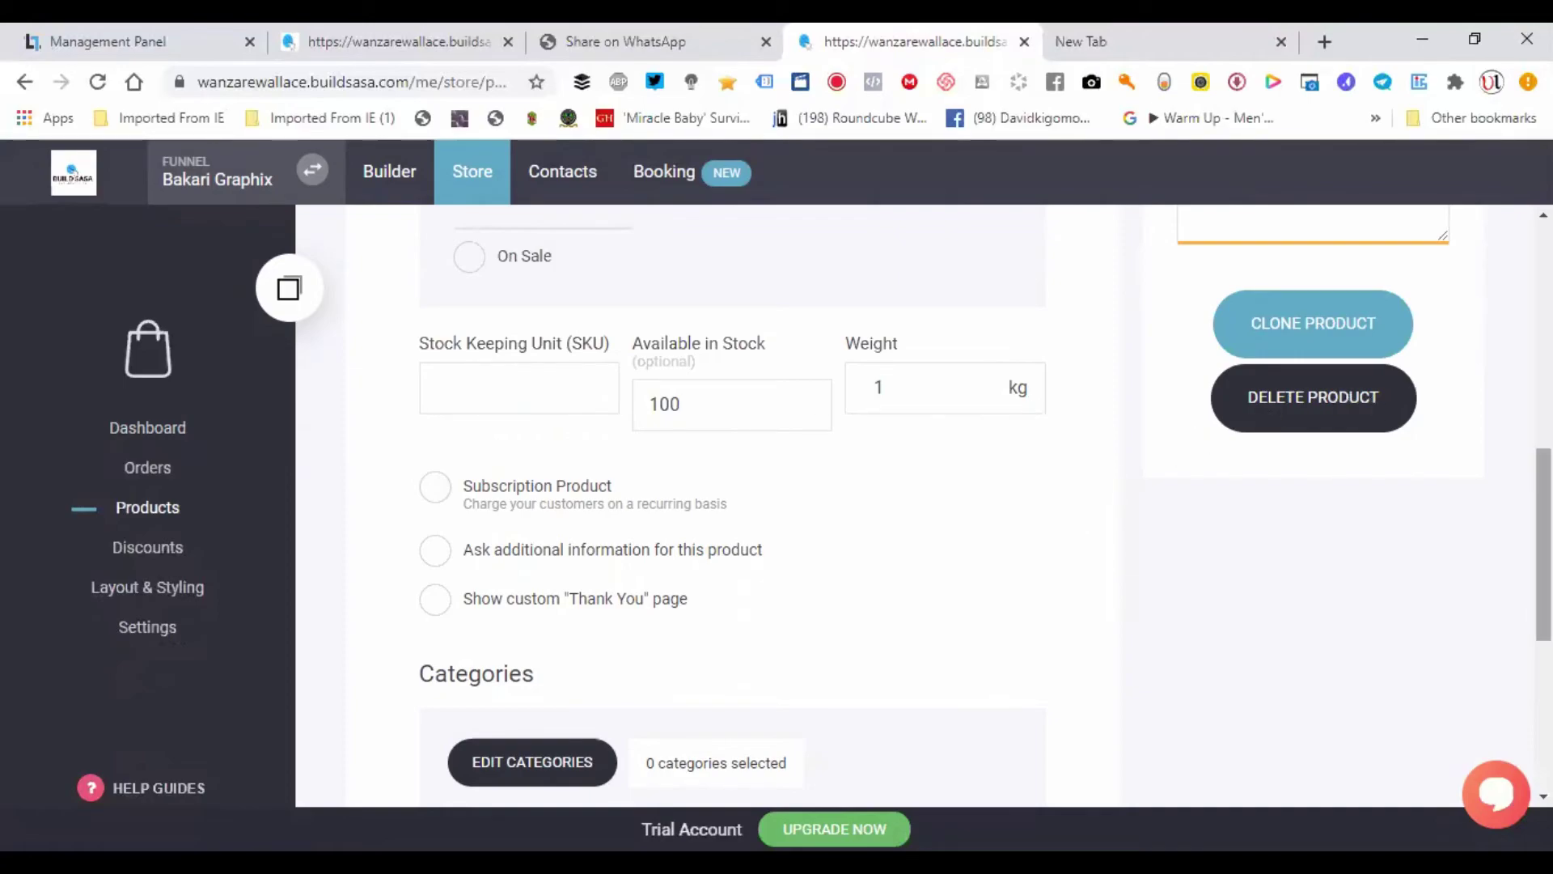
{"action": "scroll", "coordinate": [1544, 543], "scroll_direction": "down", "scroll_amount": 3}
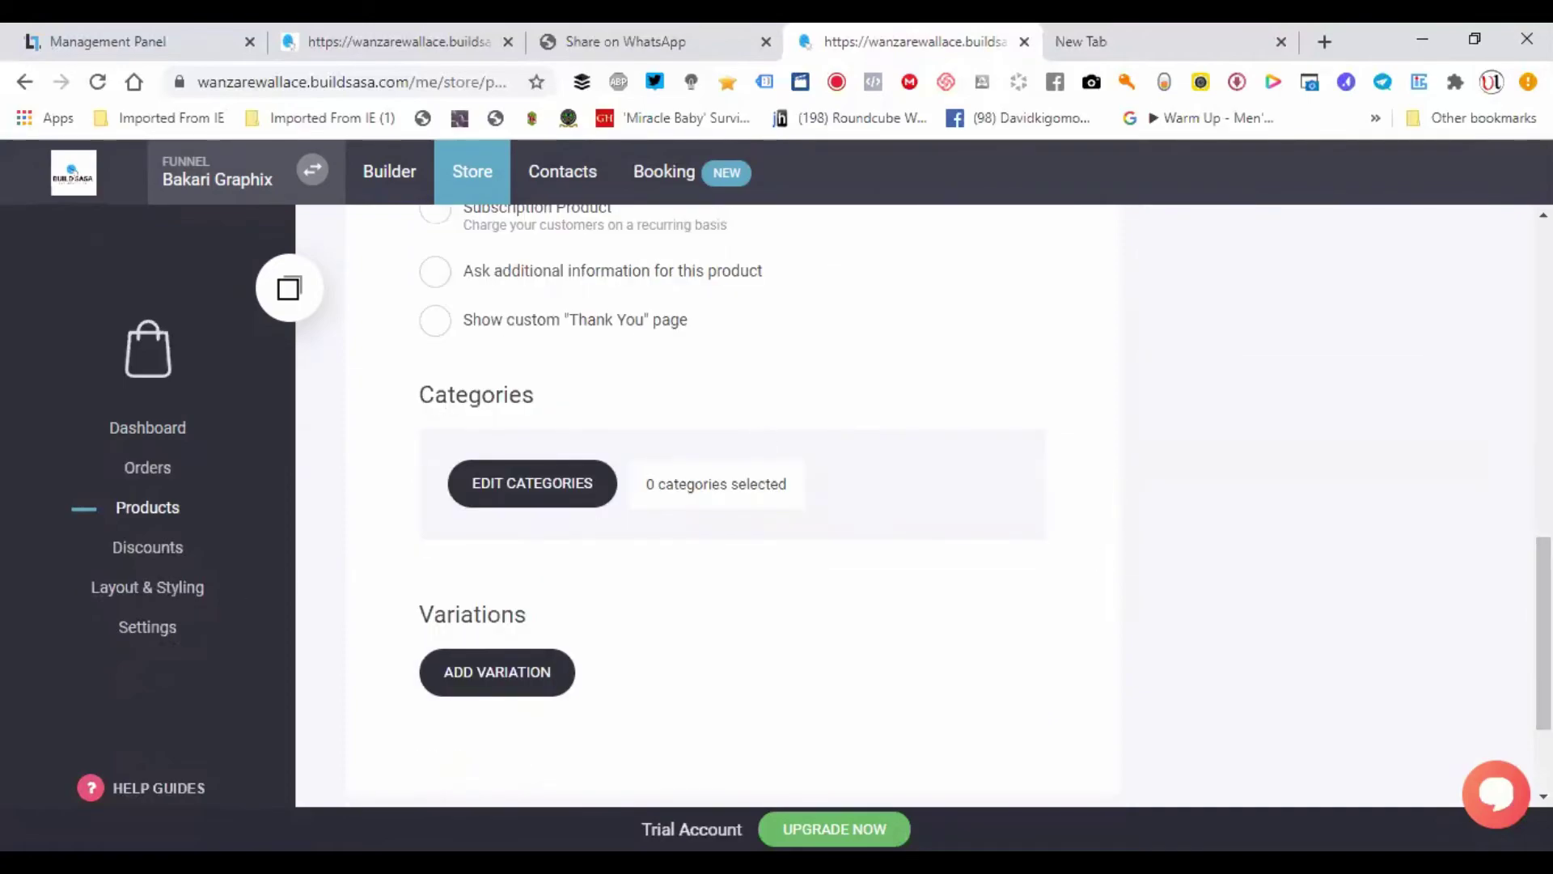
{"action": "scroll", "coordinate": [1178, 753], "scroll_direction": "up", "scroll_amount": 6}
{"action": "scroll", "coordinate": [1178, 753], "scroll_direction": "down", "scroll_amount": 8}
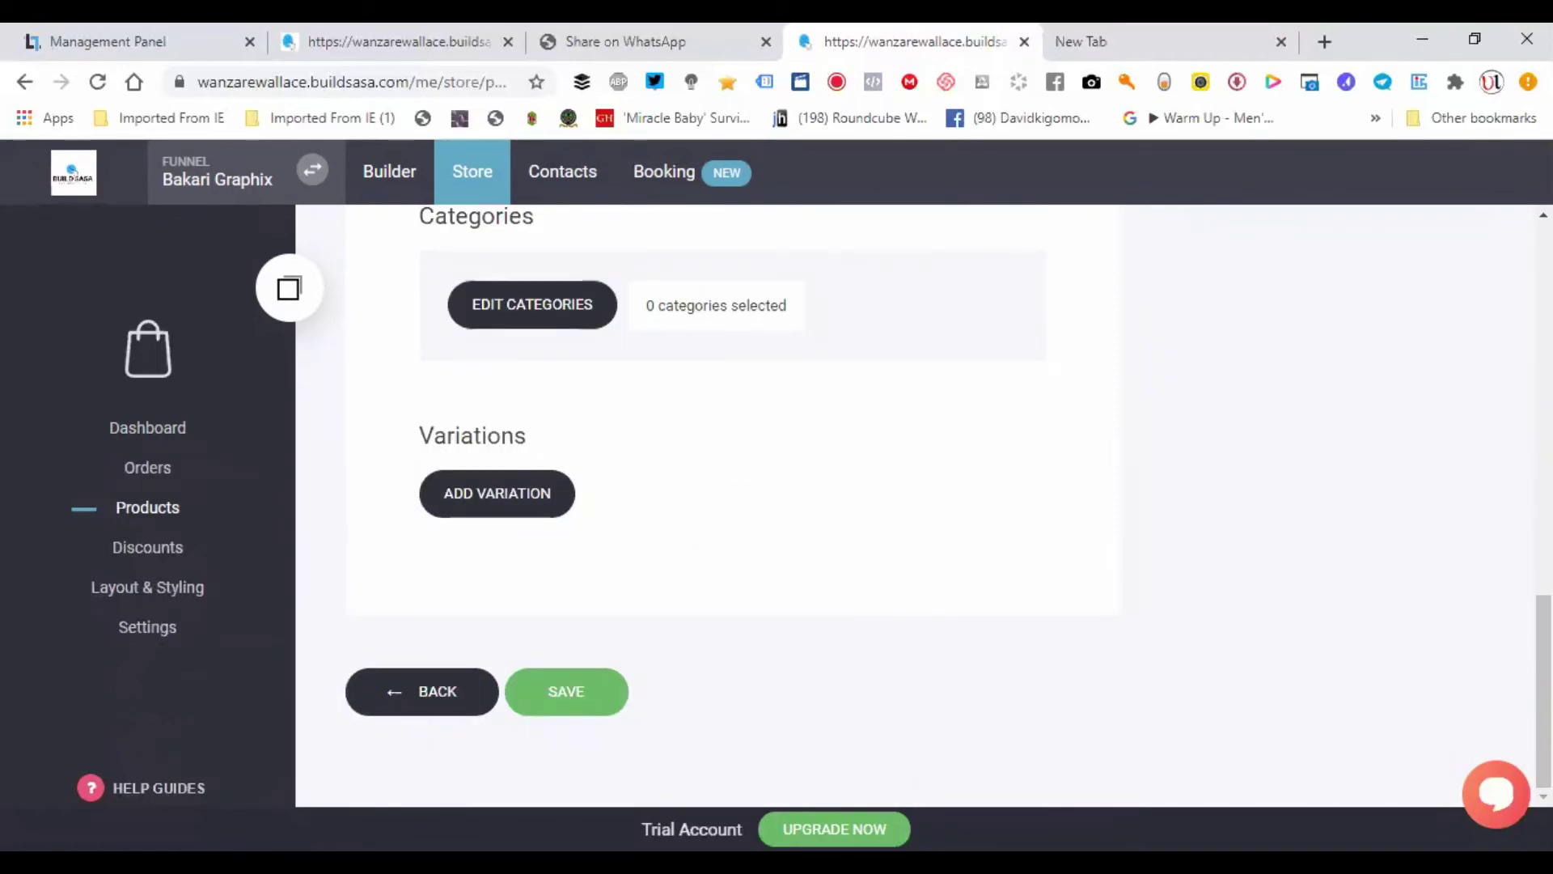
{"action": "scroll", "coordinate": [678, 660], "scroll_direction": "up", "scroll_amount": 5}
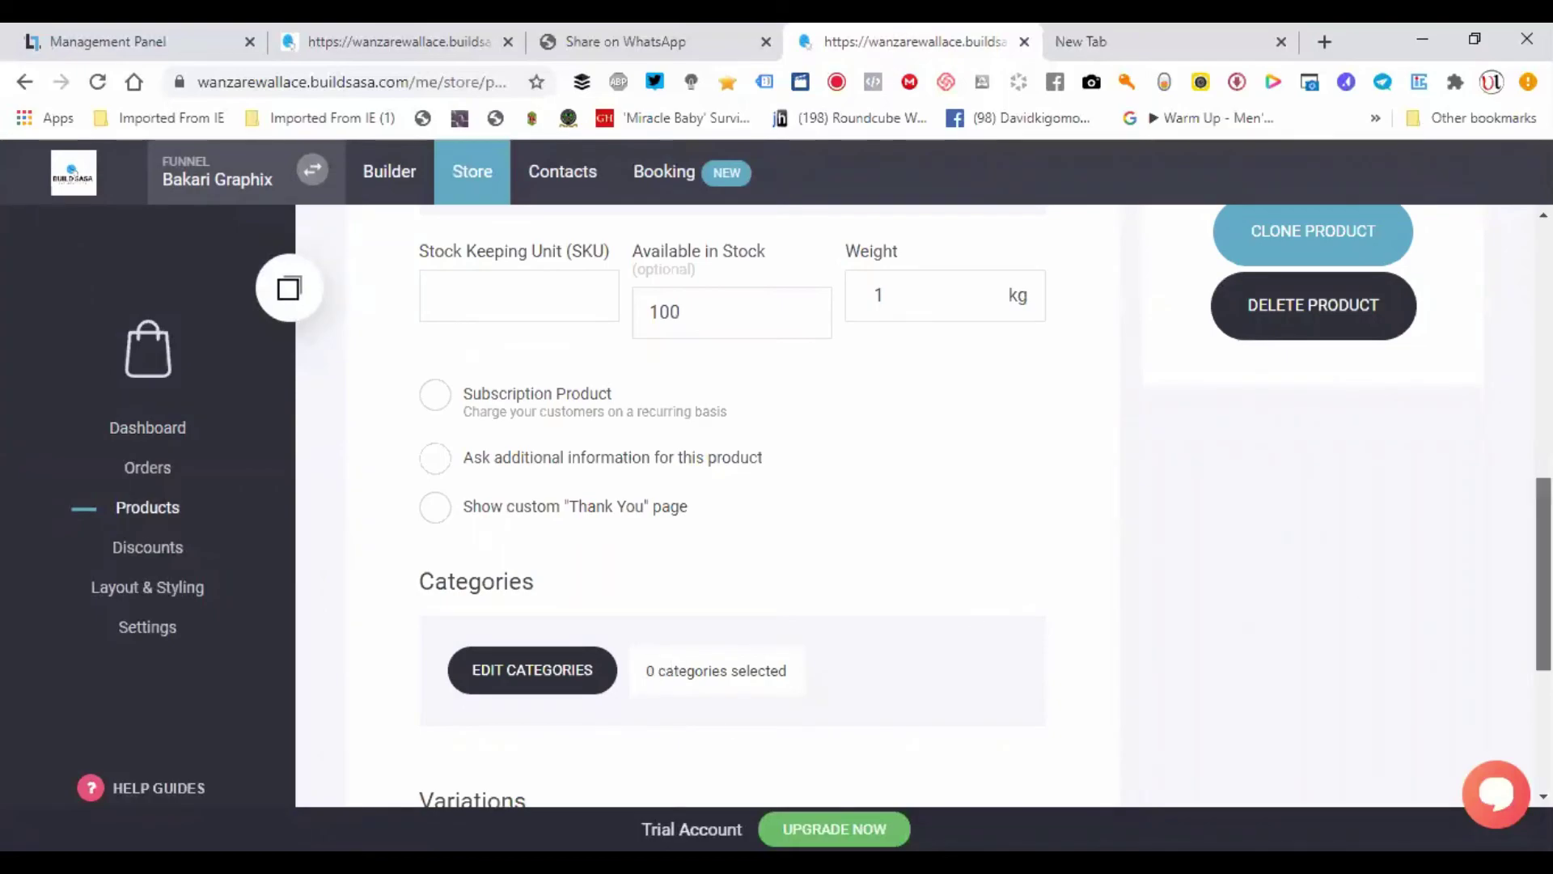
{"action": "scroll", "coordinate": [1364, 589], "scroll_direction": "up", "scroll_amount": 8}
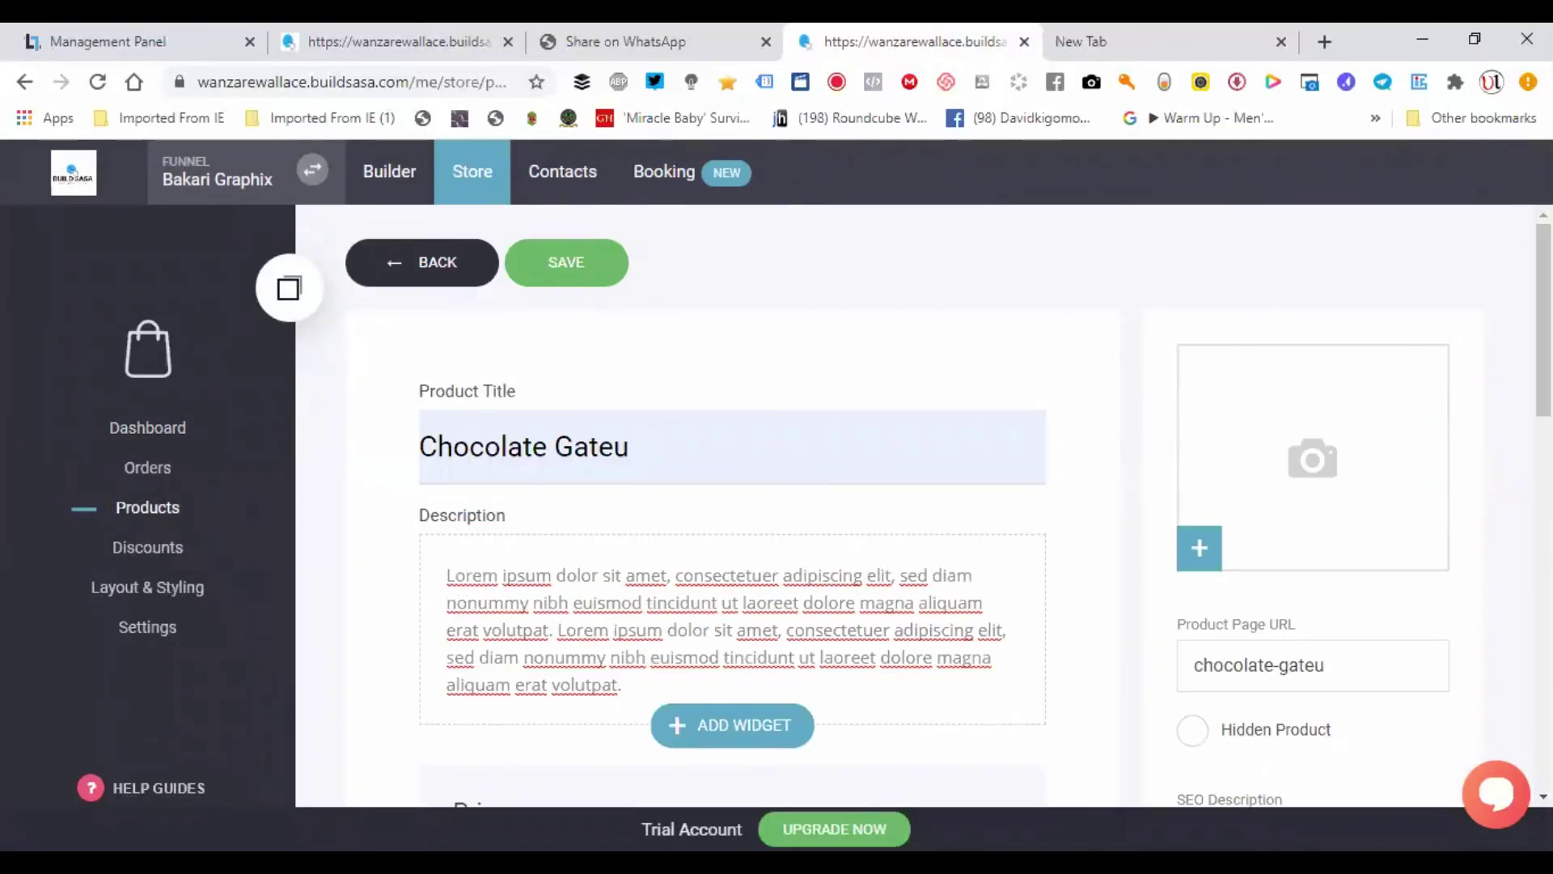
{"action": "scroll", "coordinate": [1335, 567], "scroll_direction": "down", "scroll_amount": 5}
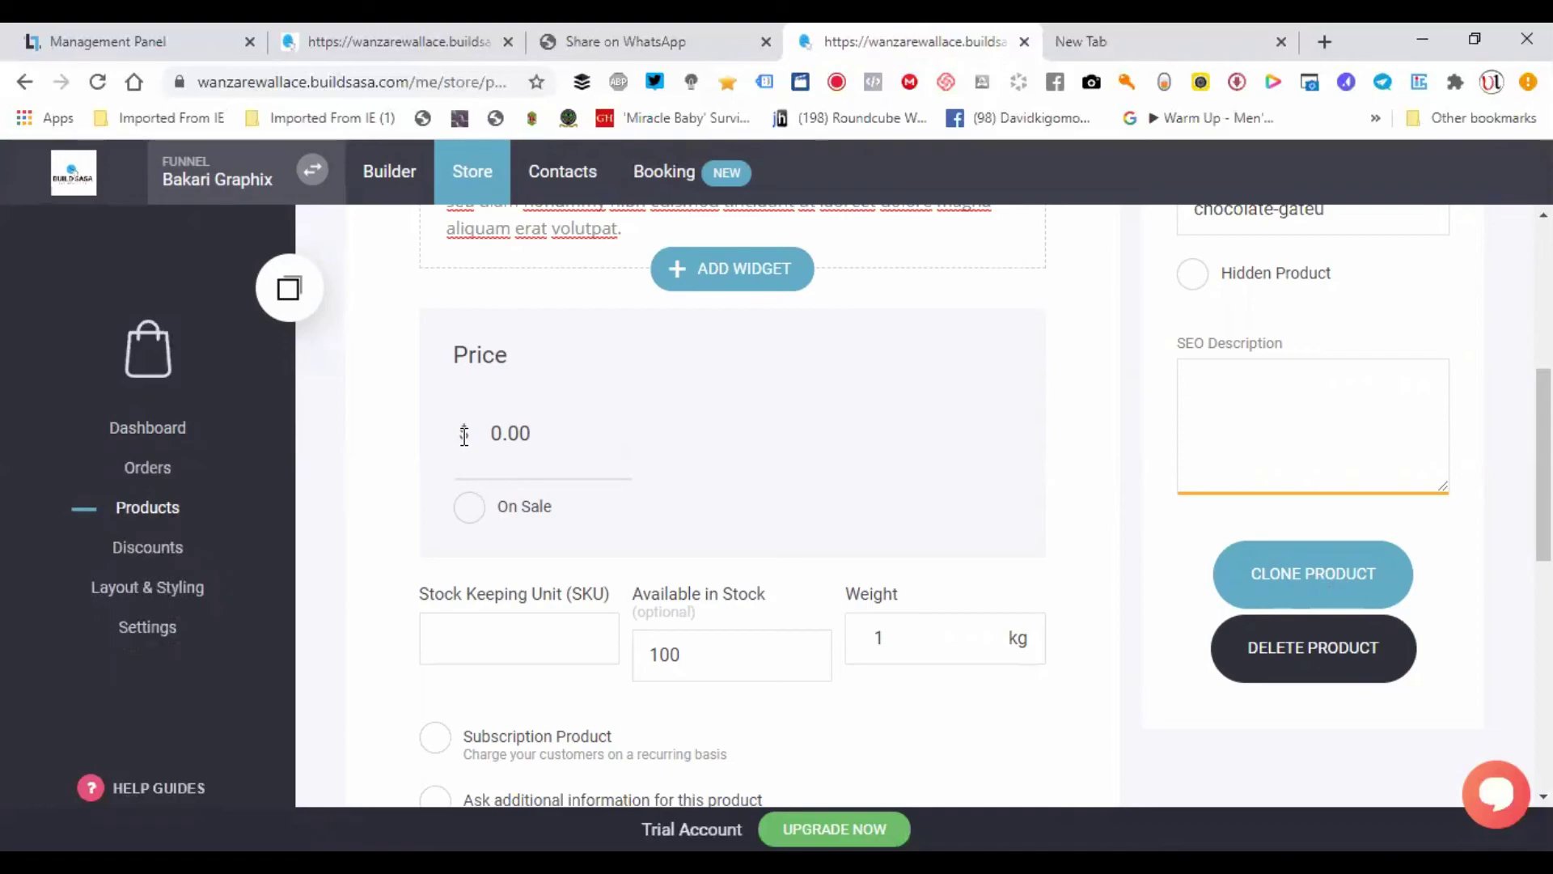
{"action": "left_click", "coordinate": [148, 630]}
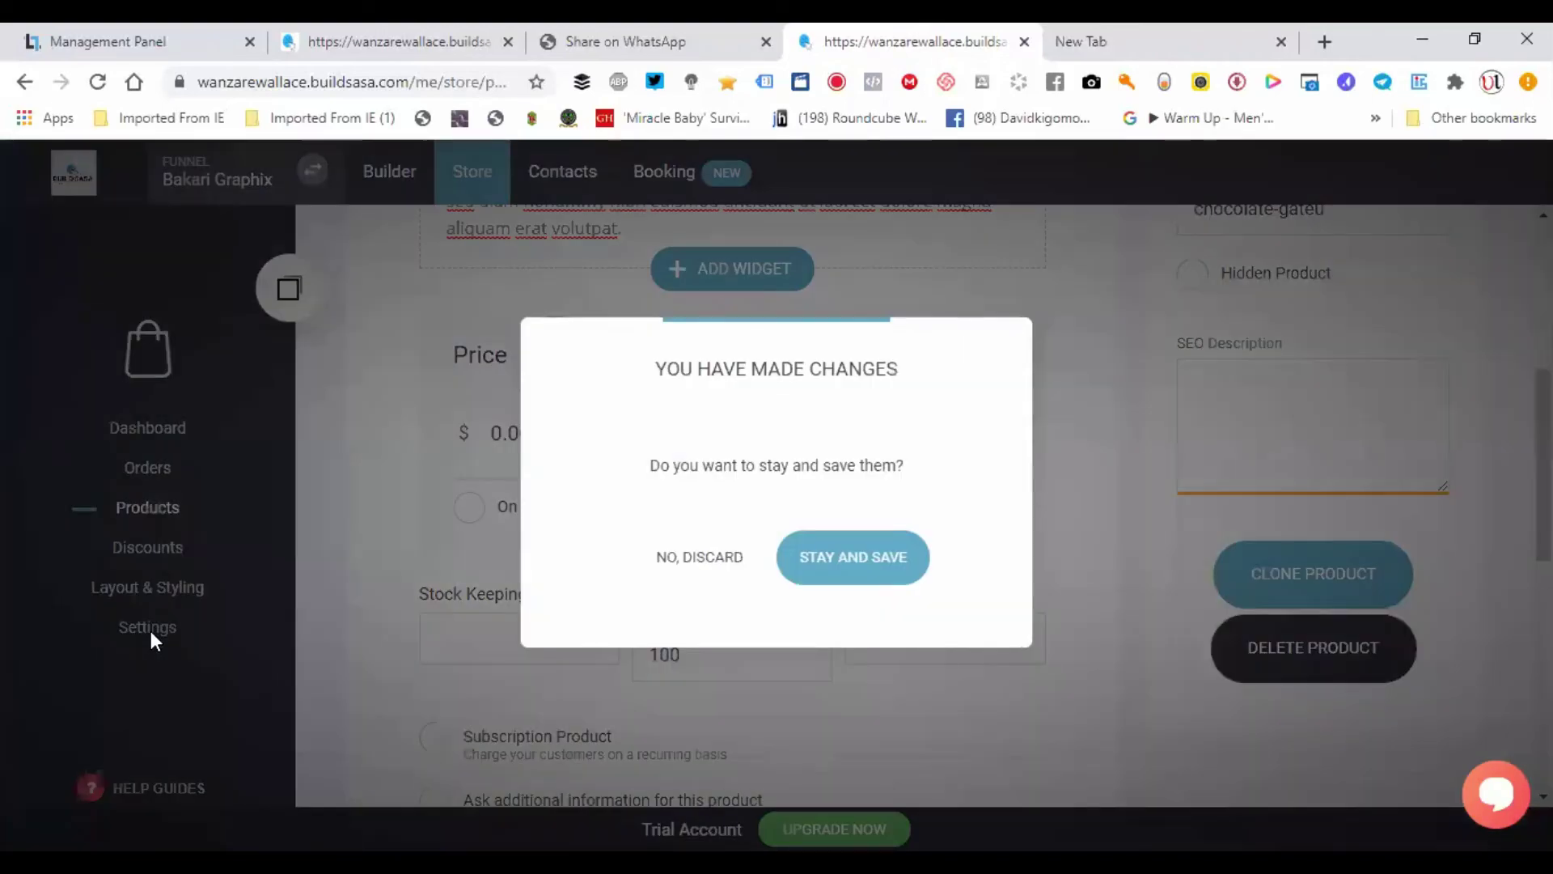
- Discard the unsaved product changes to reach store Settings
{"action": "left_click", "coordinate": [719, 558]}
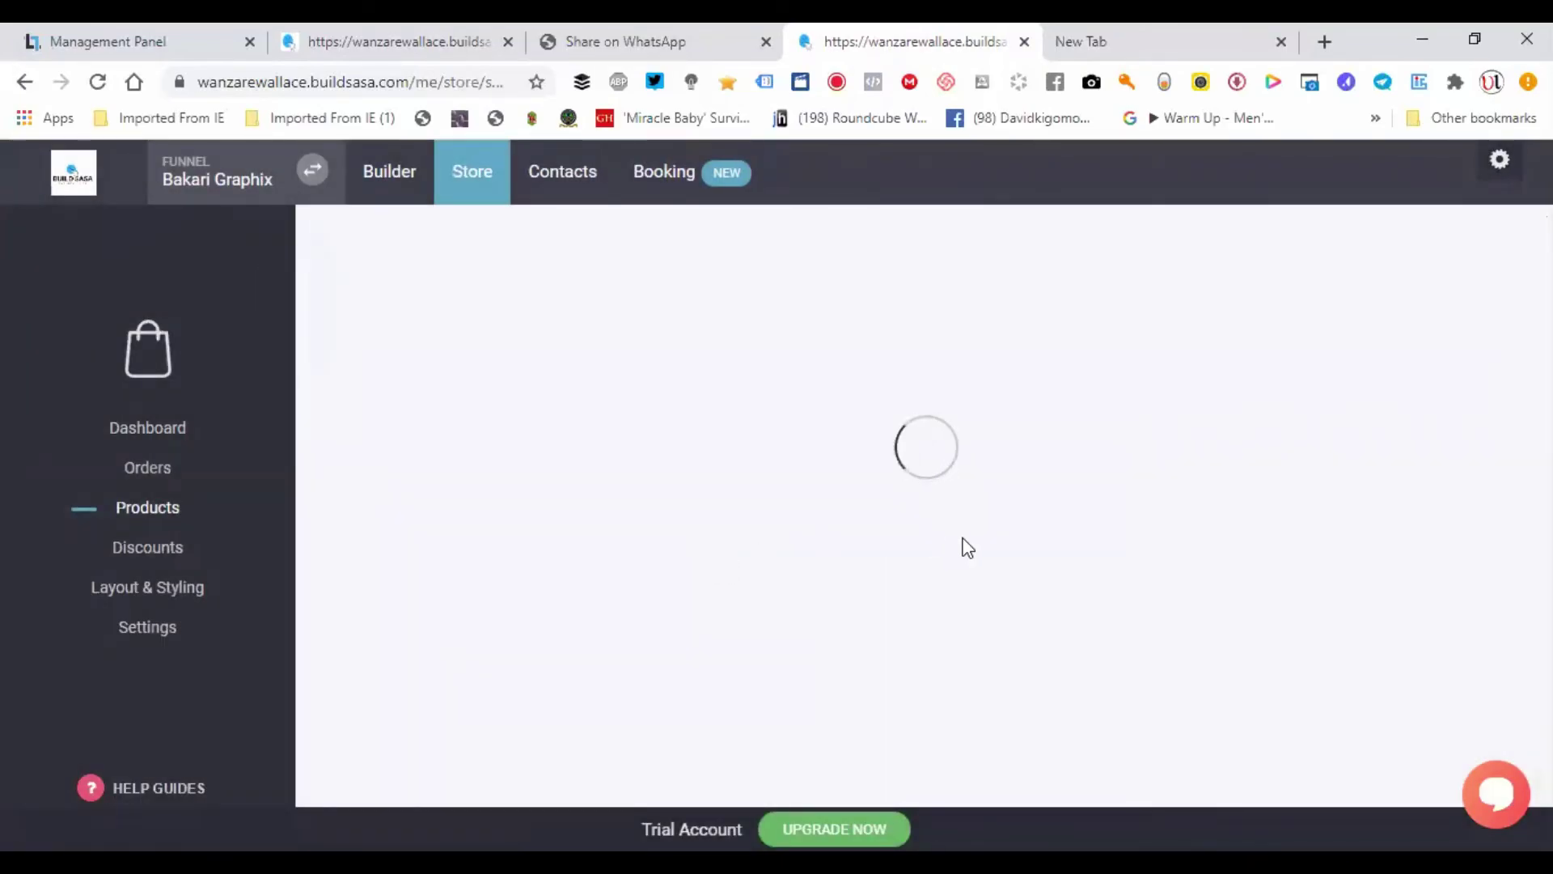
{"action": "scroll", "coordinate": [914, 428], "scroll_direction": "down", "scroll_amount": 2}
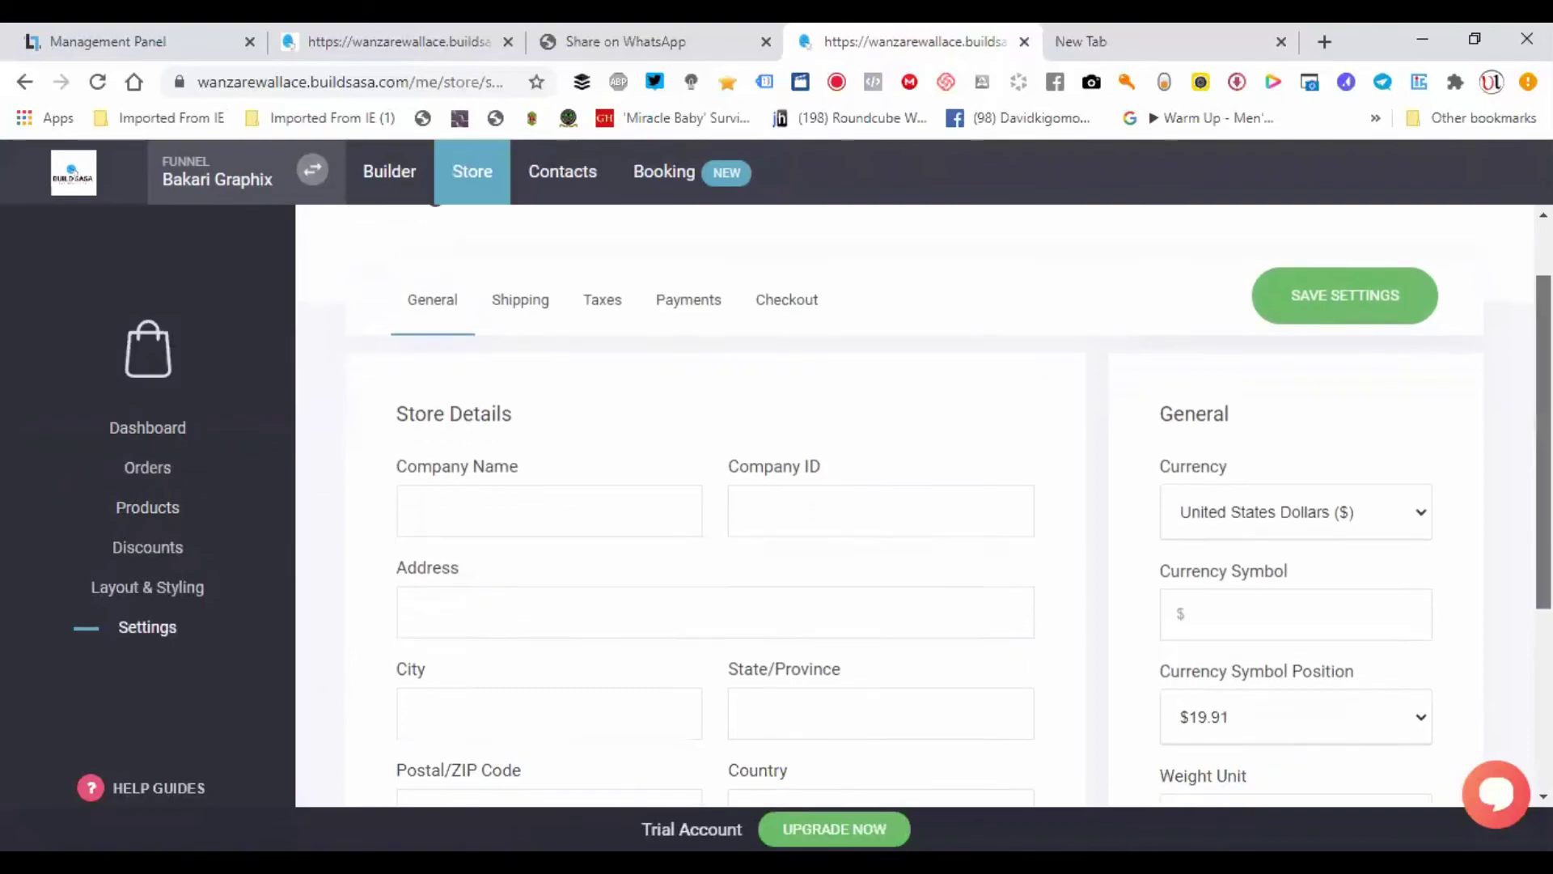
{"action": "scroll", "coordinate": [1403, 418], "scroll_direction": "down", "scroll_amount": 1}
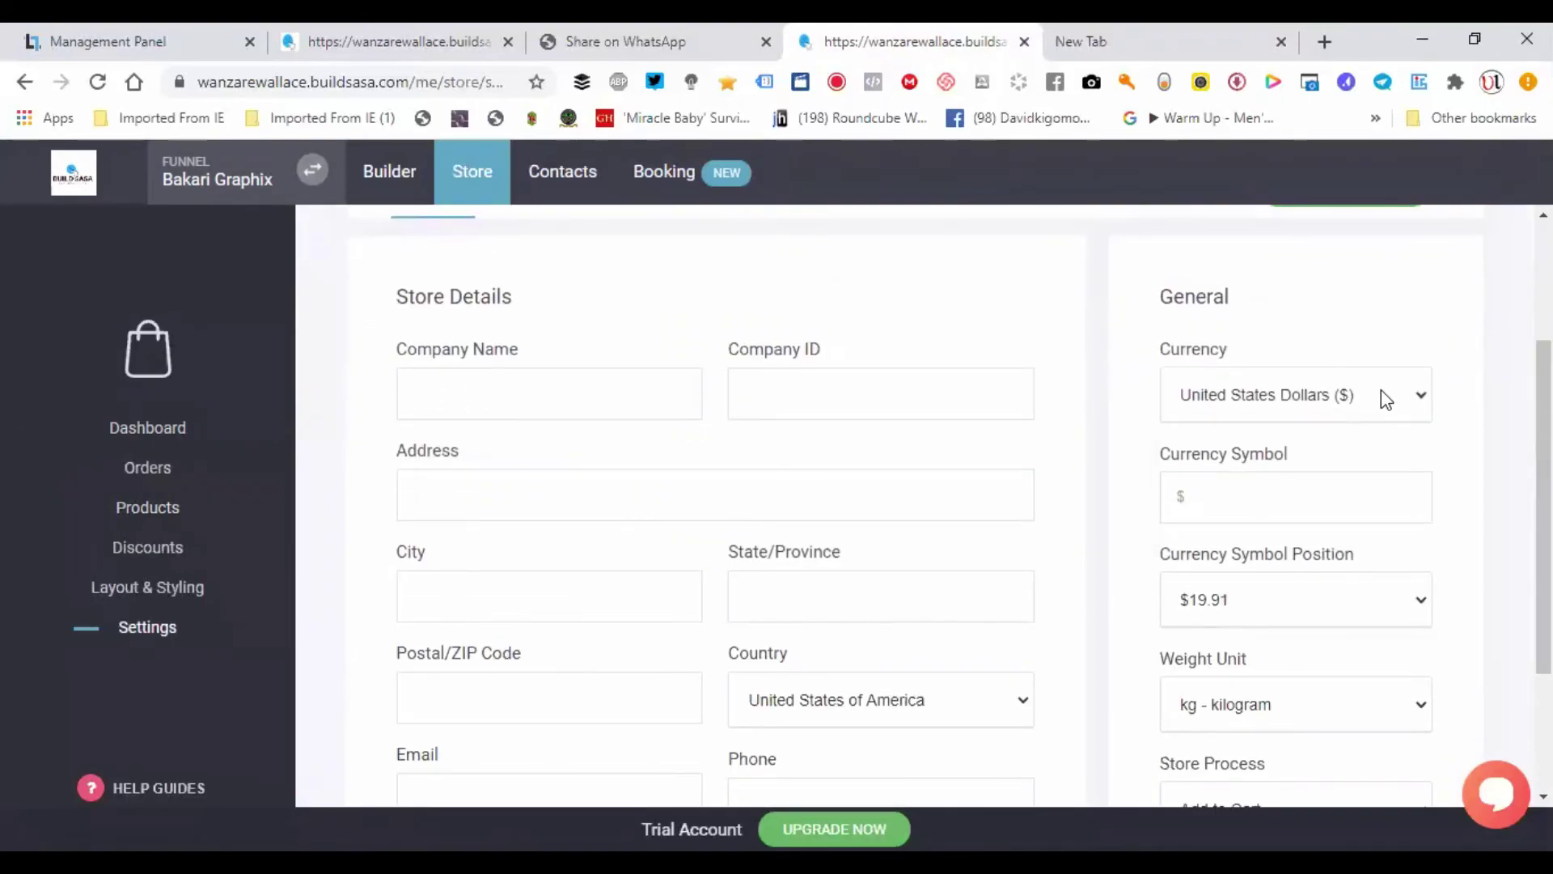
- Set the store currency to Kenyan Shilling (KSh)
{"action": "left_click", "coordinate": [1380, 390]}
{"action": "type", "text": "ke"}
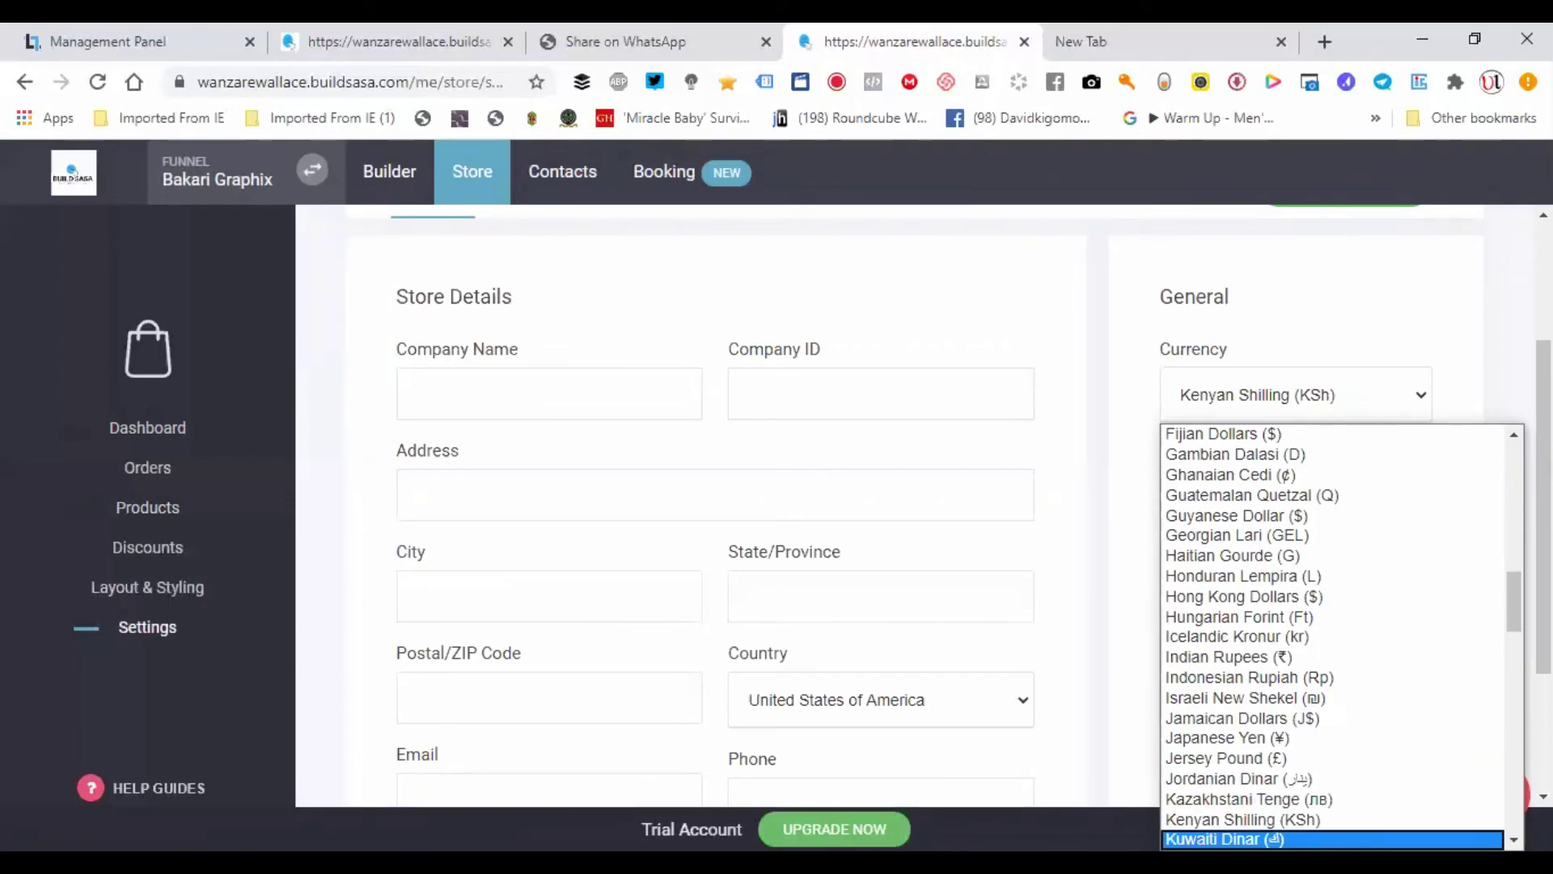
{"action": "key", "text": "Return"}
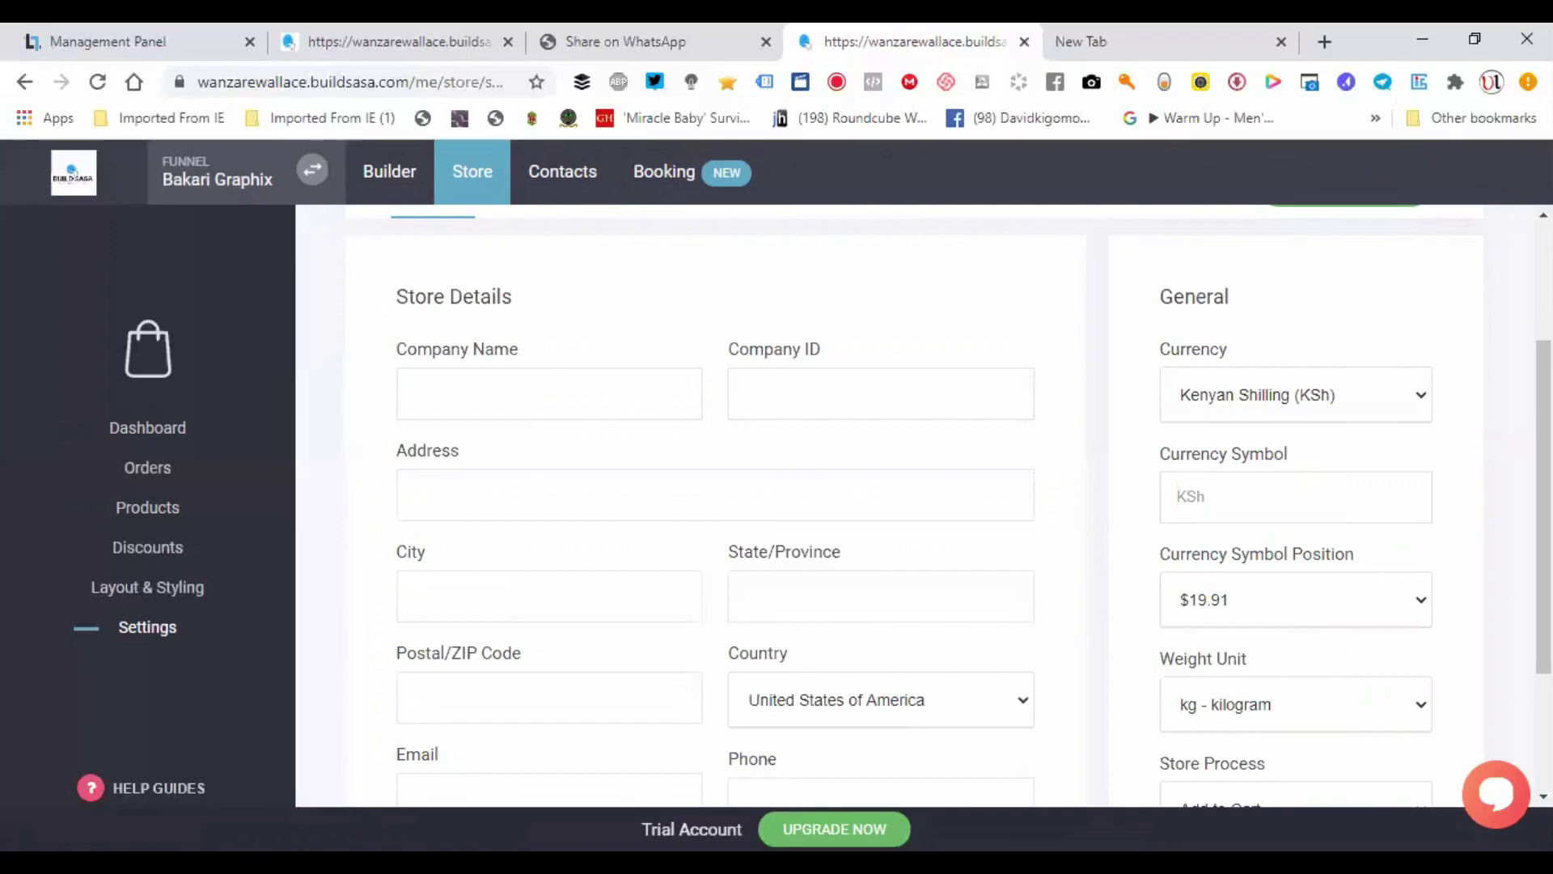
{"action": "scroll", "coordinate": [914, 506], "scroll_direction": "down", "scroll_amount": 1}
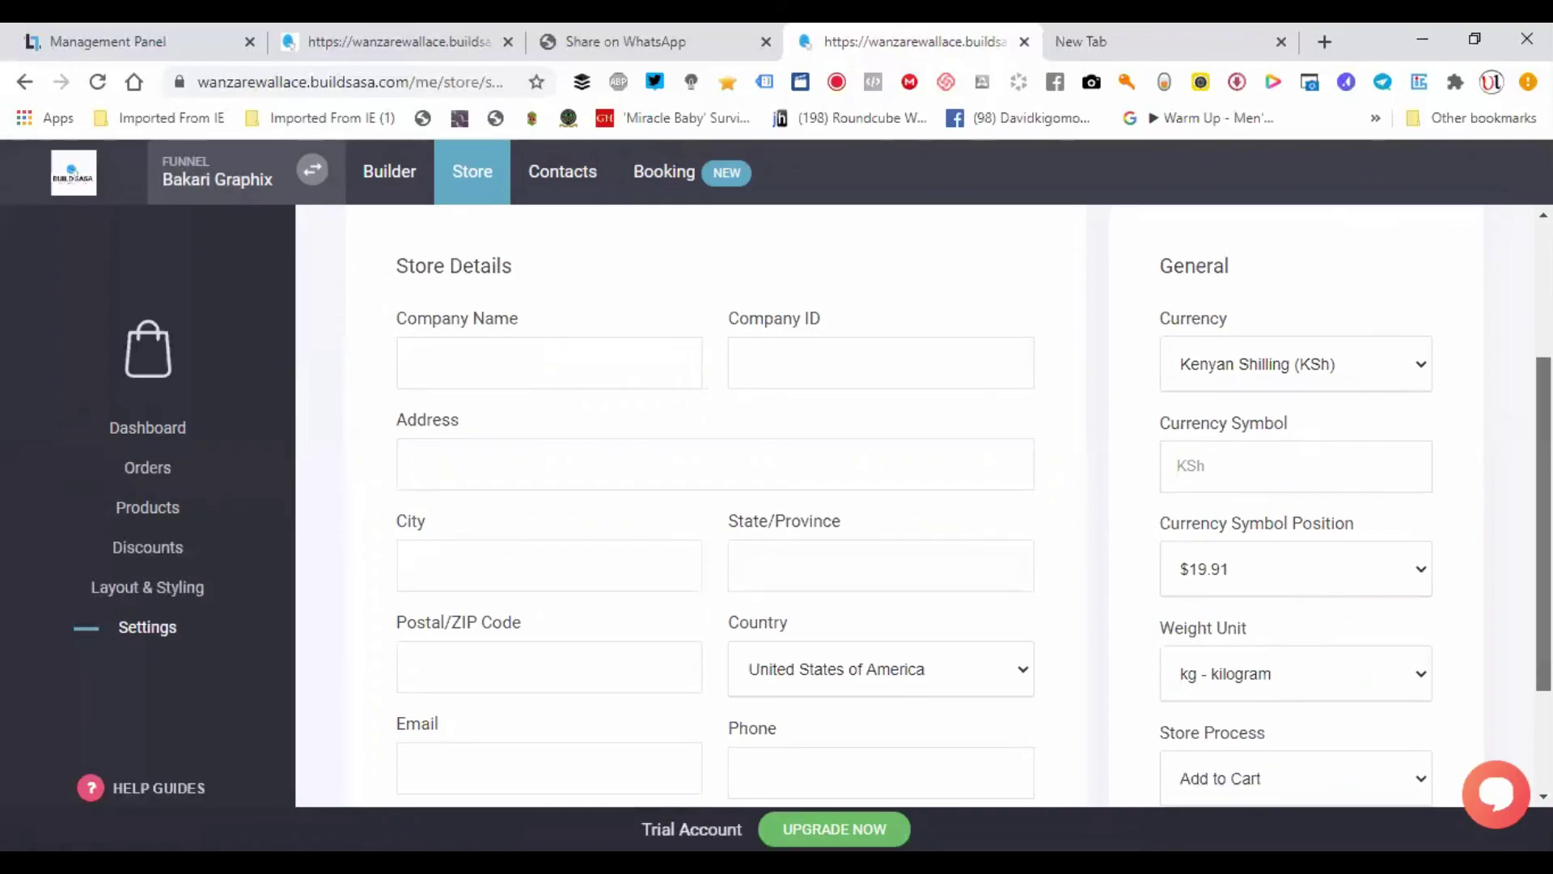
{"action": "scroll", "coordinate": [914, 506], "scroll_direction": "down", "scroll_amount": 1}
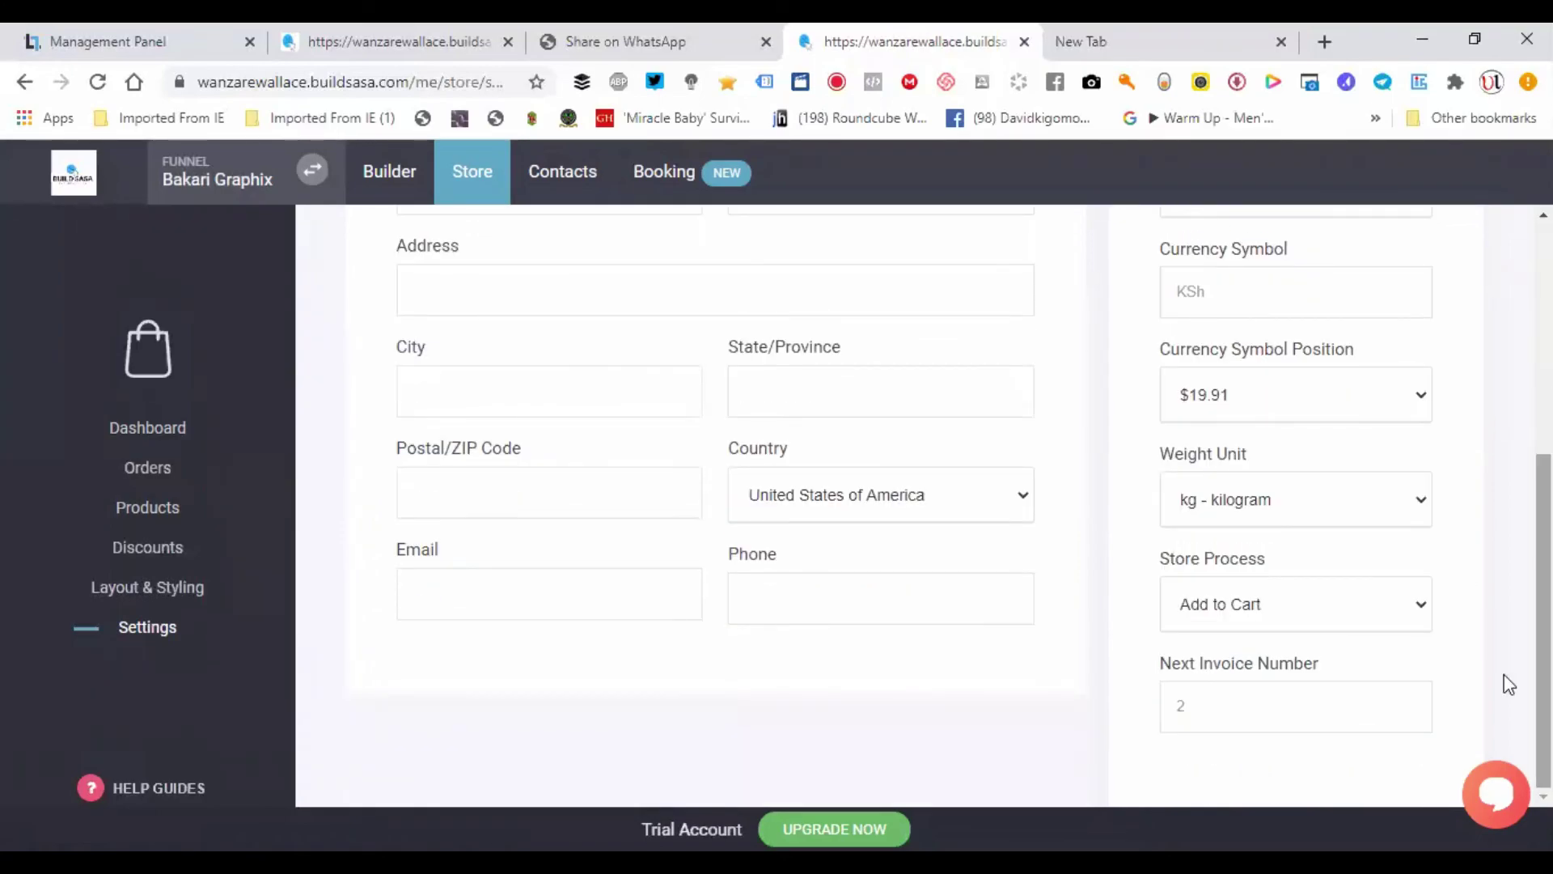
{"action": "left_click", "coordinate": [1356, 402]}
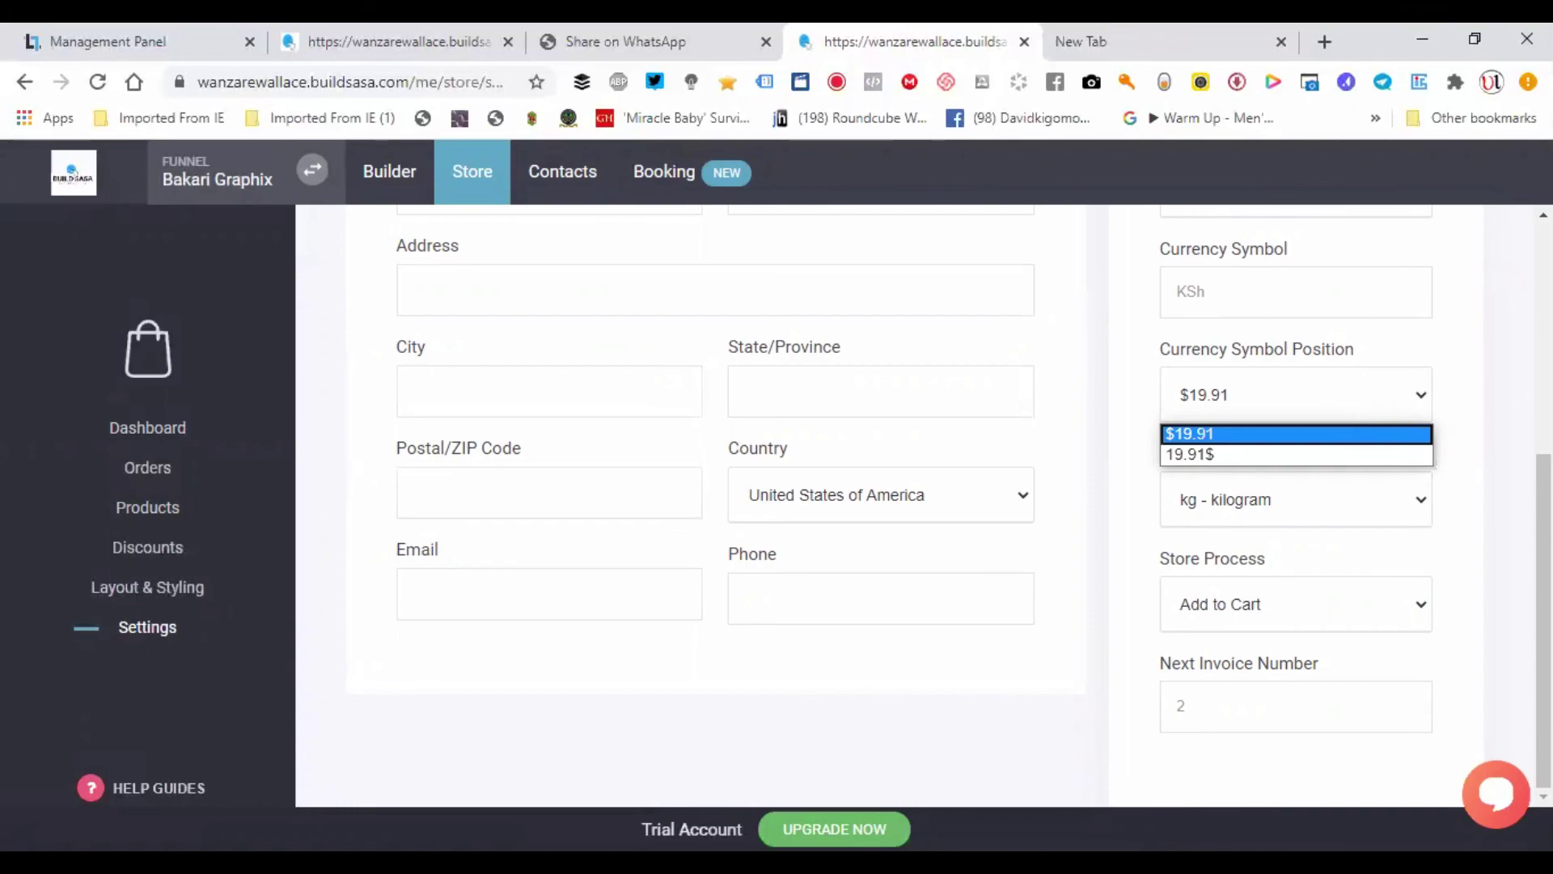
- Confirm the currency symbol stays before the amount and Kenyan Shilling (KSh) remains the currency
{"action": "left_click", "coordinate": [1356, 433]}
{"action": "scroll", "coordinate": [1338, 534], "scroll_direction": "up", "scroll_amount": 4}
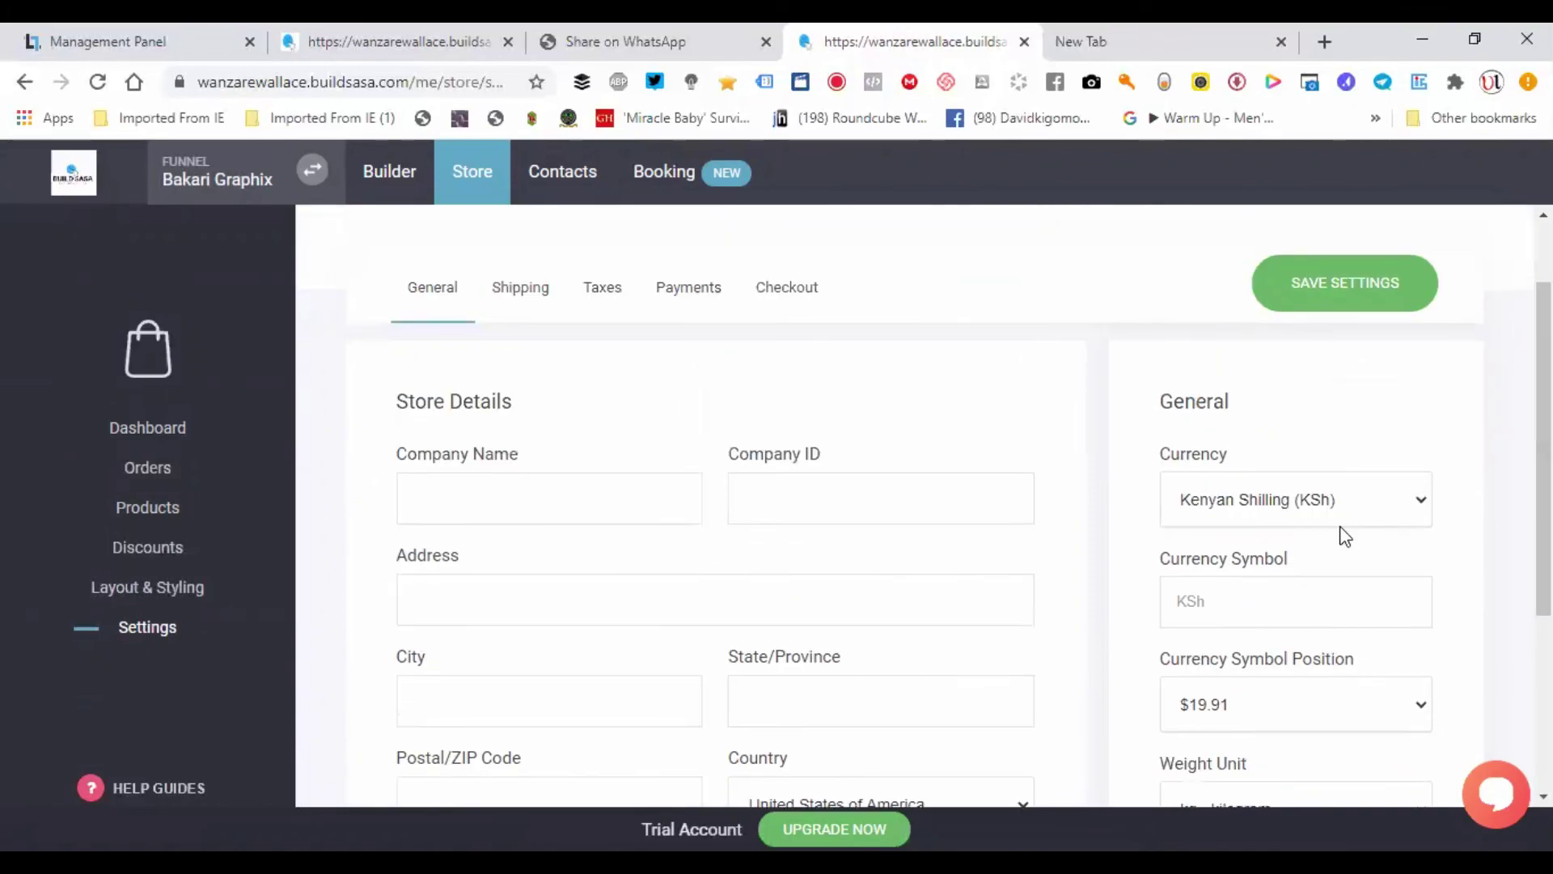
{"action": "left_click", "coordinate": [1298, 495]}
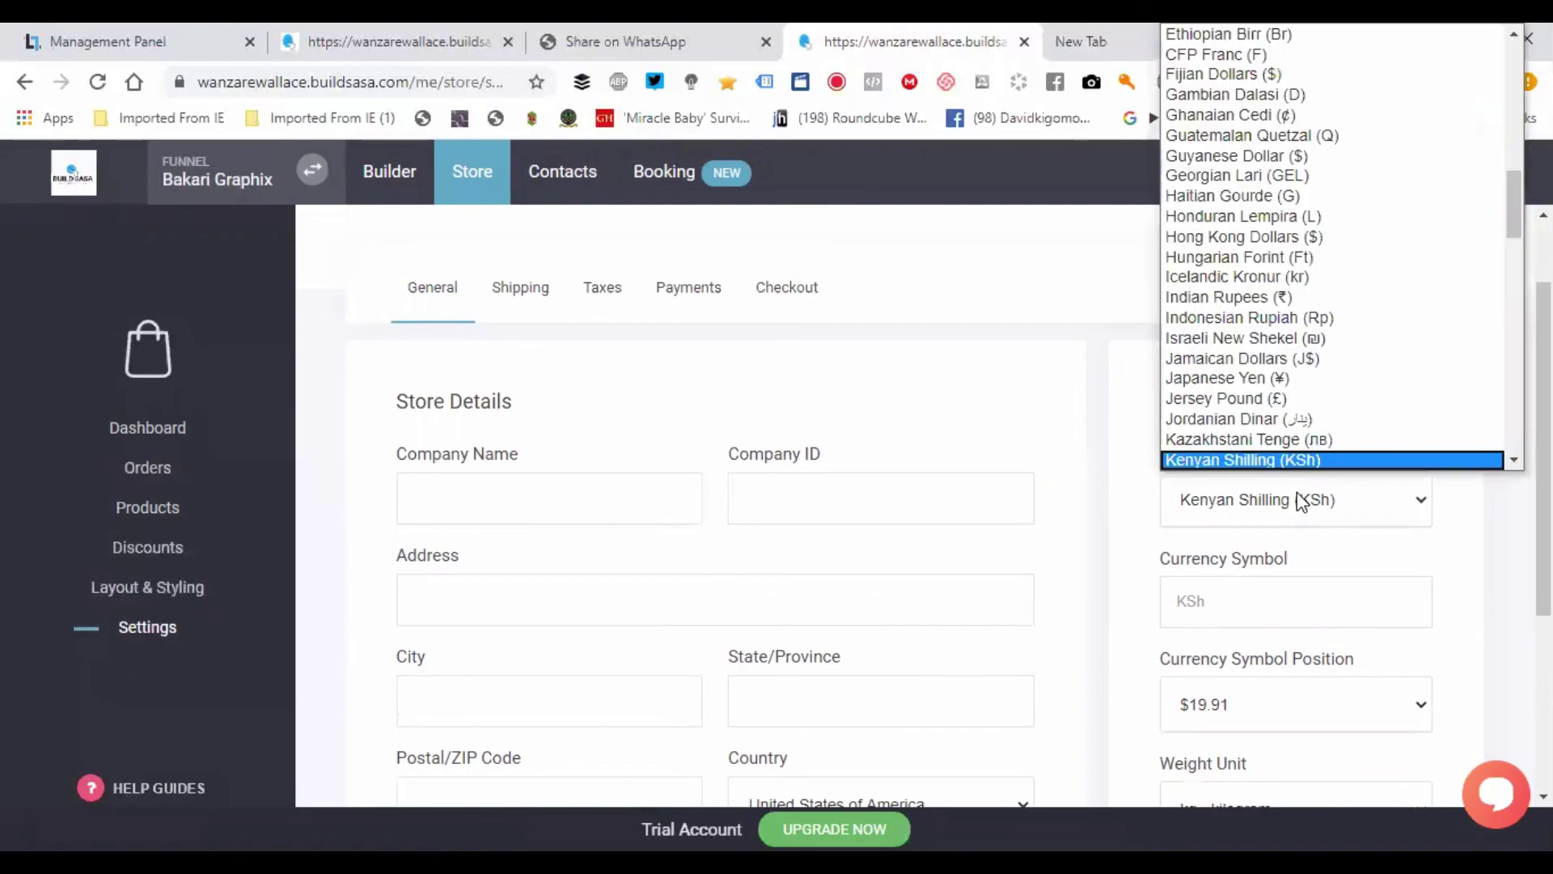
{"action": "left_click", "coordinate": [1452, 575]}
{"action": "scroll", "coordinate": [1378, 453], "scroll_direction": "down", "scroll_amount": 2}
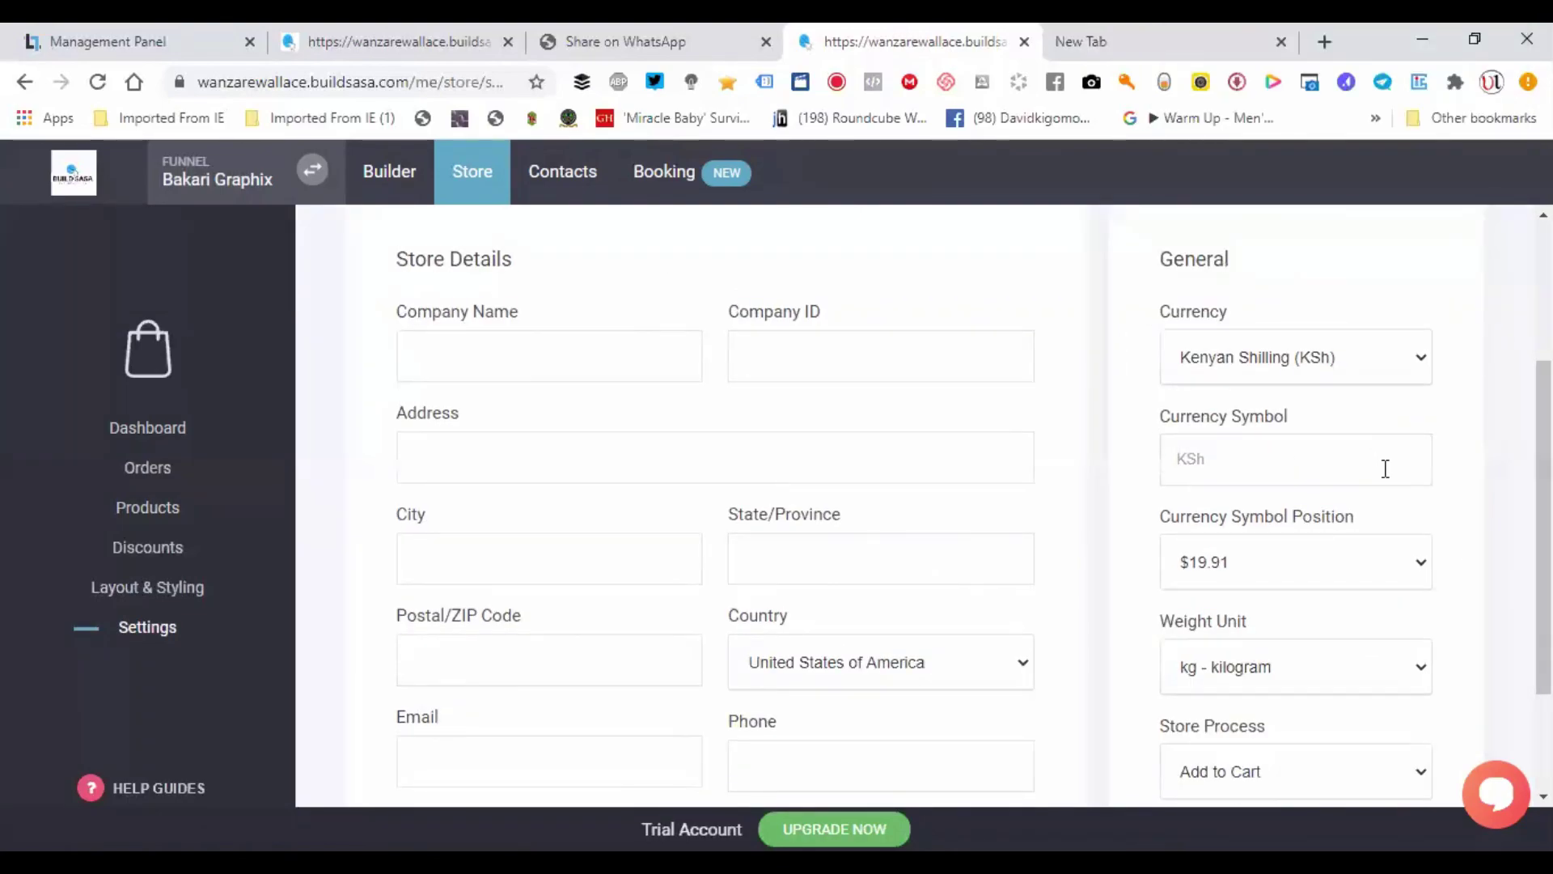
{"action": "left_click", "coordinate": [1205, 465]}
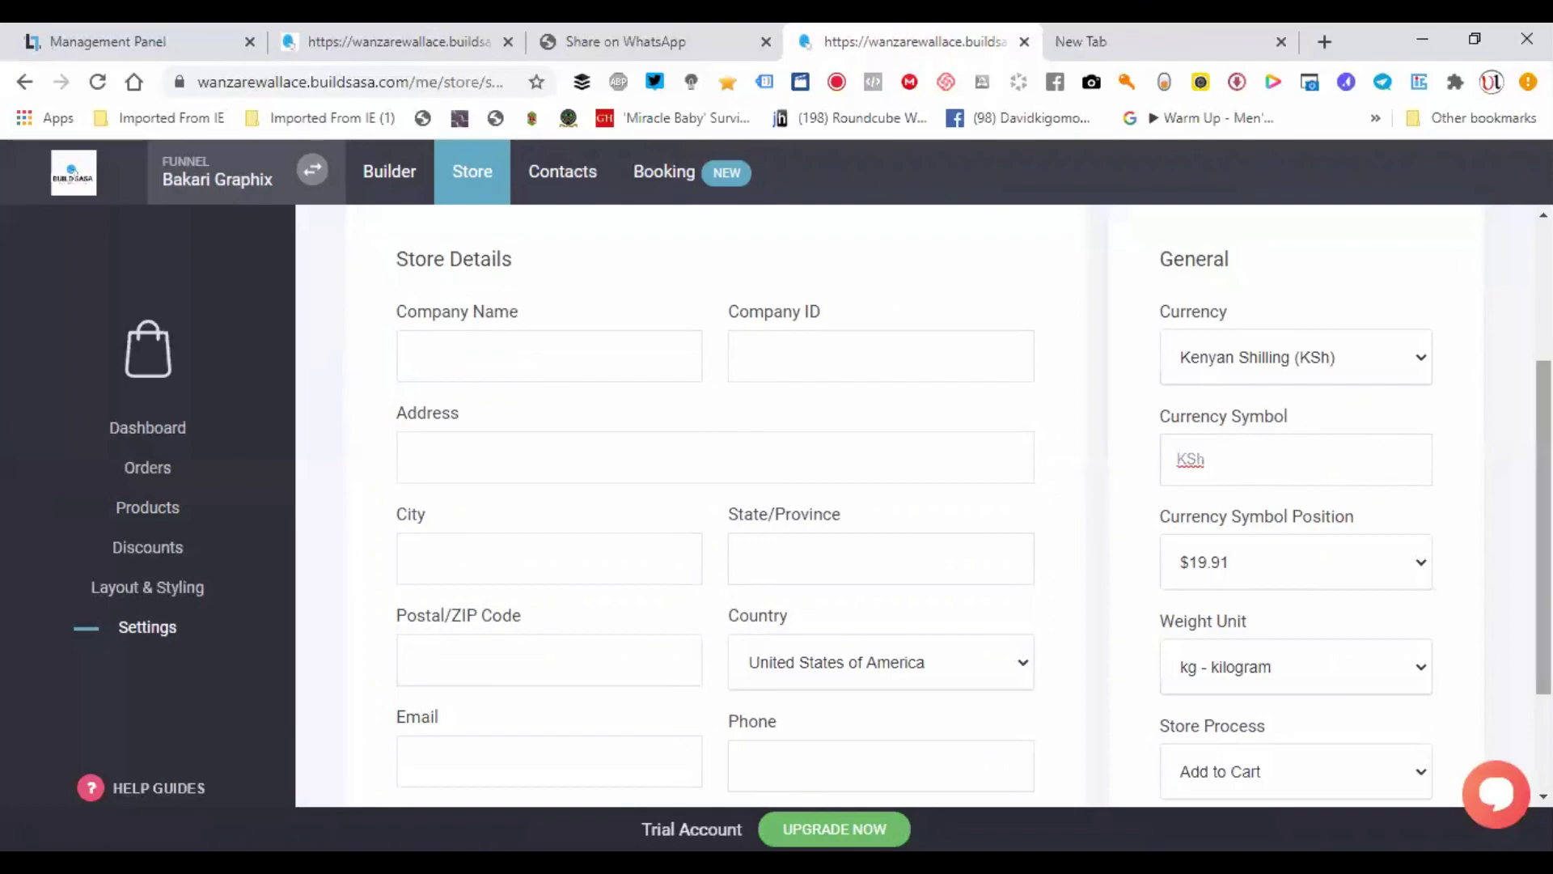
{"action": "scroll", "coordinate": [1258, 455], "scroll_direction": "down", "scroll_amount": 2}
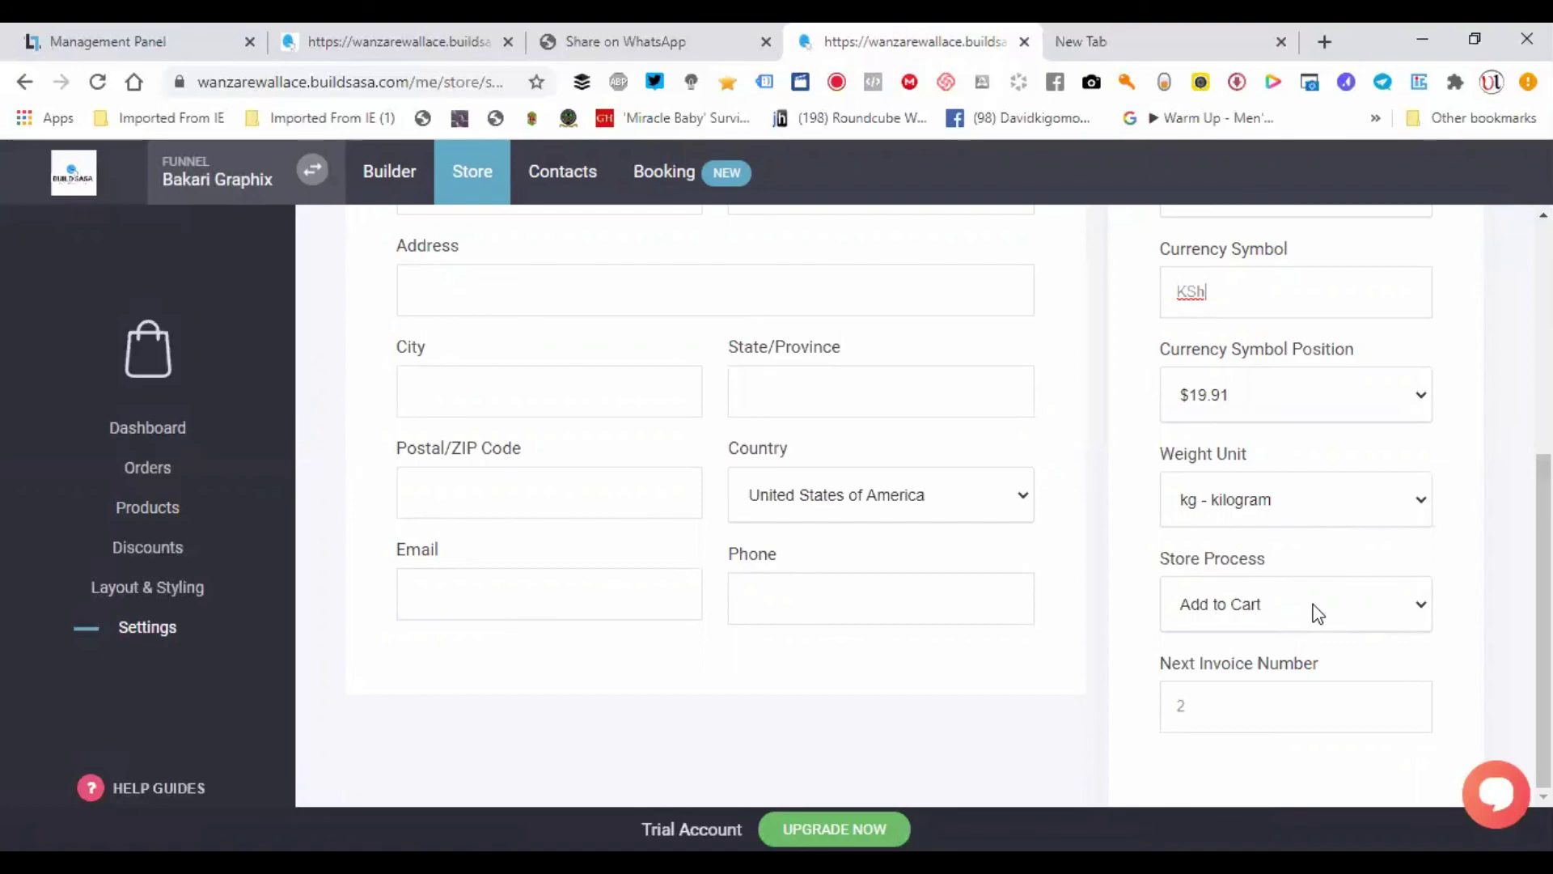
- Change the store process from Add to Cart to Buy Now
{"action": "left_click", "coordinate": [1312, 604]}
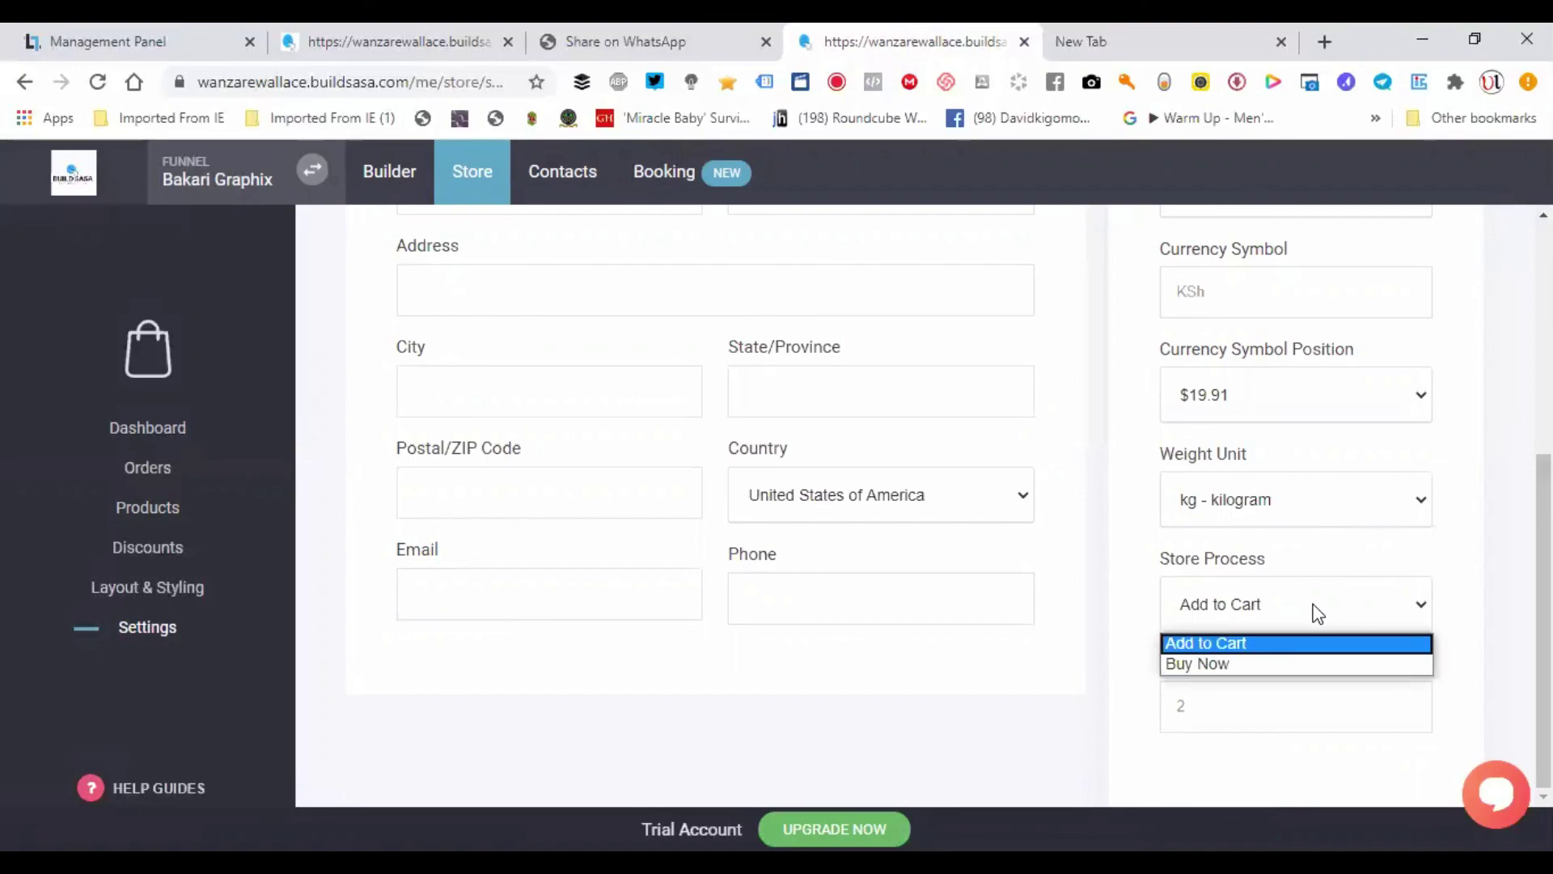
{"action": "left_click", "coordinate": [1265, 665]}
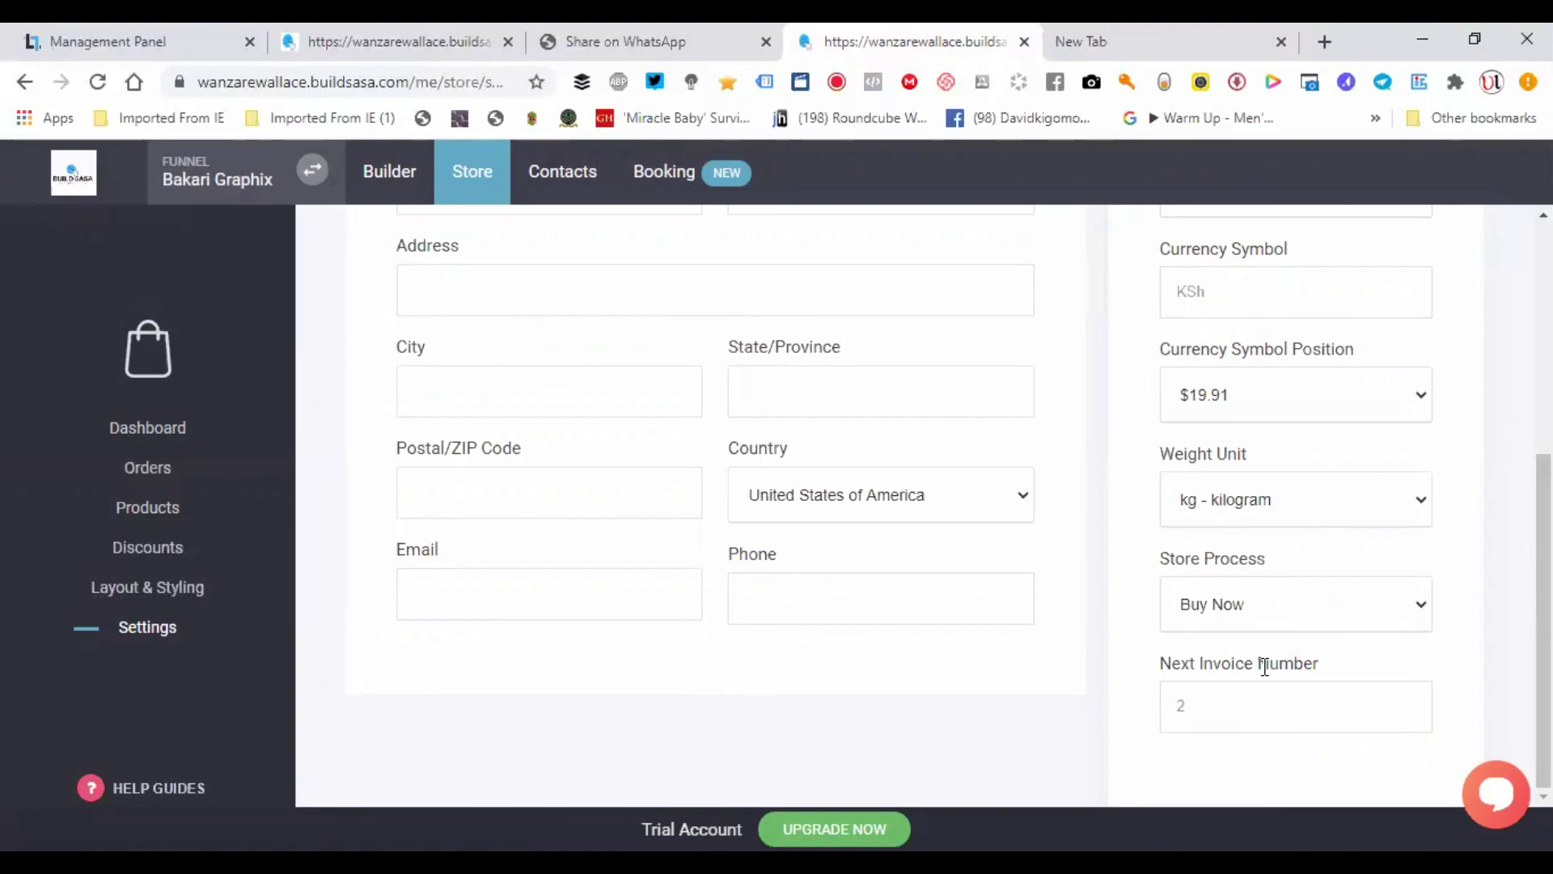
{"action": "scroll", "coordinate": [1256, 665], "scroll_direction": "up", "scroll_amount": 5}
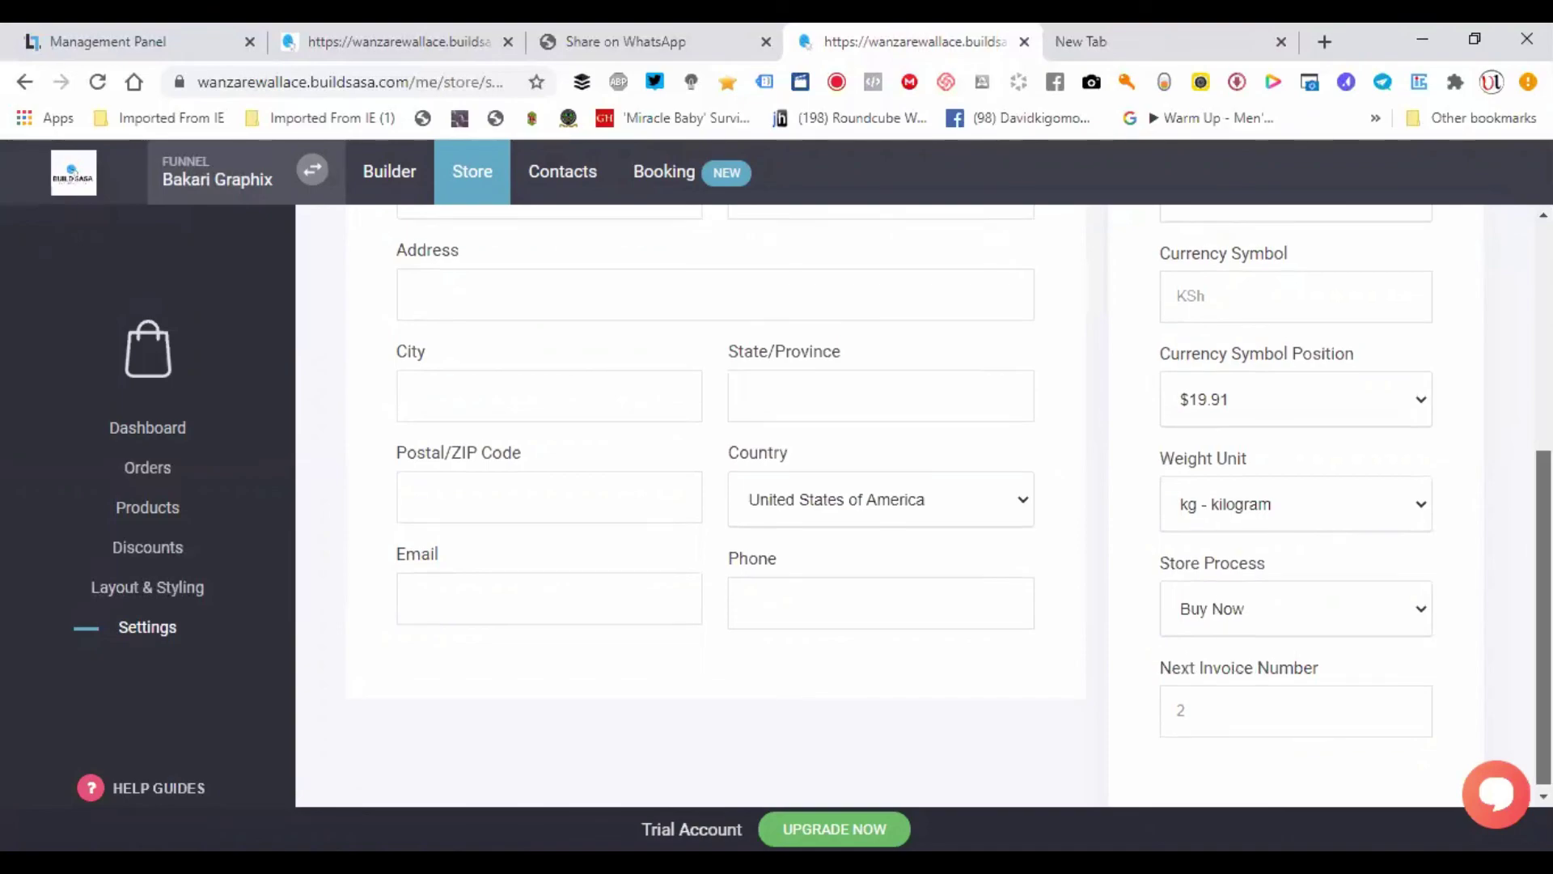
{"action": "scroll", "coordinate": [914, 505], "scroll_direction": "down", "scroll_amount": 5}
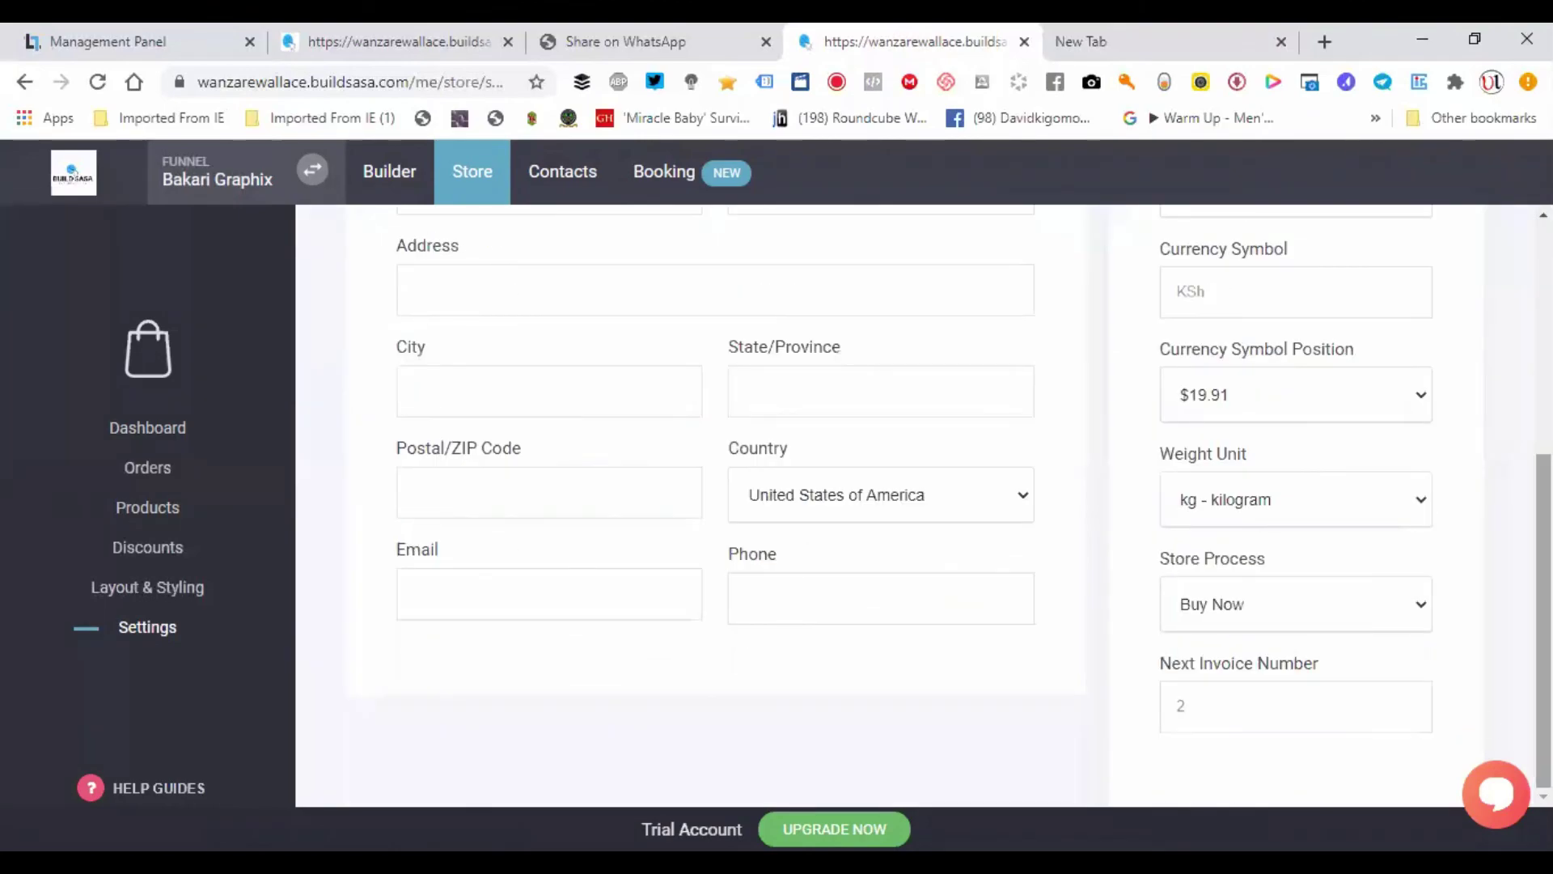